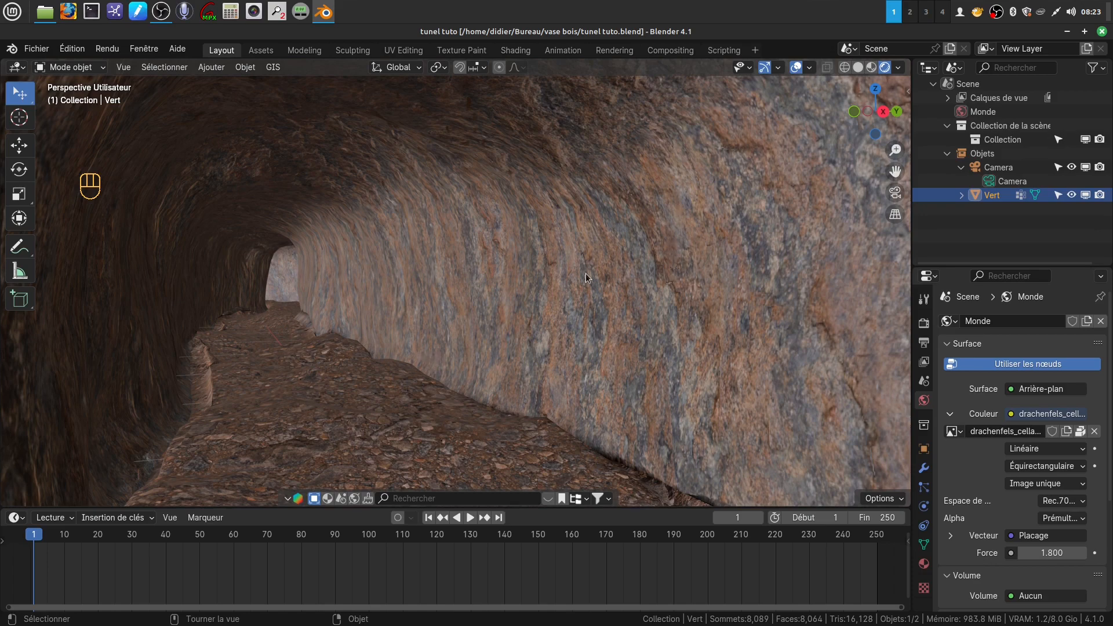
Show the whole branching tunnel from directly above in solid shading.
{"action": "scroll", "coordinate": [585, 273], "scroll_direction": "down", "scroll_amount": 8}
{"action": "key", "text": "KP_7"}
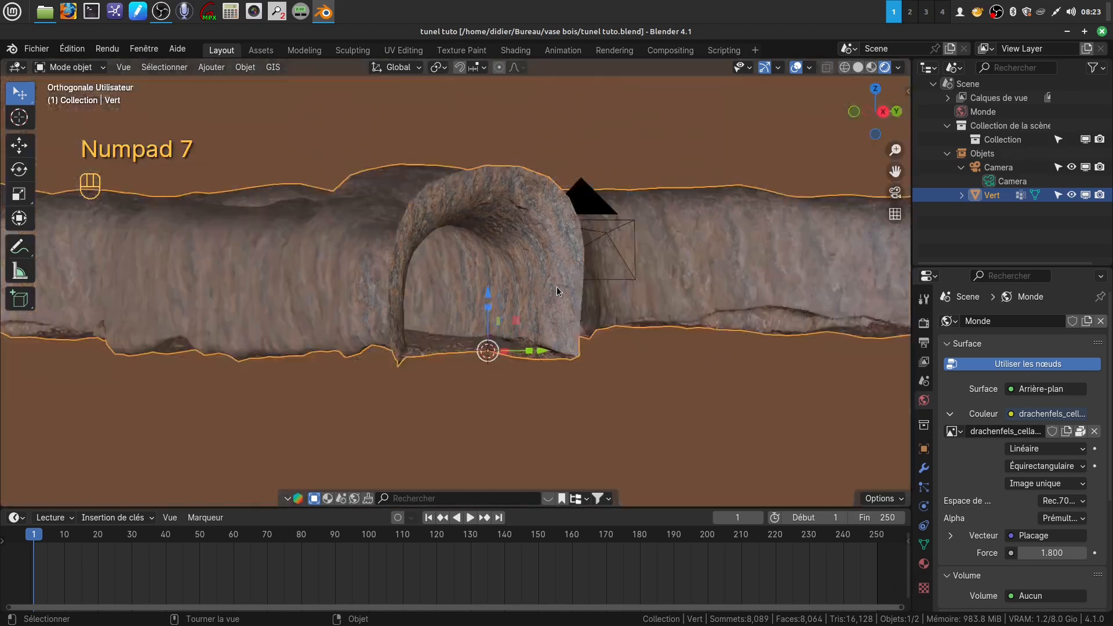
{"action": "left_click", "coordinate": [857, 67]}
{"action": "scroll", "coordinate": [538, 372], "scroll_direction": "down", "scroll_amount": 8}
{"action": "scroll", "coordinate": [416, 381], "scroll_direction": "down", "scroll_amount": 3}
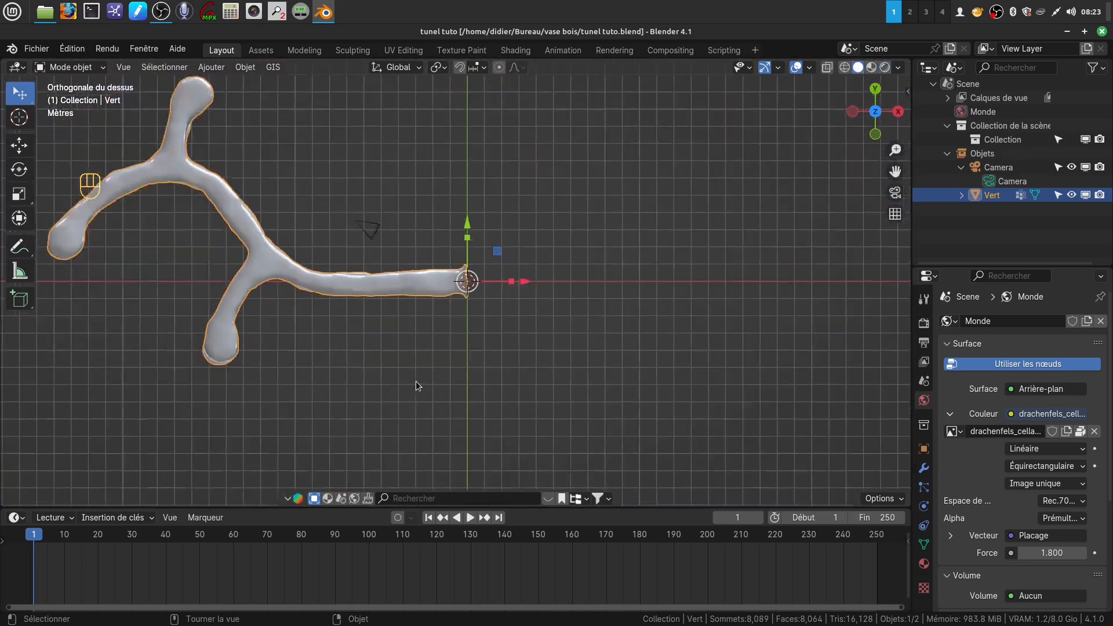
{"action": "middle_click_drag", "start_coordinate": [388, 343], "coordinate": [508, 393], "text": "shift"}
{"action": "scroll", "coordinate": [503, 364], "scroll_direction": "up", "scroll_amount": 2}
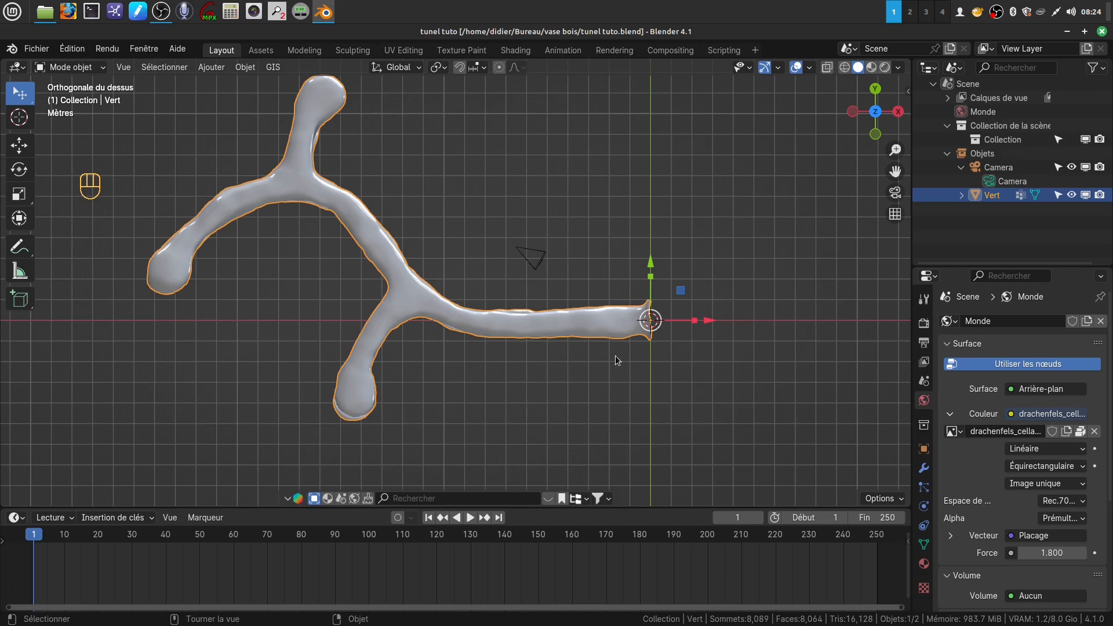
{"action": "mouse_move", "coordinate": [593, 367]}
{"action": "middle_mouse_down", "text": "shift"}
{"action": "mouse_move", "coordinate": [574, 356]}
{"action": "mouse_move", "coordinate": [593, 379]}
{"action": "middle_mouse_up", "text": "shift"}
{"action": "scroll", "coordinate": [599, 398], "scroll_direction": "up", "scroll_amount": 2}
{"action": "scroll", "coordinate": [581, 375], "scroll_direction": "down", "scroll_amount": 2}
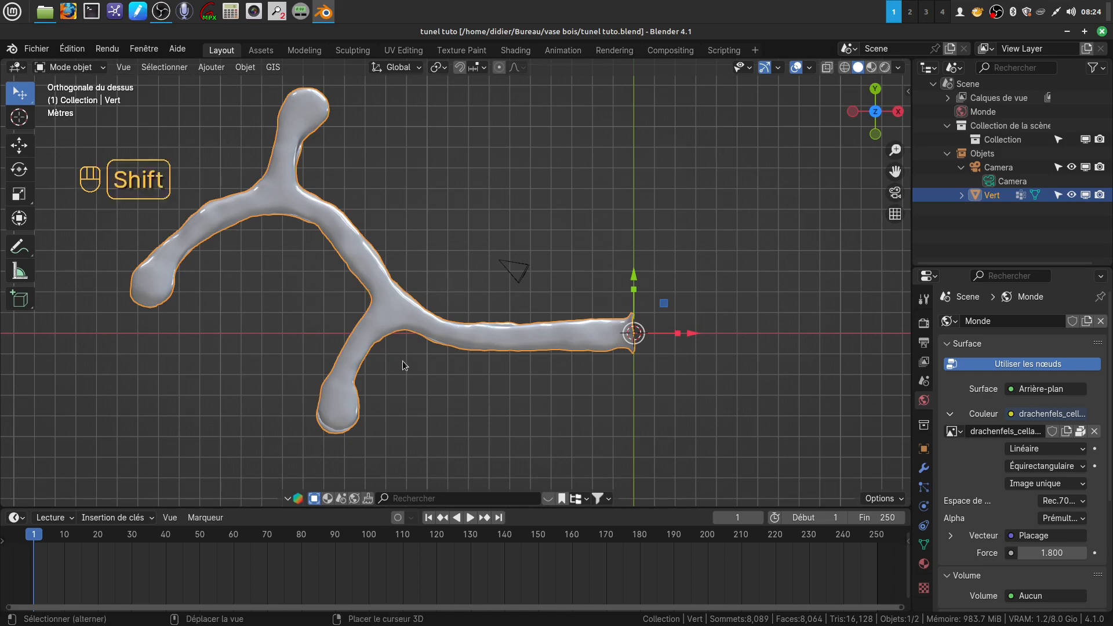
{"action": "middle_click_drag", "start_coordinate": [406, 365], "coordinate": [412, 355], "text": "shift"}
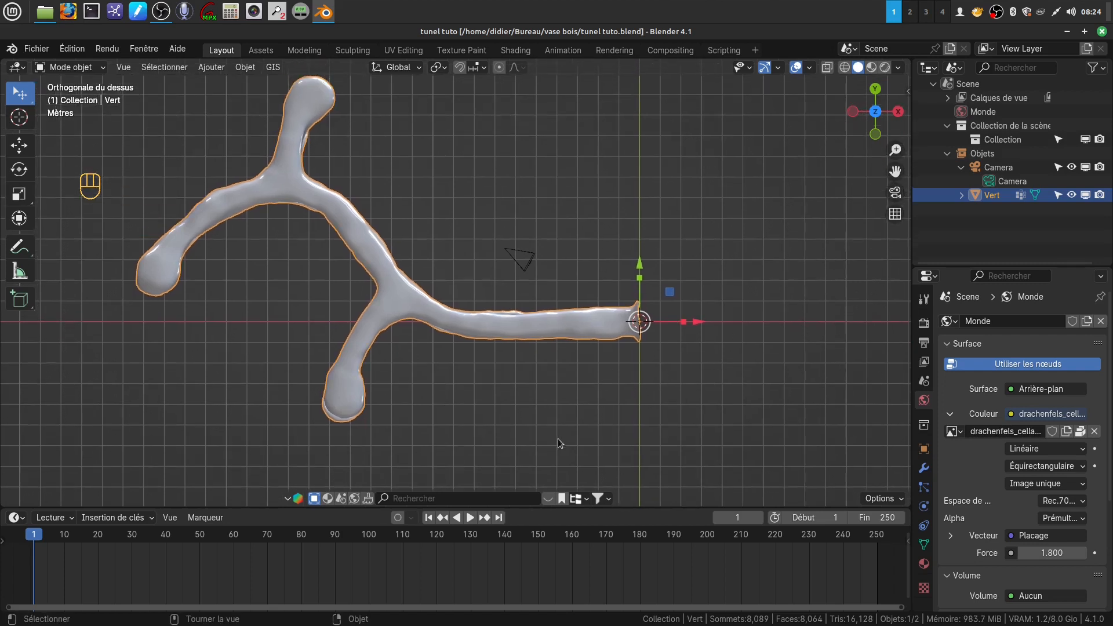
{"action": "middle_click_drag", "start_coordinate": [559, 439], "coordinate": [568, 435], "text": "shift"}
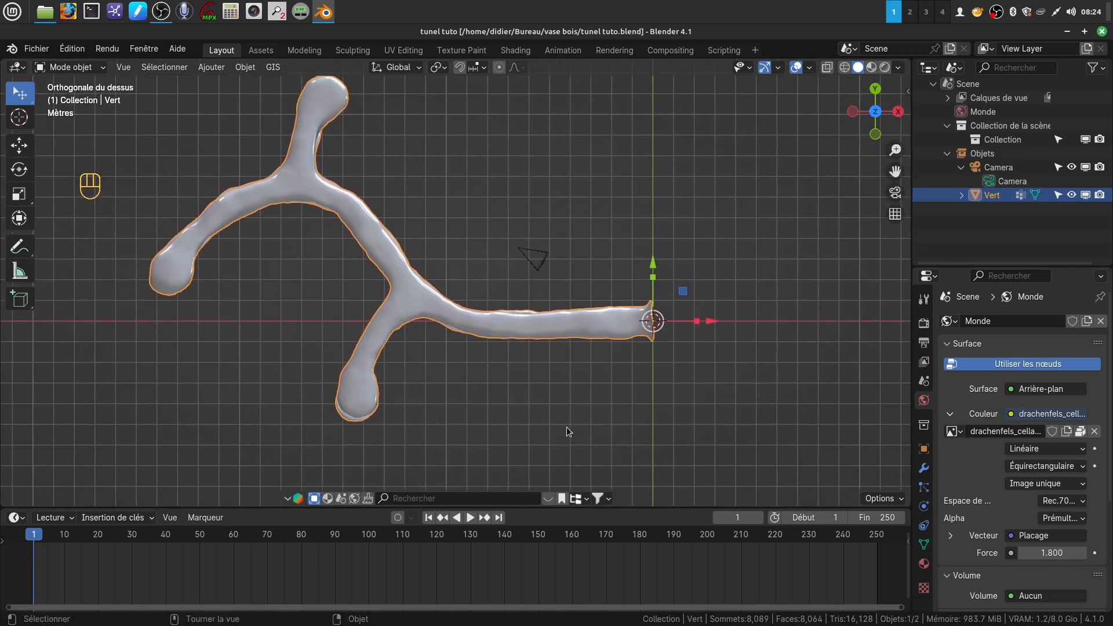
Deselect the tunnel mesh in object mode and add a Bézier curve at the tunnel entrance.
{"action": "key", "text": "Tab"}
{"action": "key", "text": "Tab"}
{"action": "left_click", "coordinate": [546, 419]}
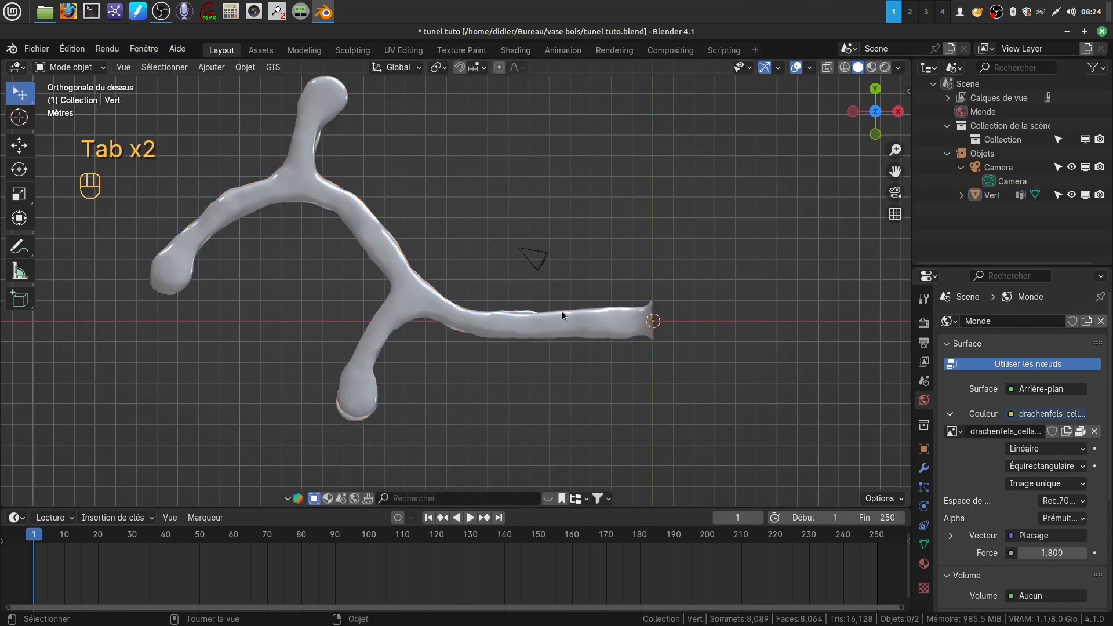
{"action": "left_click", "coordinate": [211, 66]}
{"action": "mouse_move", "coordinate": [225, 99]}
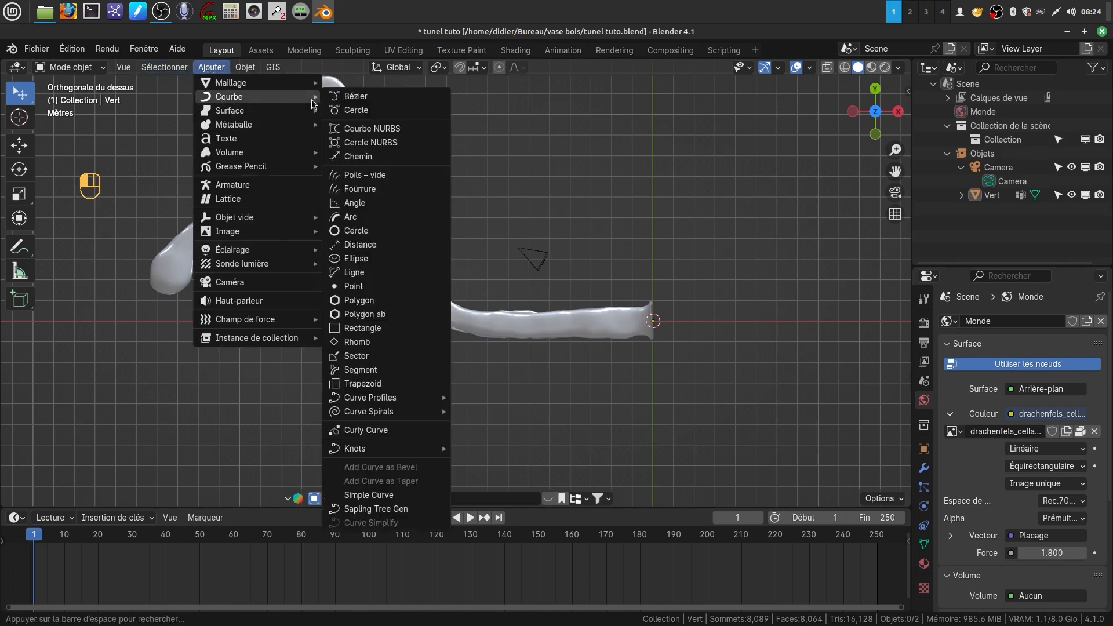
{"action": "left_click", "coordinate": [369, 98]}
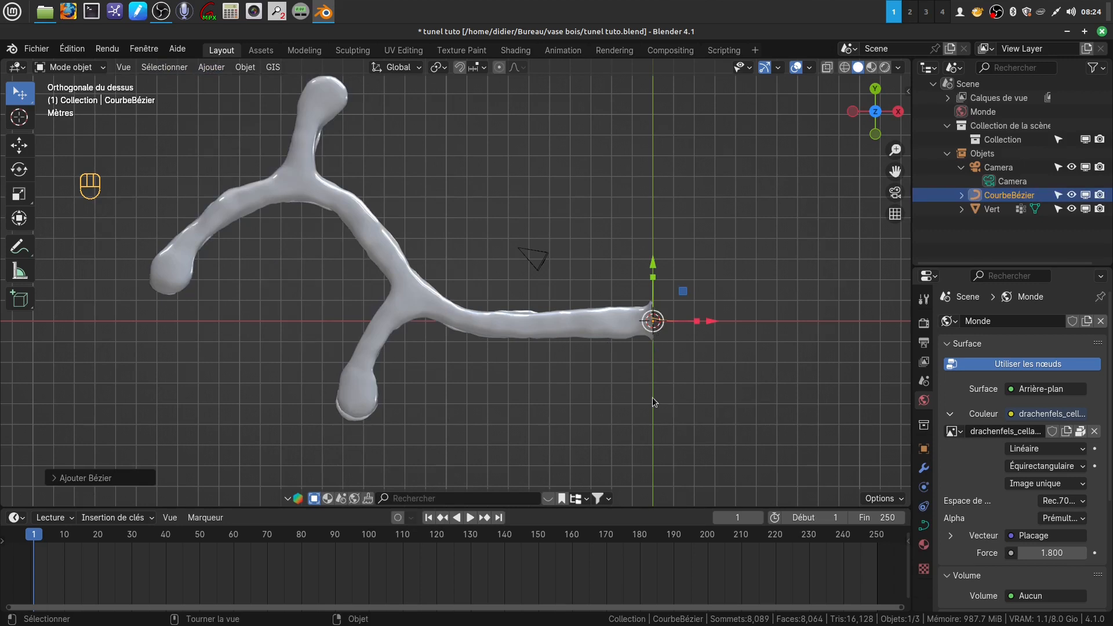
Raise the Bézier curve vertically off the floor level at the tunnel entrance, working from the front view.
{"action": "middle_click_drag", "start_coordinate": [652, 397], "coordinate": [553, 399], "text": "shift"}
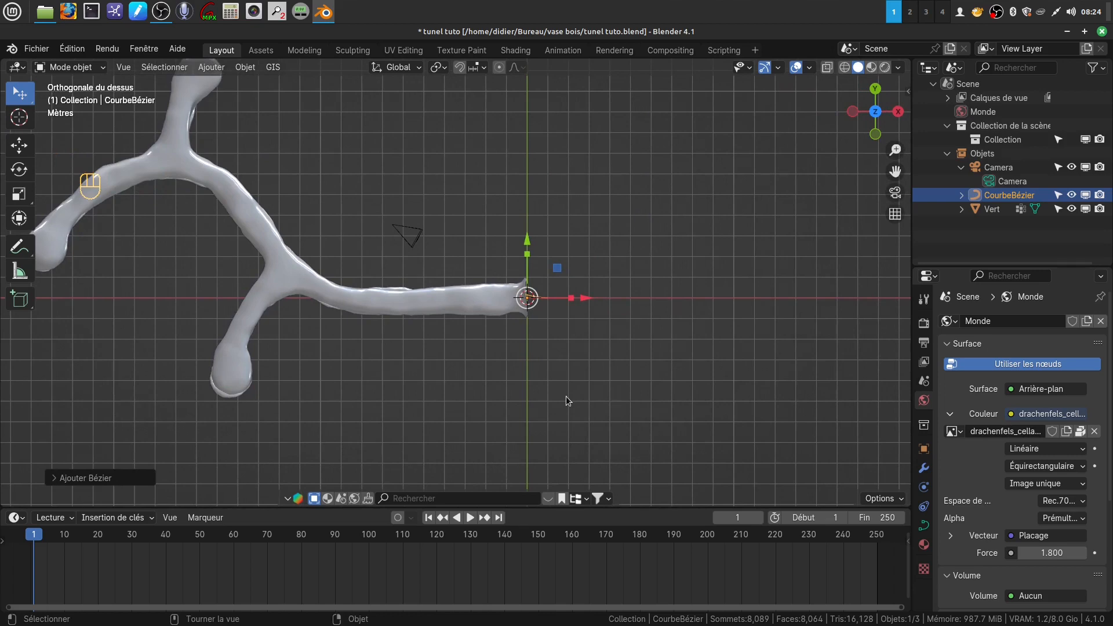
{"action": "key", "text": "KP_1"}
{"action": "scroll", "coordinate": [566, 402], "scroll_direction": "up", "scroll_amount": 4, "text": "shift"}
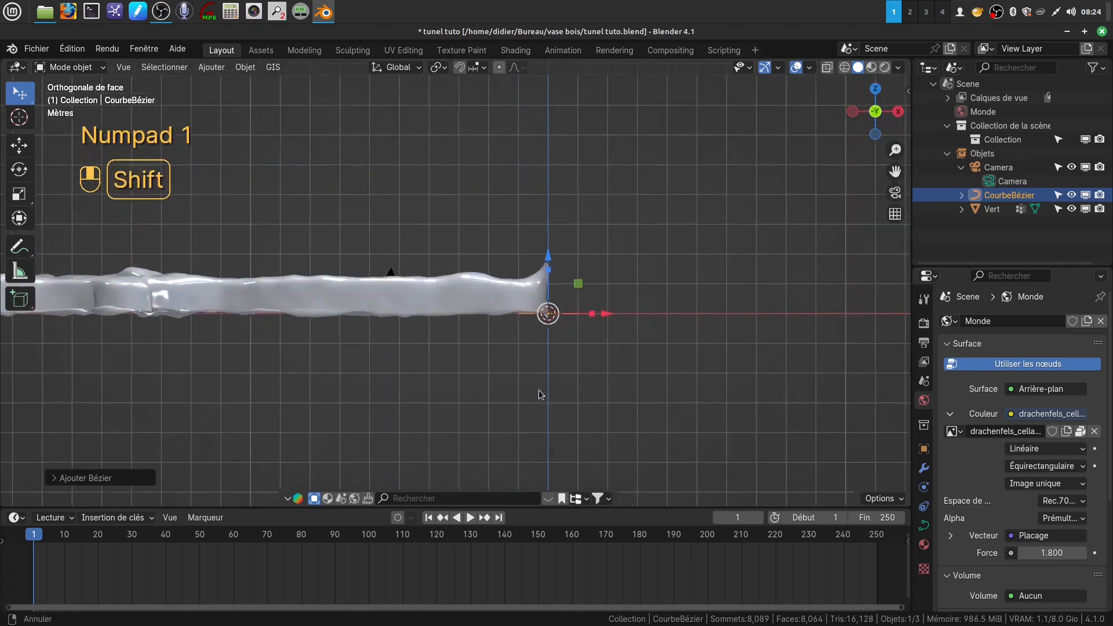
{"action": "left_click_drag", "start_coordinate": [527, 294], "coordinate": [526, 223]}
{"action": "middle_click_drag", "start_coordinate": [592, 313], "coordinate": [456, 411]}
From the top view, move the Bézier curve along the X axis into the tunnel entrance.
{"action": "key", "text": "KP_7"}
{"action": "scroll", "coordinate": [539, 427], "scroll_direction": "up", "scroll_amount": 4}
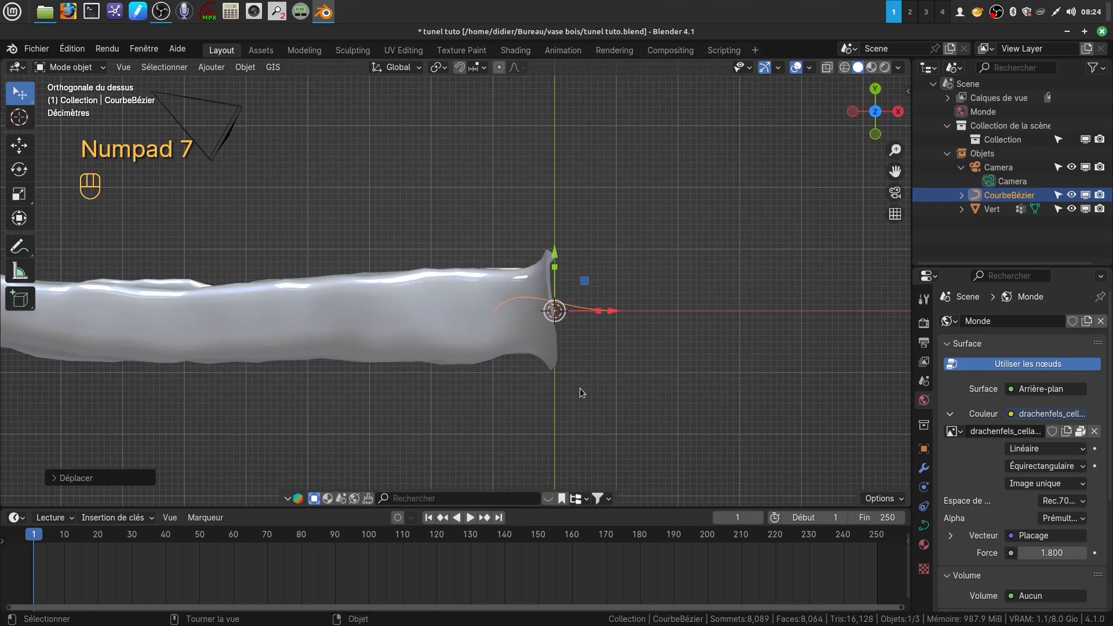
{"action": "left_click_drag", "start_coordinate": [606, 311], "coordinate": [556, 322]}
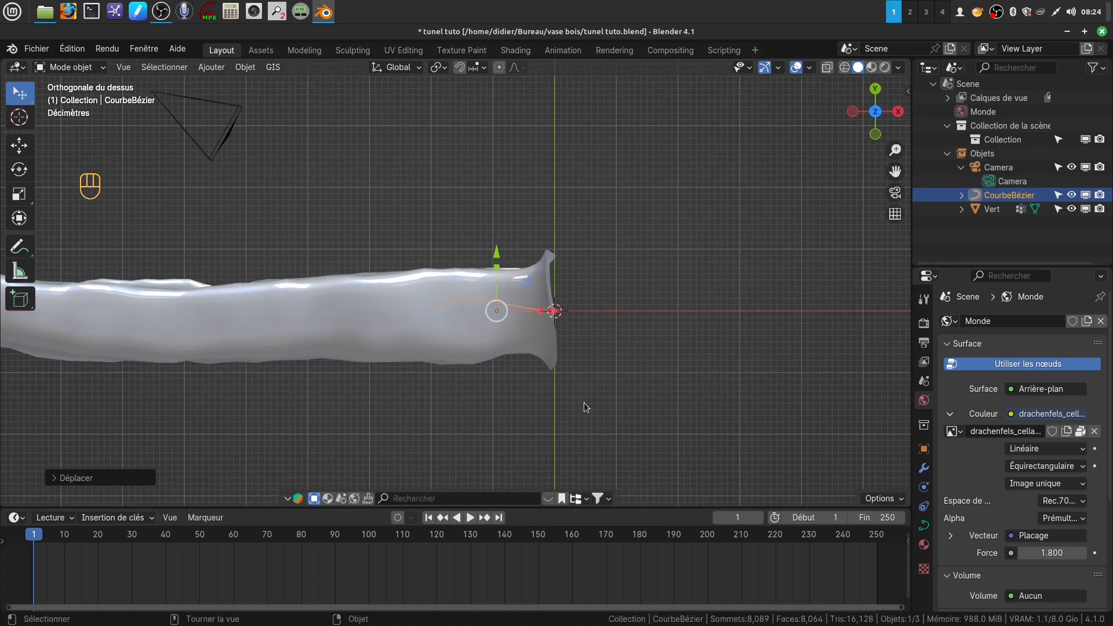
{"action": "scroll", "coordinate": [580, 389], "scroll_direction": "up", "scroll_amount": 3}
{"action": "middle_click_drag", "start_coordinate": [573, 375], "coordinate": [533, 338], "text": "shift"}
In edit mode, shift all the curve's control points slightly along X so its outer end sits at the tunnel mouth.
{"action": "key", "text": "Tab"}
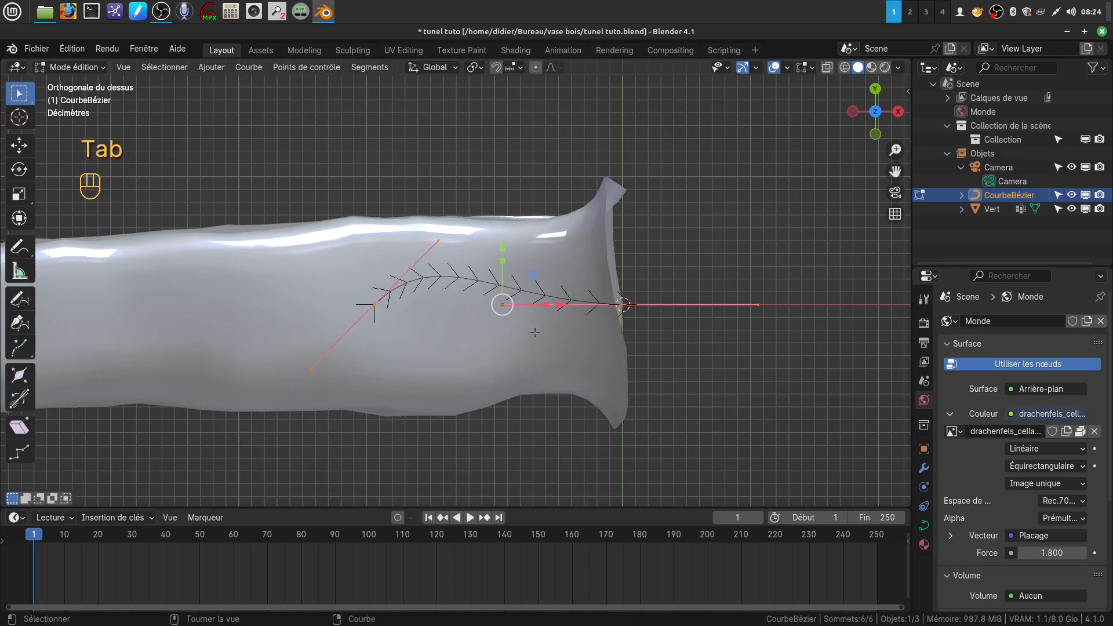
{"action": "key", "text": "a"}
{"action": "key", "text": "a"}
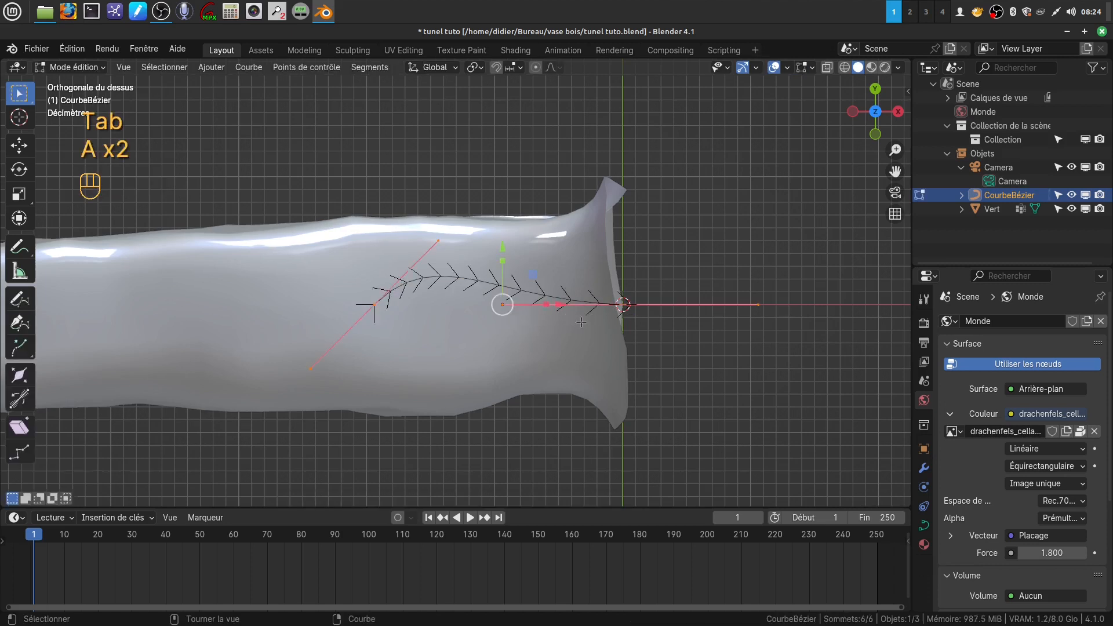
{"action": "left_click_drag", "start_coordinate": [560, 304], "coordinate": [553, 308]}
{"action": "scroll", "coordinate": [503, 368], "scroll_direction": "down", "scroll_amount": 3}
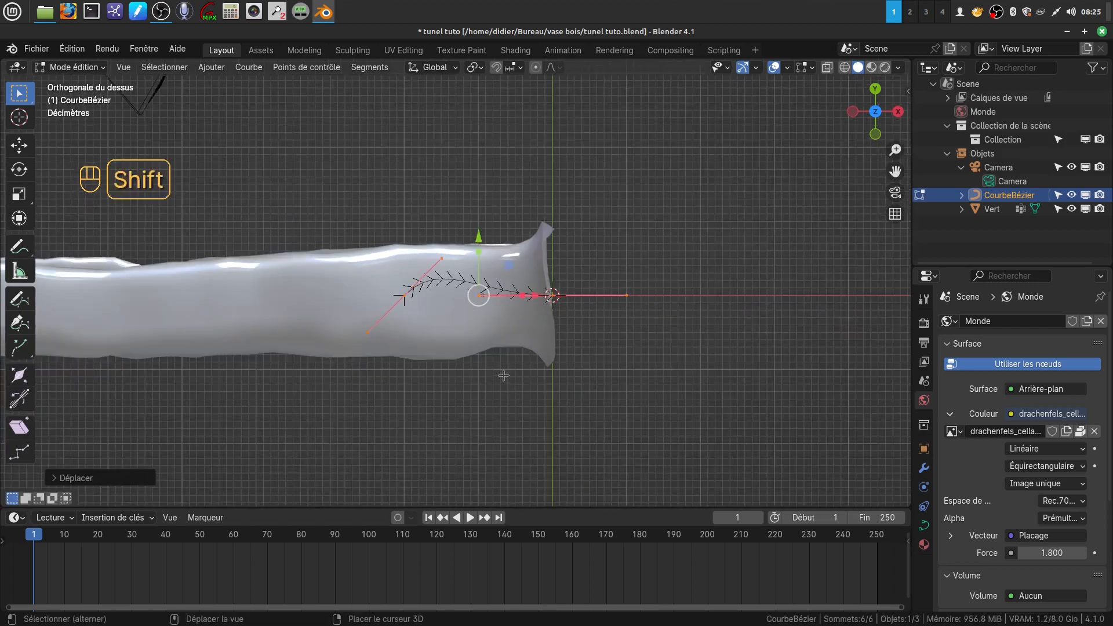
Rotate the curve's inner end point to straighten the curve and move it about 0.4 m deeper into the tunnel.
{"action": "middle_click_drag", "start_coordinate": [504, 367], "coordinate": [541, 364], "text": "shift"}
{"action": "left_click", "coordinate": [444, 293]}
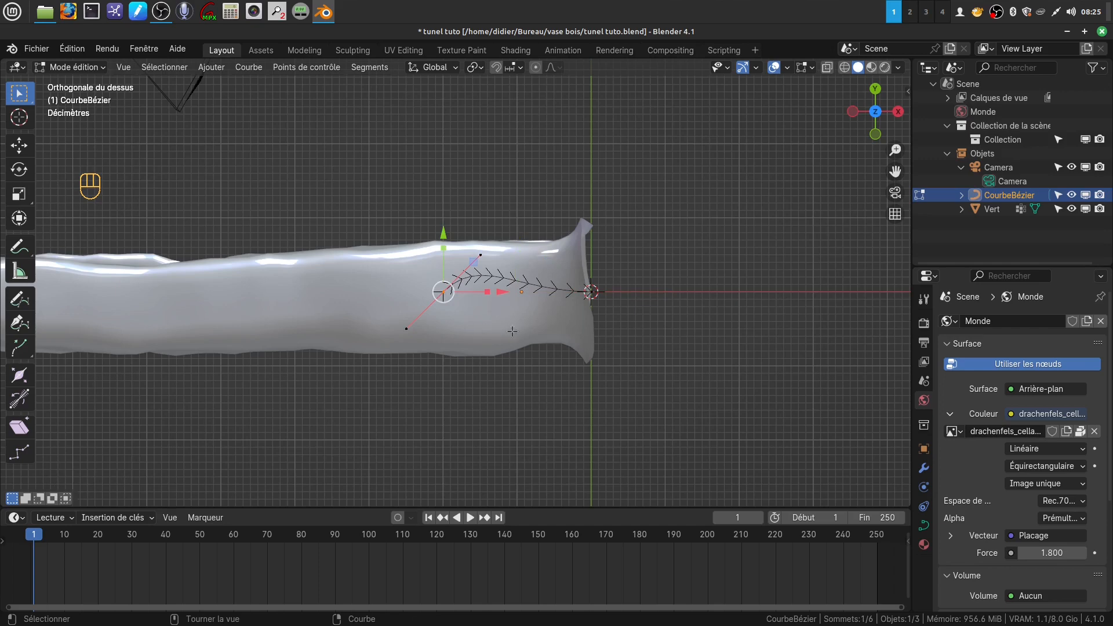
{"action": "key", "text": "r"}
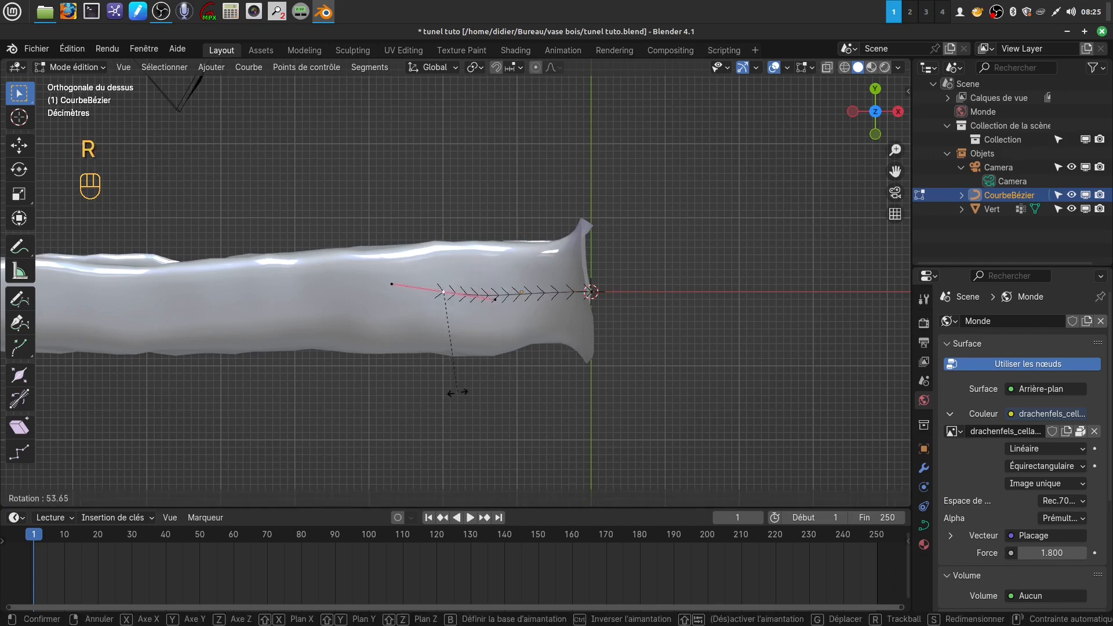
{"action": "left_click", "coordinate": [467, 388]}
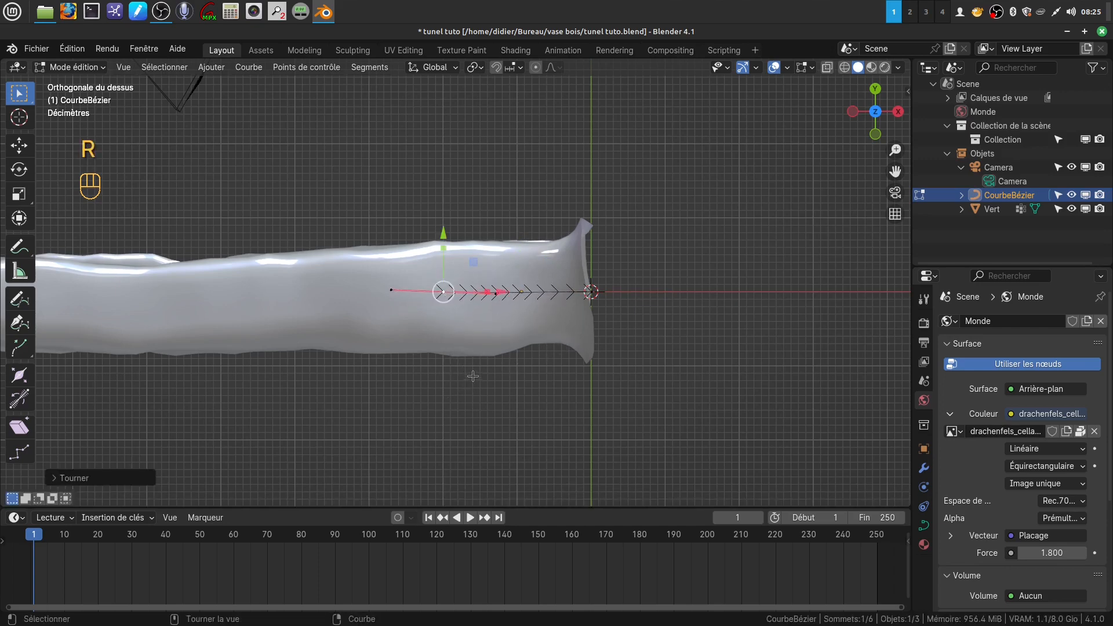
{"action": "key", "text": "g"}
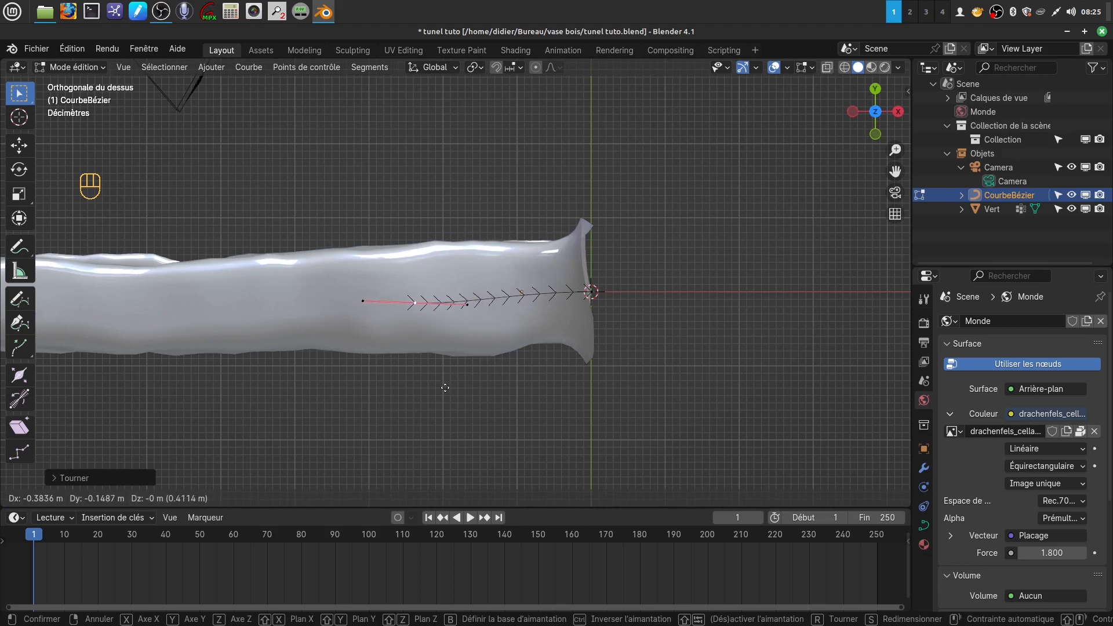
{"action": "left_click", "coordinate": [443, 386]}
Extrude two more curve points along the middle of the entrance corridor, up to the start of the bend.
{"action": "scroll", "coordinate": [457, 363], "scroll_direction": "down", "scroll_amount": 1}
{"action": "middle_click_drag", "start_coordinate": [457, 363], "coordinate": [651, 366], "text": "shift"}
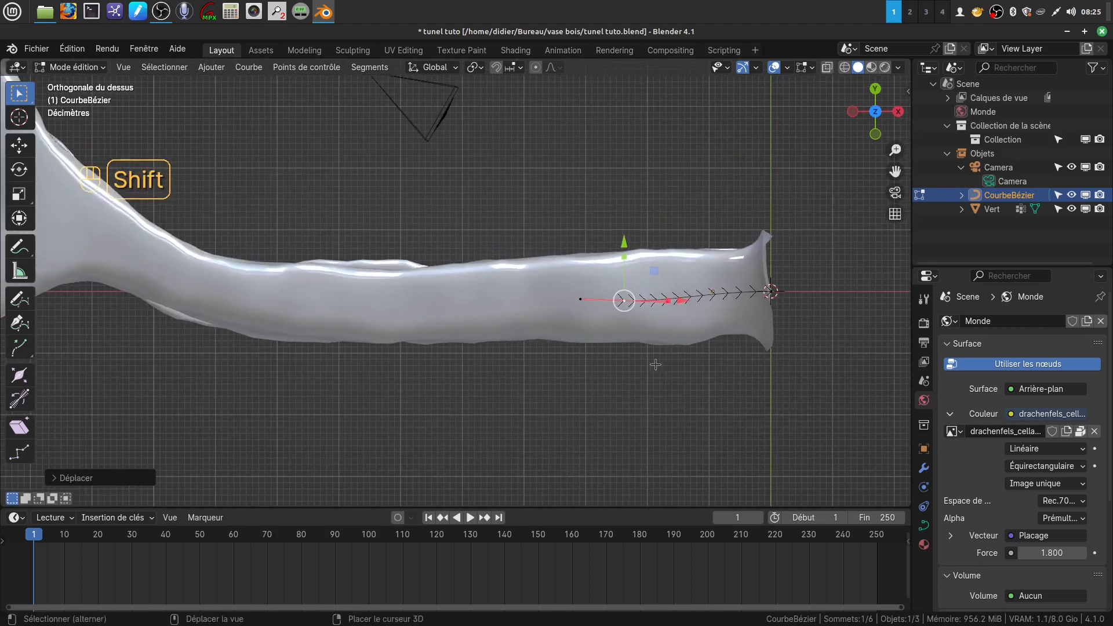
{"action": "key", "text": "e"}
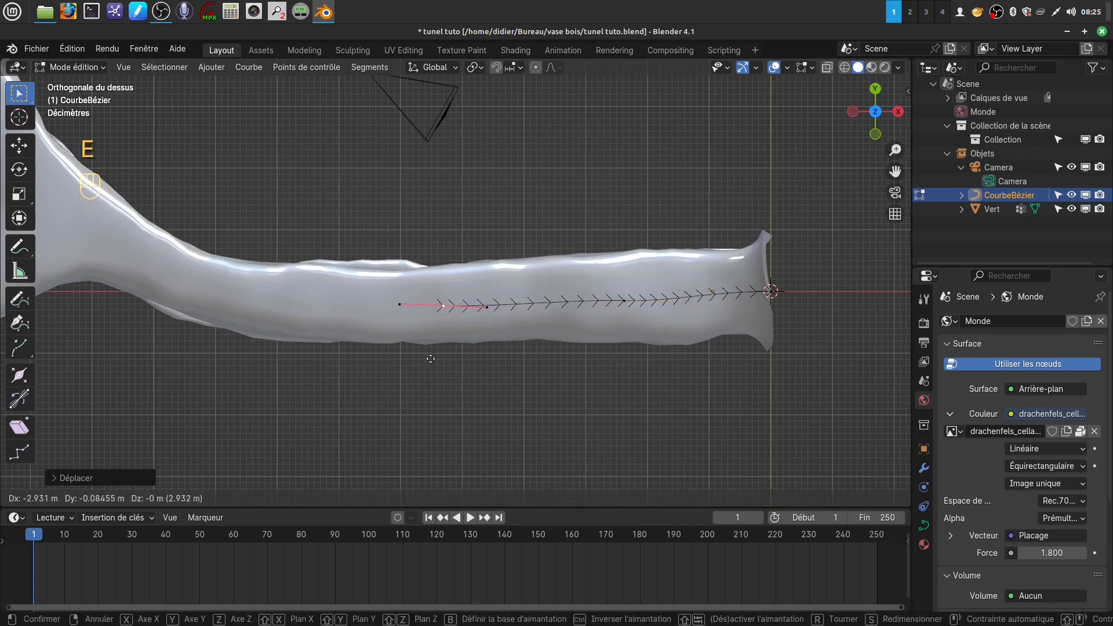
{"action": "left_click", "coordinate": [426, 360]}
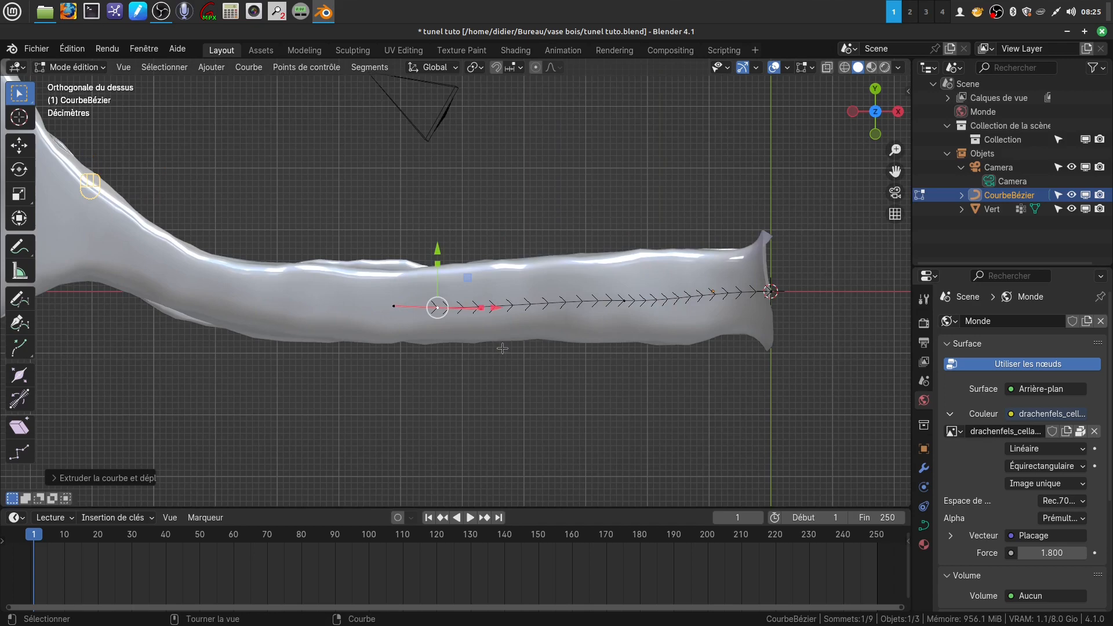
{"action": "key", "text": "e"}
{"action": "left_click", "coordinate": [290, 337]}
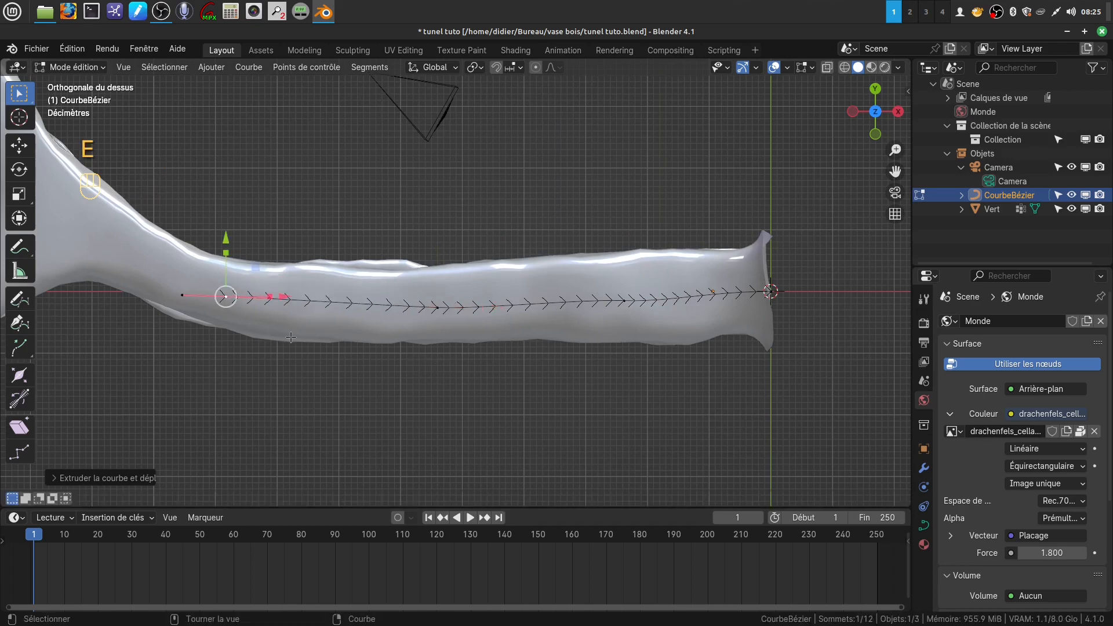
Rotate the last curve point slightly and shift it so the path leans into the tunnel's bend.
{"action": "key", "text": "r"}
{"action": "left_click", "coordinate": [336, 359]}
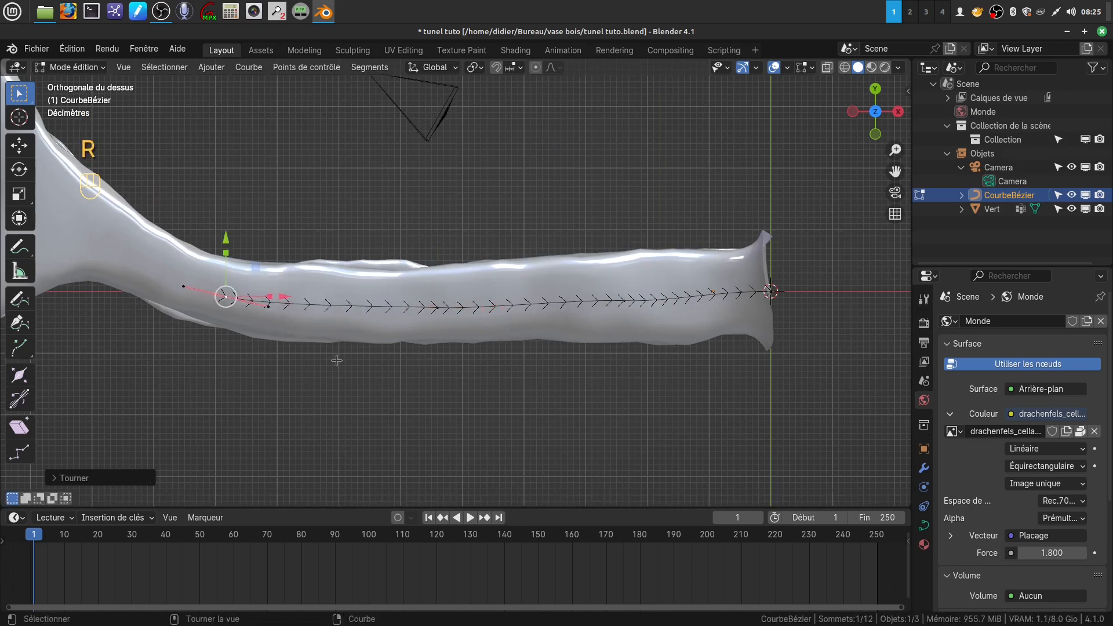
{"action": "key", "text": "g"}
{"action": "left_click", "coordinate": [243, 369]}
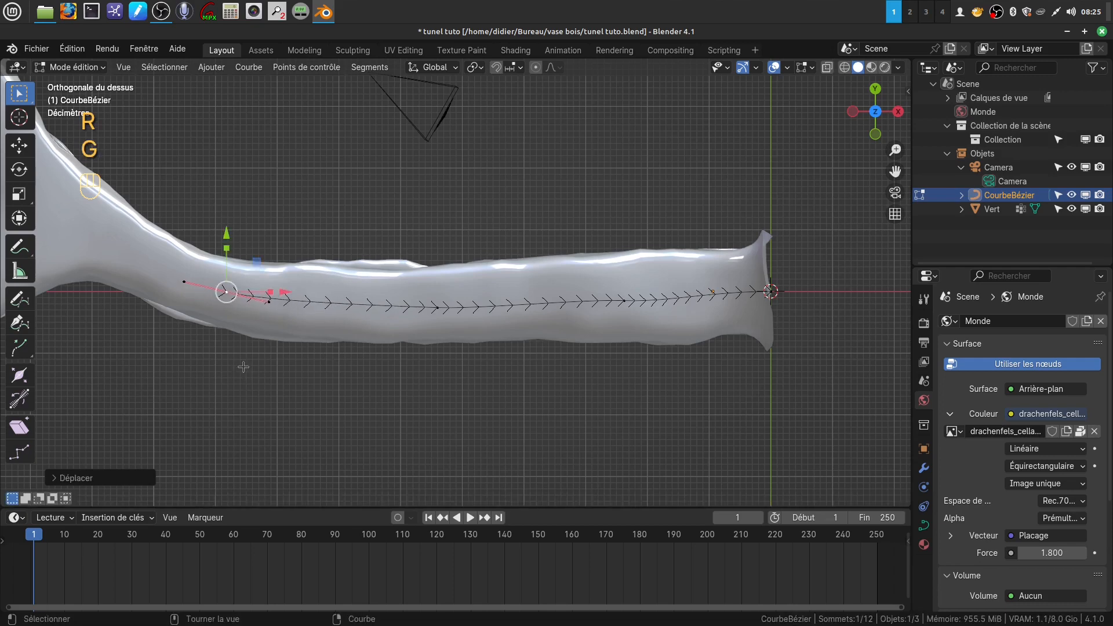
Extrude a new curve point from the bend into the upper corridor beyond the first junction.
{"action": "scroll", "coordinate": [480, 390], "scroll_direction": "down", "scroll_amount": 3}
{"action": "middle_click_drag", "start_coordinate": [480, 391], "coordinate": [485, 466], "text": "shift"}
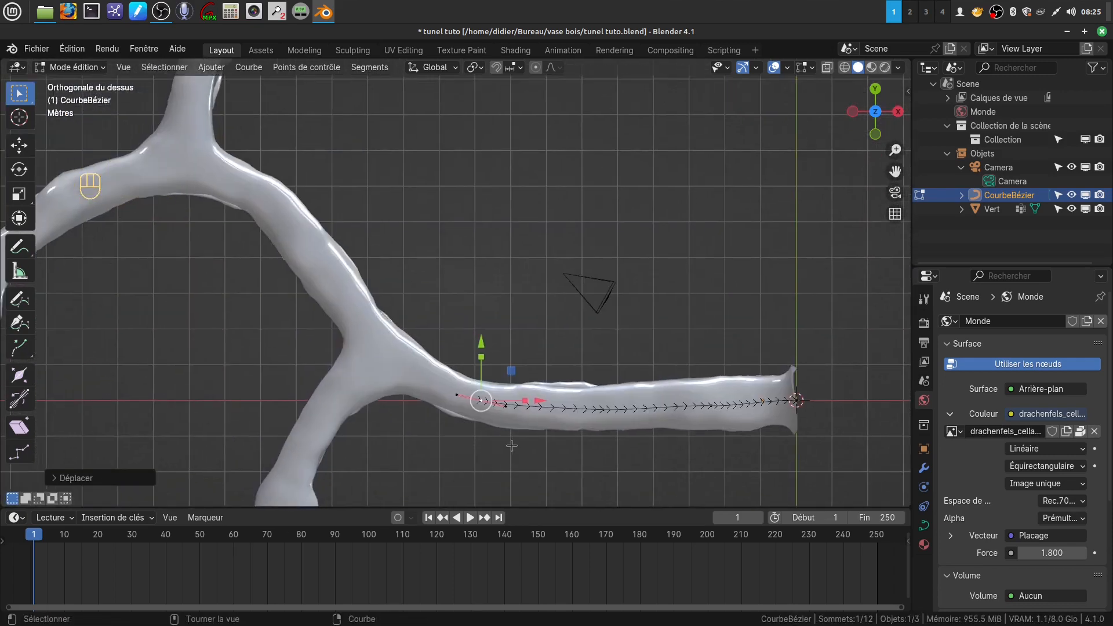
{"action": "key", "text": "e"}
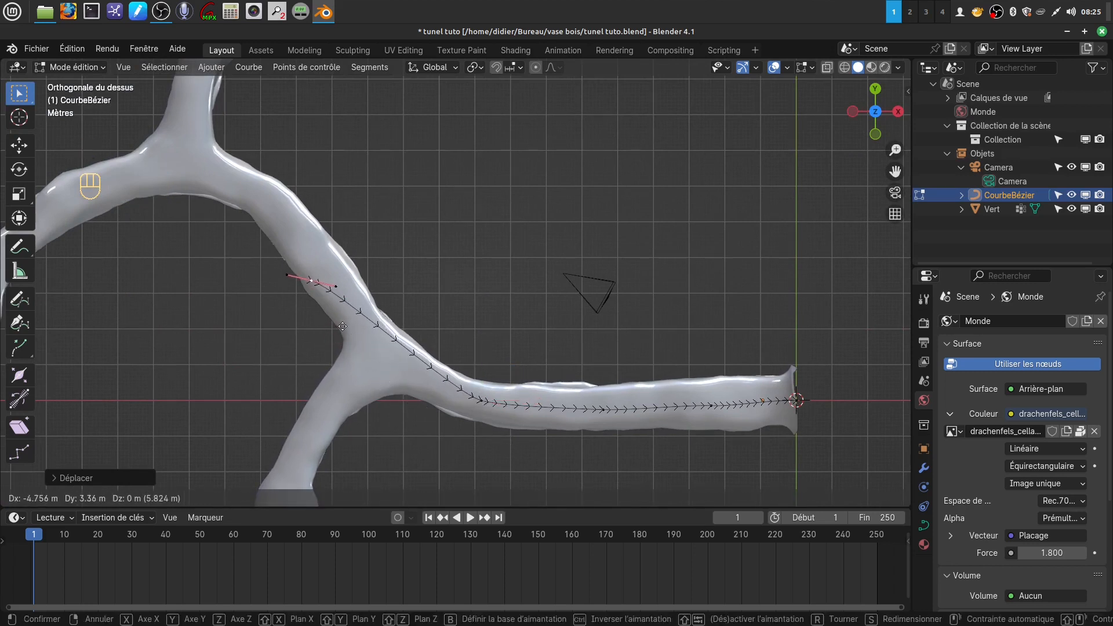
{"action": "left_click", "coordinate": [348, 297]}
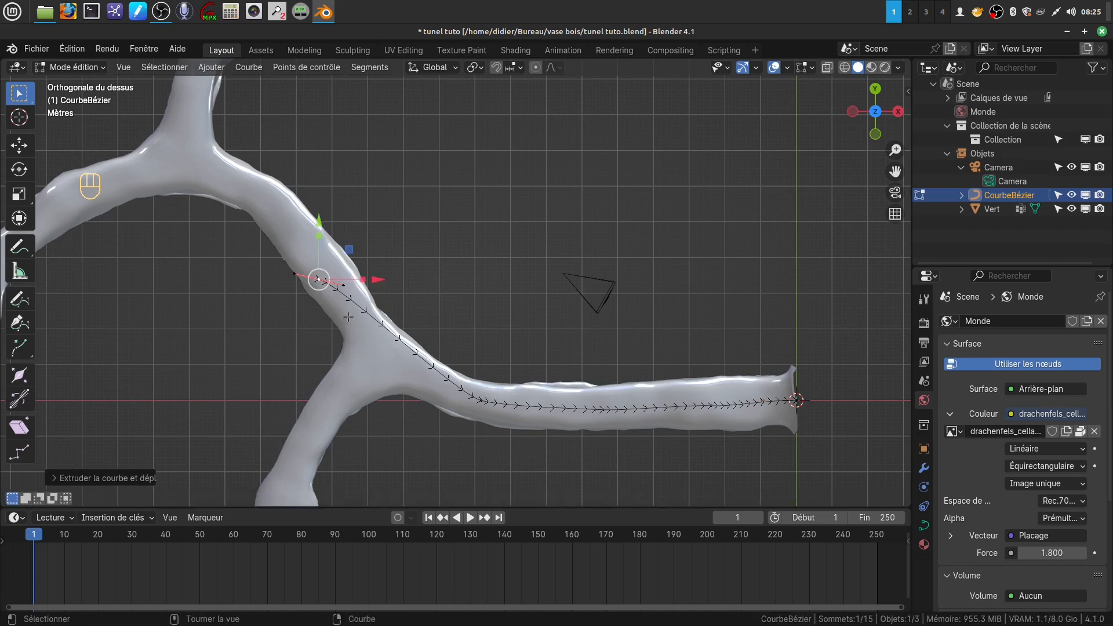
Move the new end point's inner handle about 0.9 m to turn the curve along the upper corridor.
{"action": "key", "text": "ctrl+z"}
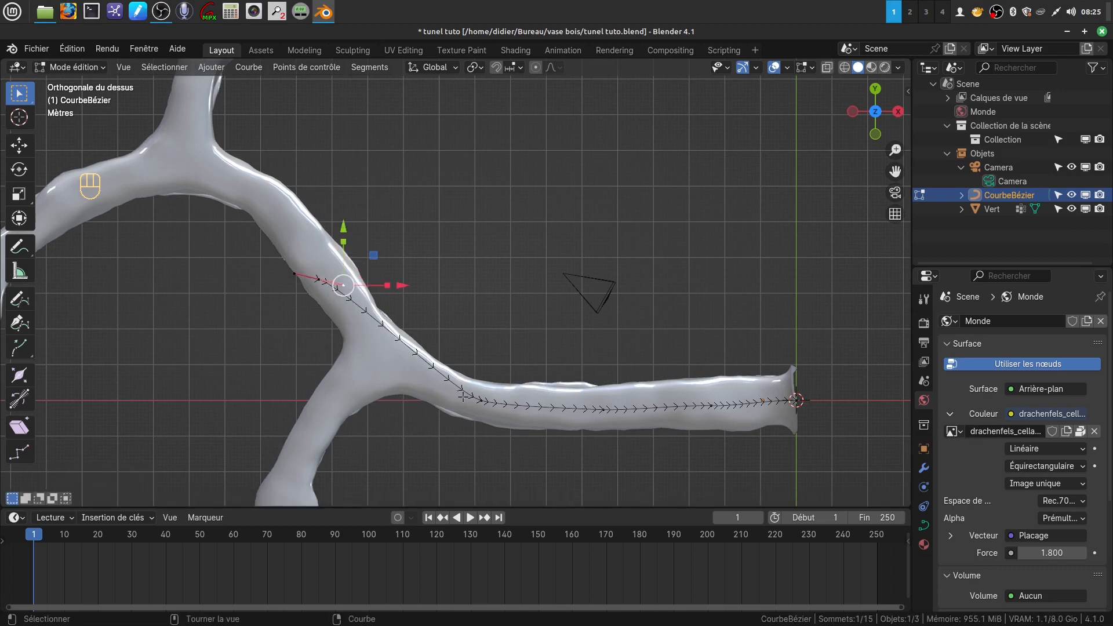
{"action": "key", "text": "g"}
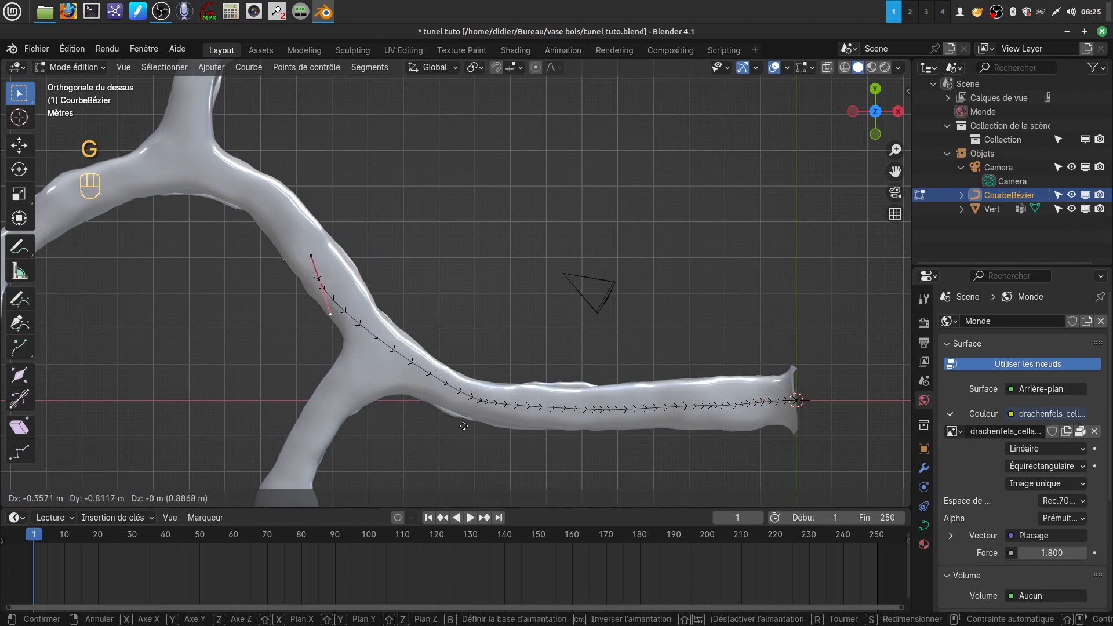
{"action": "left_click", "coordinate": [464, 426]}
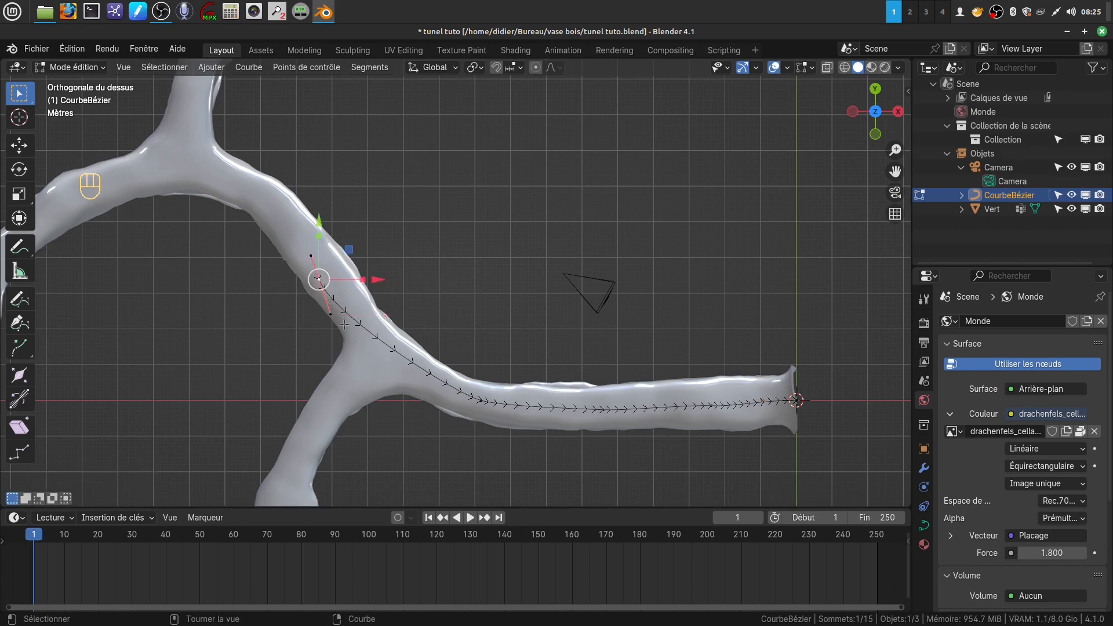
Move the curve's end point about 1.3 m back to just past the first junction and nudge its inner handle slightly.
{"action": "key", "text": "g"}
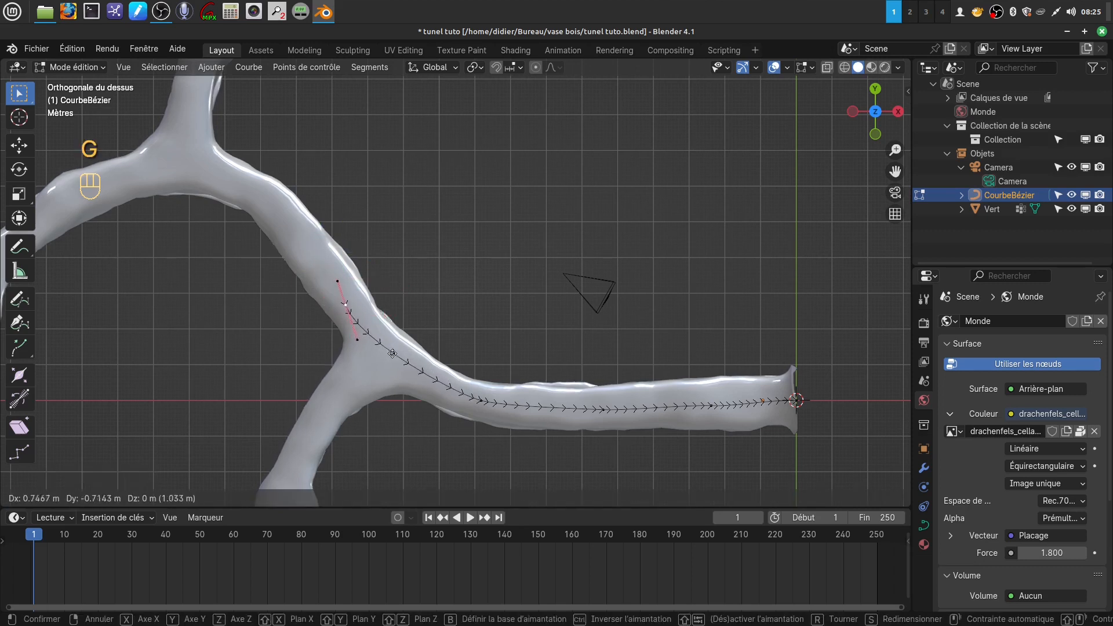
{"action": "left_click", "coordinate": [396, 356]}
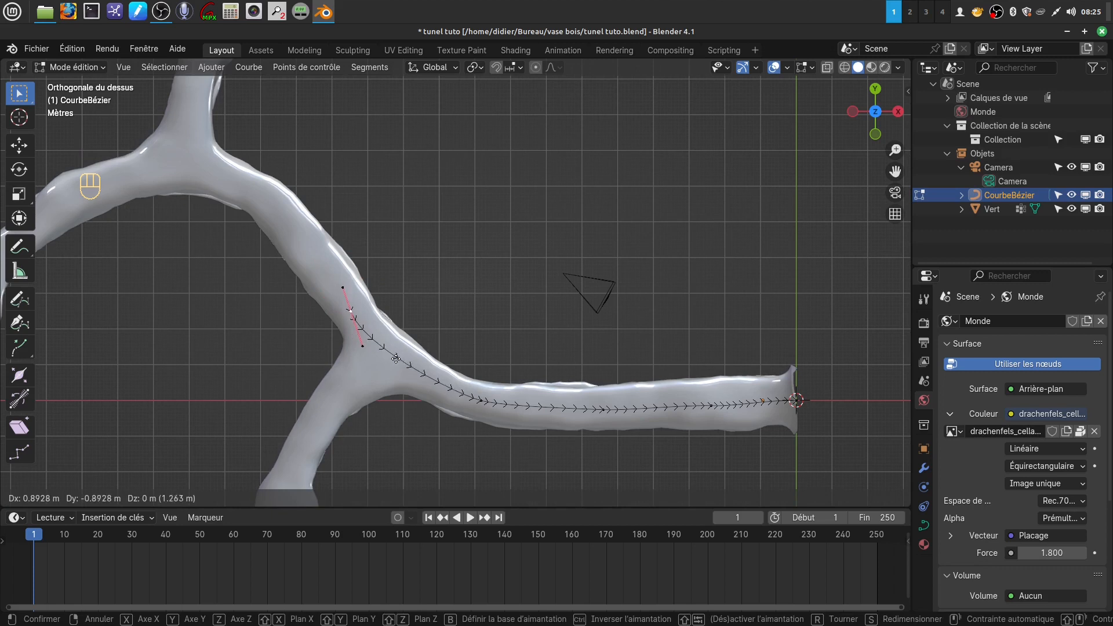
{"action": "left_click", "coordinate": [363, 347]}
{"action": "key", "text": "g"}
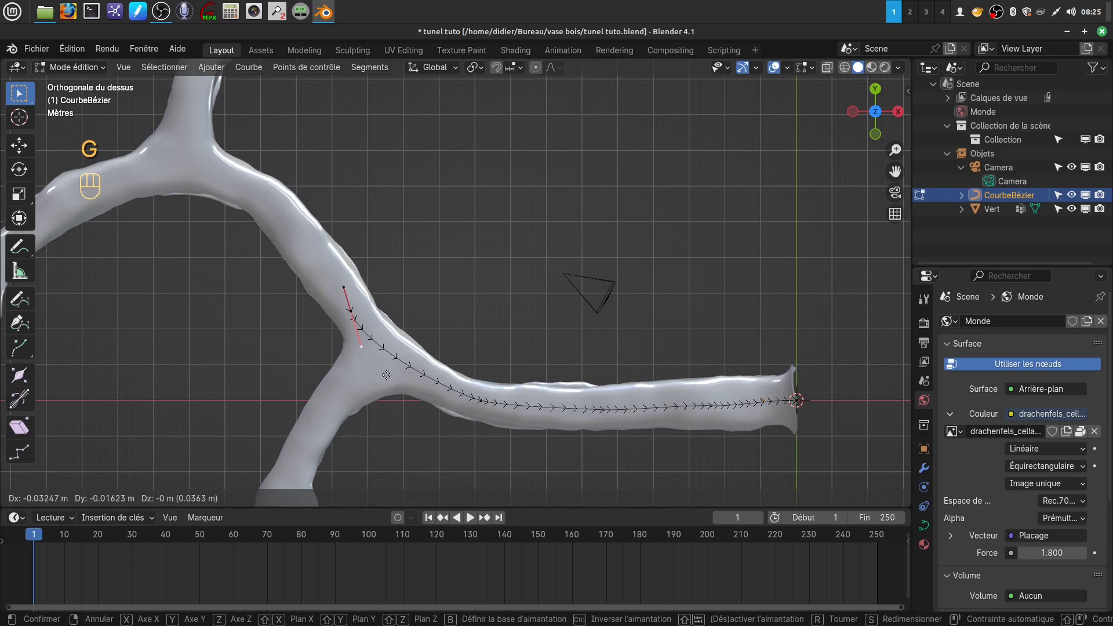
{"action": "left_click", "coordinate": [387, 375]}
Extrude a new curve point up the middle of the upper corridor, rotate it along the corridor, and shift it about 0.2 m towards the centre.
{"action": "left_click", "coordinate": [350, 311]}
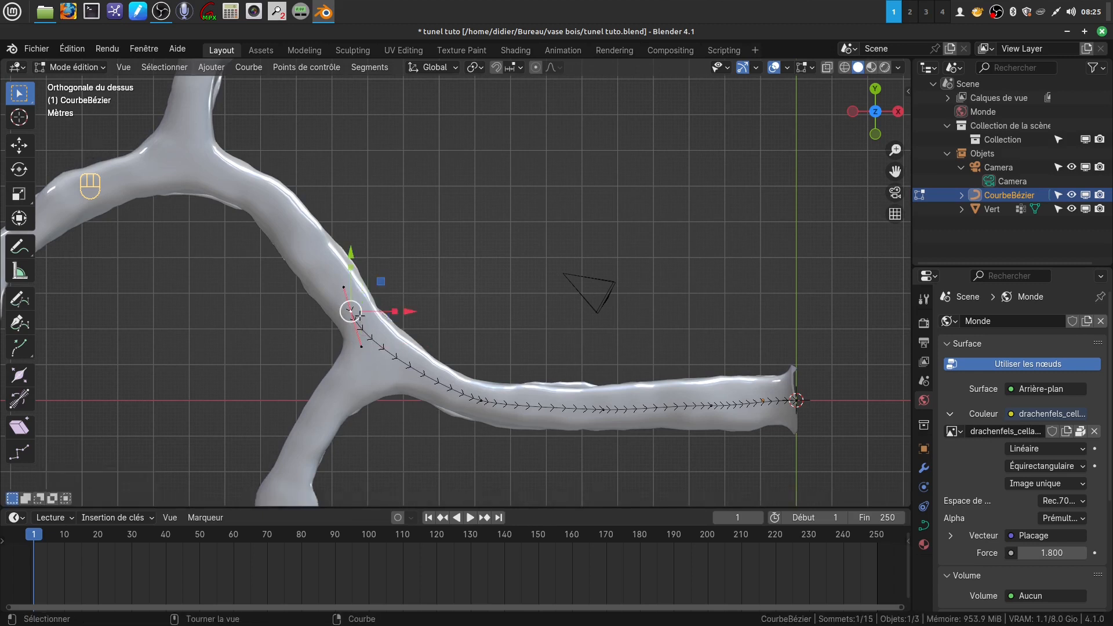
{"action": "key", "text": "e"}
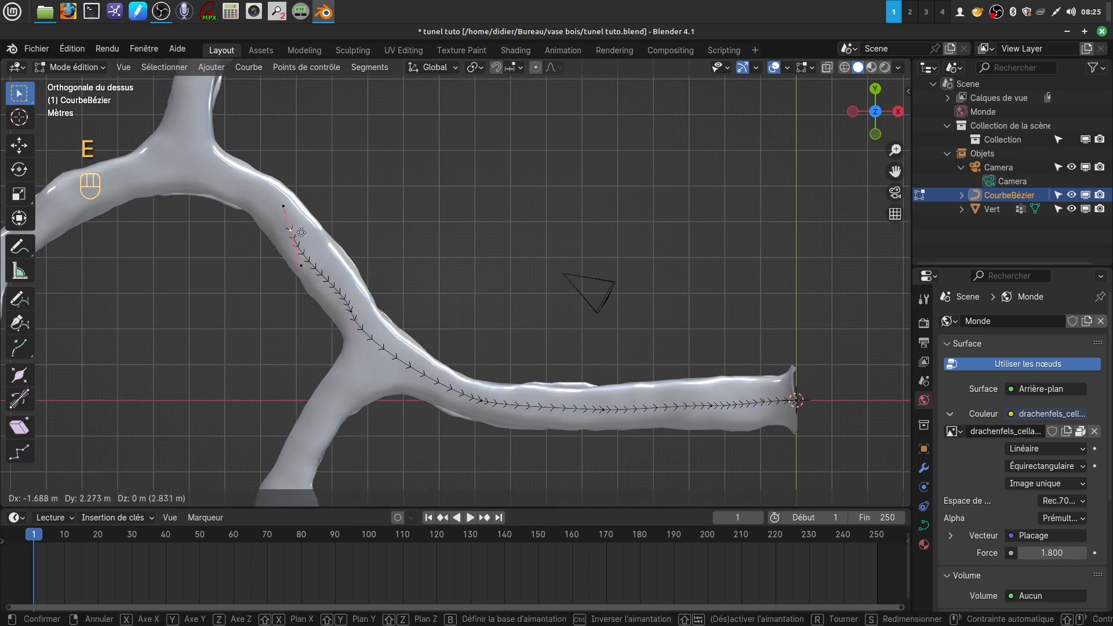
{"action": "left_click", "coordinate": [269, 196]}
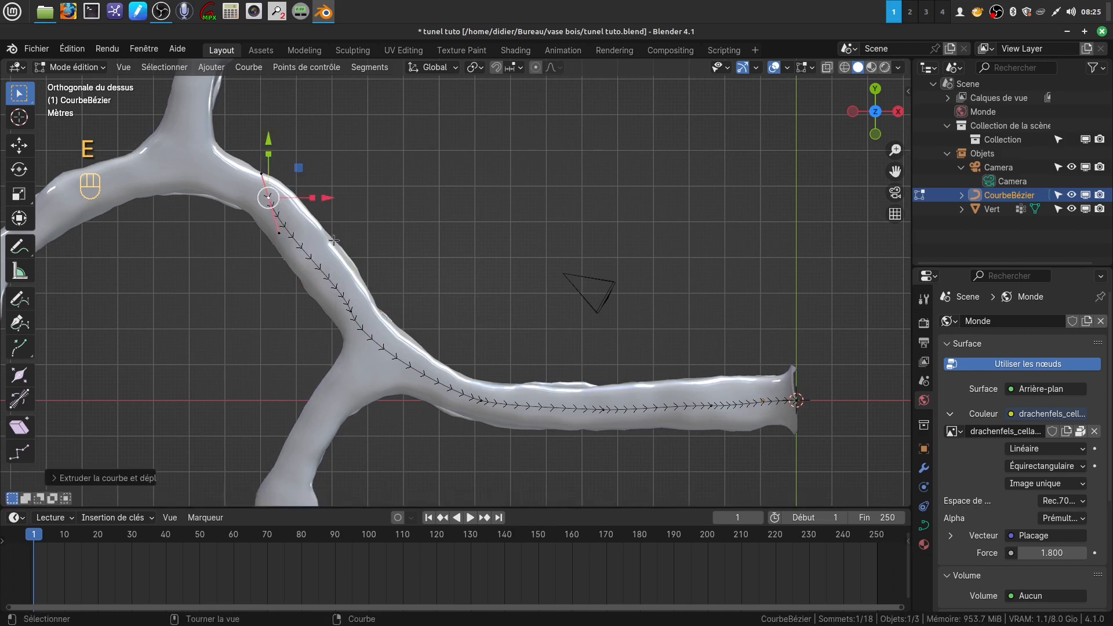
{"action": "key", "text": "r"}
{"action": "left_click", "coordinate": [358, 197]}
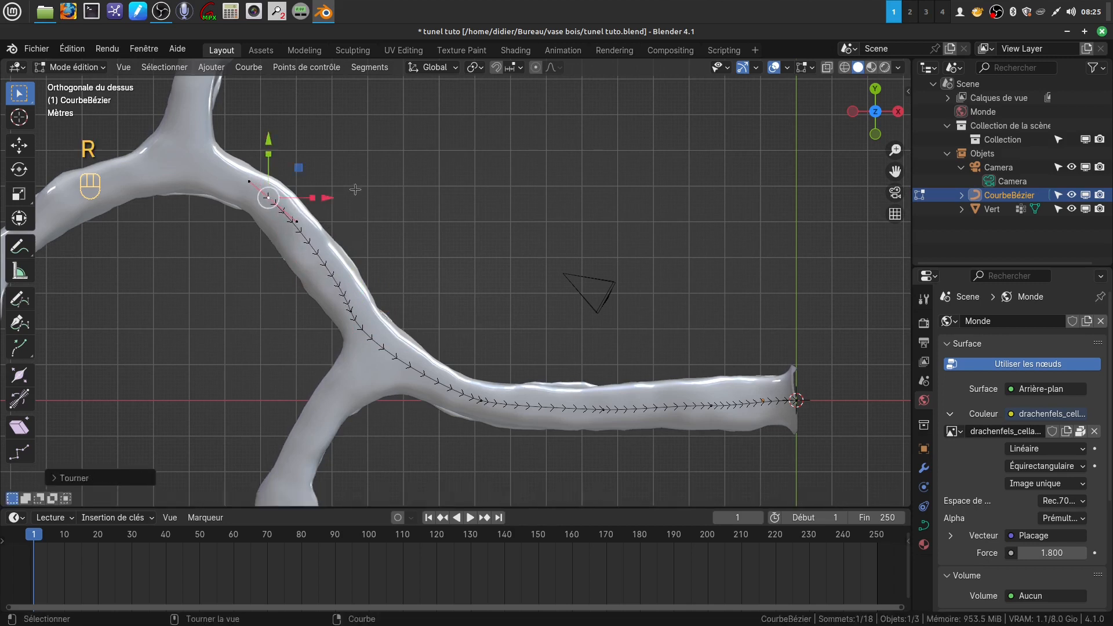
{"action": "key", "text": "g"}
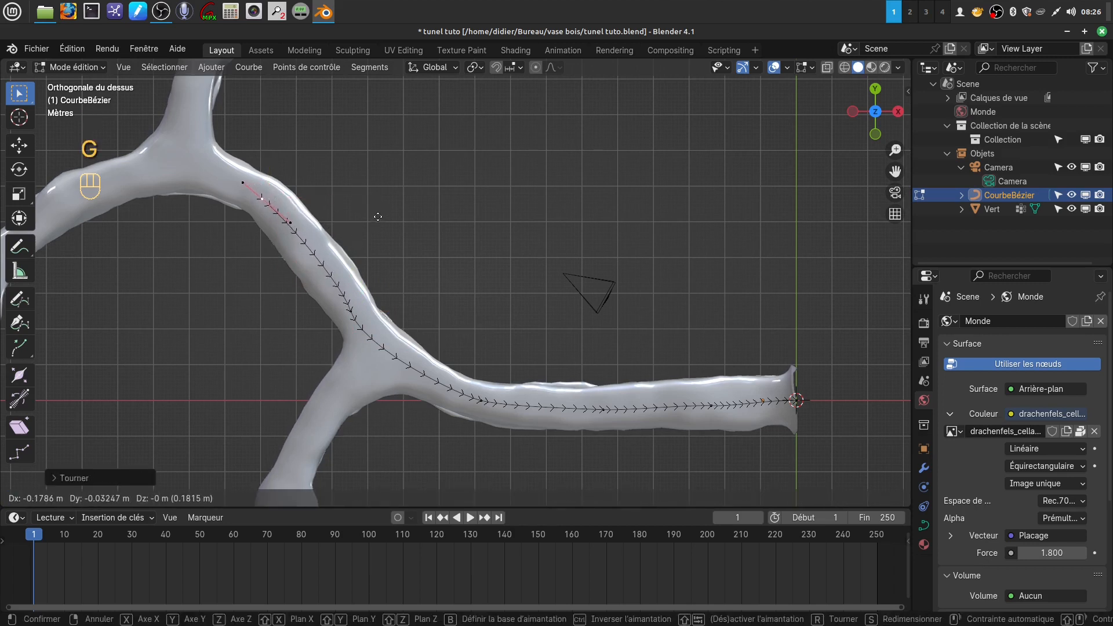
{"action": "left_click", "coordinate": [375, 221]}
Rotate the curve point just past the first junction slightly and move its inner handle down to round the path through the junction.
{"action": "left_click", "coordinate": [367, 327]}
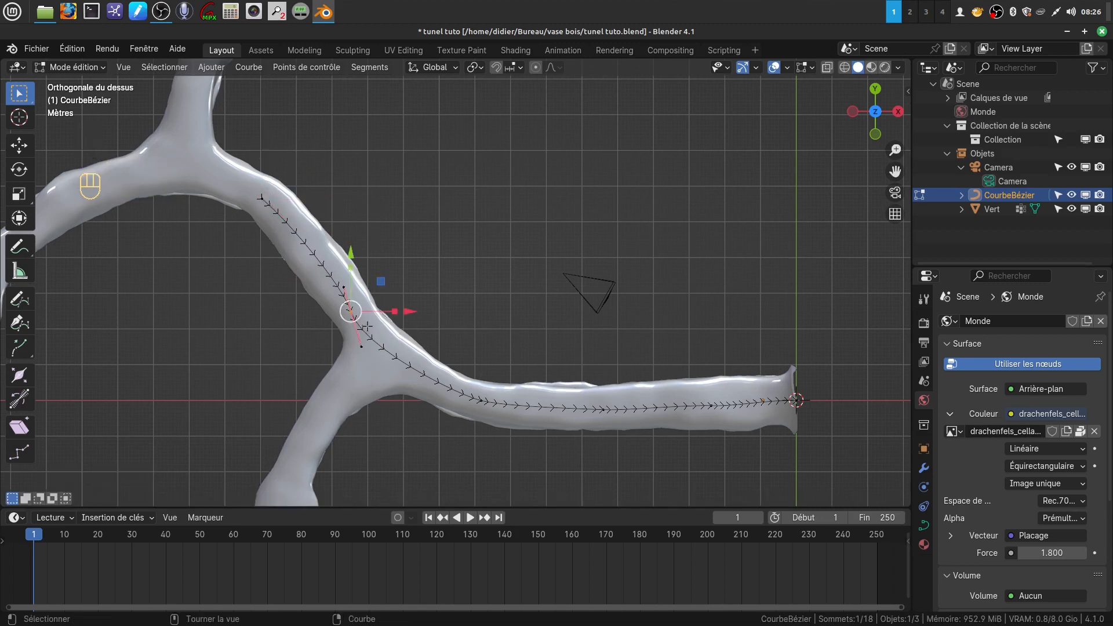
{"action": "key", "text": "r"}
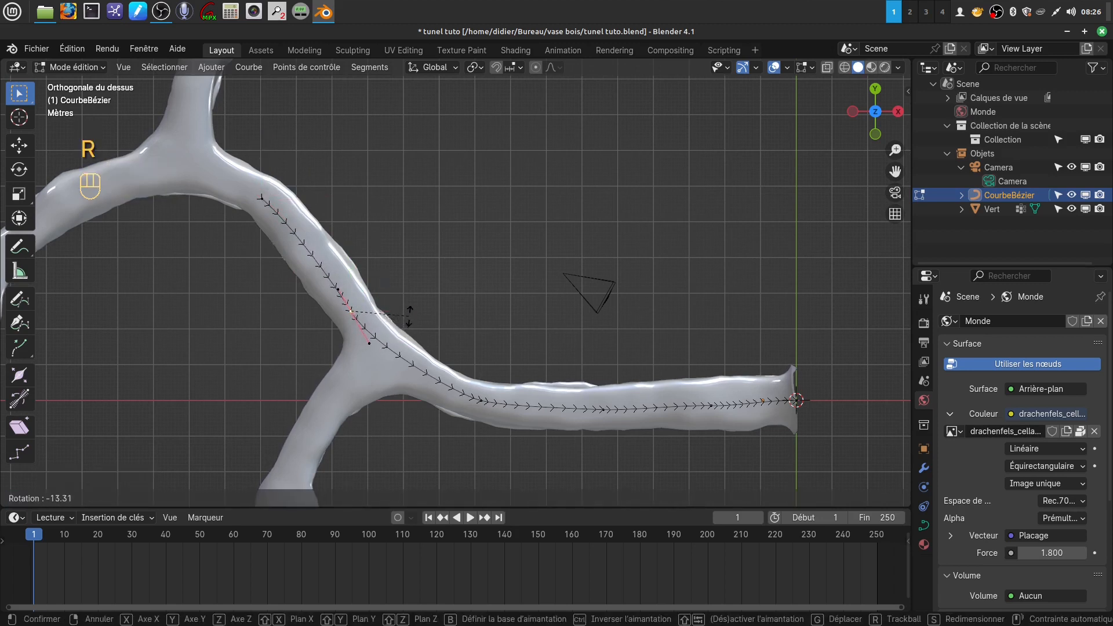
{"action": "left_click", "coordinate": [407, 324]}
{"action": "middle_click_drag", "start_coordinate": [405, 289], "coordinate": [421, 305], "text": "shift"}
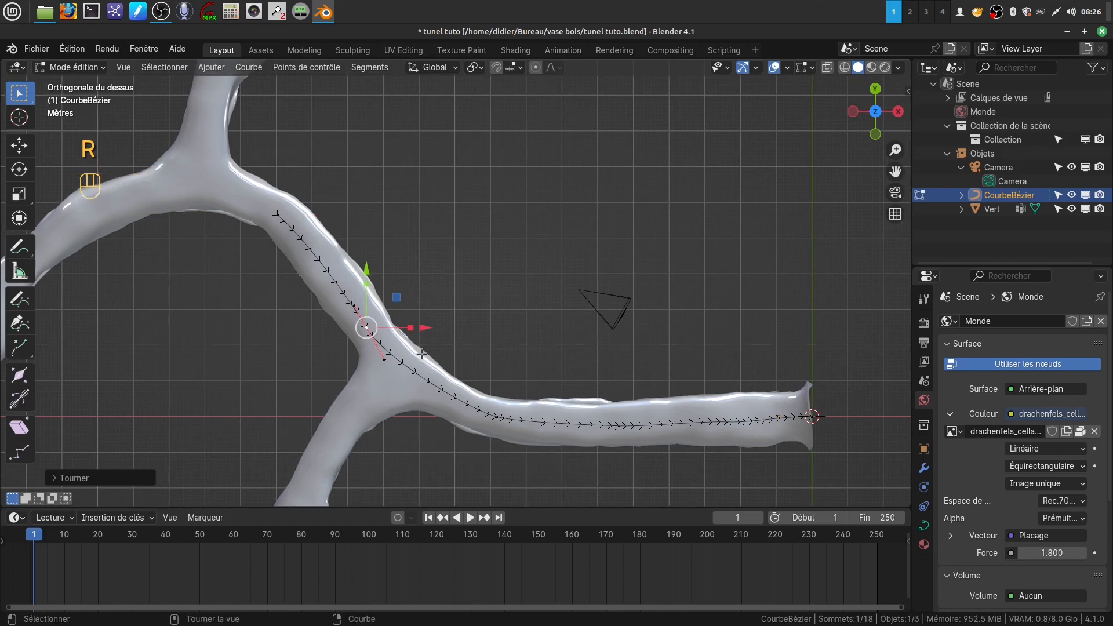
{"action": "left_click", "coordinate": [400, 376]}
{"action": "key", "text": "g"}
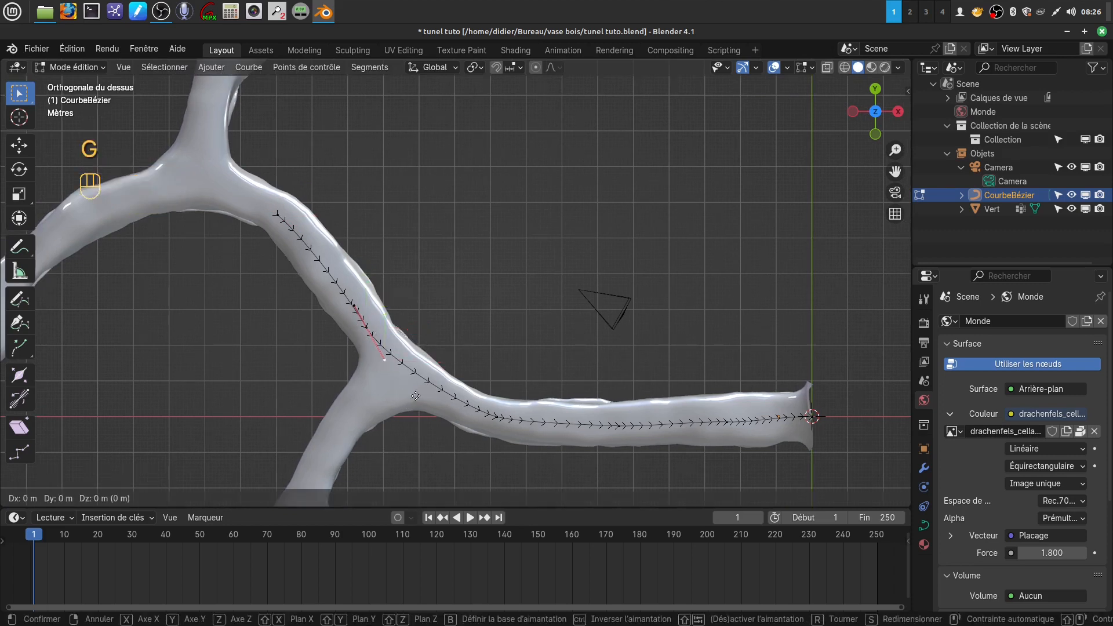
{"action": "left_click", "coordinate": [414, 407]}
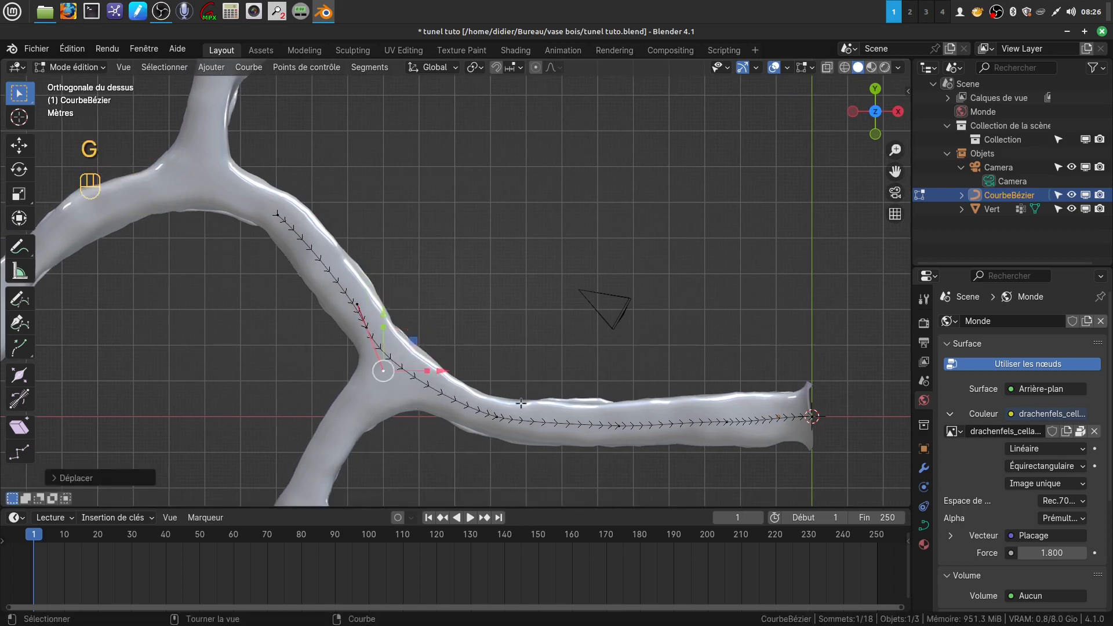
Adjust the outgoing handle of the curve point at the entrance corridor's bend and shift that point about 0.07 m towards the corridor's middle.
{"action": "left_click", "coordinate": [492, 426]}
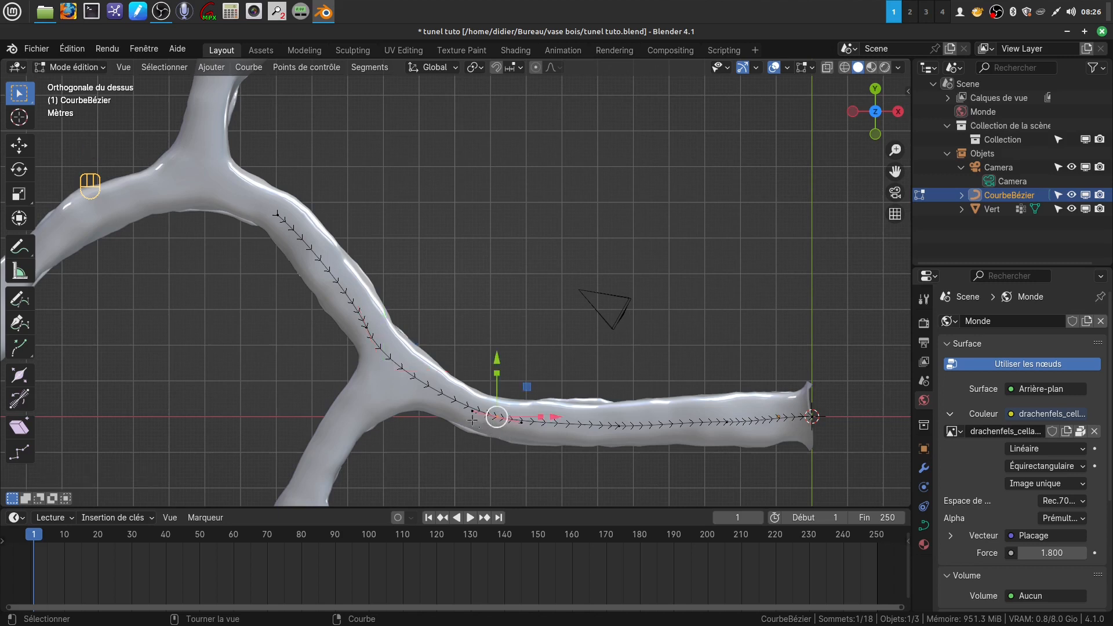
{"action": "left_click", "coordinate": [474, 422]}
{"action": "key", "text": "g"}
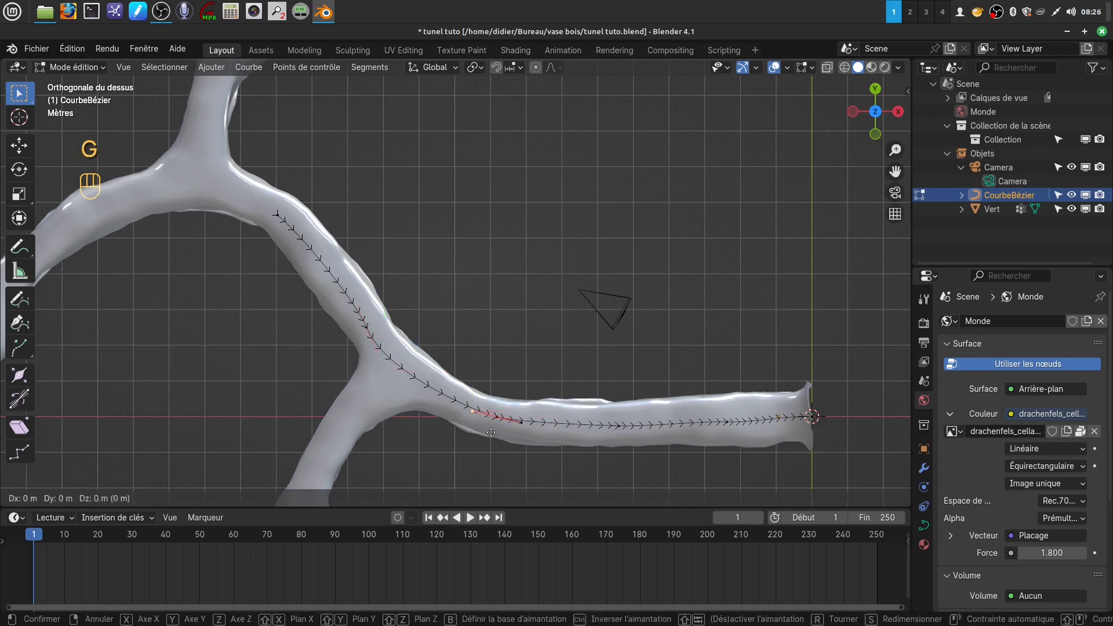
{"action": "left_click", "coordinate": [500, 424]}
{"action": "left_click", "coordinate": [499, 424]}
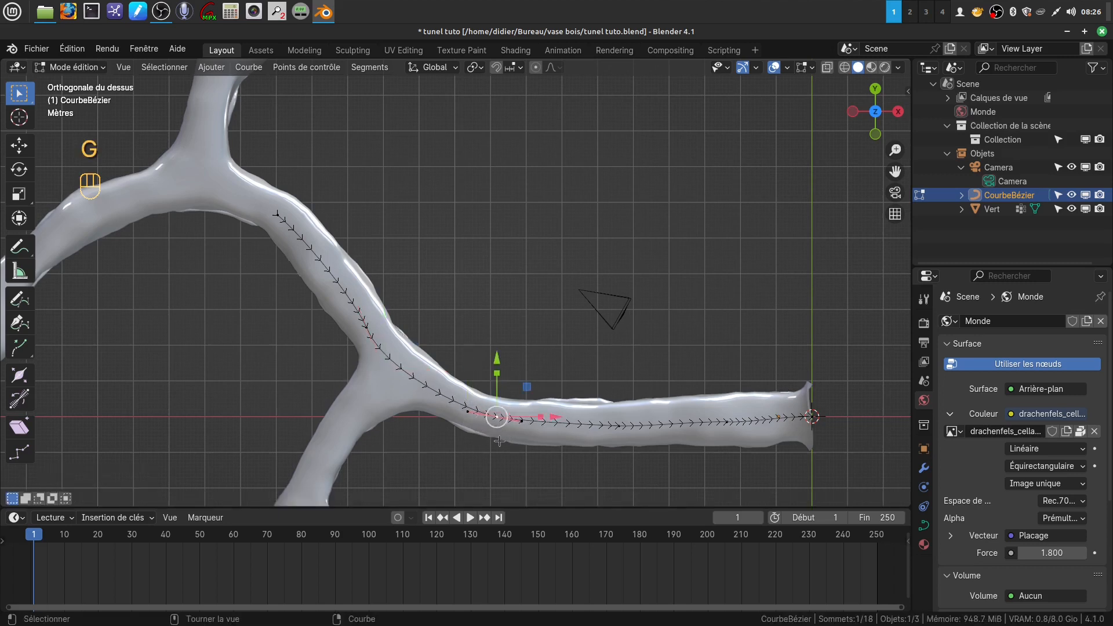
{"action": "key", "text": "g"}
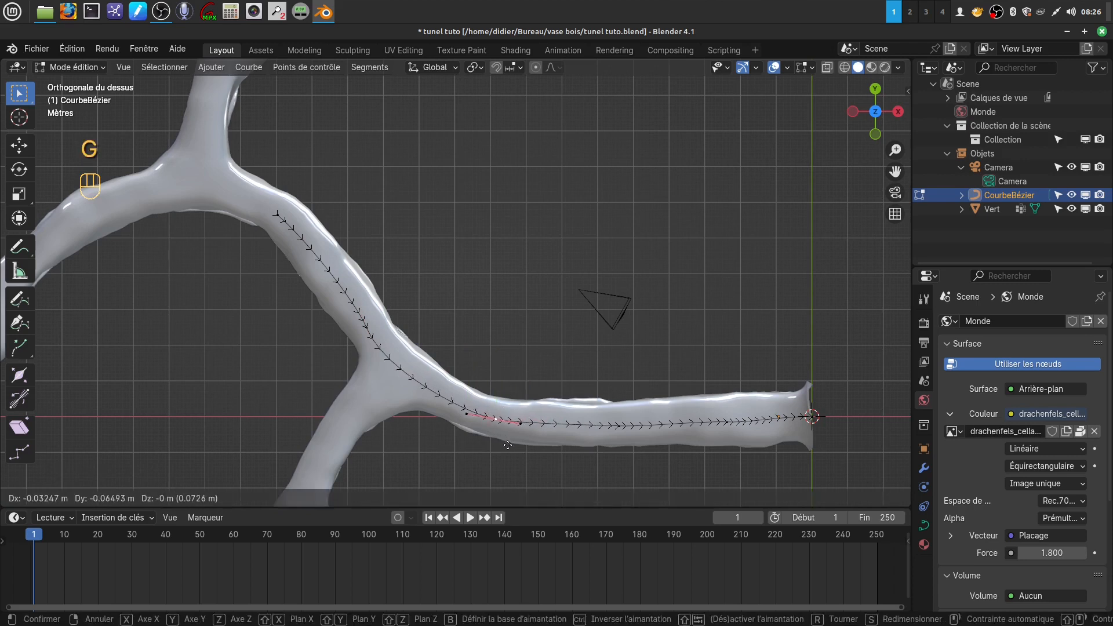
{"action": "left_click", "coordinate": [508, 444]}
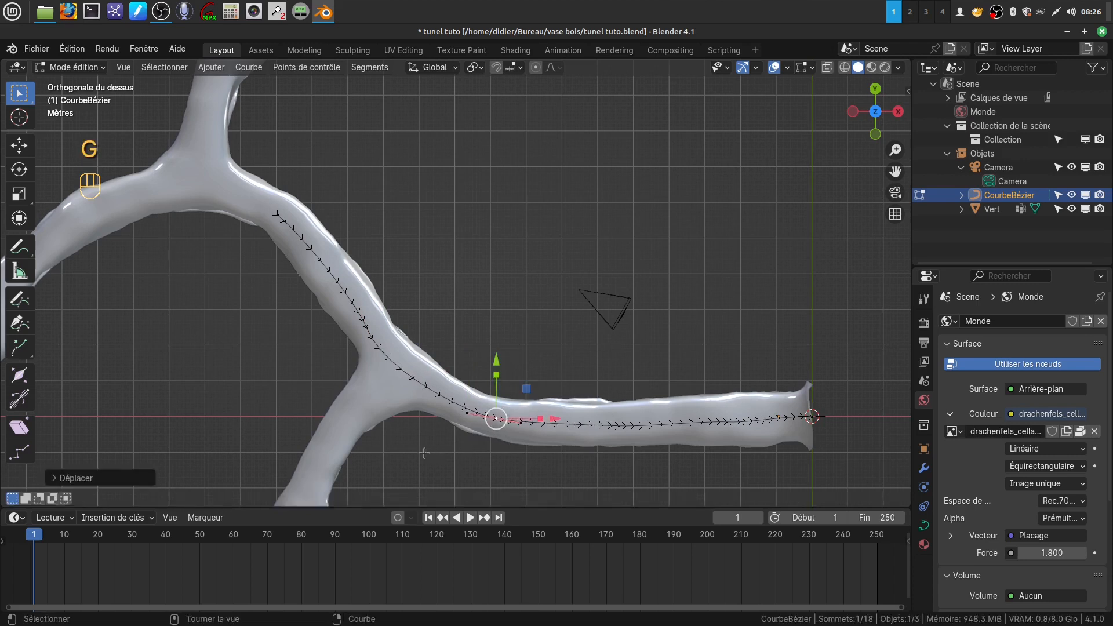
{"action": "middle_click_drag", "start_coordinate": [405, 290], "coordinate": [554, 374], "text": "shift"}
{"action": "scroll", "coordinate": [506, 279], "scroll_direction": "up", "scroll_amount": 2}
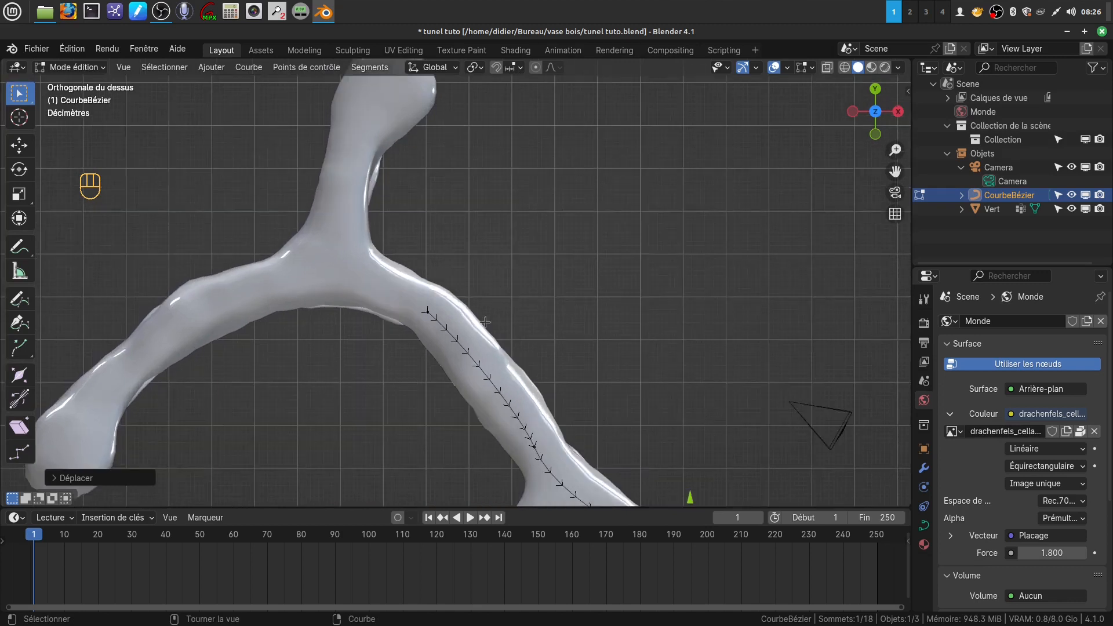
{"action": "middle_click_drag", "start_coordinate": [506, 279], "coordinate": [471, 302], "text": "shift"}
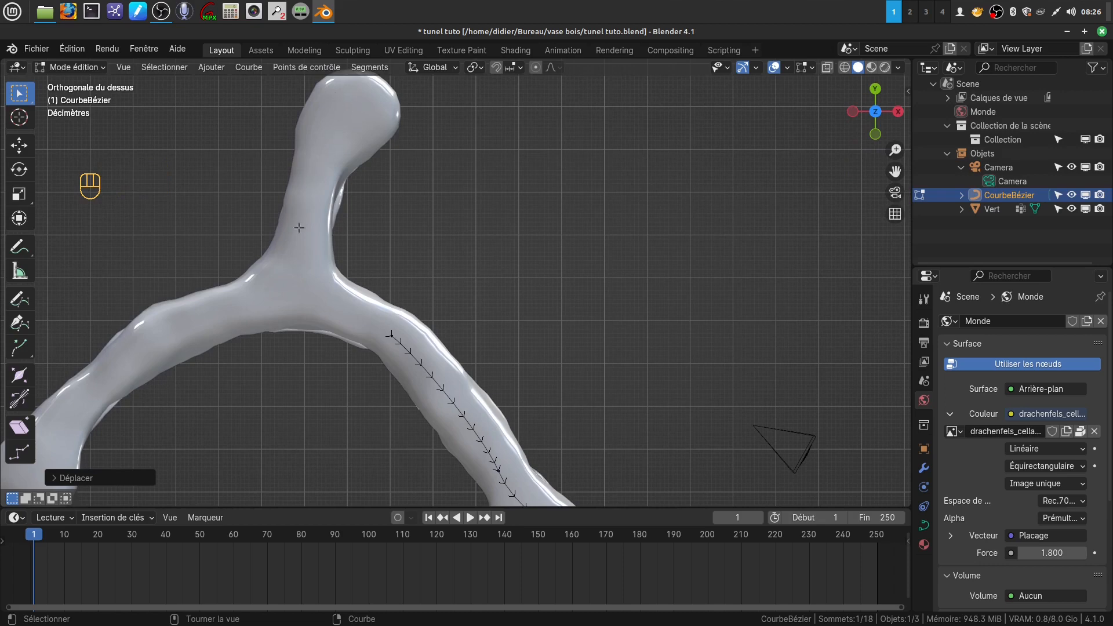
{"action": "scroll", "coordinate": [355, 273], "scroll_direction": "down", "scroll_amount": 2}
{"action": "middle_click_drag", "start_coordinate": [355, 273], "coordinate": [388, 247], "text": "shift"}
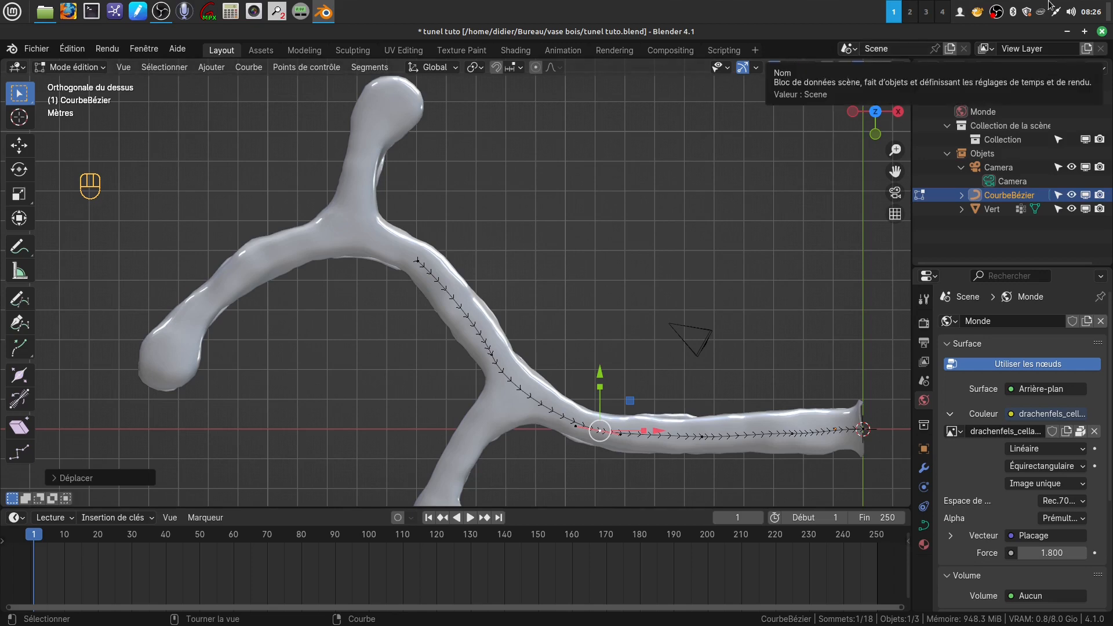
{"action": "left_click", "coordinate": [997, 11]}
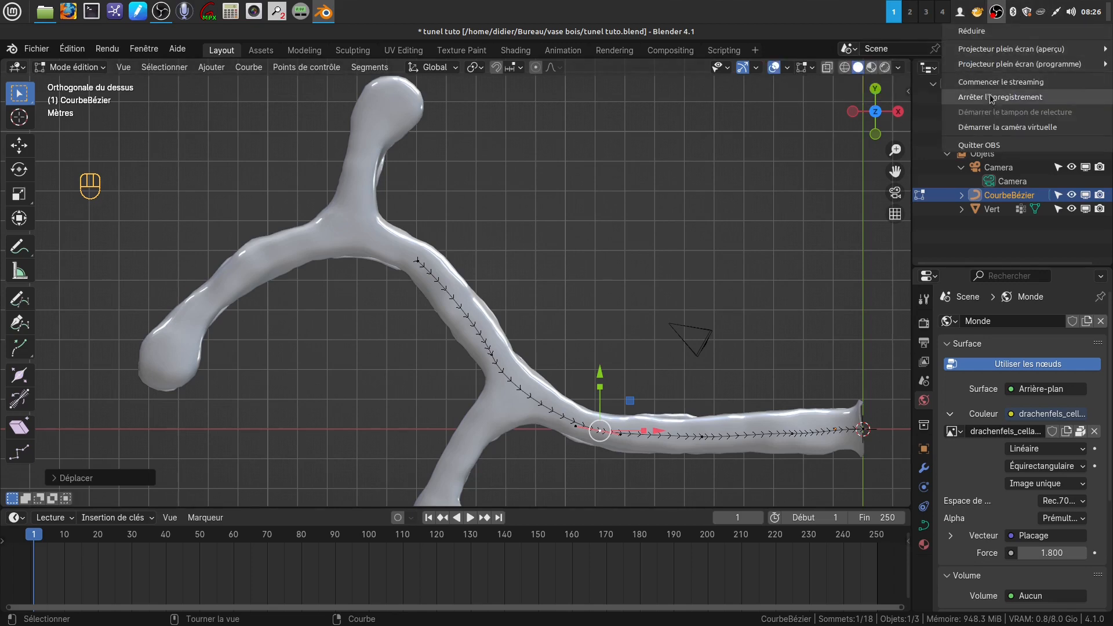
{"action": "left_click", "coordinate": [1000, 97]}
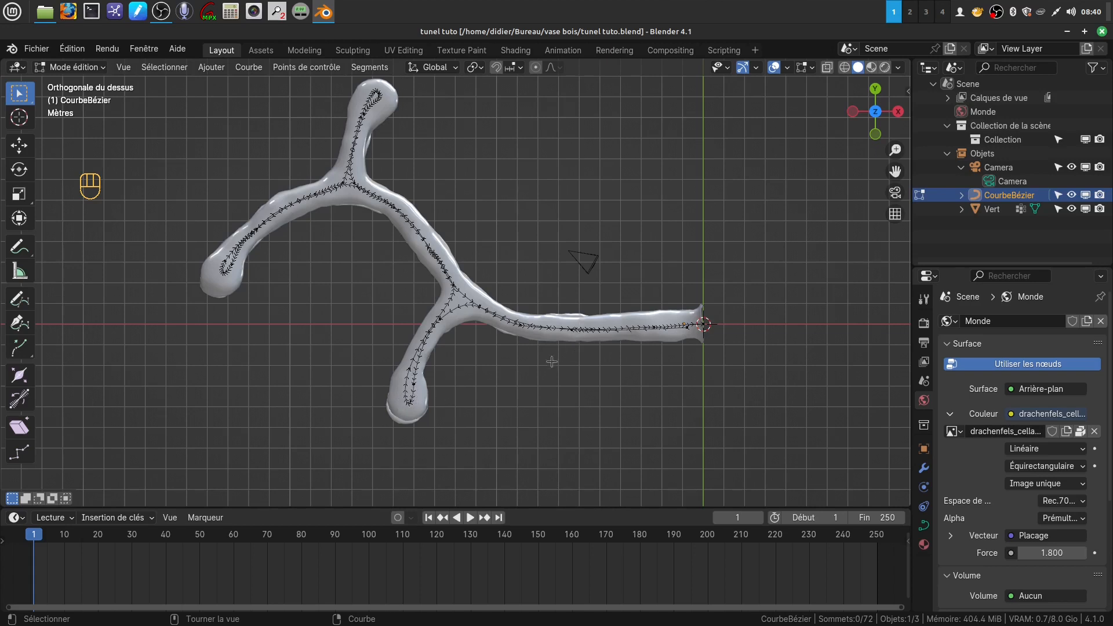
Examine the completed branching curve against the tunnel in perspective and look closely at its start point and the parallel paths at the entrance.
{"action": "key", "text": "Tab"}
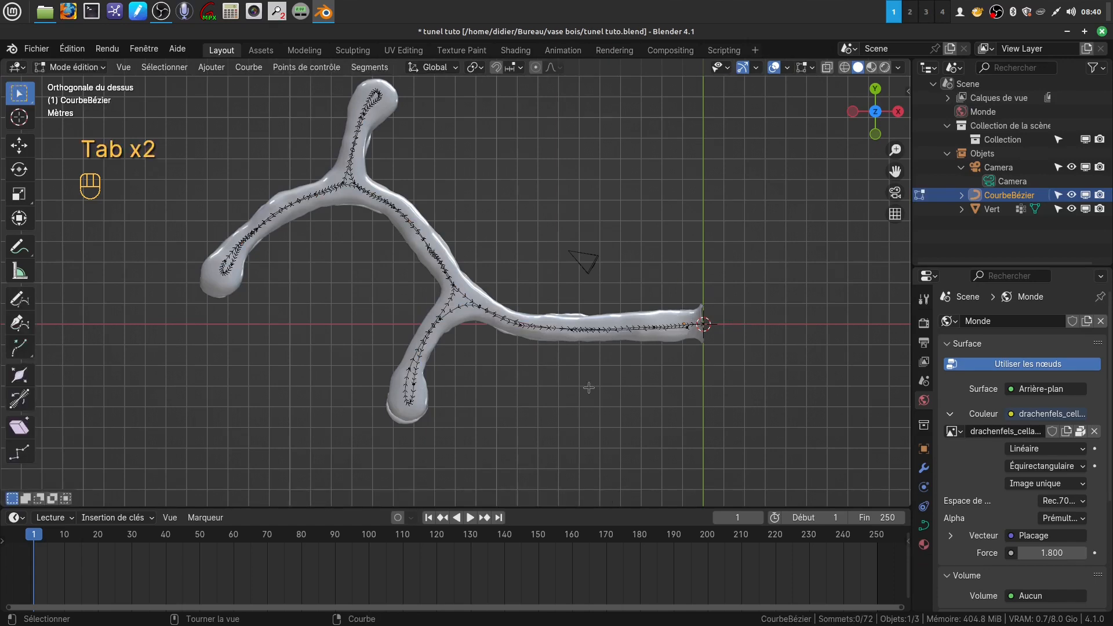
{"action": "middle_click_drag", "start_coordinate": [583, 384], "coordinate": [419, 315]}
{"action": "key", "text": "Tab"}
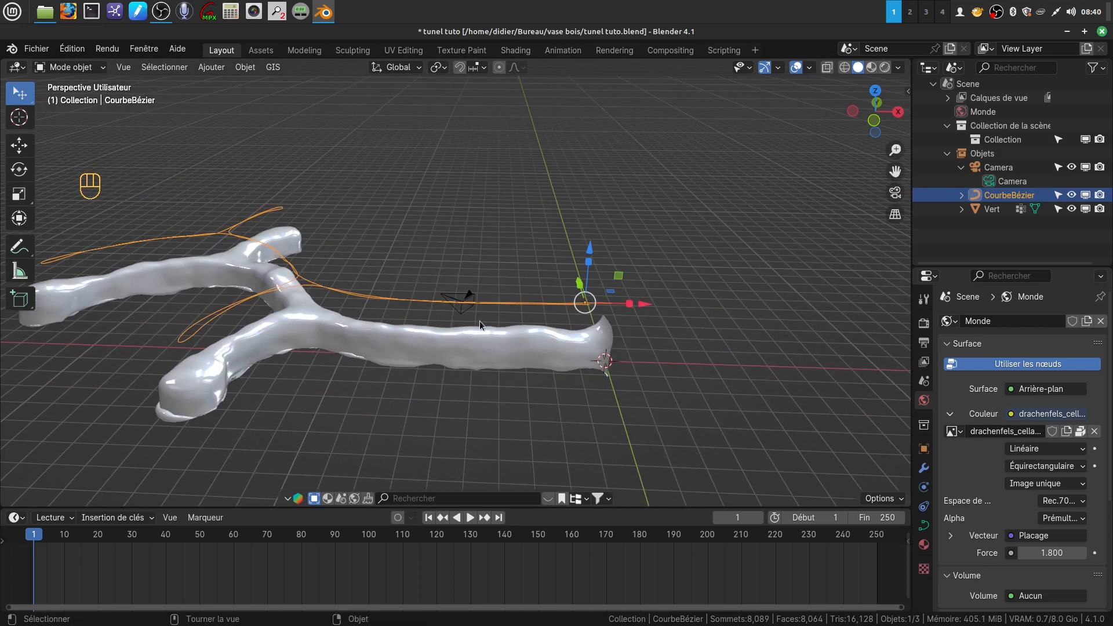
{"action": "middle_click_drag", "start_coordinate": [479, 321], "coordinate": [472, 414]}
{"action": "key", "text": "Tab"}
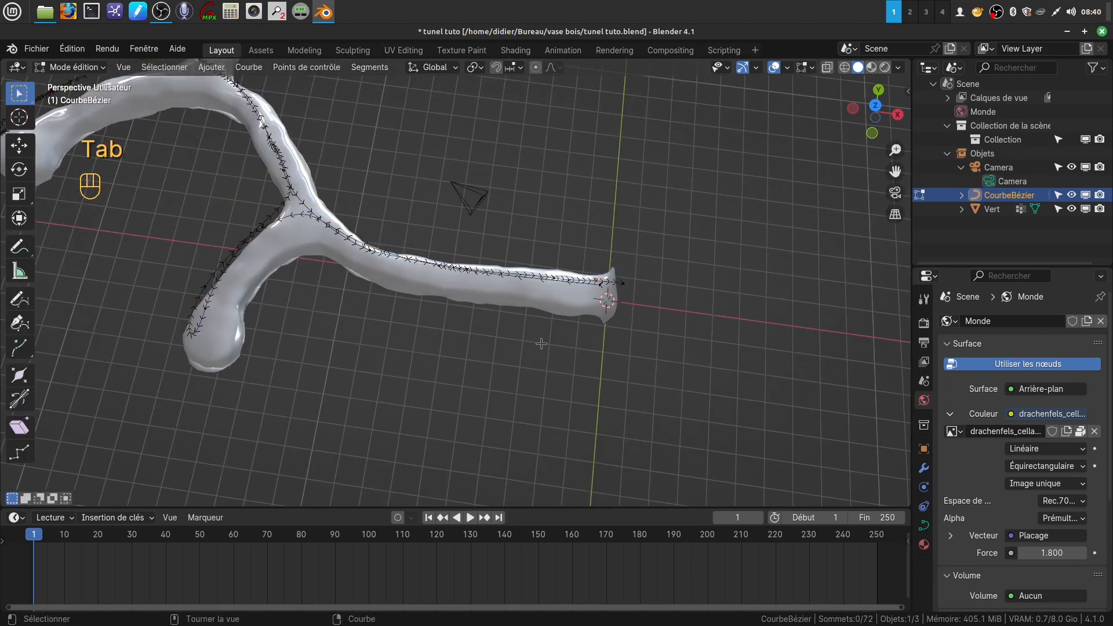
{"action": "left_click", "coordinate": [624, 280]}
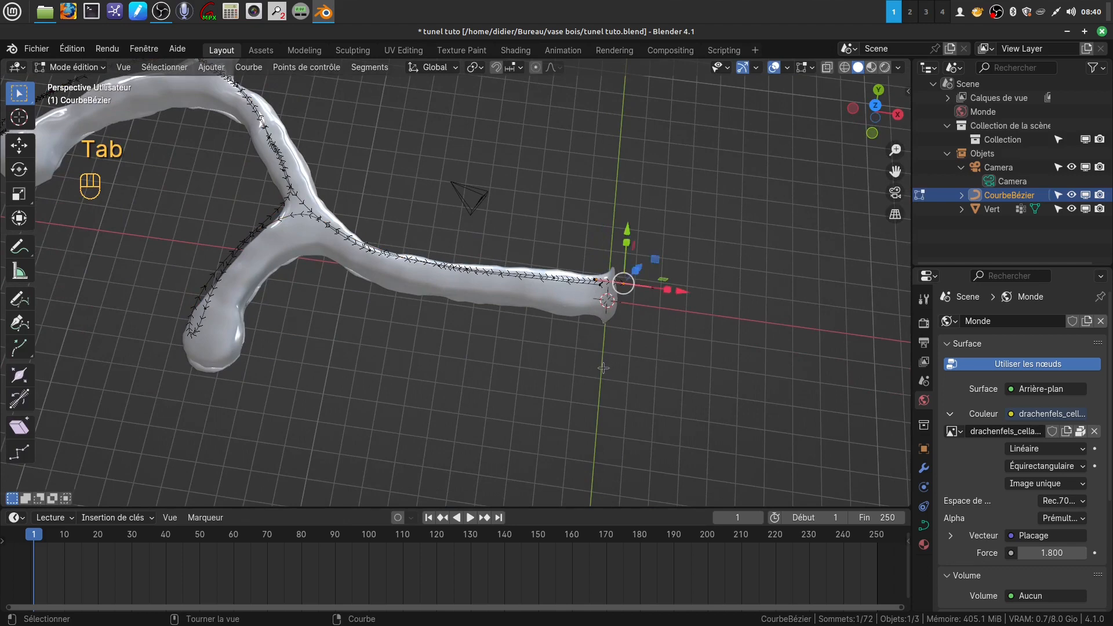
{"action": "middle_click_drag", "start_coordinate": [605, 380], "coordinate": [566, 348]}
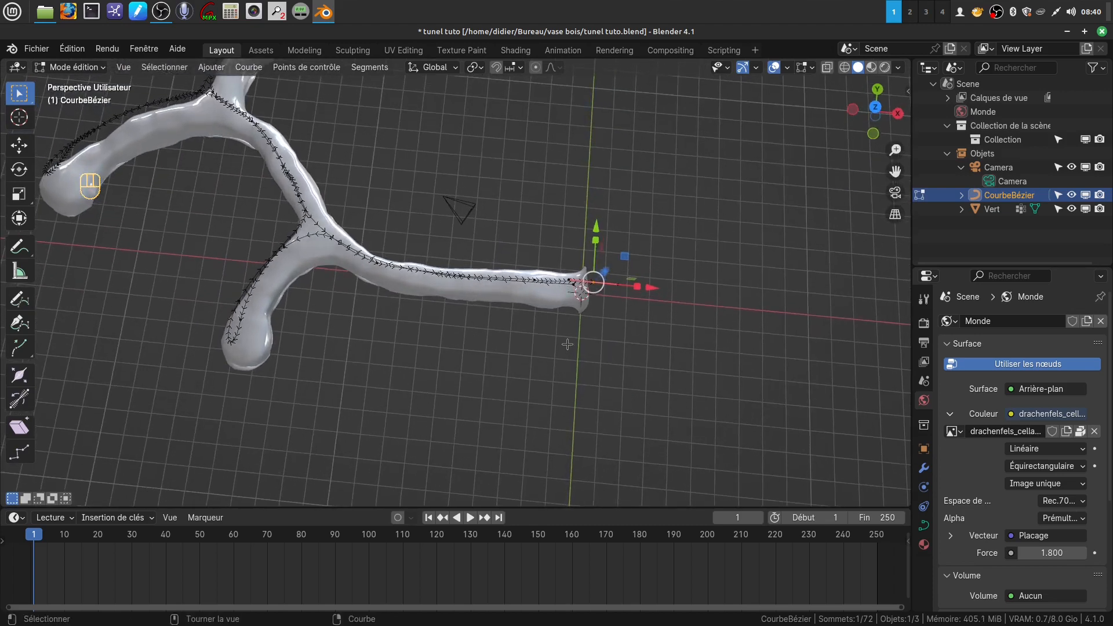
{"action": "middle_click_drag", "start_coordinate": [567, 348], "coordinate": [567, 367]}
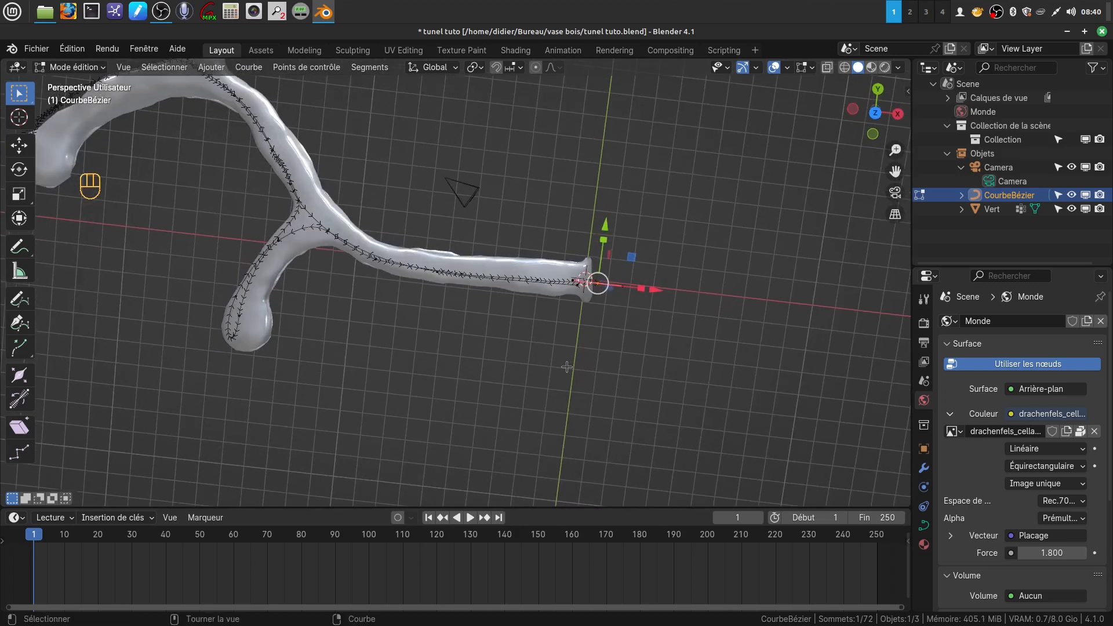
{"action": "scroll", "coordinate": [566, 367], "scroll_direction": "up", "scroll_amount": 3}
{"action": "middle_click_drag", "start_coordinate": [566, 367], "coordinate": [428, 407], "text": "shift"}
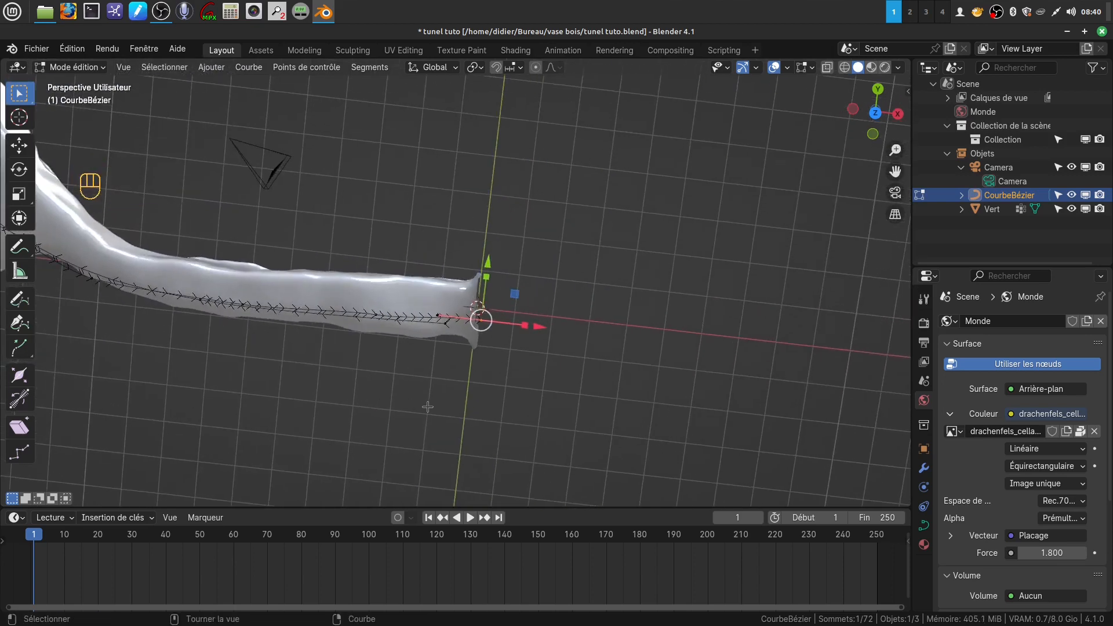
{"action": "scroll", "coordinate": [428, 407], "scroll_direction": "up", "scroll_amount": 5}
{"action": "middle_click_drag", "start_coordinate": [533, 442], "coordinate": [548, 354], "text": "shift"}
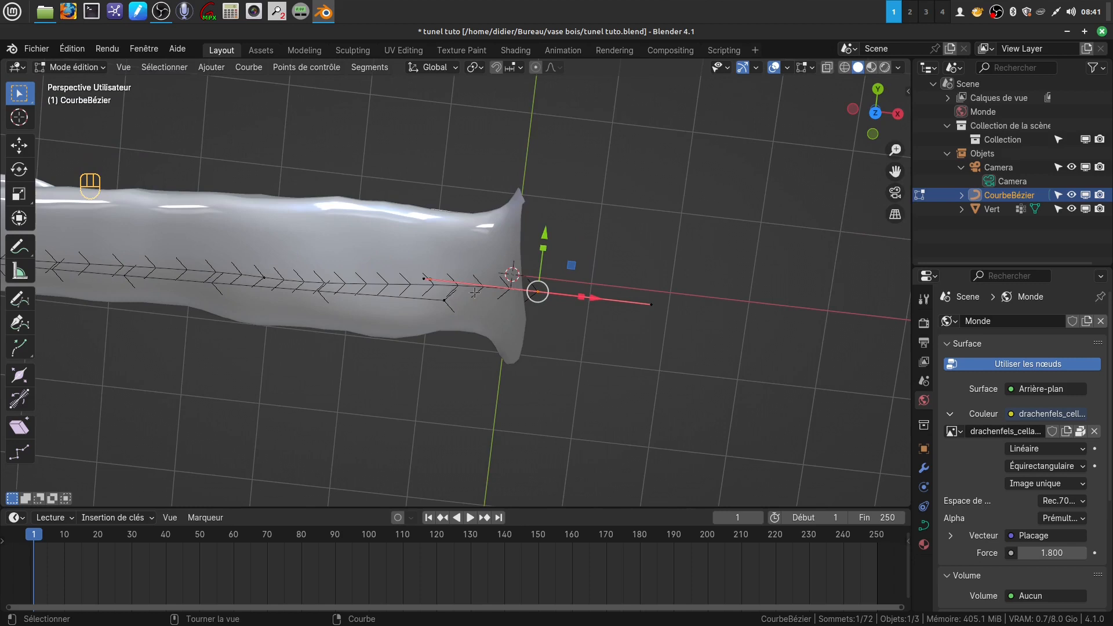
{"action": "middle_click_drag", "start_coordinate": [500, 326], "coordinate": [536, 304], "text": "shift"}
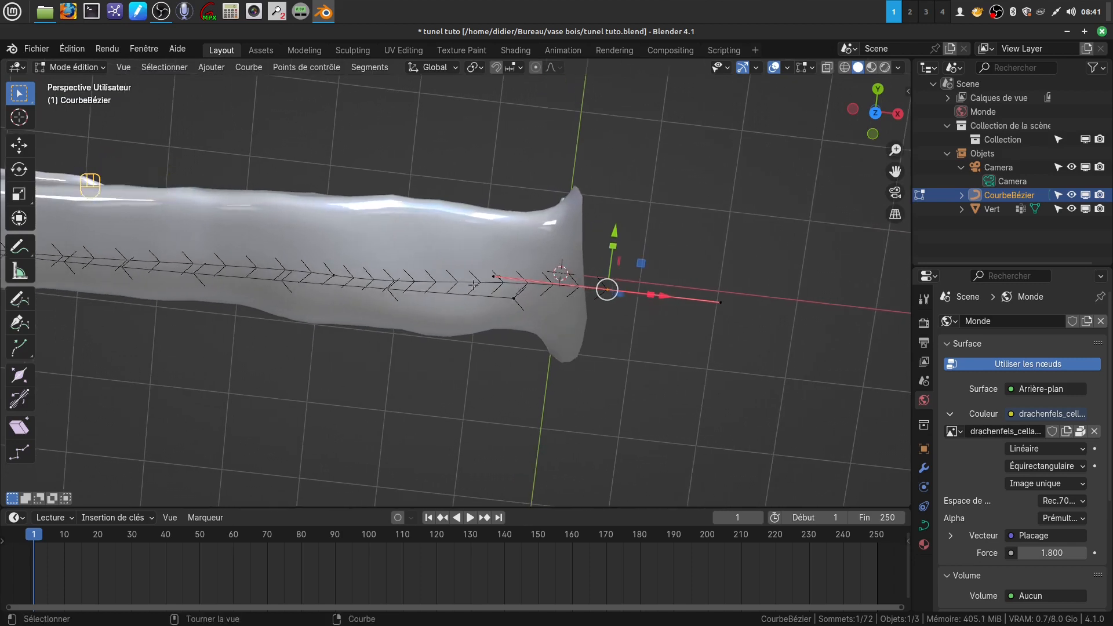
Select all control points of the Bézier curve and reverse the direction of its segments.
{"action": "key", "text": "a"}
{"action": "key", "text": "a"}
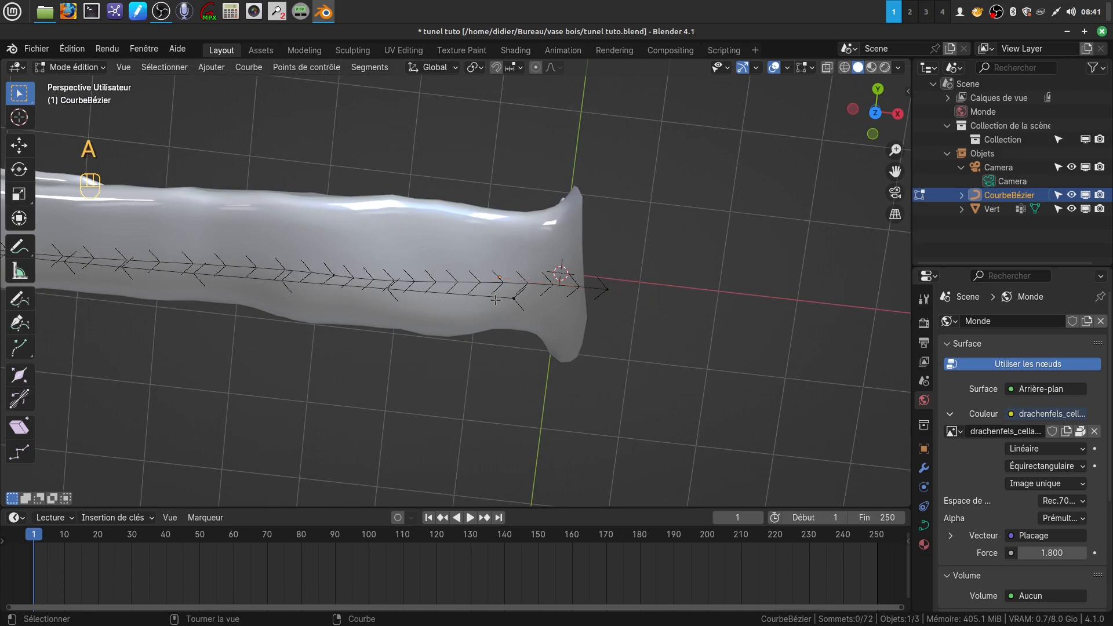
{"action": "key", "text": "a"}
{"action": "key", "text": "a"}
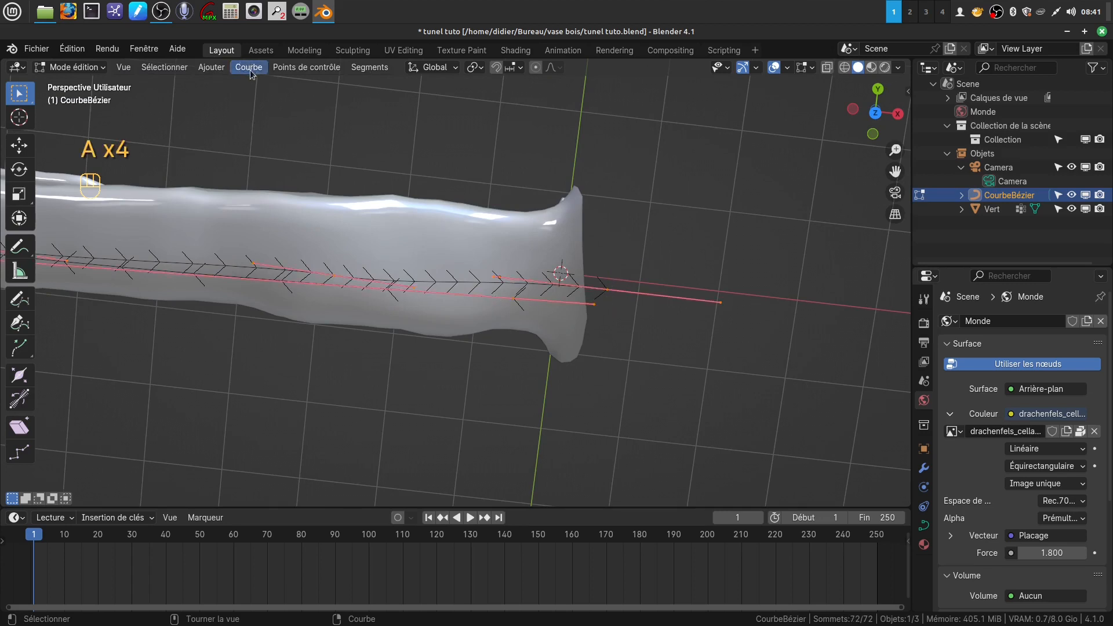
{"action": "left_click", "coordinate": [304, 68]}
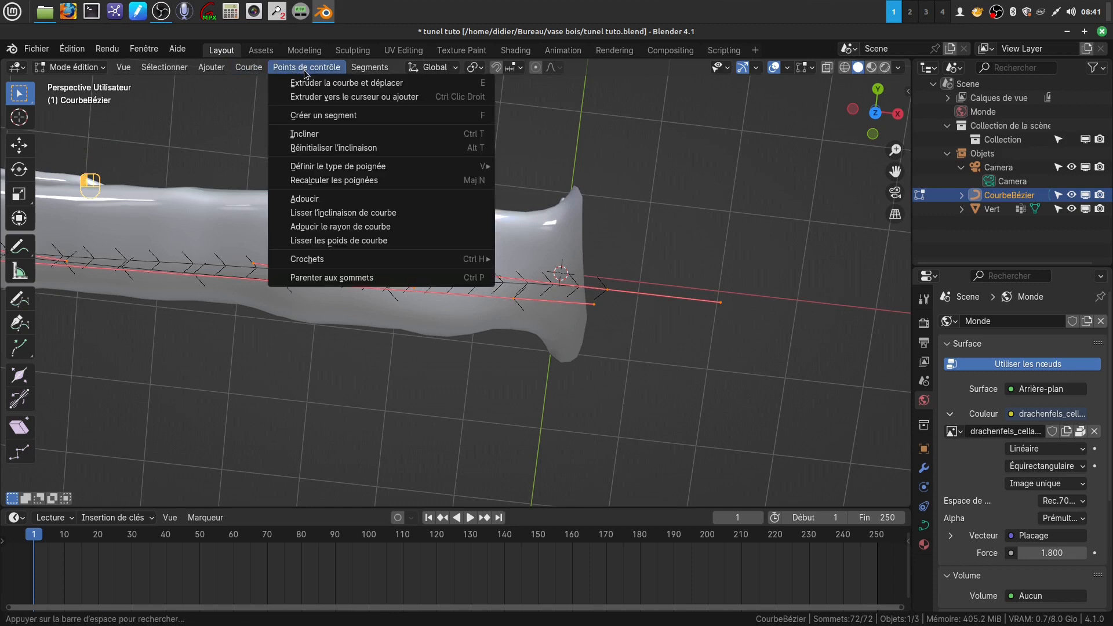
{"action": "mouse_move", "coordinate": [255, 72]}
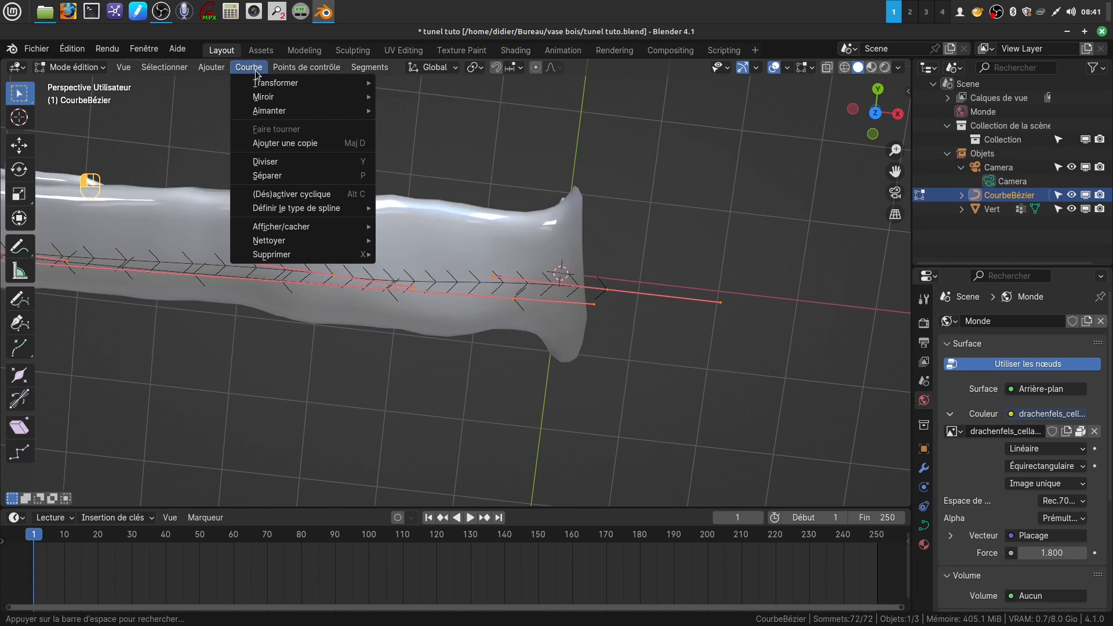
{"action": "mouse_move", "coordinate": [303, 68]}
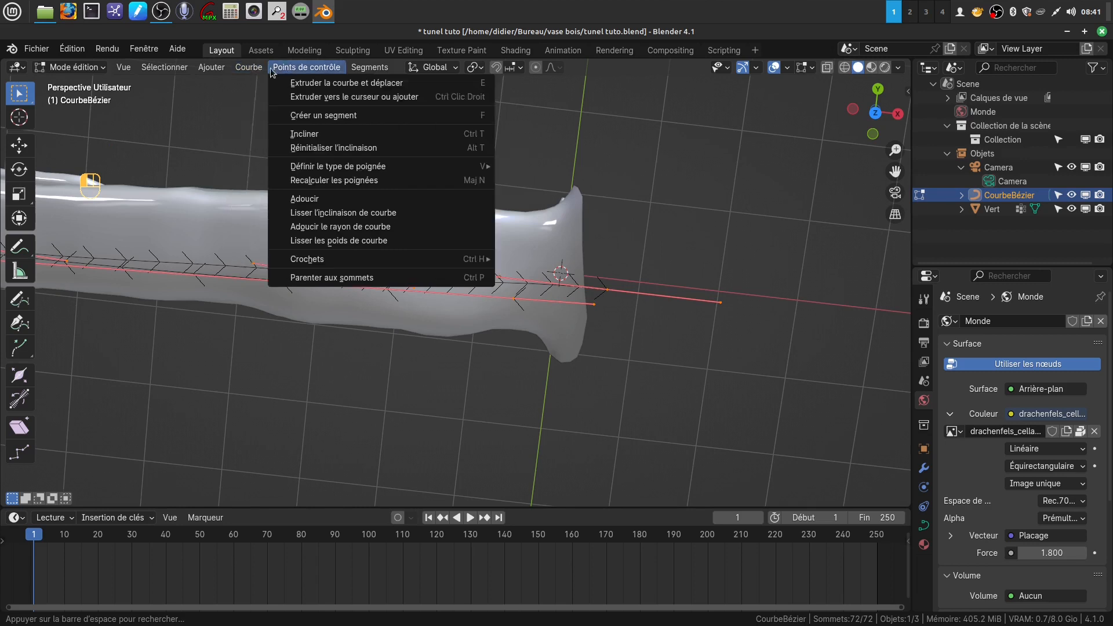
{"action": "left_click", "coordinate": [371, 69]}
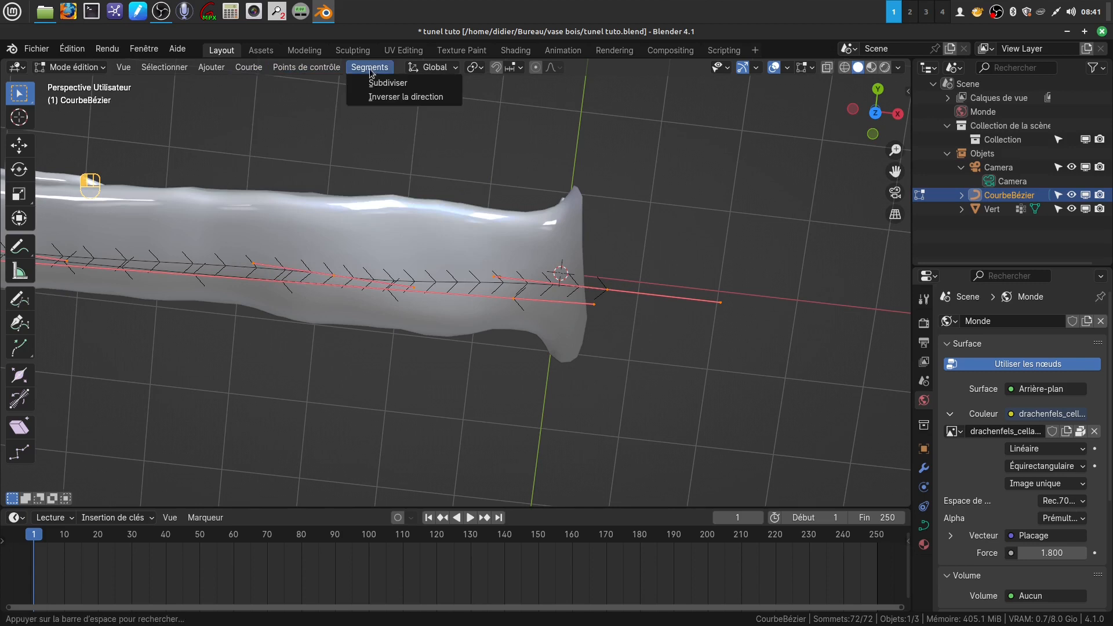
{"action": "left_click", "coordinate": [367, 97]}
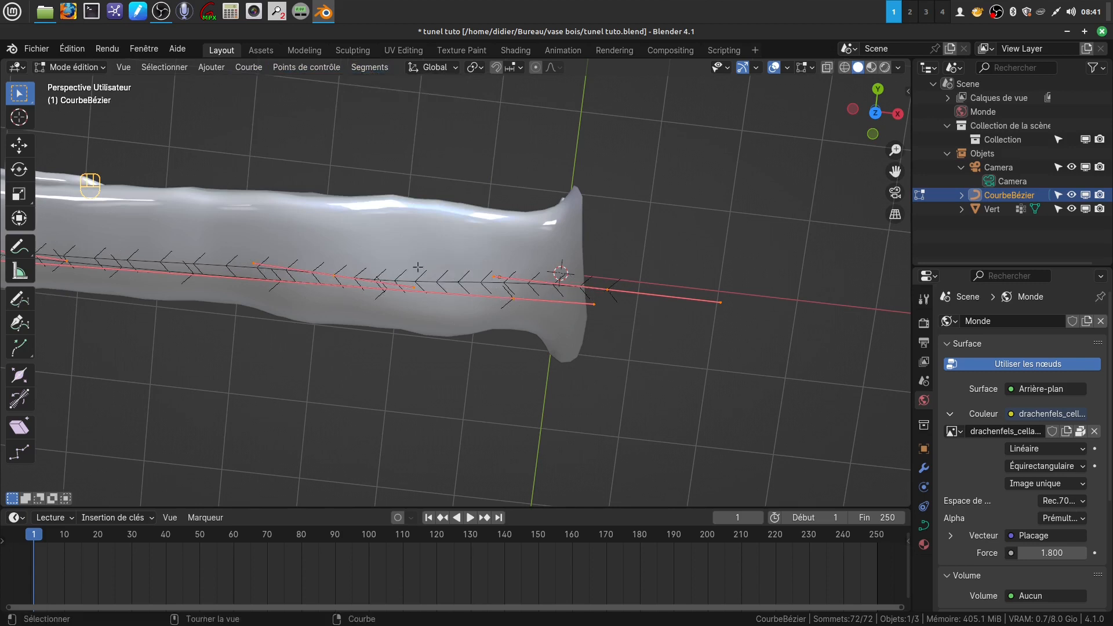
Snap the 3D cursor to the curve's end point just outside the tunnel entrance.
{"action": "left_click", "coordinate": [605, 312]}
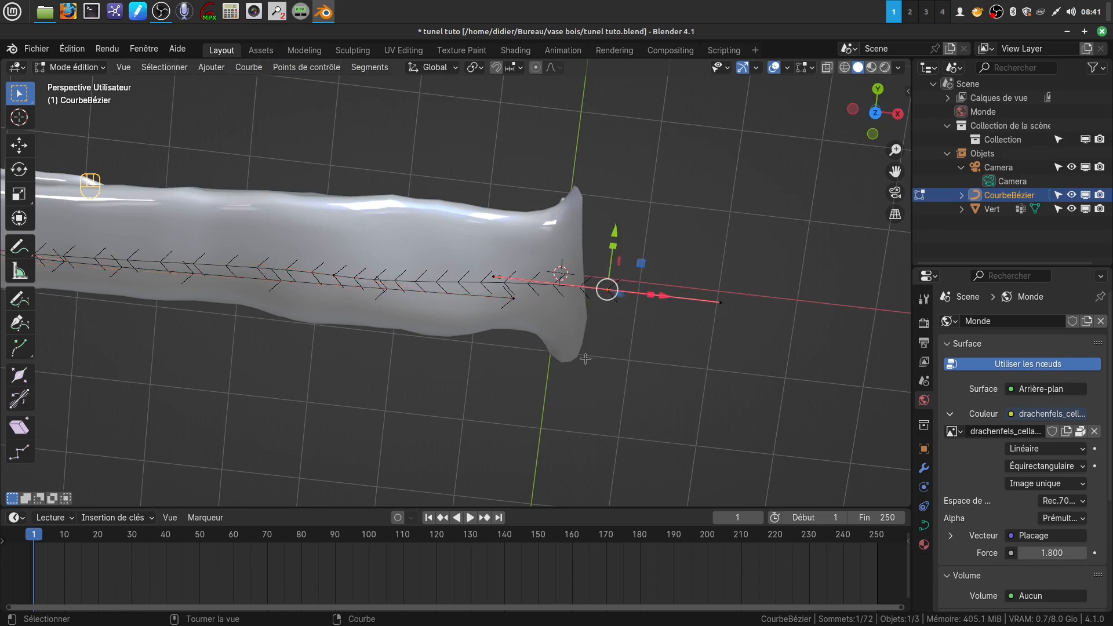
{"action": "middle_click_drag", "start_coordinate": [602, 378], "coordinate": [583, 328]}
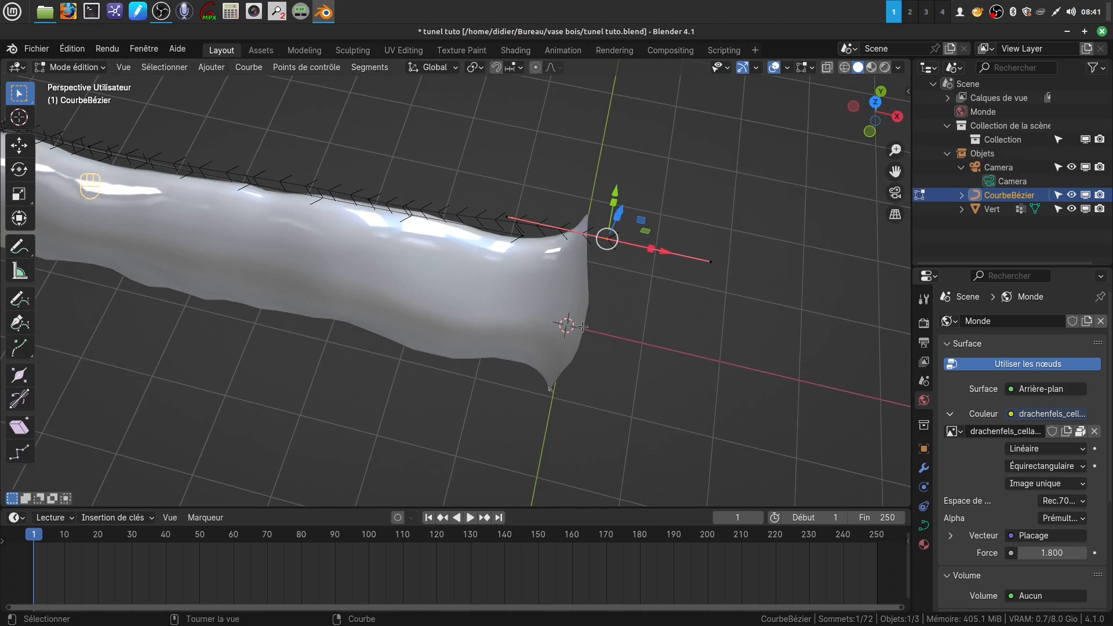
{"action": "key", "text": "shift"}
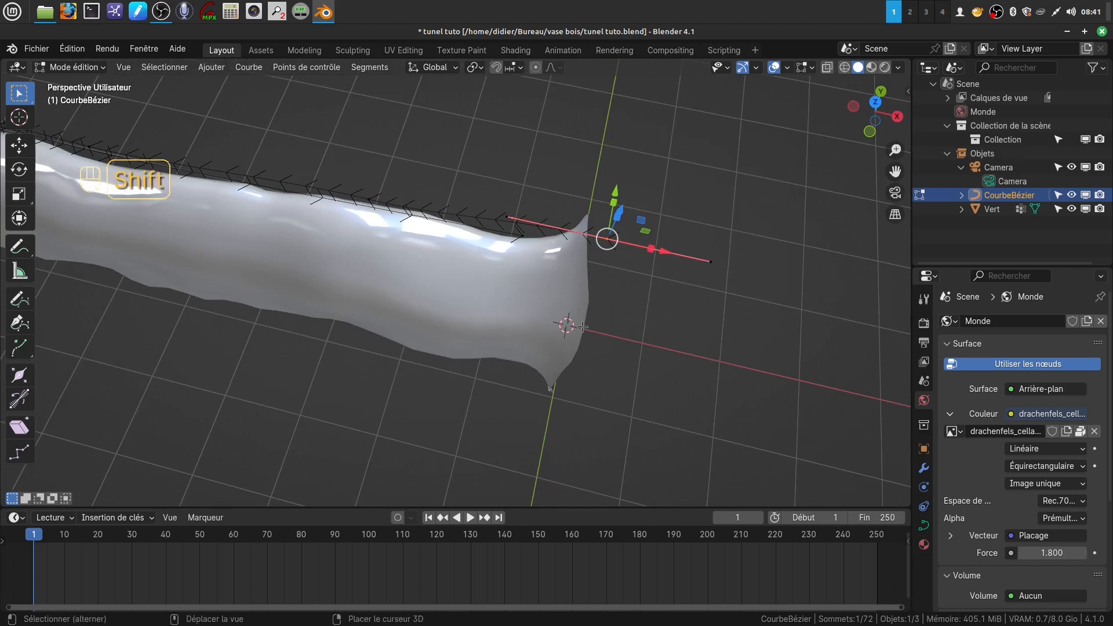
{"action": "key", "text": "shift+s"}
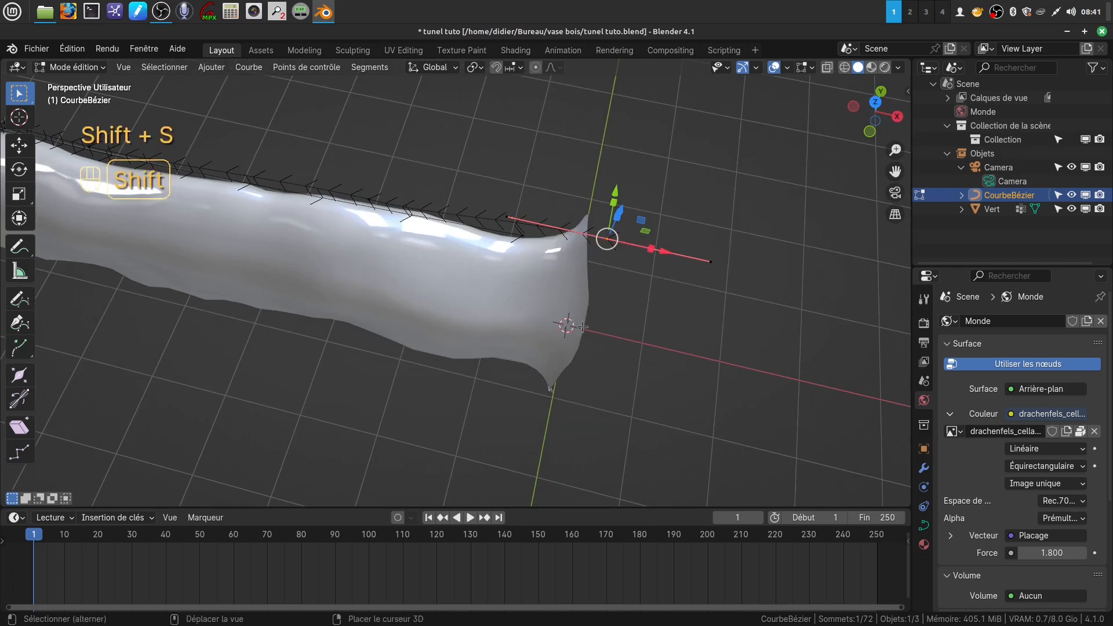
{"action": "key", "text": "shift+s"}
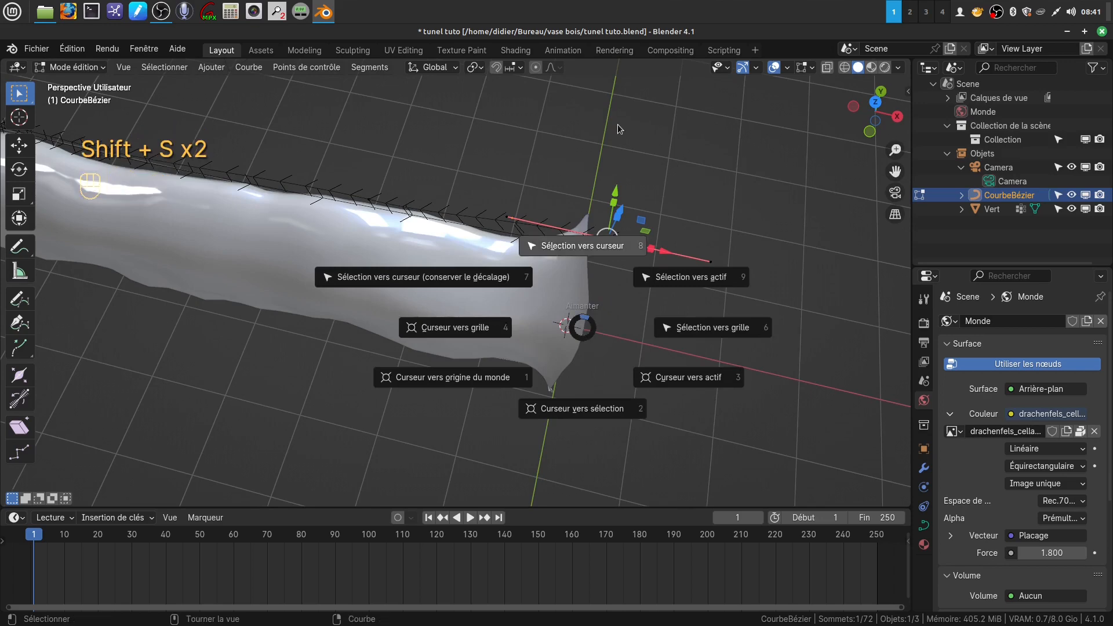
{"action": "left_click", "coordinate": [586, 409]}
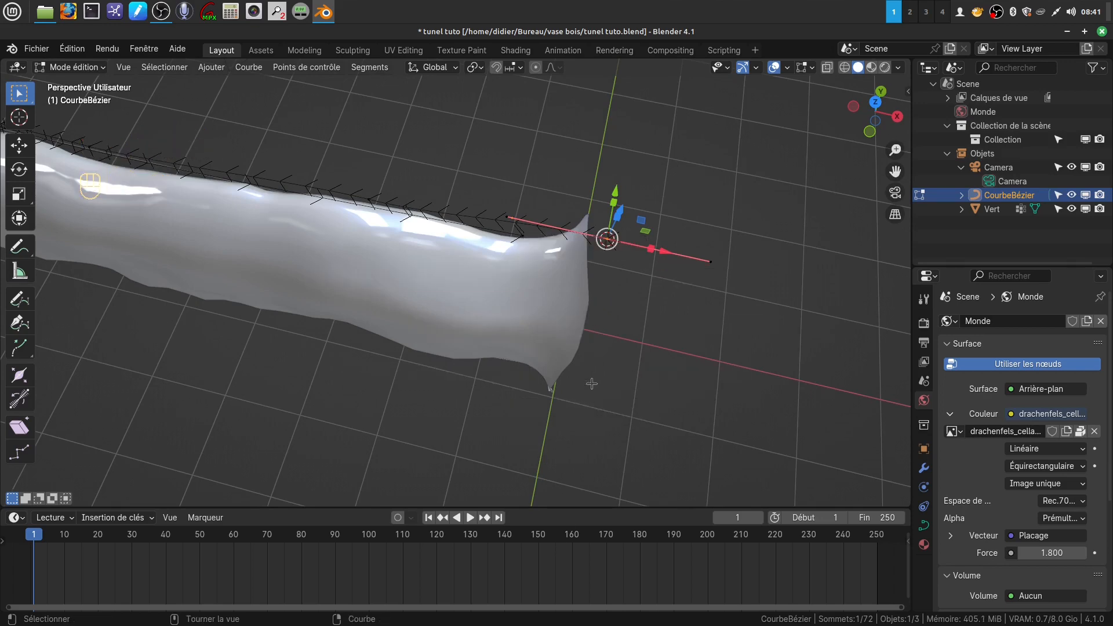
Return to Object Mode, deselect the curve, and add a plain axes empty at the 3D cursor by the tunnel entrance.
{"action": "middle_click_drag", "start_coordinate": [589, 381], "coordinate": [577, 336]}
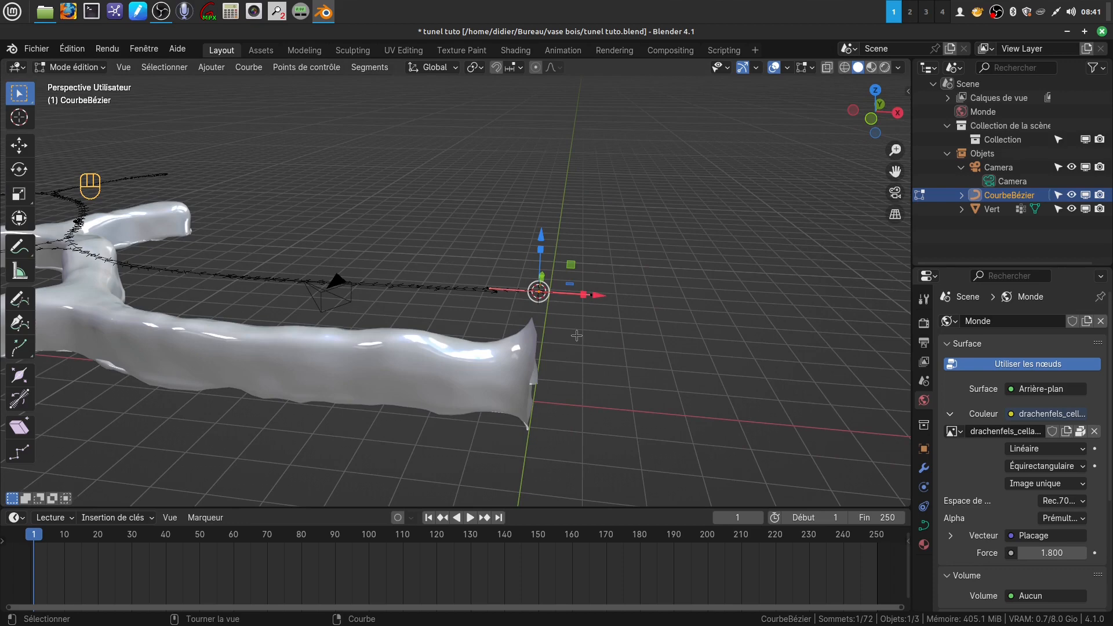
{"action": "middle_click_drag", "start_coordinate": [577, 336], "coordinate": [635, 354], "text": "shift"}
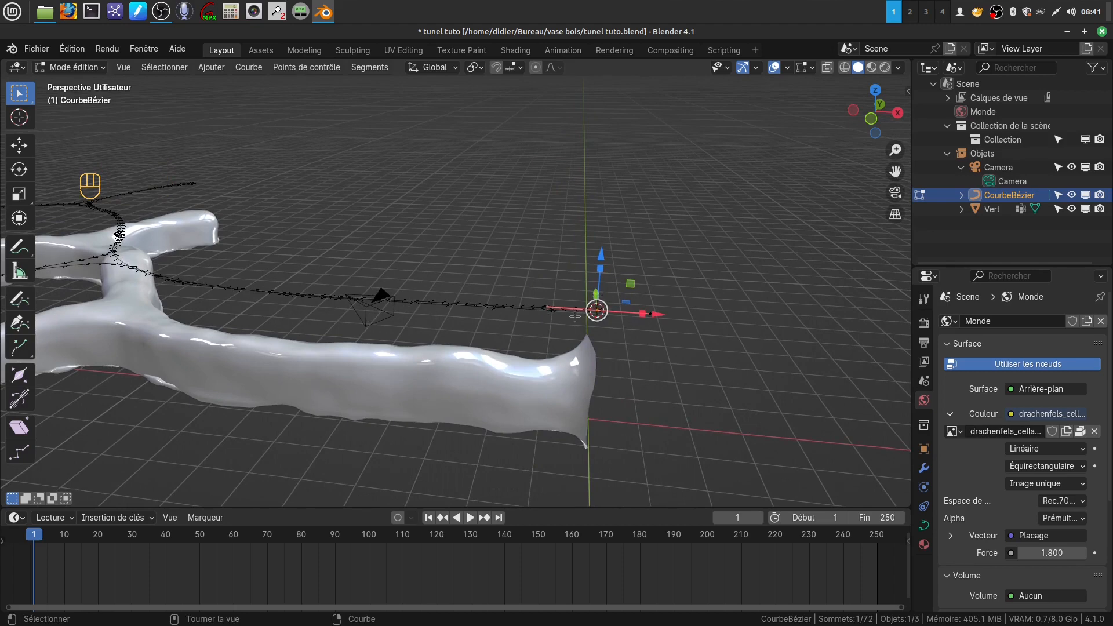
{"action": "middle_click_drag", "start_coordinate": [568, 323], "coordinate": [574, 387]}
{"action": "key", "text": "Tab"}
{"action": "scroll", "coordinate": [551, 373], "scroll_direction": "down", "scroll_amount": 3}
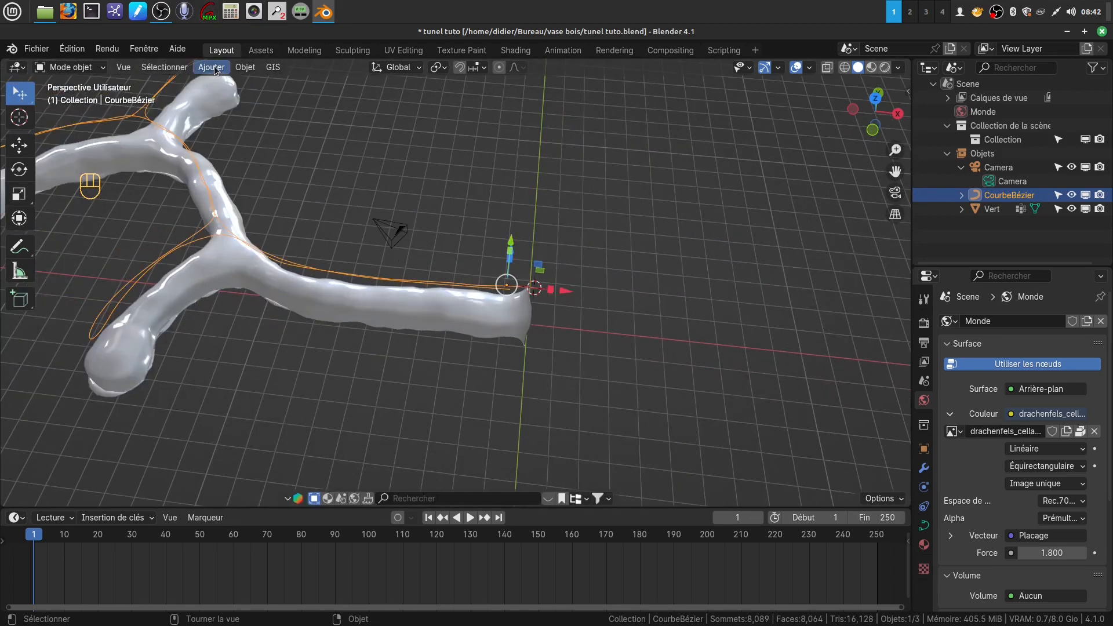
{"action": "left_click", "coordinate": [304, 150]}
{"action": "left_click", "coordinate": [220, 68]}
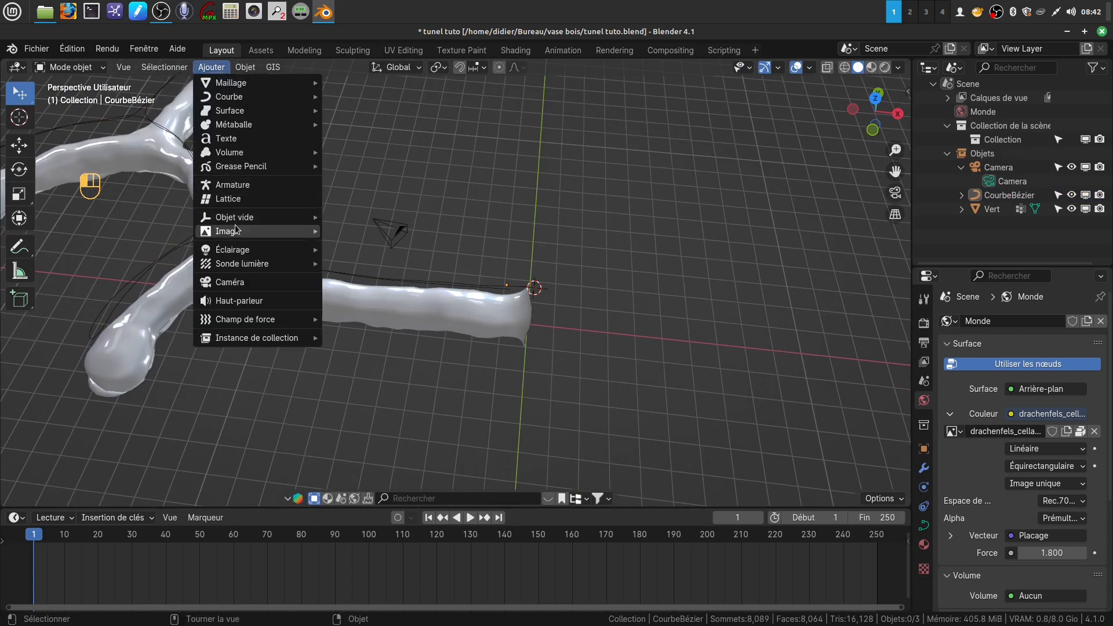
{"action": "mouse_move", "coordinate": [235, 221]}
{"action": "left_click", "coordinate": [364, 217]}
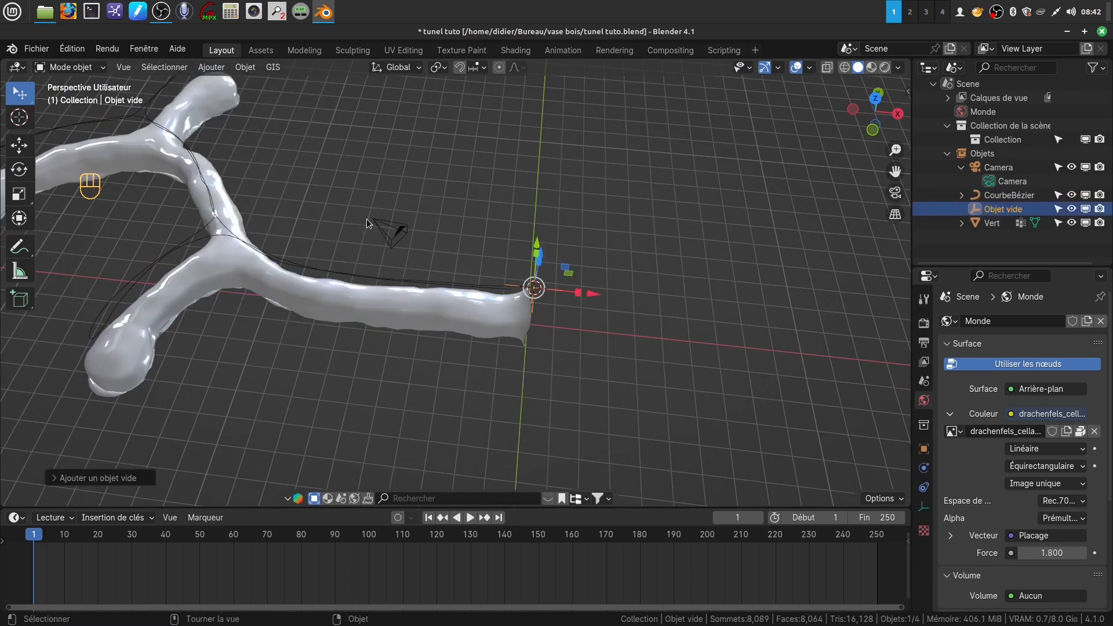
Set the path animation length of the Bézier curve to 2500 frames.
{"action": "middle_click_drag", "start_coordinate": [582, 318], "coordinate": [608, 326]}
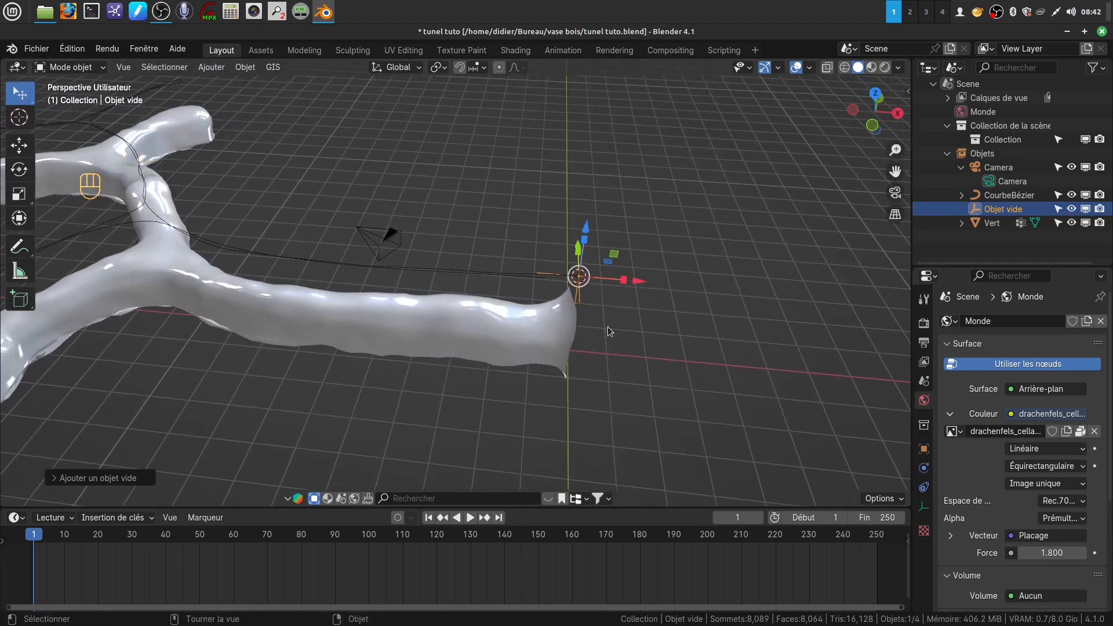
{"action": "left_click", "coordinate": [495, 270]}
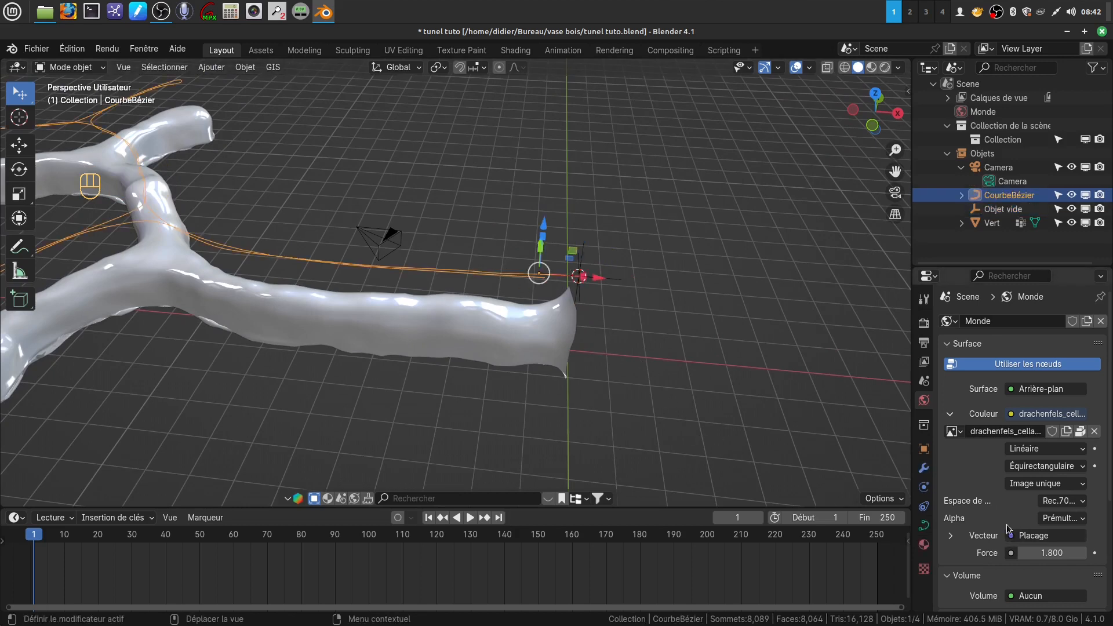
{"action": "left_click", "coordinate": [924, 525]}
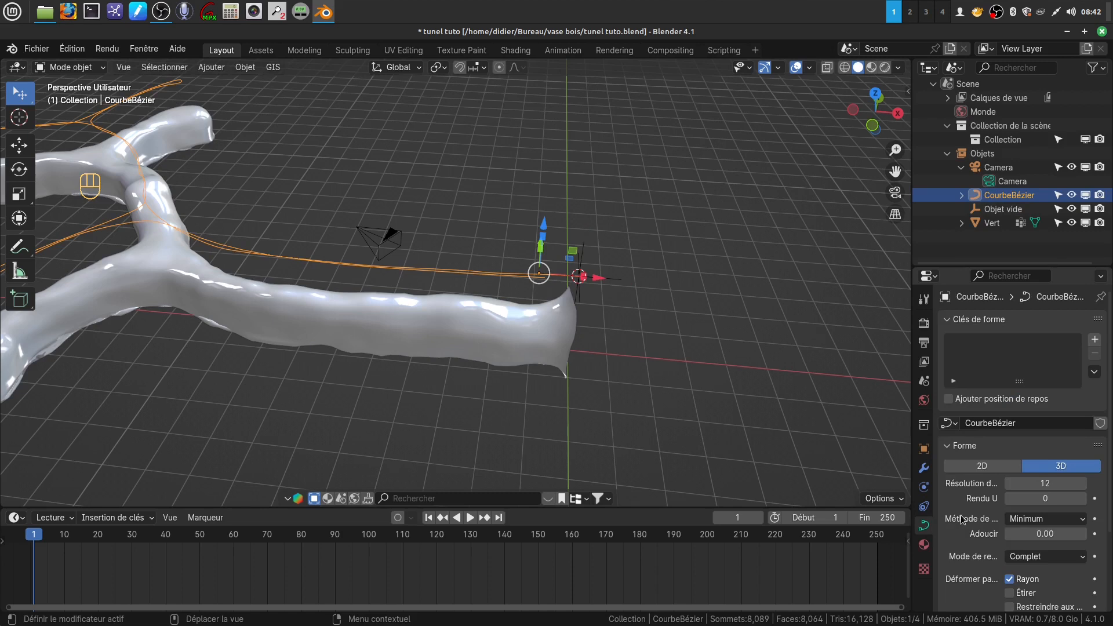
{"action": "scroll", "coordinate": [951, 528], "scroll_direction": "down", "scroll_amount": 4}
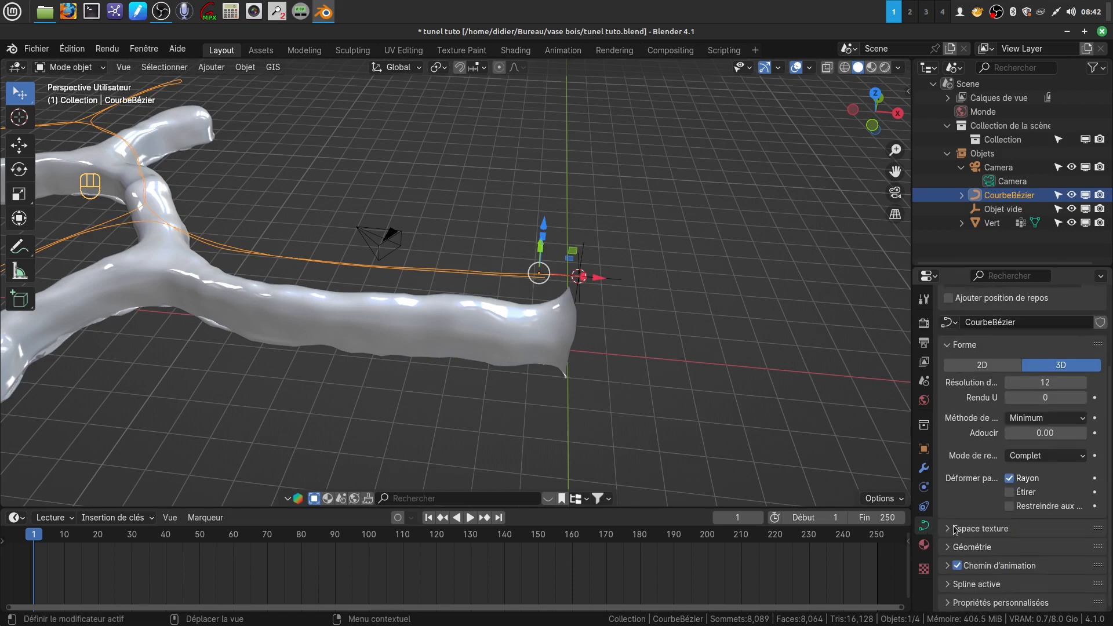
{"action": "left_click", "coordinate": [970, 566]}
{"action": "scroll", "coordinate": [970, 567], "scroll_direction": "down", "scroll_amount": 3}
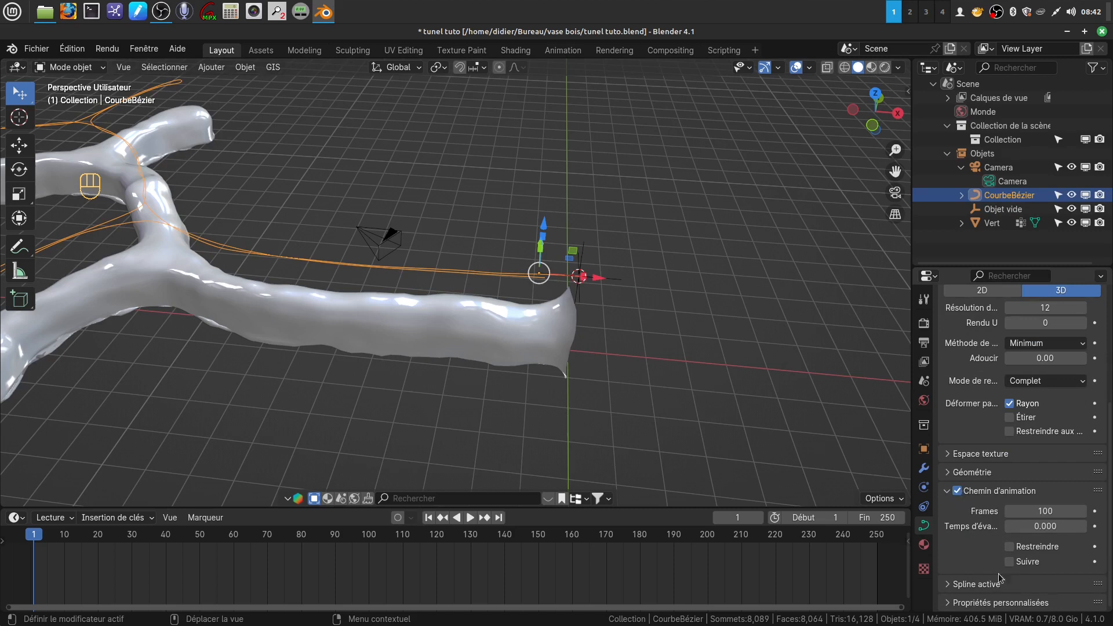
{"action": "left_click", "coordinate": [1043, 510]}
{"action": "key", "text": "BackSpace"}
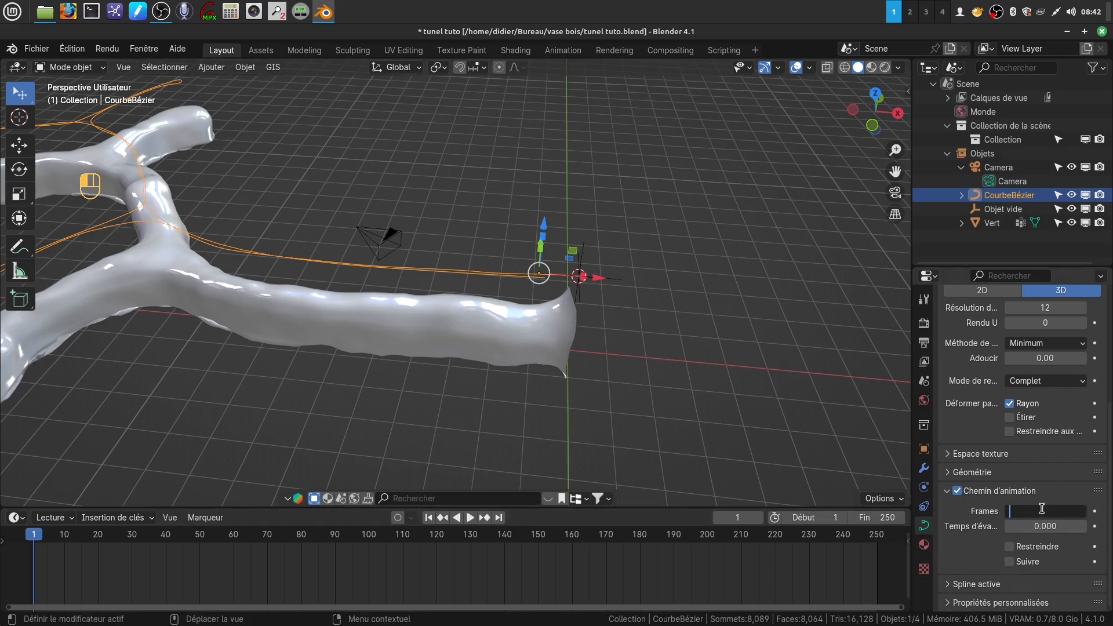
{"action": "type", "text": "2500"}
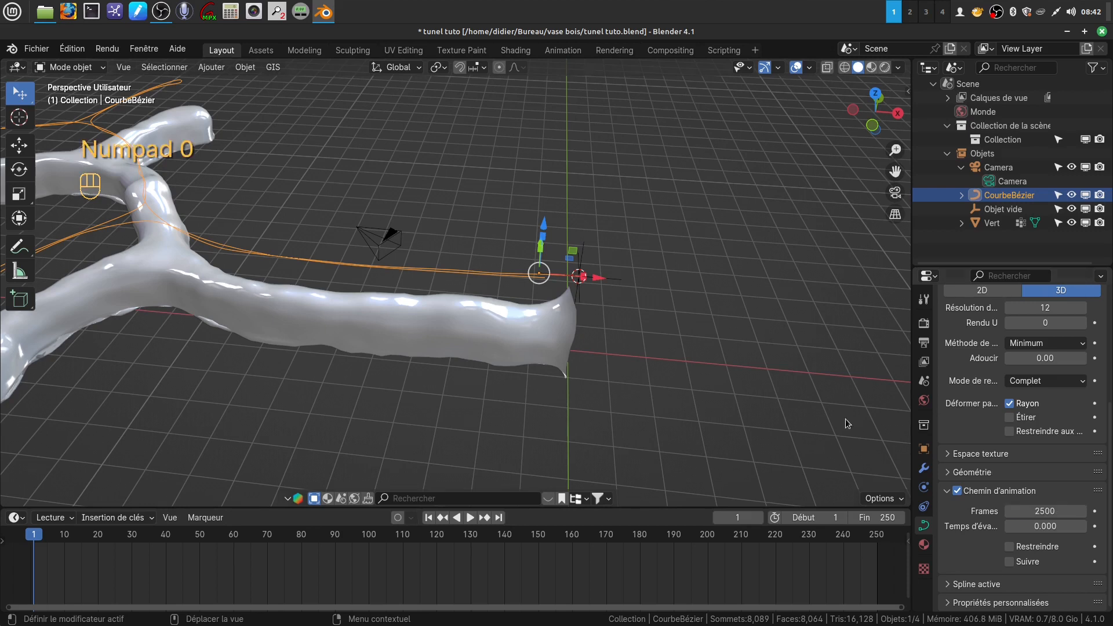
Set the end frame of the scene's timeline to 2500.
{"action": "left_click", "coordinate": [882, 516]}
{"action": "left_click", "coordinate": [875, 517]}
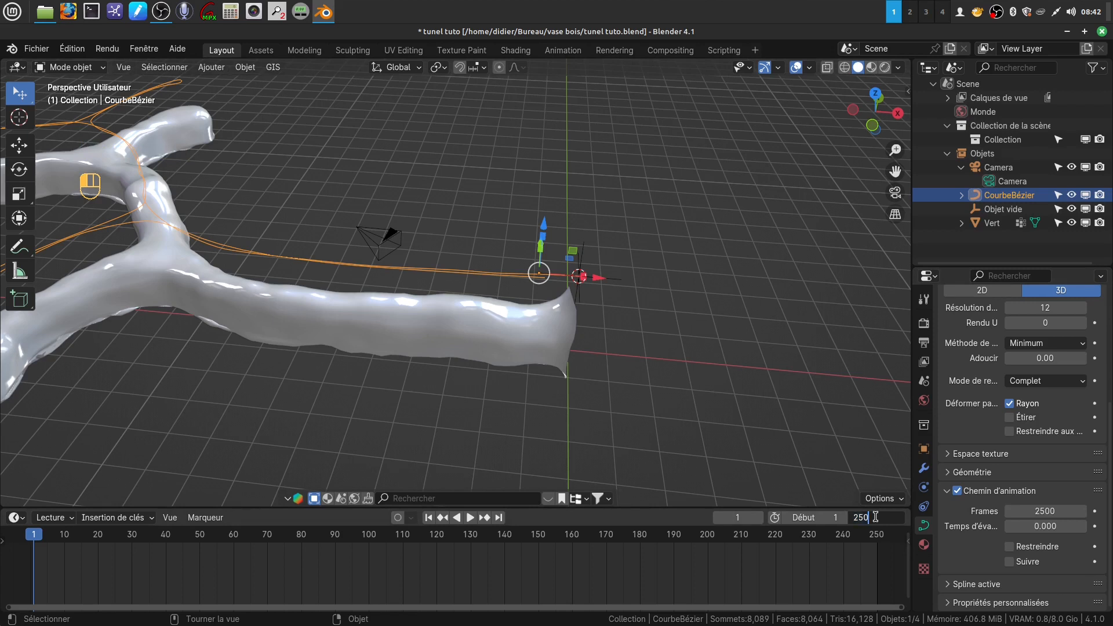
{"action": "key", "text": "BackSpace"}
{"action": "key", "text": "BackSpace"}
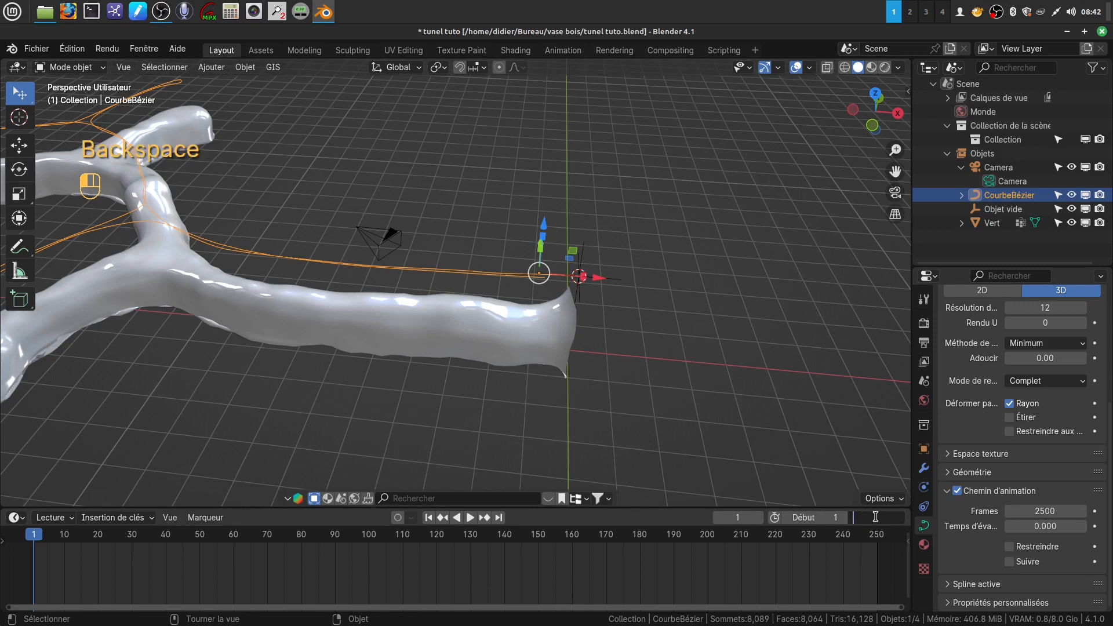
{"action": "type", "text": "500"}
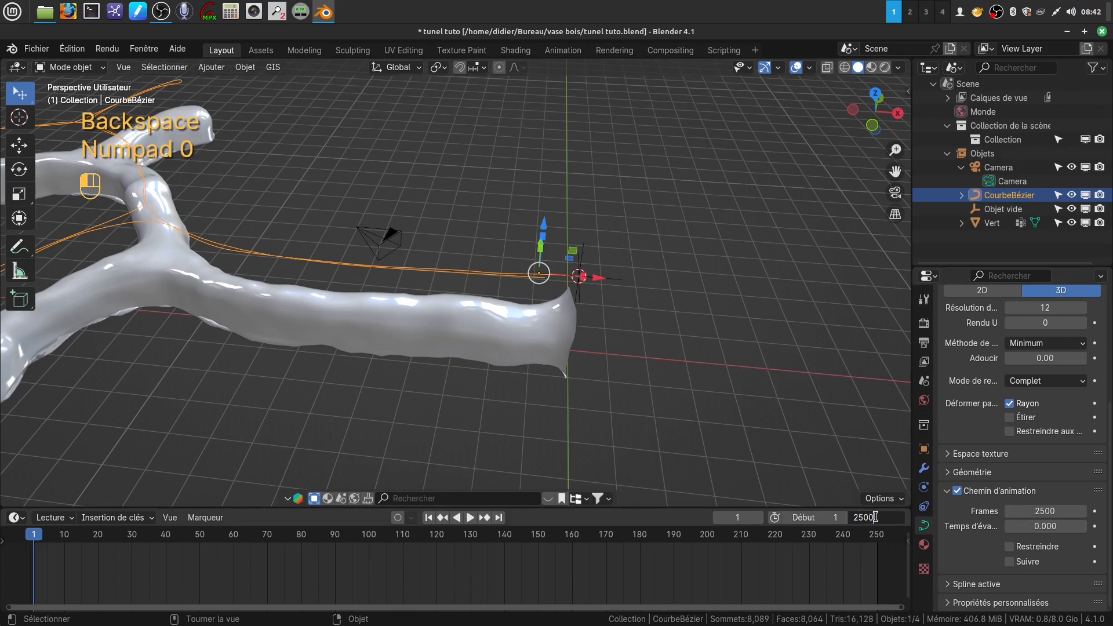
{"action": "left_click", "coordinate": [801, 400]}
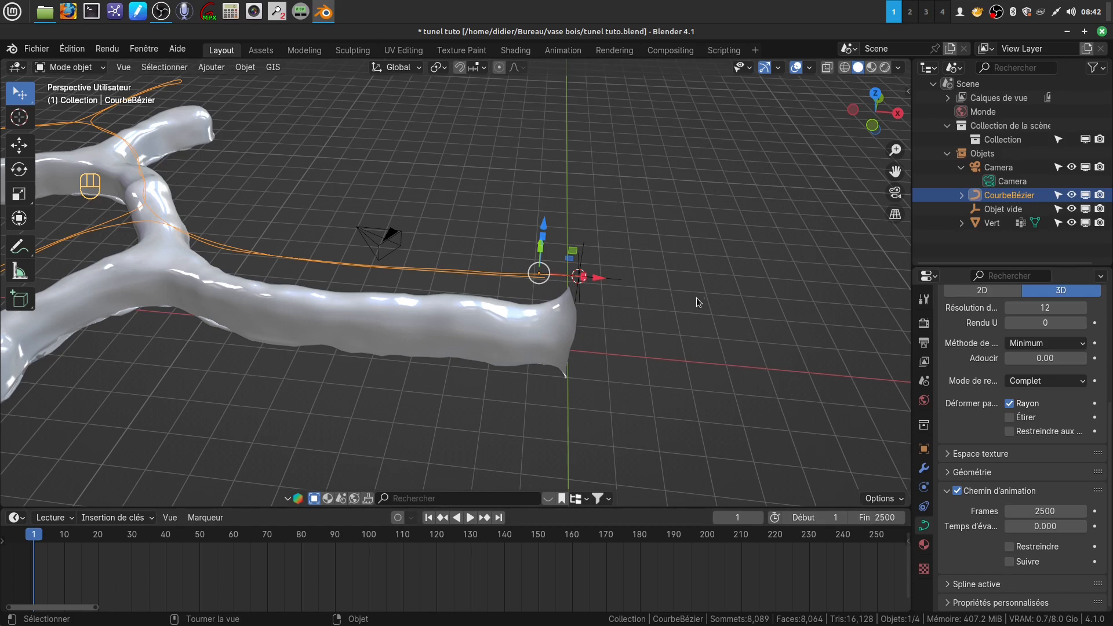
Add a Follow Path (Suivre le chemin) constraint to the empty at the tunnel entrance.
{"action": "middle_click_drag", "start_coordinate": [694, 269], "coordinate": [639, 294]}
{"action": "scroll", "coordinate": [680, 357], "scroll_direction": "up", "scroll_amount": 1}
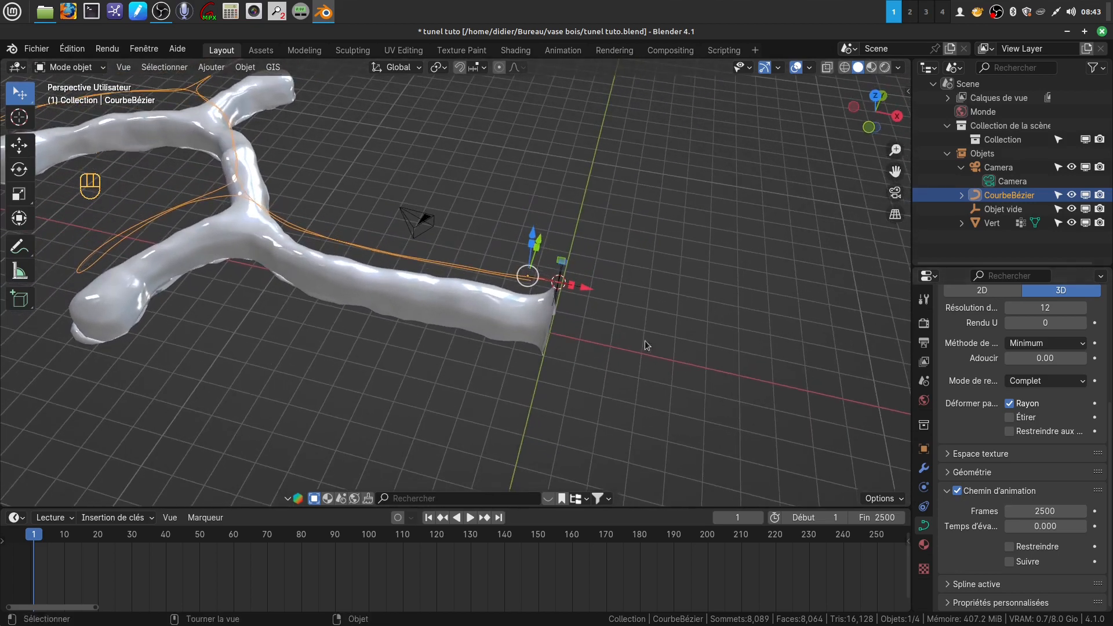
{"action": "scroll", "coordinate": [650, 356], "scroll_direction": "up", "scroll_amount": 3}
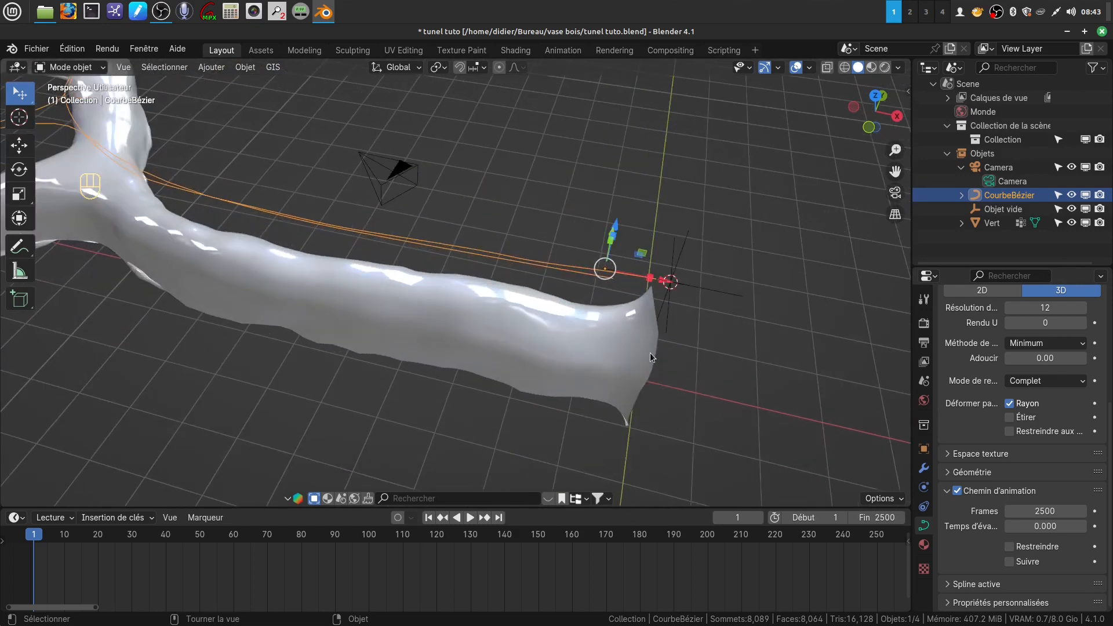
{"action": "left_click", "coordinate": [664, 325]}
{"action": "scroll", "coordinate": [731, 368], "scroll_direction": "down", "scroll_amount": 3}
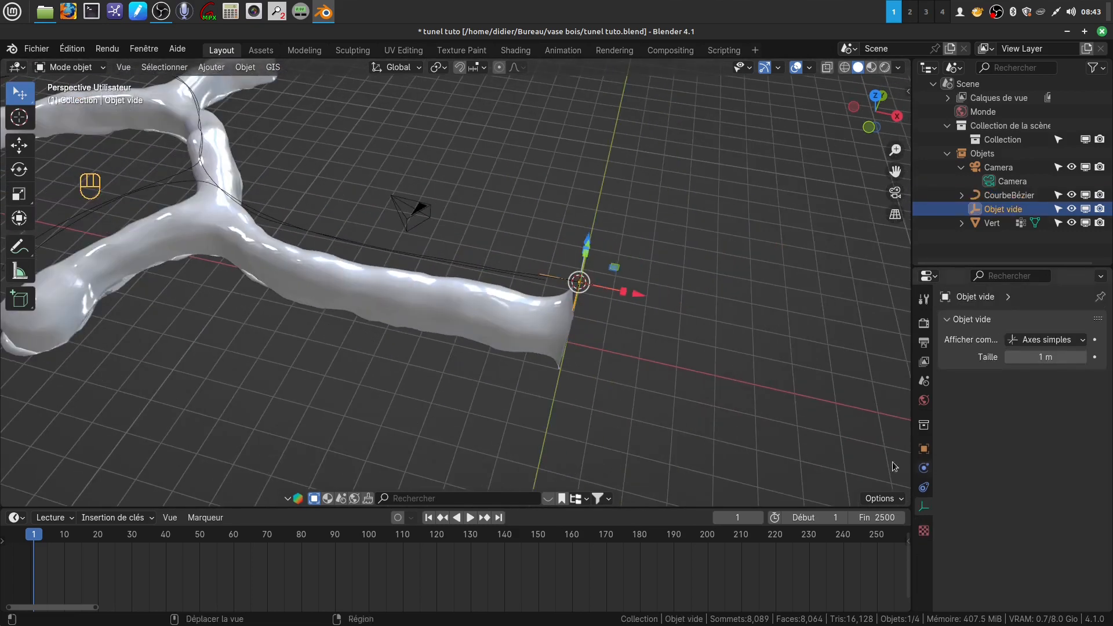
{"action": "left_click", "coordinate": [924, 489]}
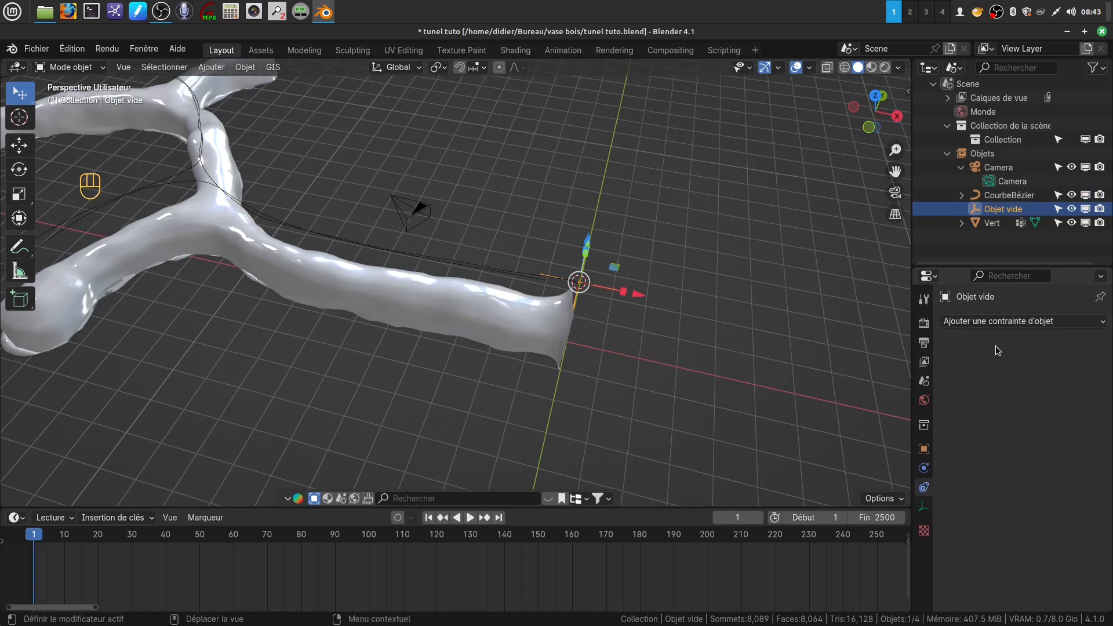
{"action": "left_click", "coordinate": [1101, 325]}
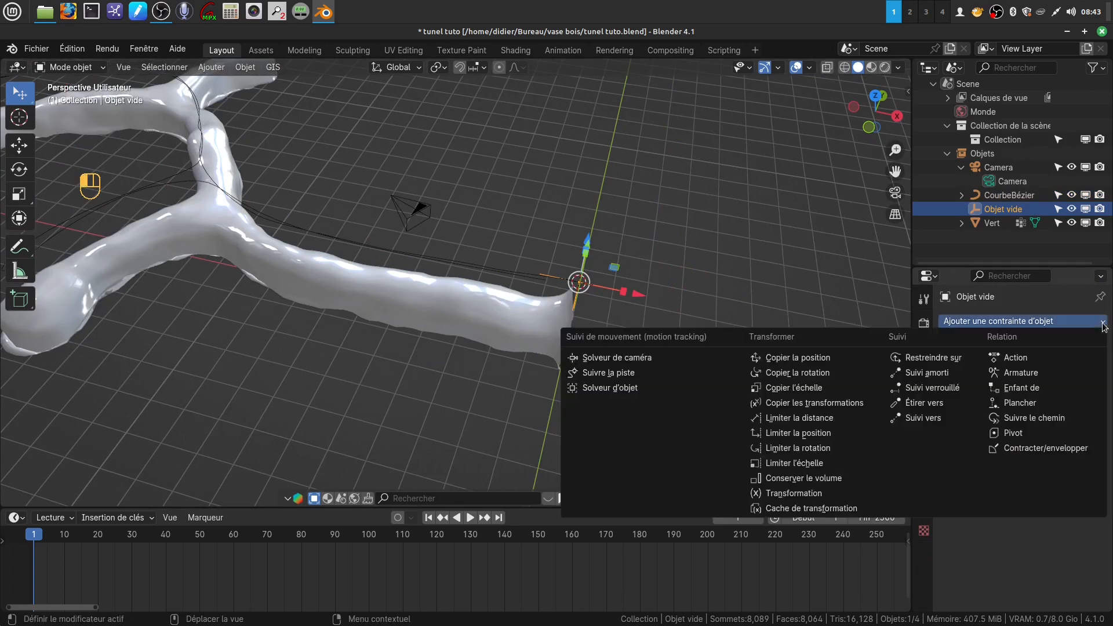
{"action": "left_click", "coordinate": [1026, 419]}
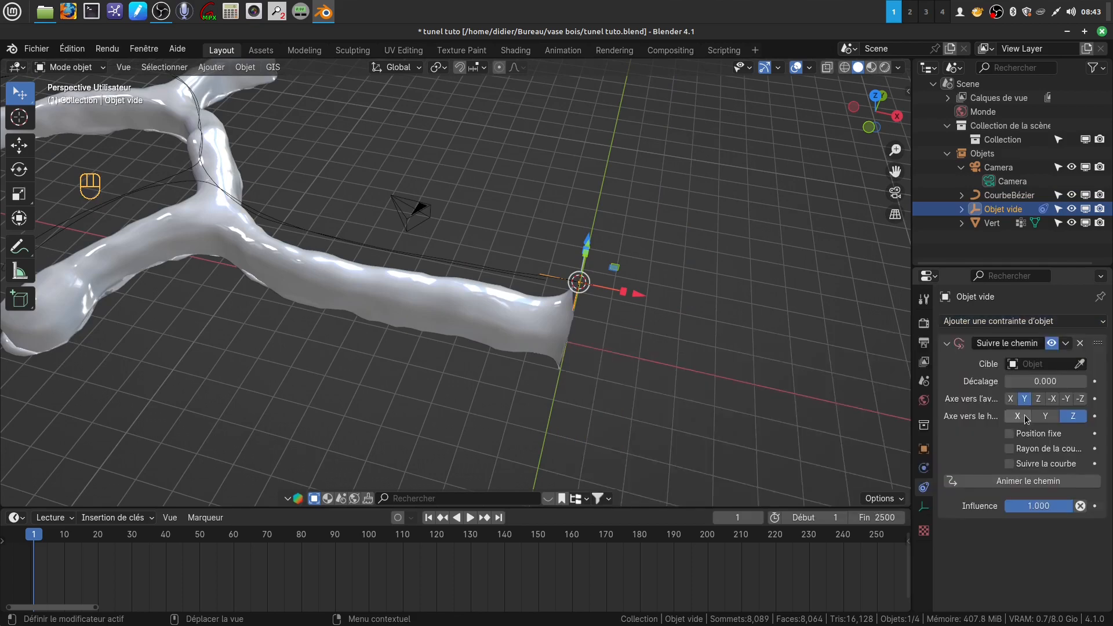
Set the Bézier curve as the empty's Follow Path target and enable Suivre la courbe (follow curve).
{"action": "left_click", "coordinate": [1010, 365]}
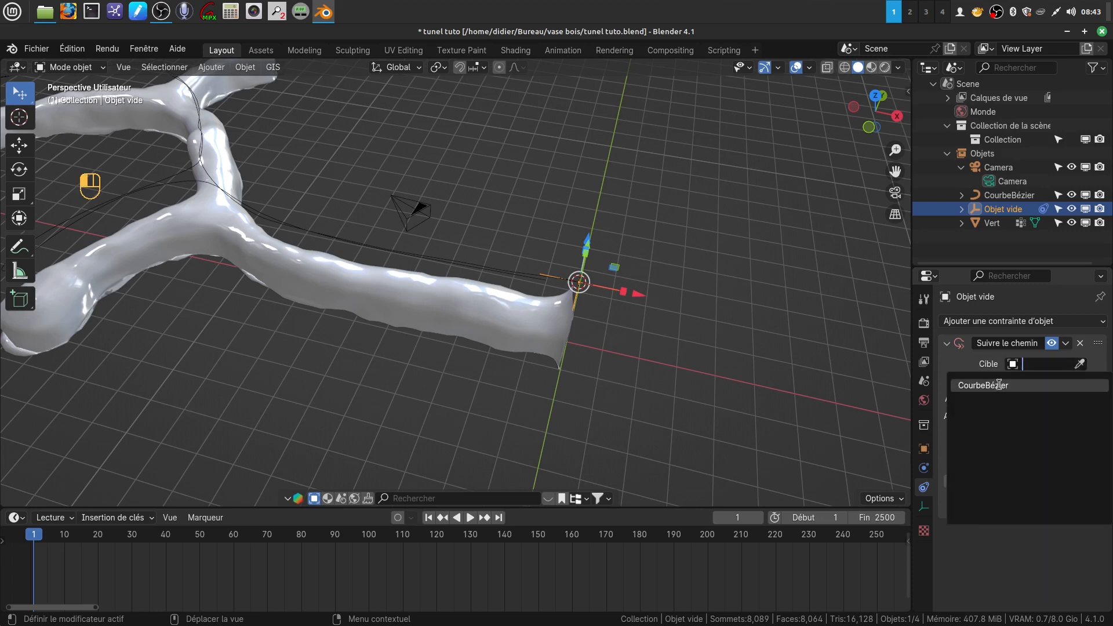
{"action": "left_click", "coordinate": [998, 382]}
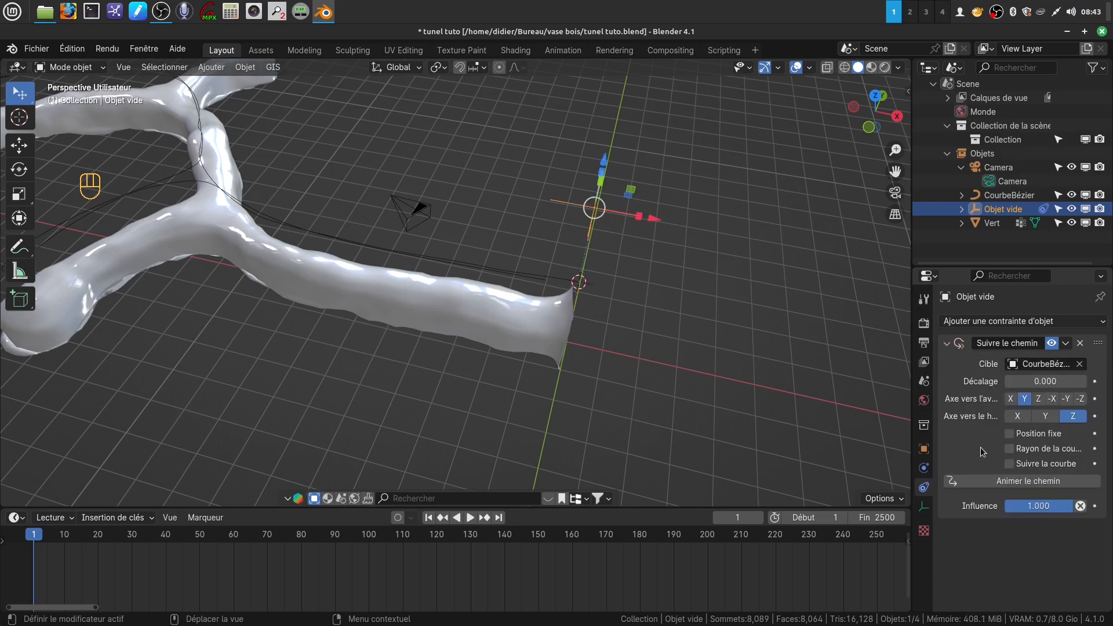
{"action": "left_click", "coordinate": [1010, 464]}
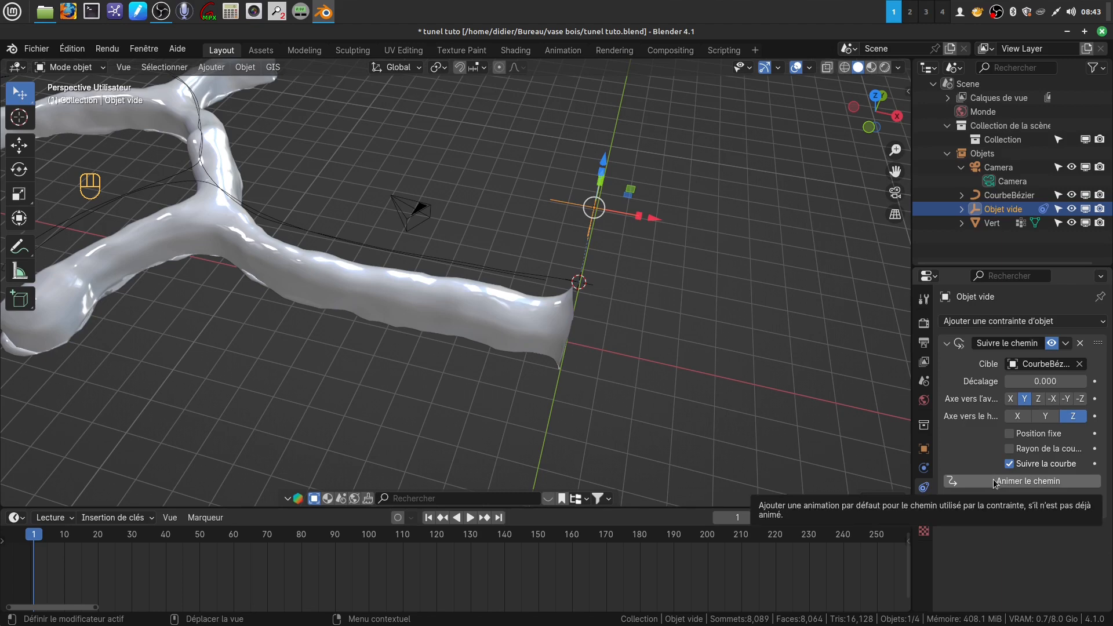
Lower the empty vertically onto the curve's start at the 3D cursor, and animate the constraint's path (Animer le chemin).
{"action": "middle_click_drag", "start_coordinate": [794, 371], "coordinate": [717, 194]}
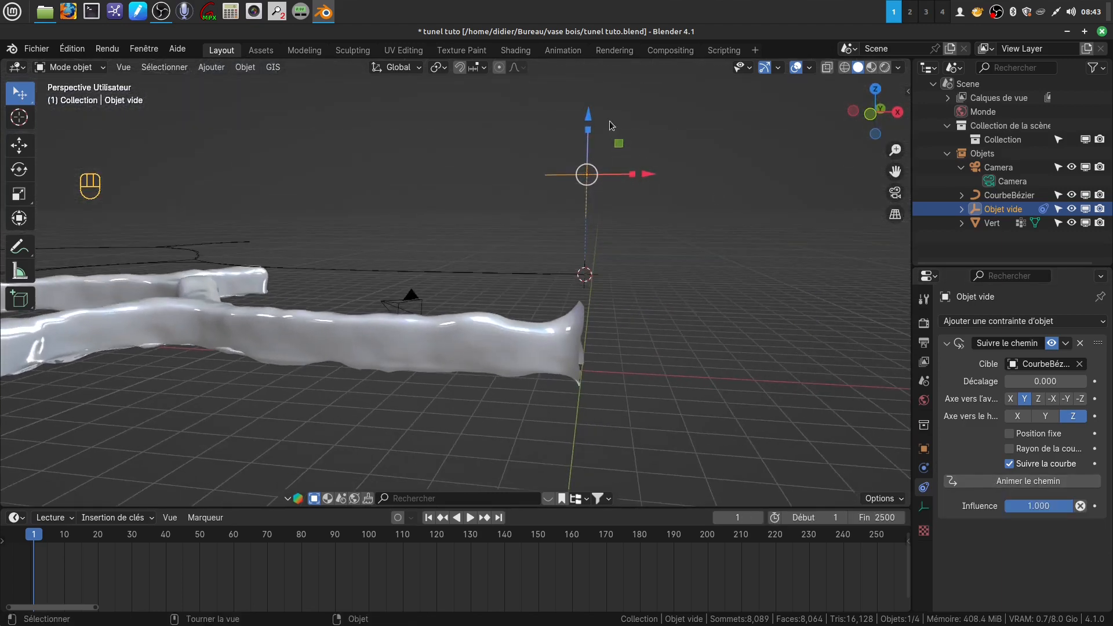
{"action": "left_click_drag", "start_coordinate": [593, 110], "coordinate": [598, 213]}
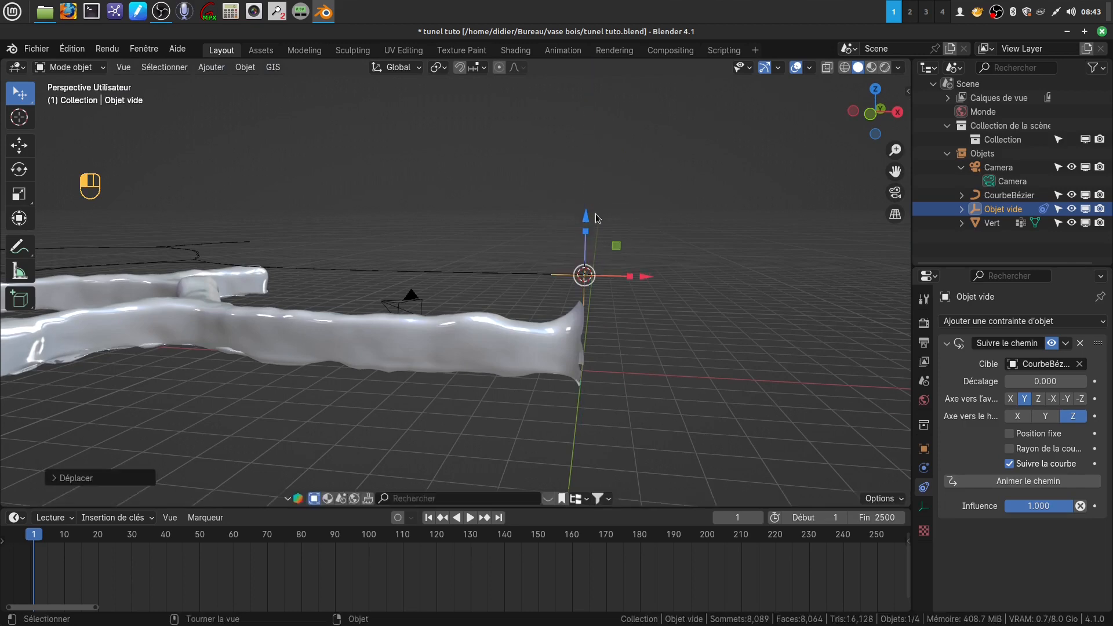
{"action": "middle_click_drag", "start_coordinate": [680, 245], "coordinate": [692, 327]}
{"action": "left_click", "coordinate": [1005, 482]}
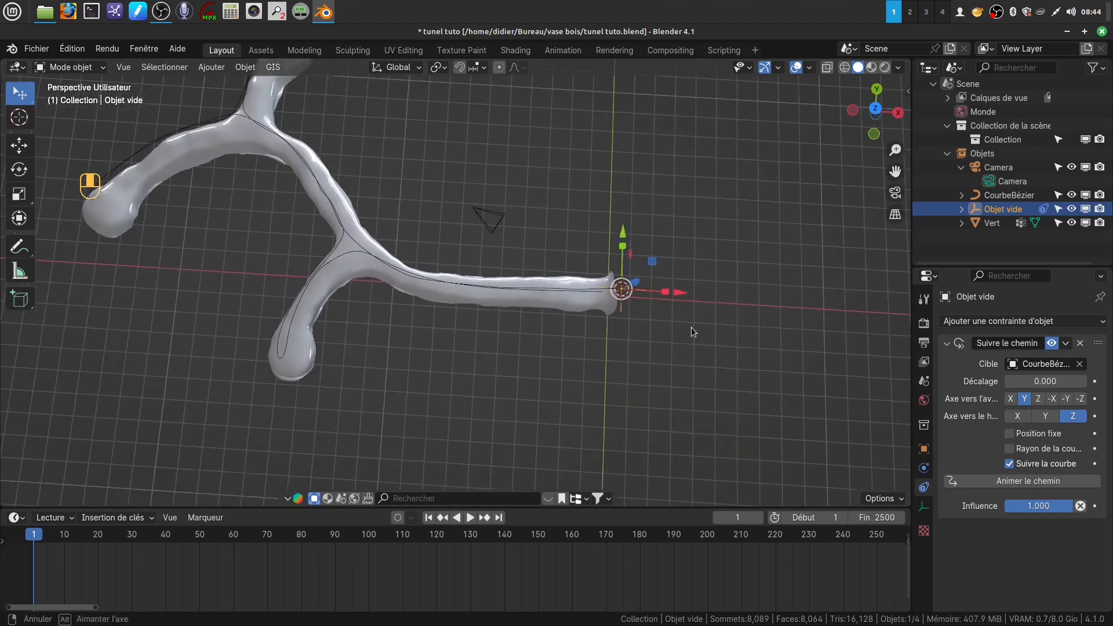
Deselect everything, play the animation to check how the empty travels along the curve, and return to frame 1.
{"action": "left_click", "coordinate": [600, 394]}
{"action": "left_click", "coordinate": [469, 519]}
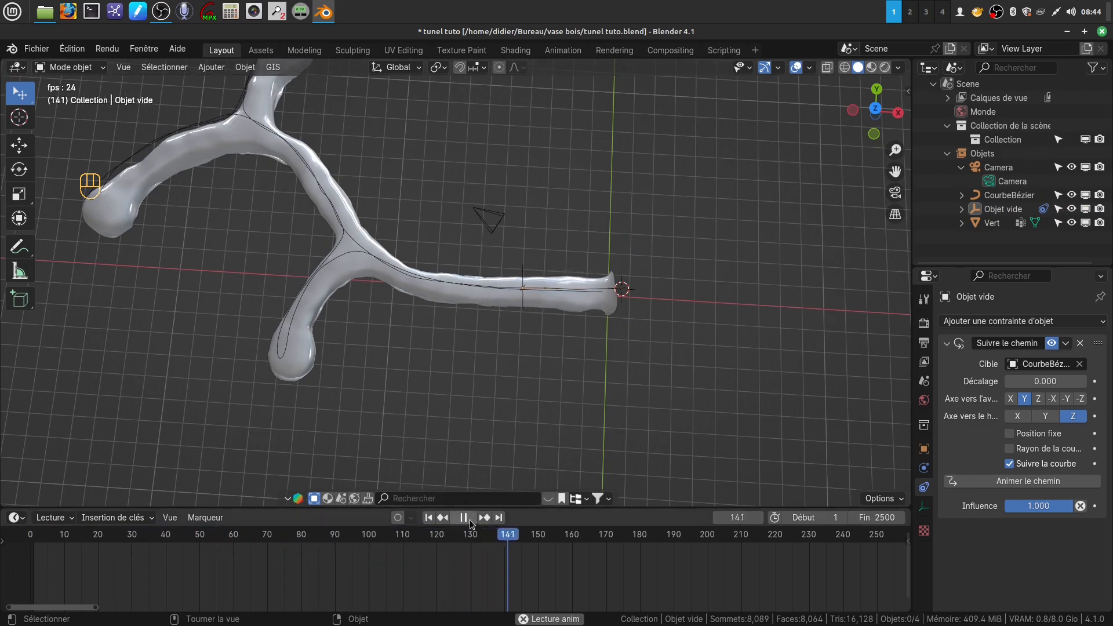
{"action": "left_click_drag", "start_coordinate": [570, 538], "coordinate": [35, 548]}
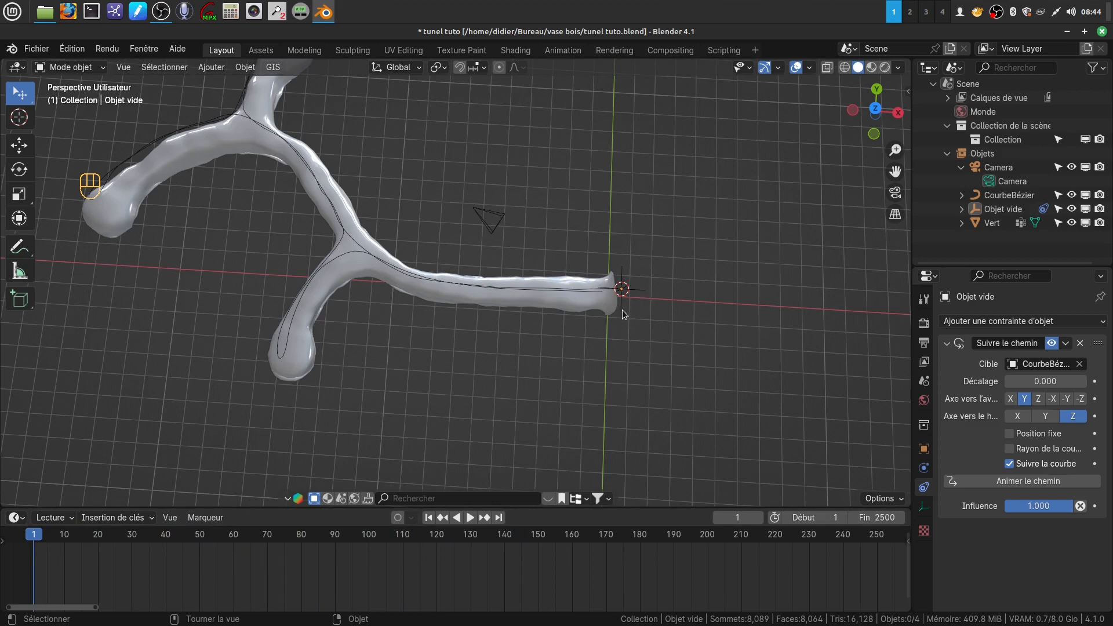
Select the camera and snap it to the 3D cursor at the tunnel entrance.
{"action": "left_click", "coordinate": [487, 231]}
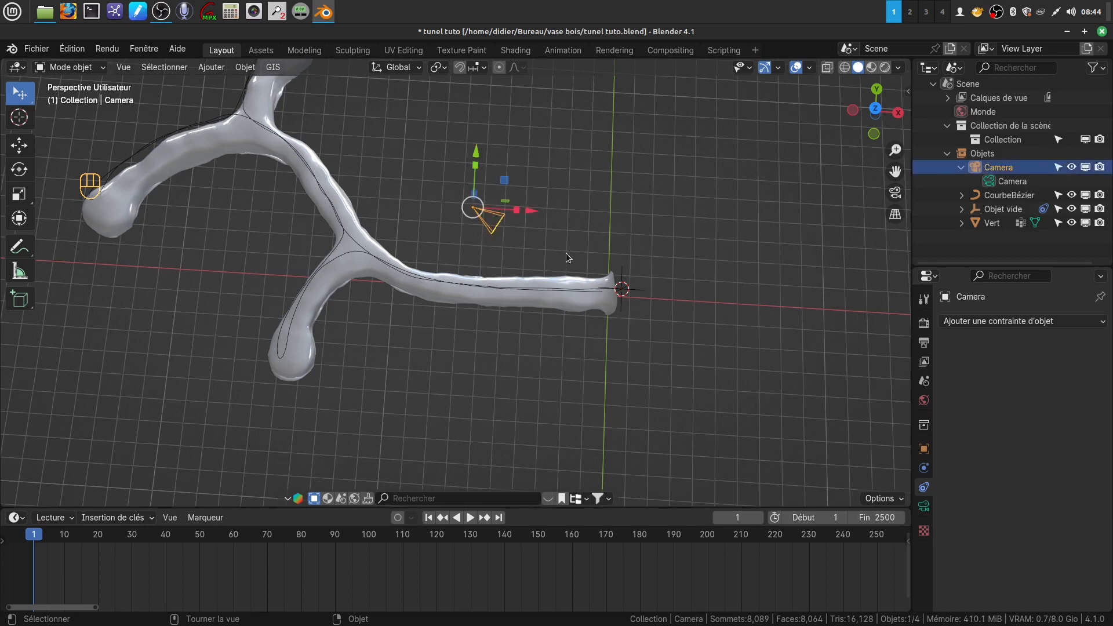
{"action": "key", "text": "shift+s"}
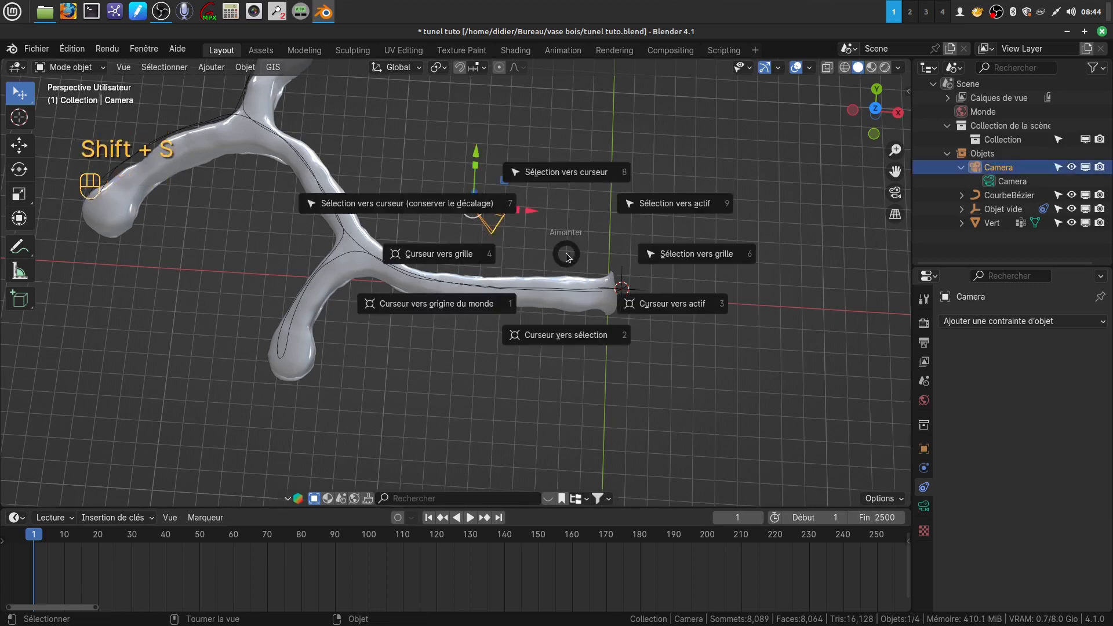
{"action": "left_click", "coordinate": [588, 175]}
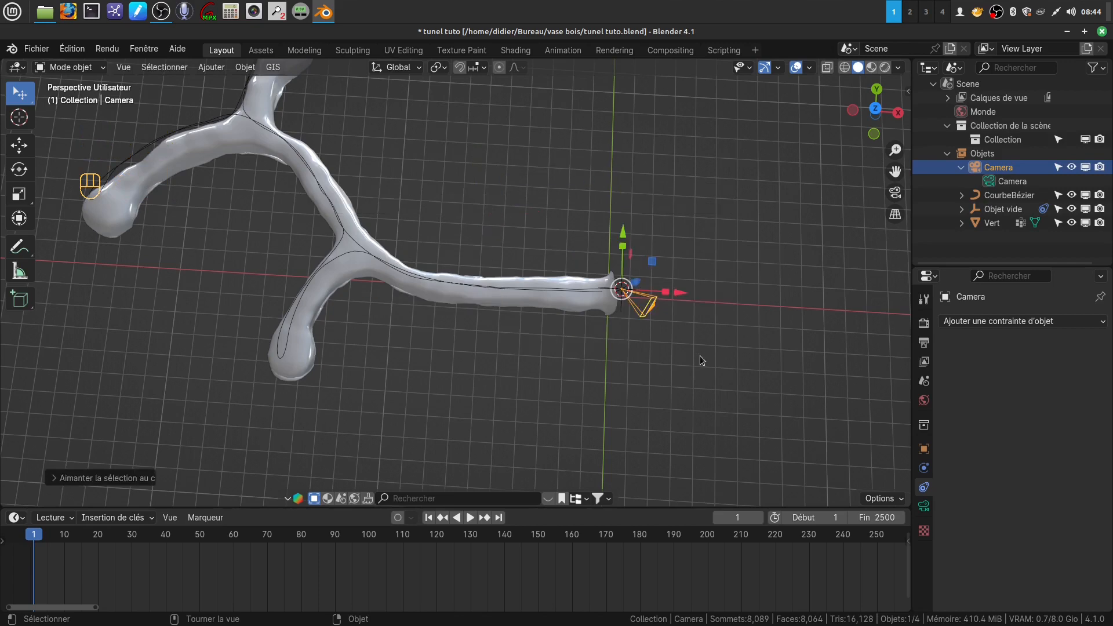
In top view, rotate the camera around so that it faces into the tunnel along the curve.
{"action": "key", "text": "KP_7"}
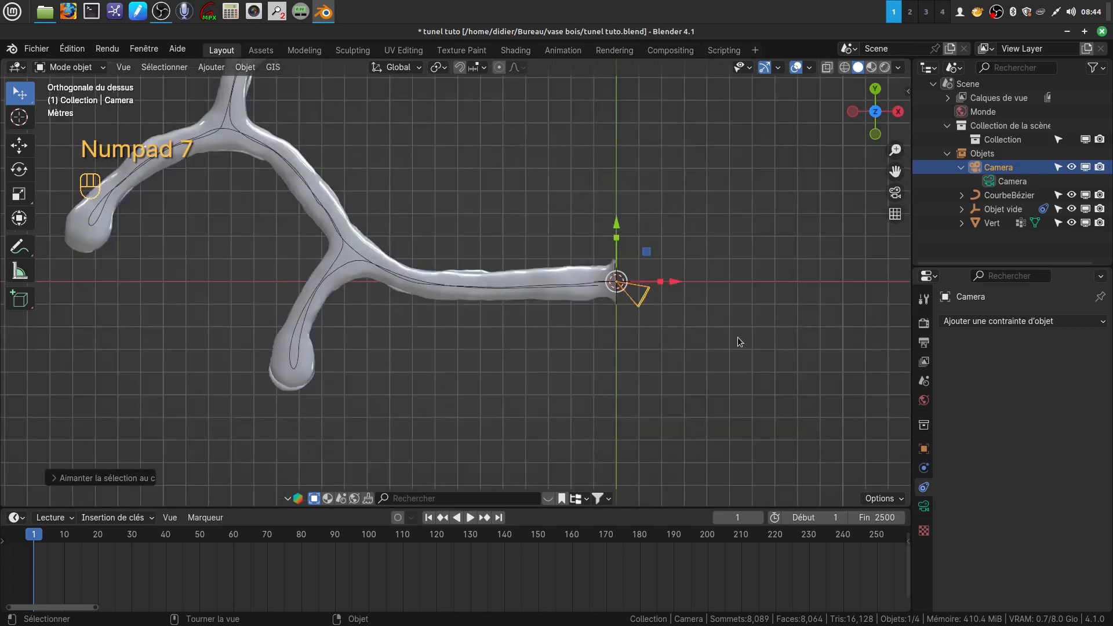
{"action": "key", "text": "r"}
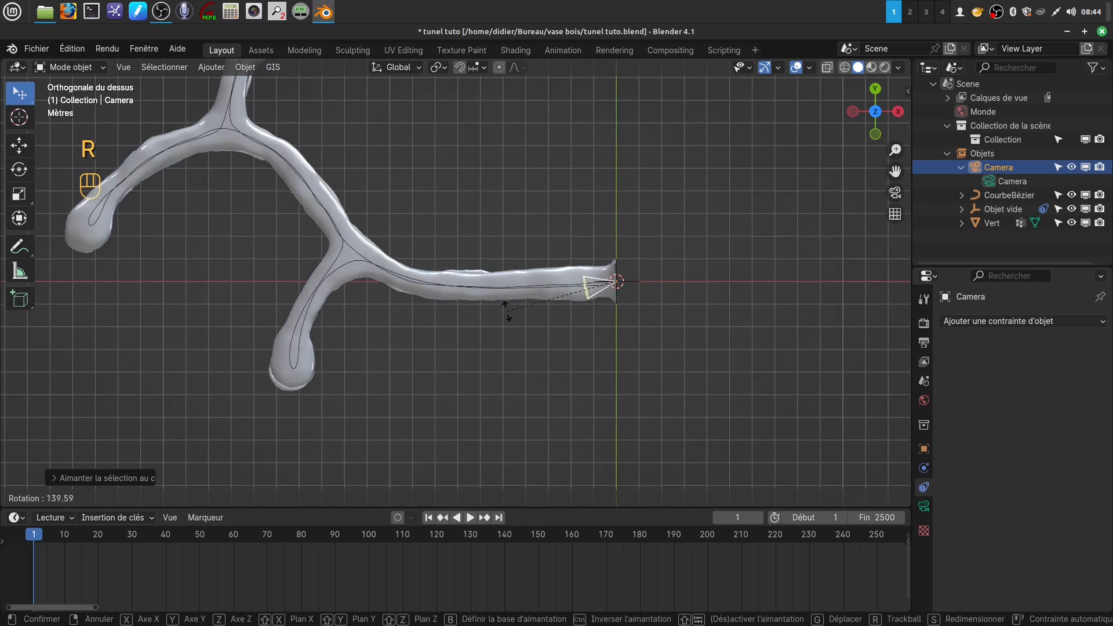
{"action": "left_click", "coordinate": [513, 295]}
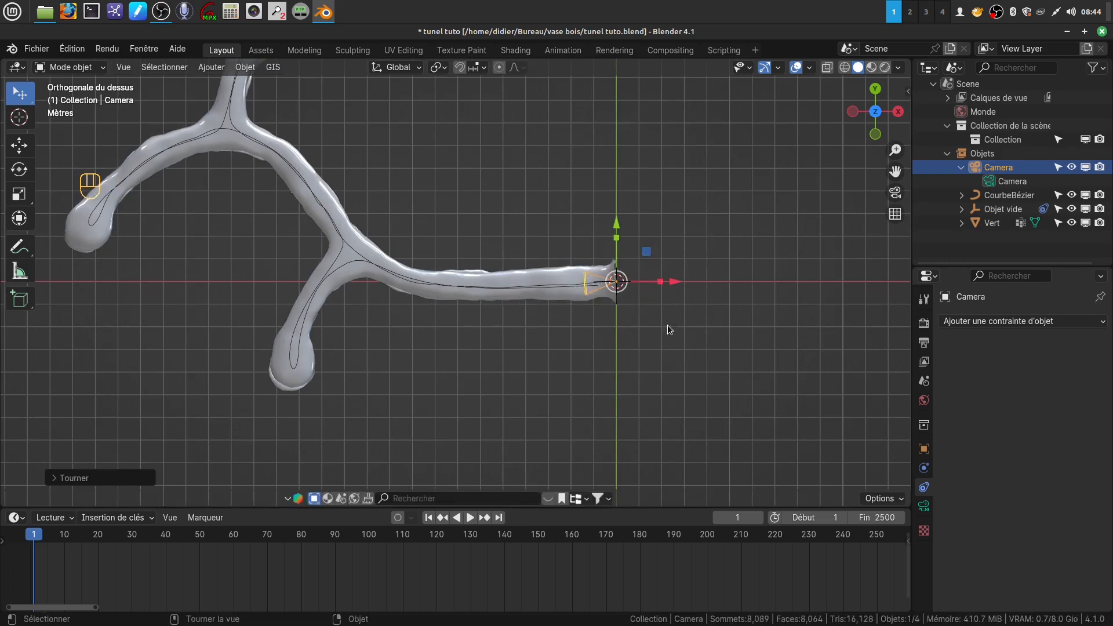
Scale the camera down to fit the tunnel's width and fine-tune its rotation along the start of the path.
{"action": "key", "text": "s"}
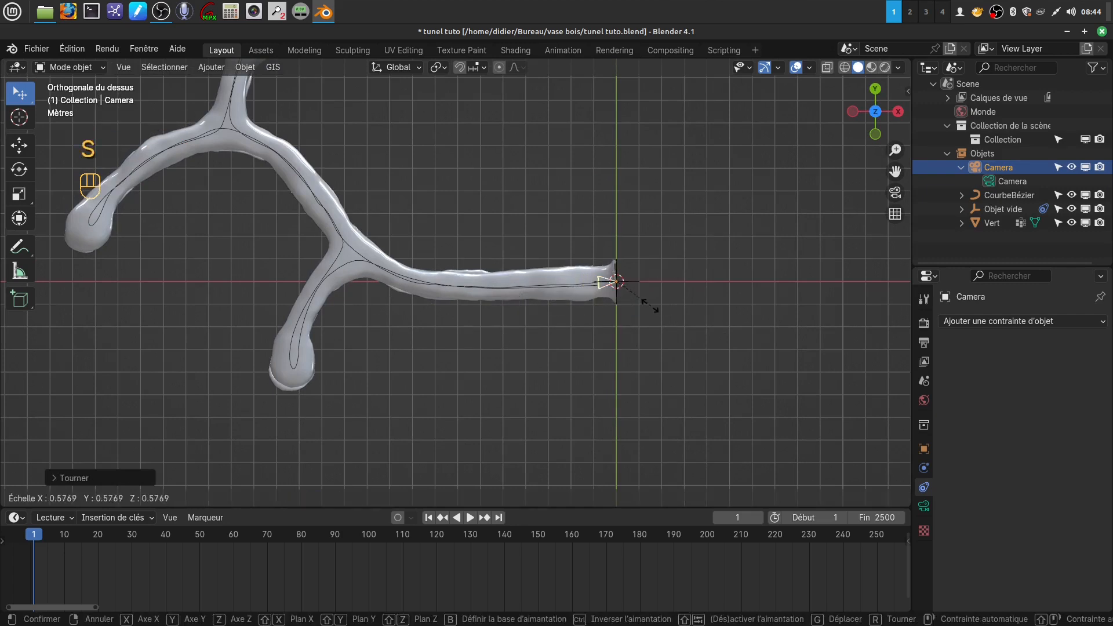
{"action": "left_click", "coordinate": [661, 354]}
{"action": "scroll", "coordinate": [678, 392], "scroll_direction": "up", "scroll_amount": 4}
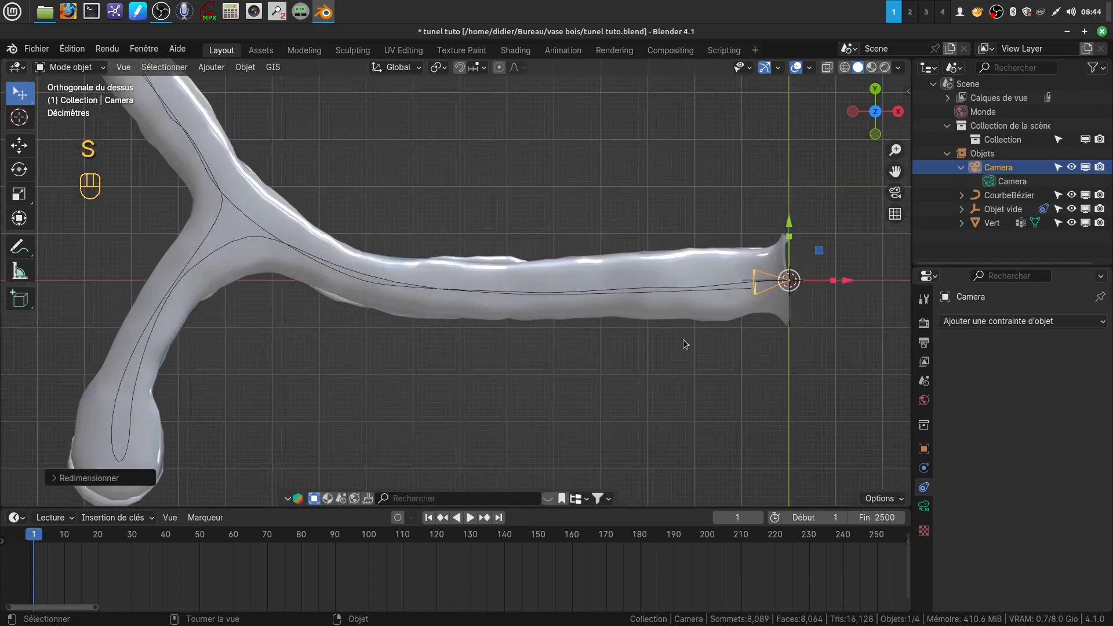
{"action": "middle_click_drag", "start_coordinate": [731, 353], "coordinate": [527, 336], "text": "shift"}
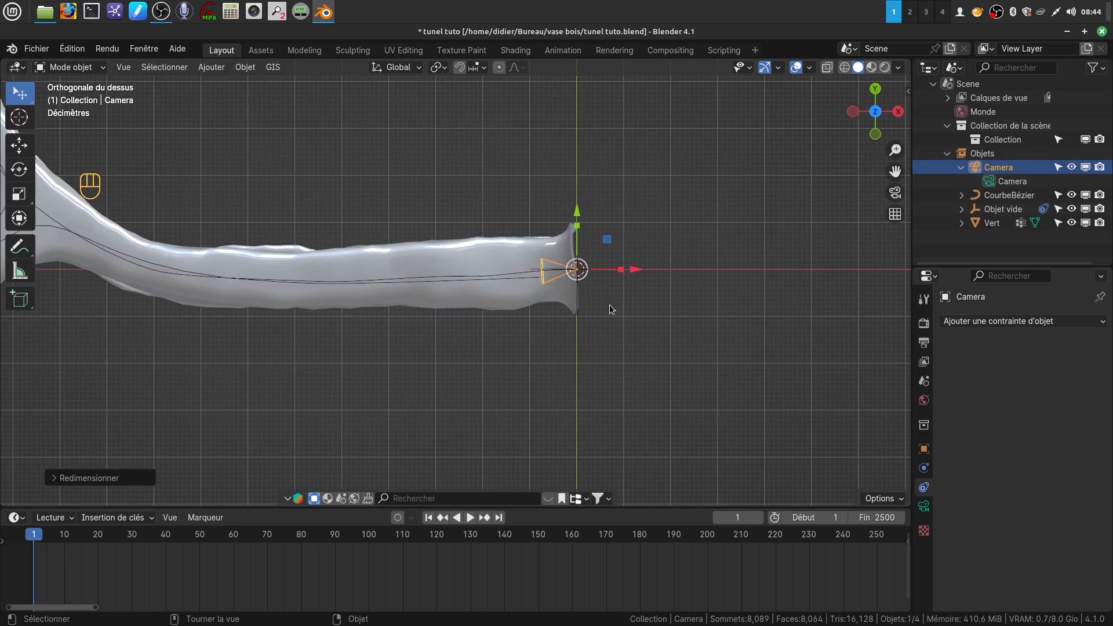
{"action": "key", "text": "r"}
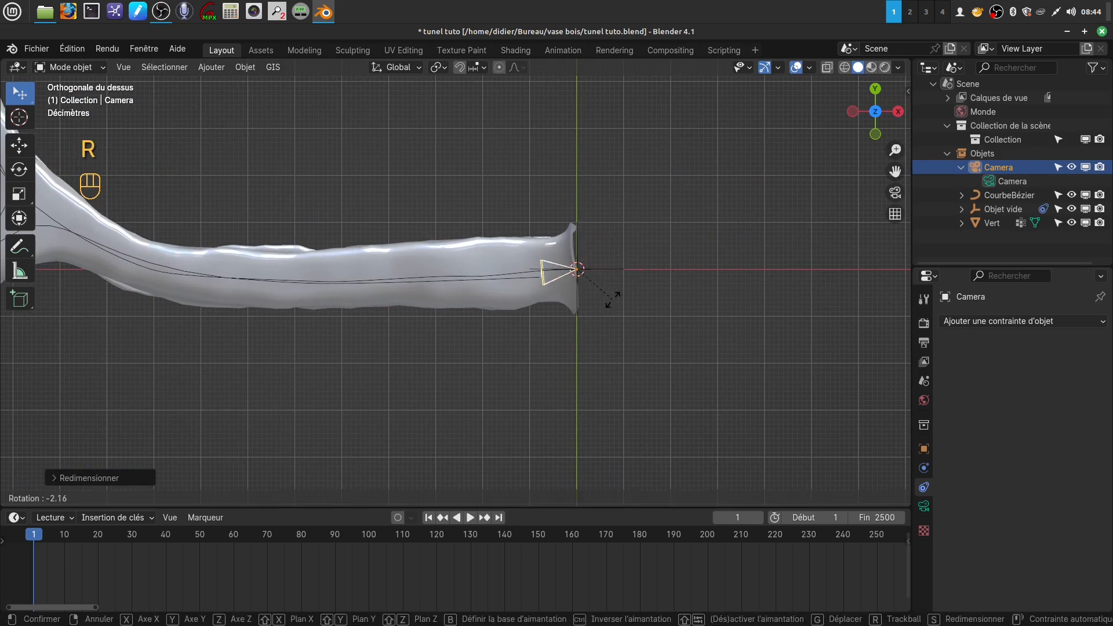
{"action": "left_click", "coordinate": [613, 299]}
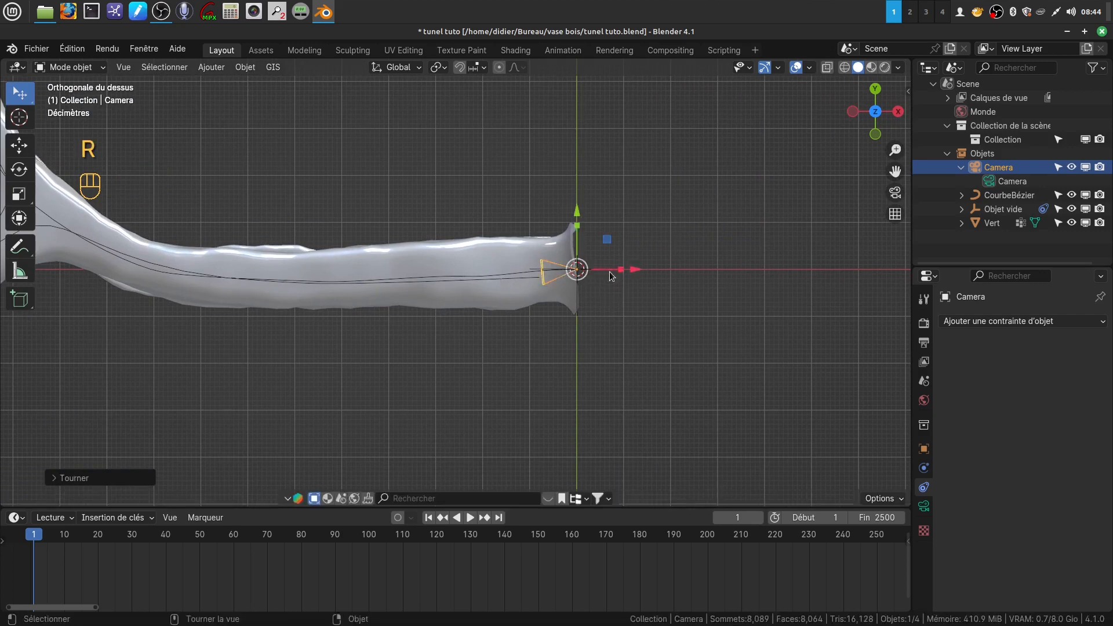
Parent the camera to the empty at the tunnel entrance.
{"action": "middle_click_drag", "start_coordinate": [588, 335], "coordinate": [571, 343], "text": "shift"}
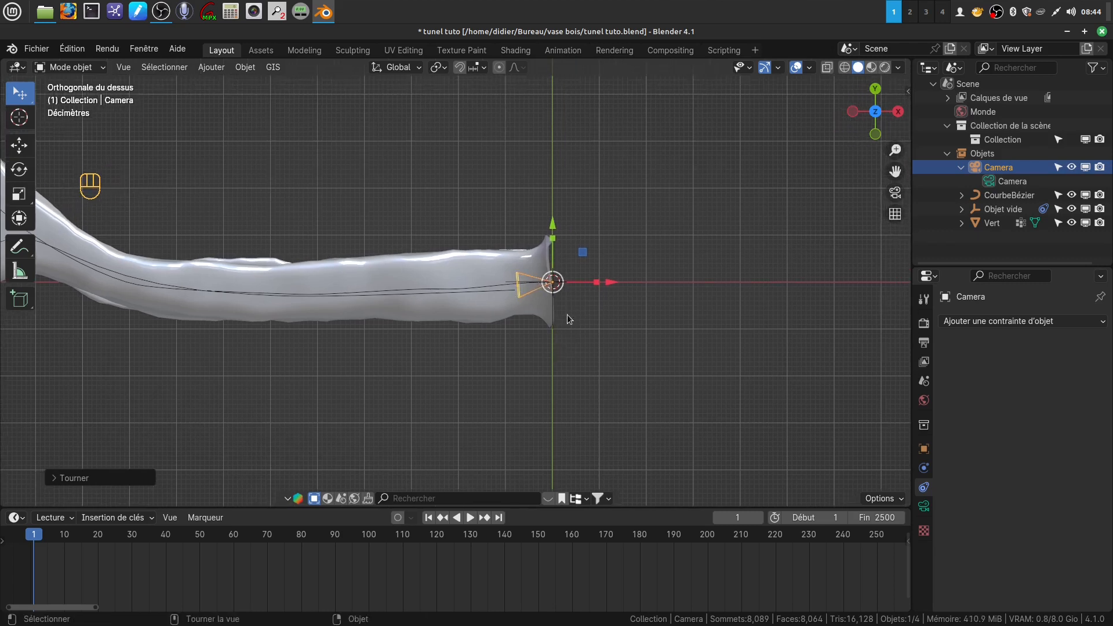
{"action": "key", "text": "shift"}
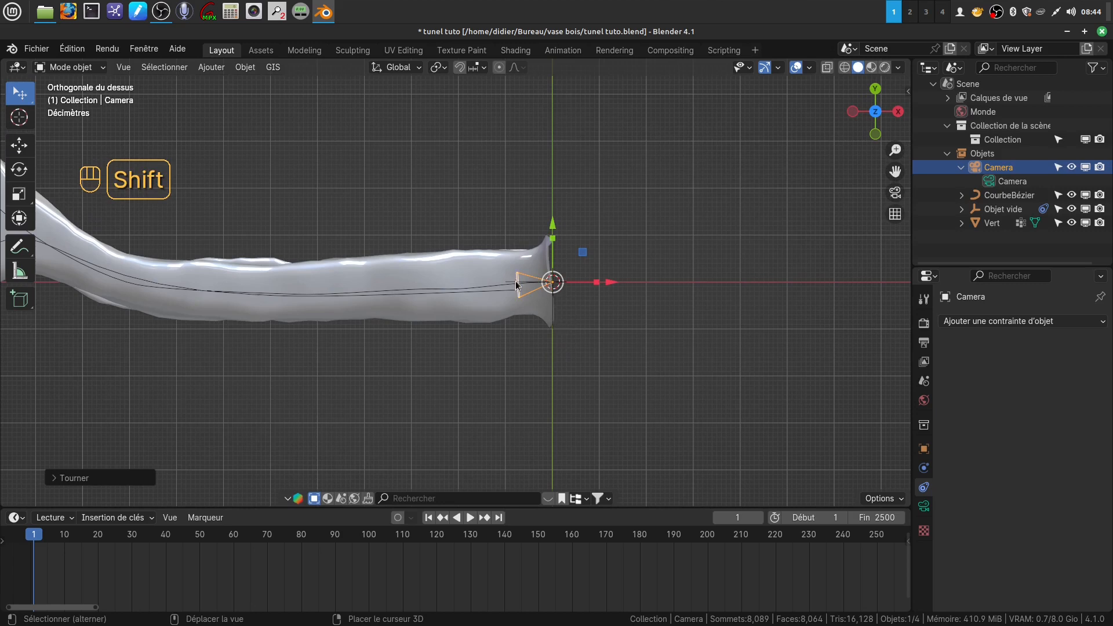
{"action": "left_click", "coordinate": [551, 307], "text": "shift"}
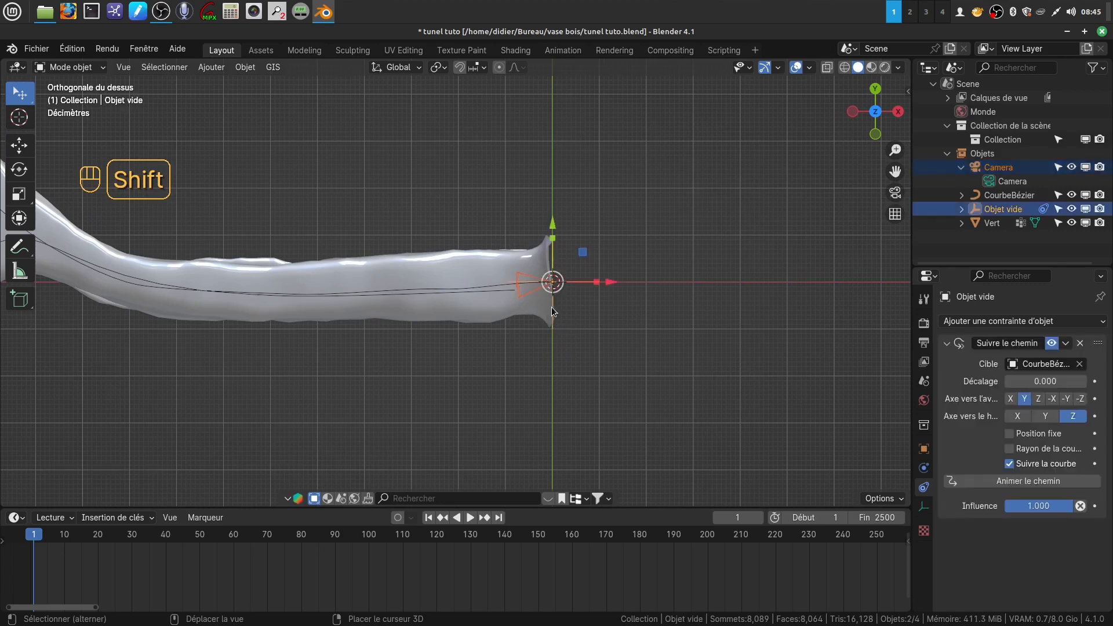
{"action": "key", "text": "ctrl+p"}
{"action": "left_click", "coordinate": [603, 340]}
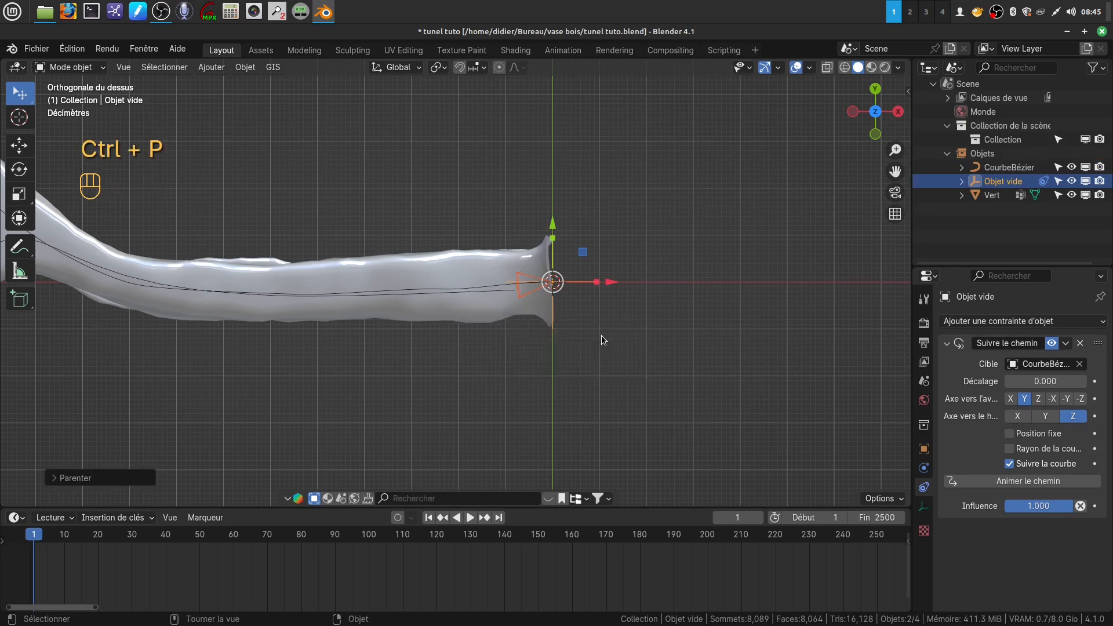
Deselect everything, play the animation to check that the camera moves with the empty, and return to frame 1.
{"action": "middle_click_drag", "start_coordinate": [603, 336], "coordinate": [590, 219]}
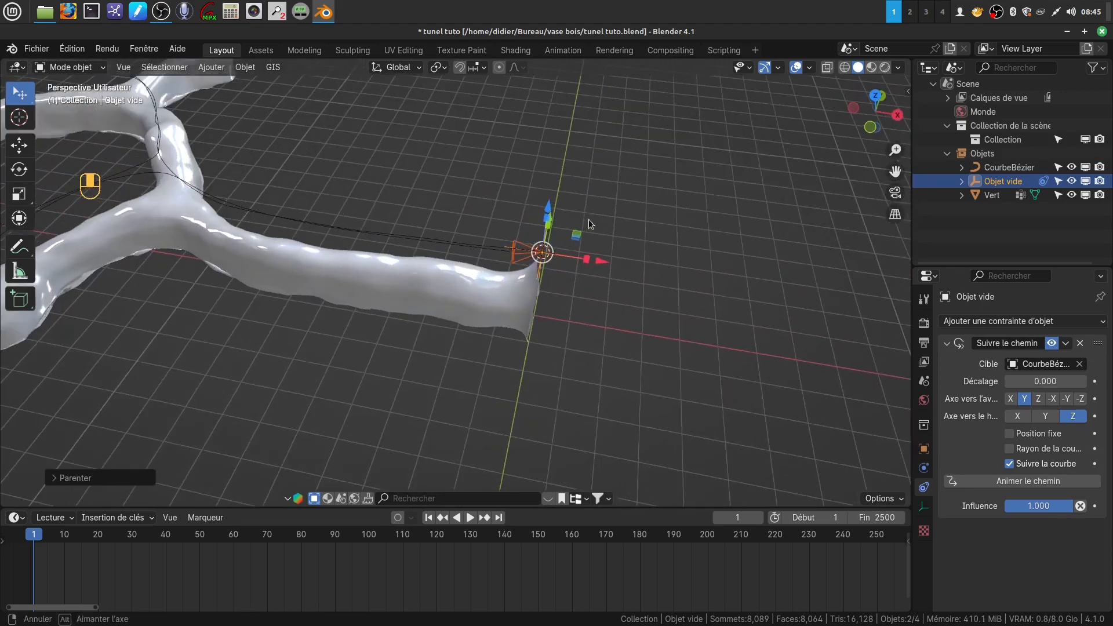
{"action": "left_click", "coordinate": [572, 315]}
{"action": "left_click", "coordinate": [470, 518]}
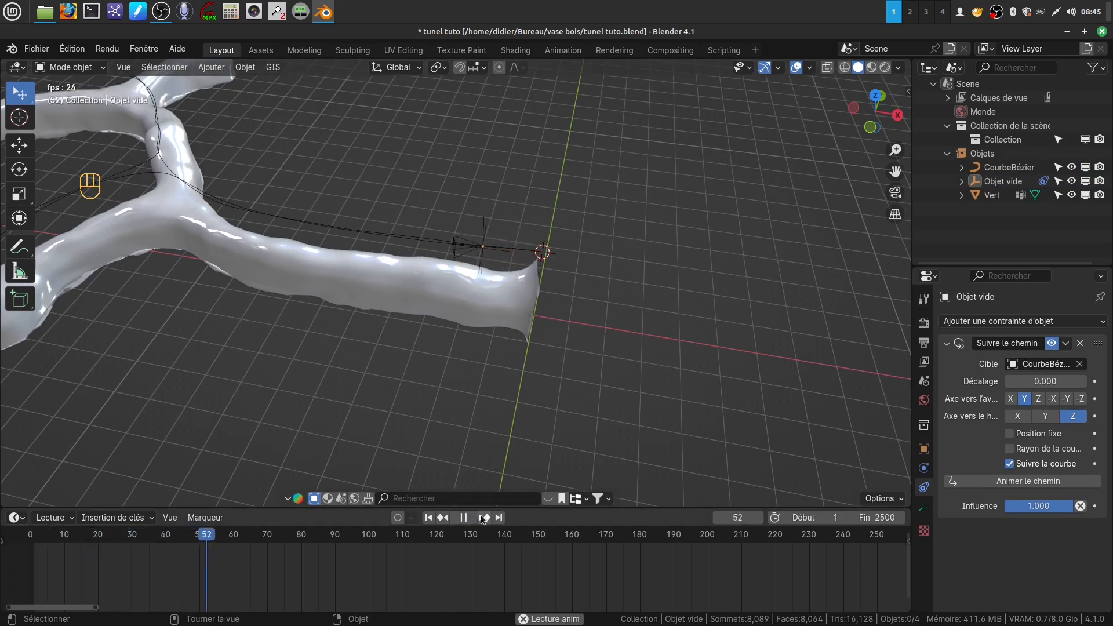
{"action": "left_click", "coordinate": [464, 517]}
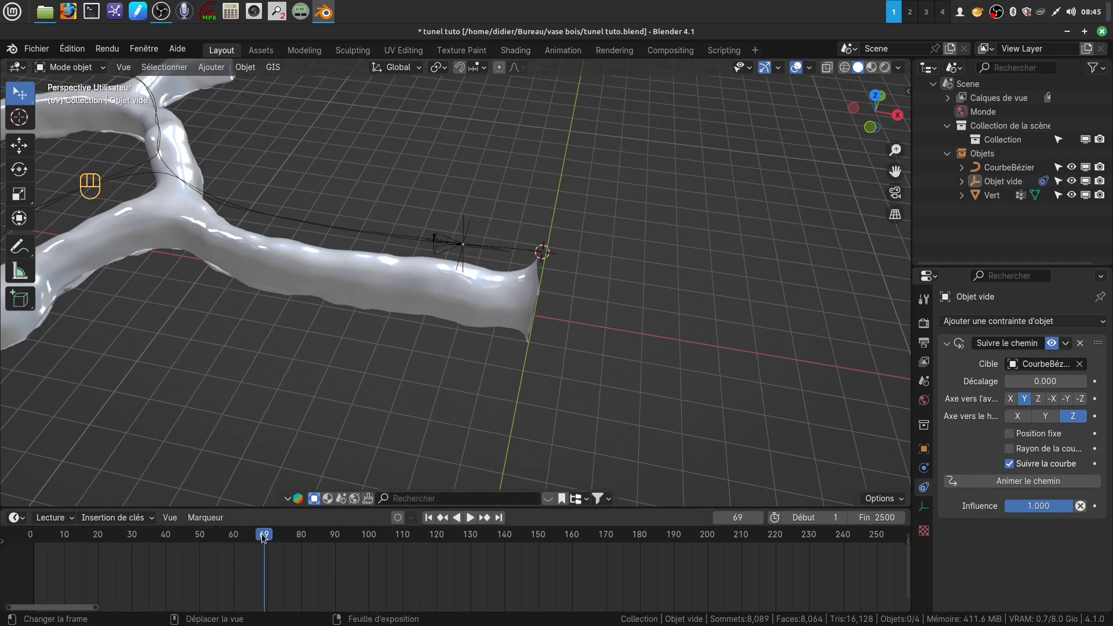
{"action": "left_click_drag", "start_coordinate": [265, 536], "coordinate": [33, 531]}
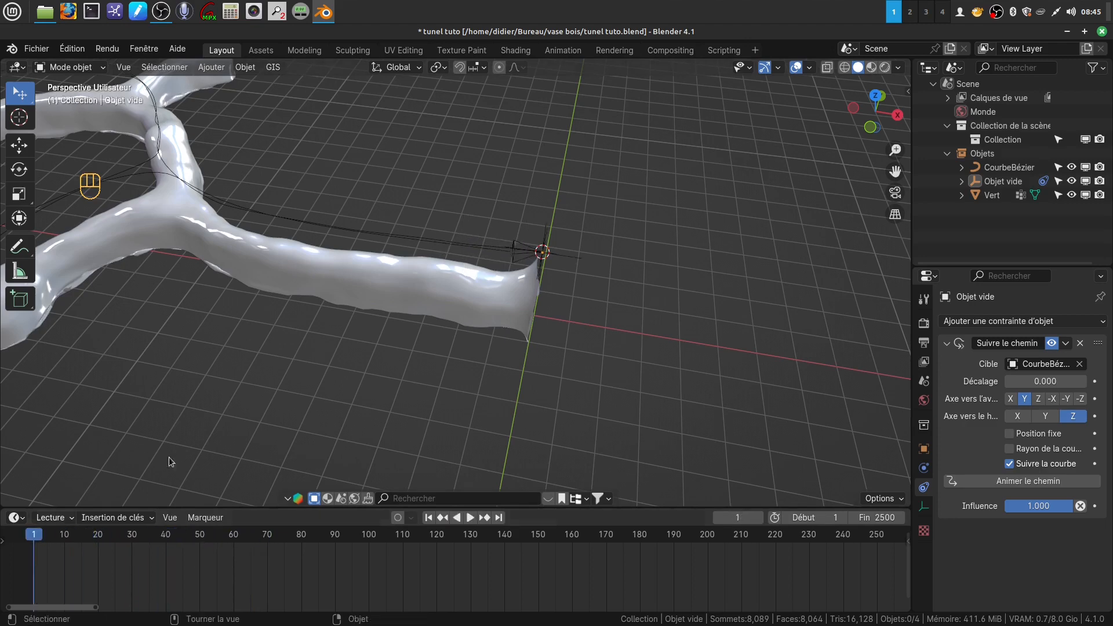
In Edit Mode, select all the Bézier curve's control points and lower them vertically into the tunnel's interior, fine-tuning the height in front view.
{"action": "middle_click_drag", "start_coordinate": [406, 374], "coordinate": [490, 288]}
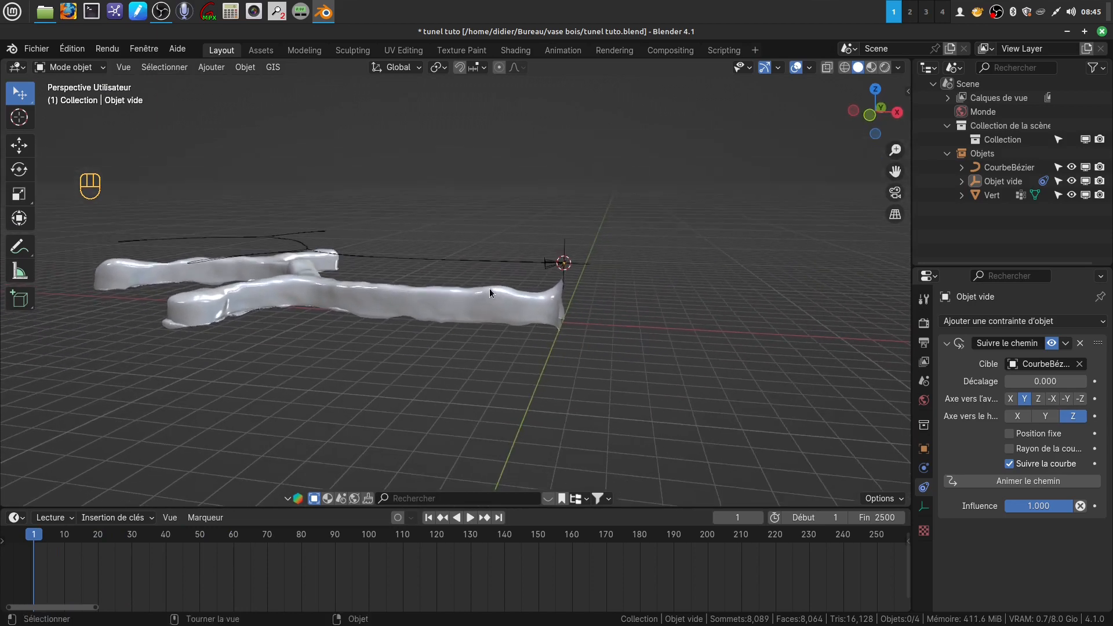
{"action": "left_click", "coordinate": [466, 262]}
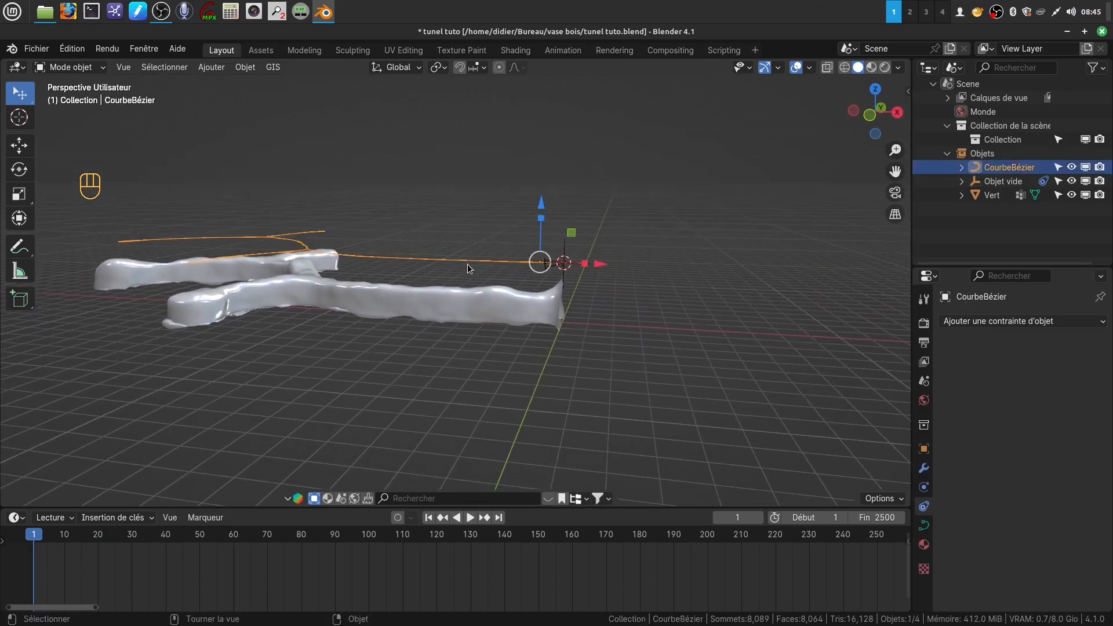
{"action": "middle_click_drag", "start_coordinate": [503, 277], "coordinate": [506, 273]}
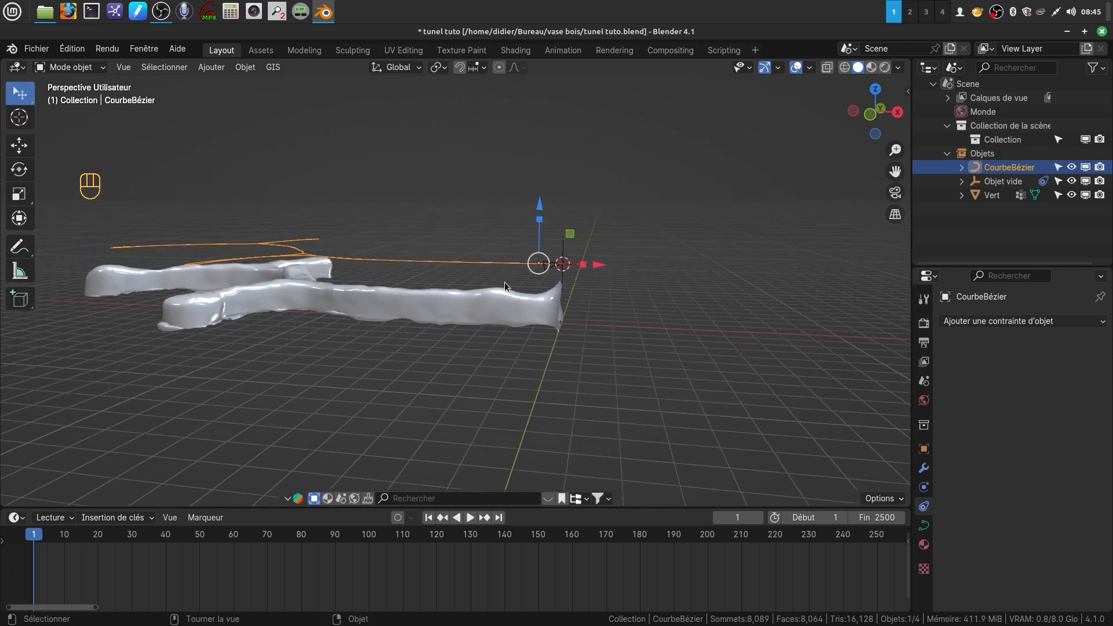
{"action": "key", "text": "Tab"}
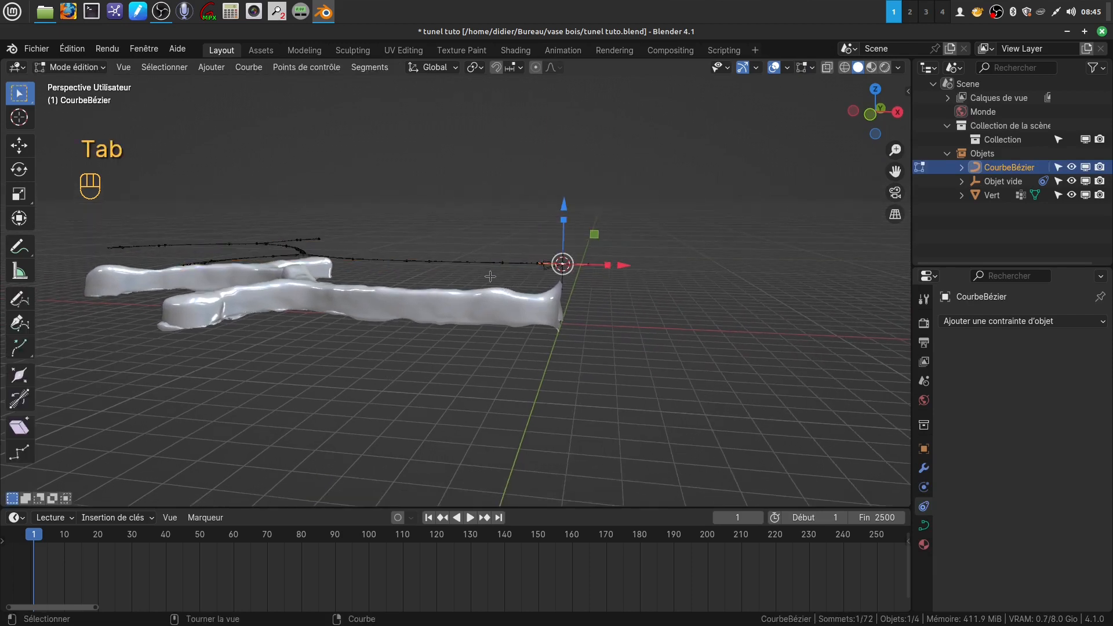
{"action": "key", "text": "a"}
{"action": "key", "text": "a"}
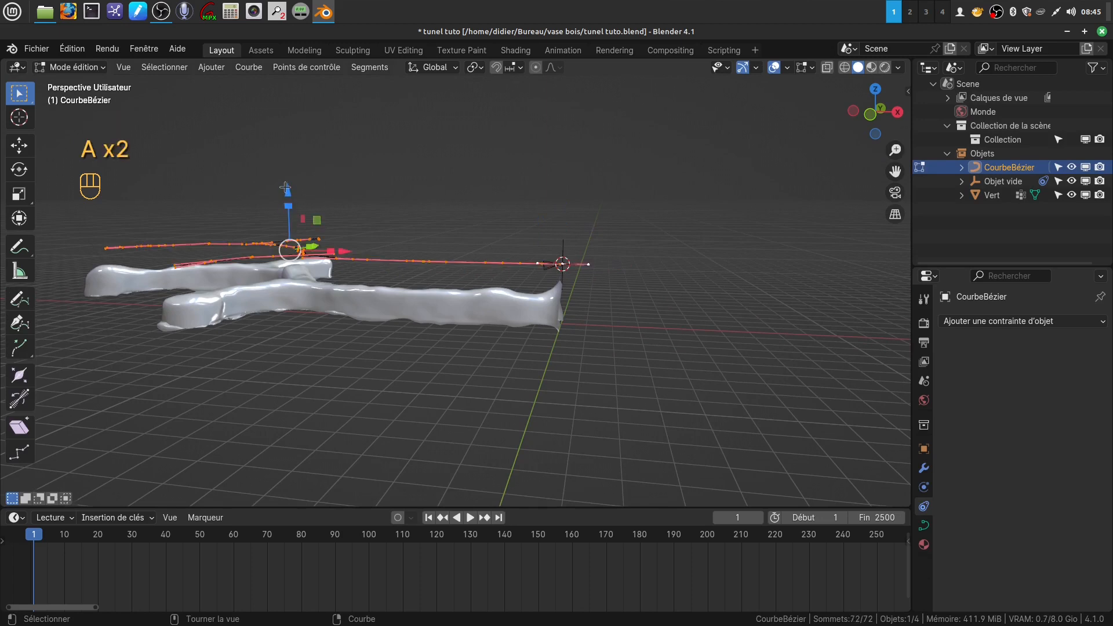
{"action": "left_click_drag", "start_coordinate": [286, 189], "coordinate": [288, 227]}
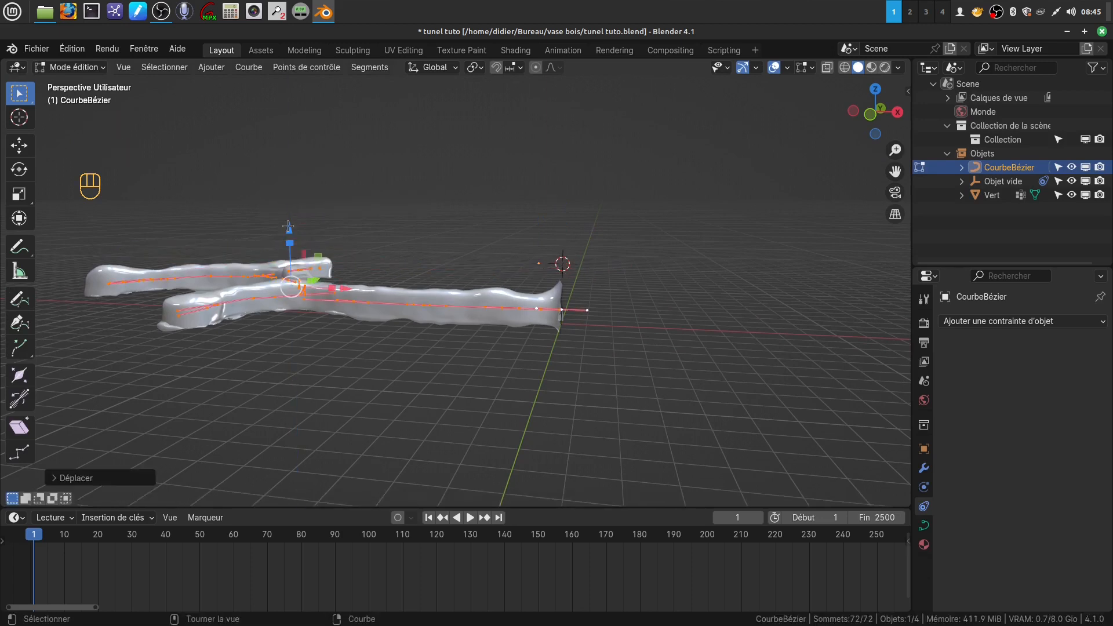
{"action": "key", "text": "KP_1"}
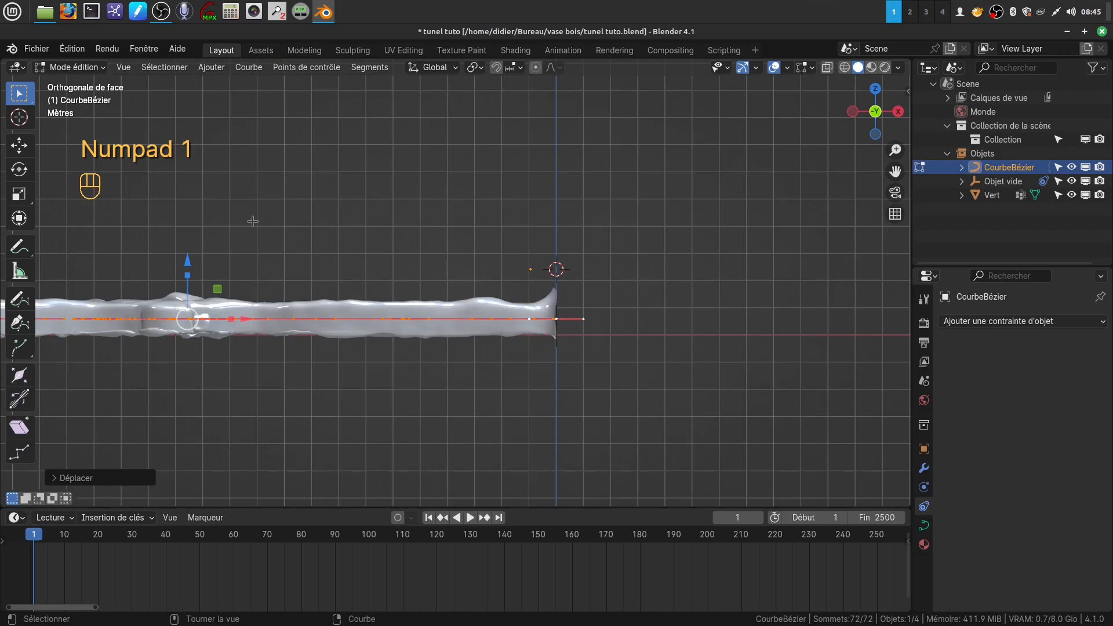
{"action": "left_click_drag", "start_coordinate": [186, 259], "coordinate": [183, 263]}
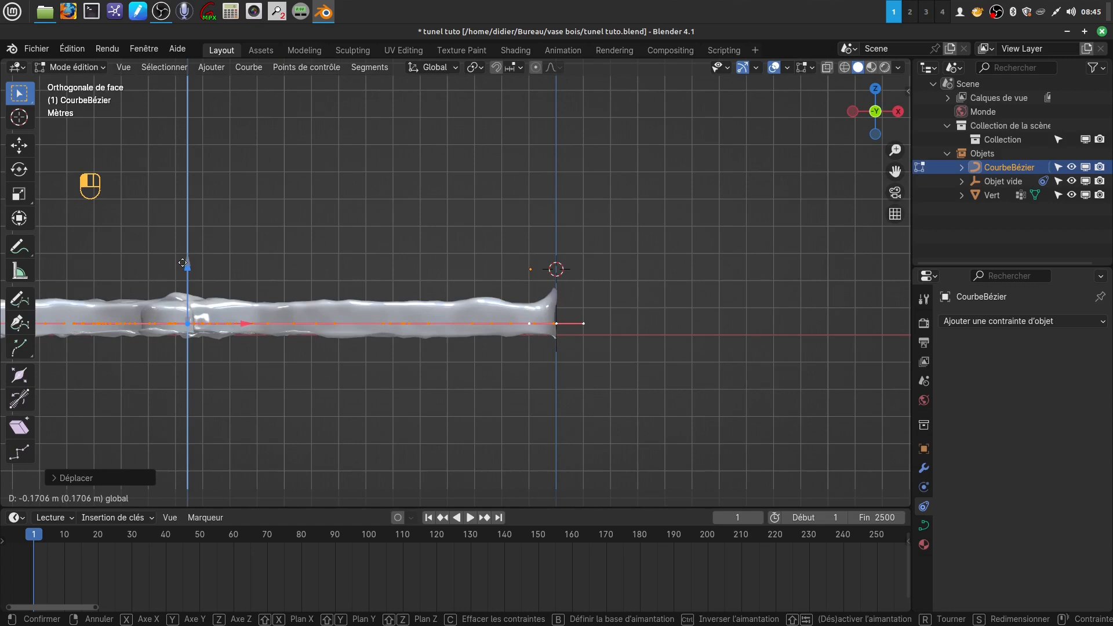
Finish adjusting the height of the Bézier curve's control points inside the tunnel and return to Object Mode.
{"action": "left_click_drag", "start_coordinate": [184, 263], "coordinate": [188, 261]}
{"action": "middle_click_drag", "start_coordinate": [560, 392], "coordinate": [450, 404]}
{"action": "key", "text": "Tab"}
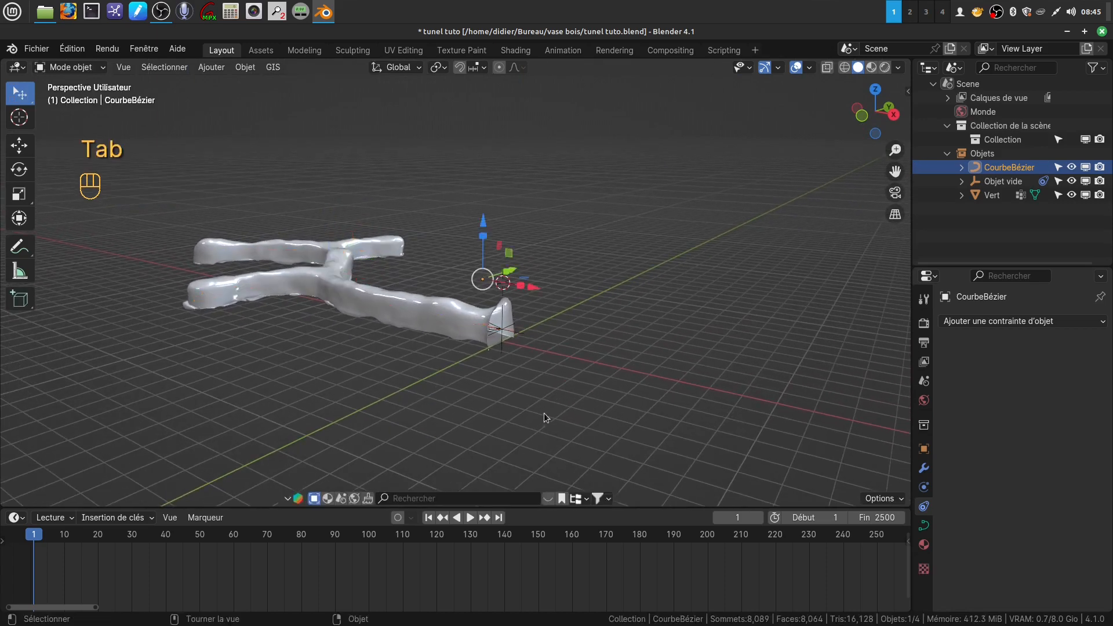
Play the animation to check that the camera travels inside the tunnel, rewind to frame 1, and deselect everything.
{"action": "scroll", "coordinate": [545, 415], "scroll_direction": "up", "scroll_amount": 2}
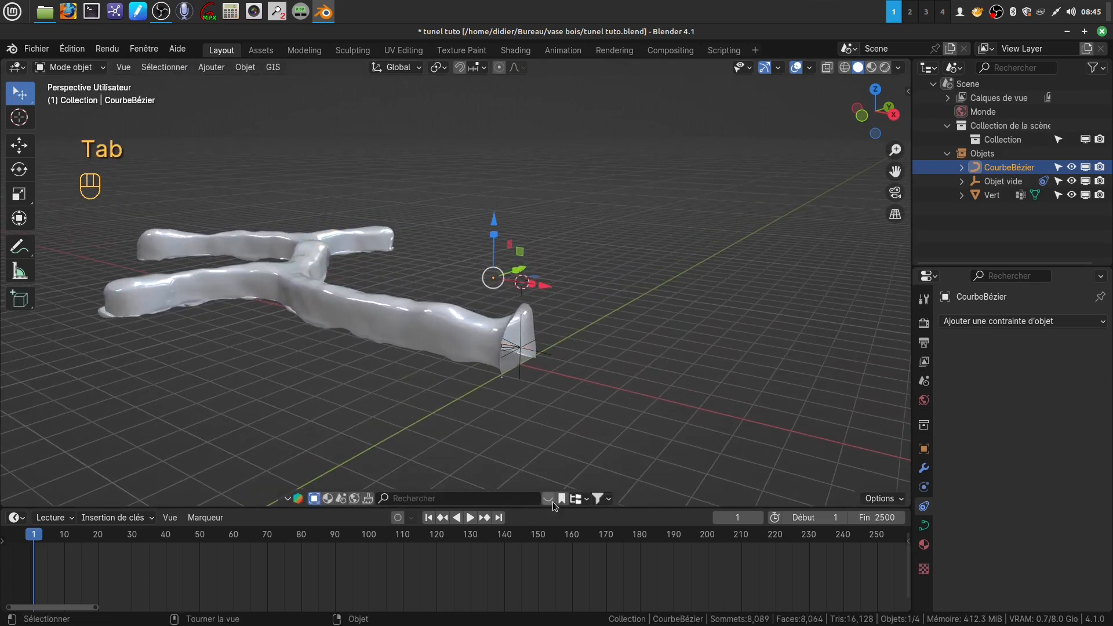
{"action": "left_click", "coordinate": [470, 518]}
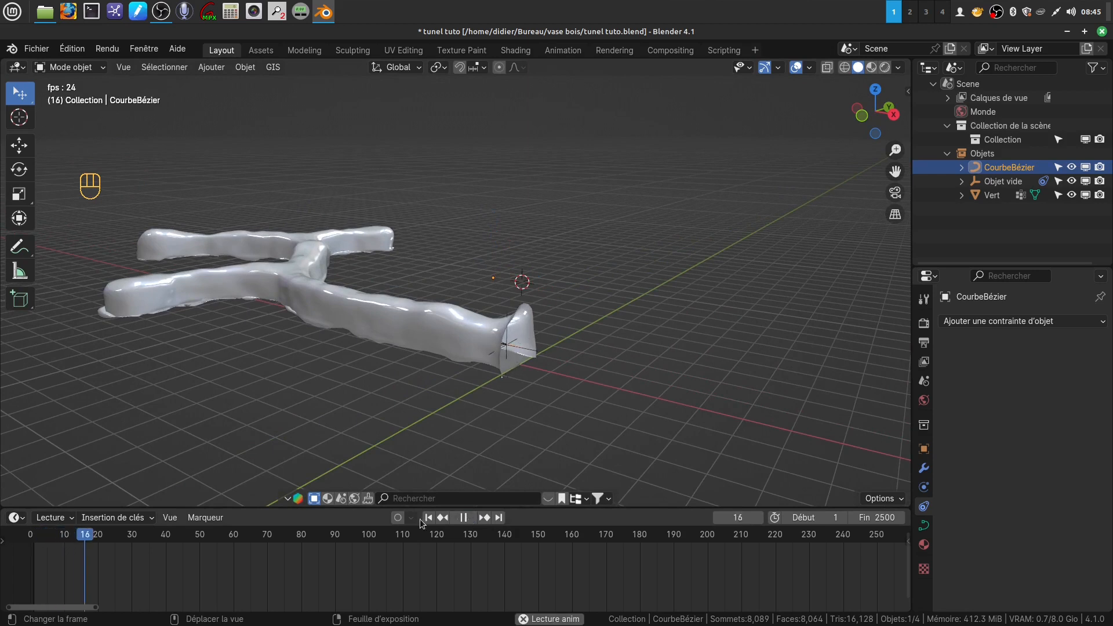
{"action": "key", "text": "space"}
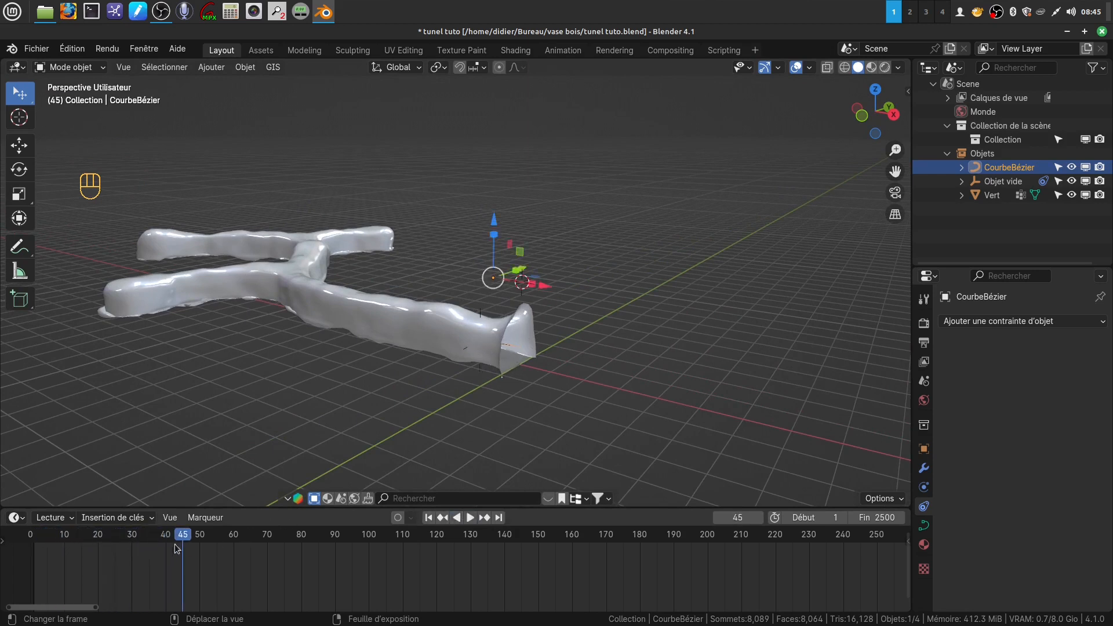
{"action": "left_click_drag", "start_coordinate": [175, 544], "coordinate": [34, 543]}
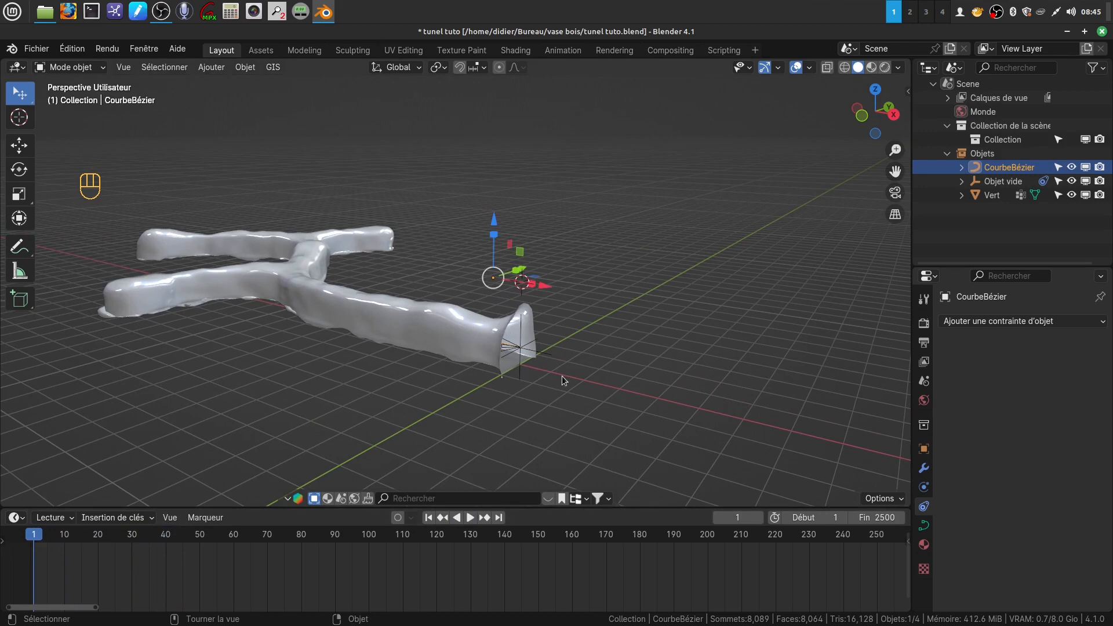
{"action": "middle_click_drag", "start_coordinate": [566, 371], "coordinate": [484, 347], "text": "shift"}
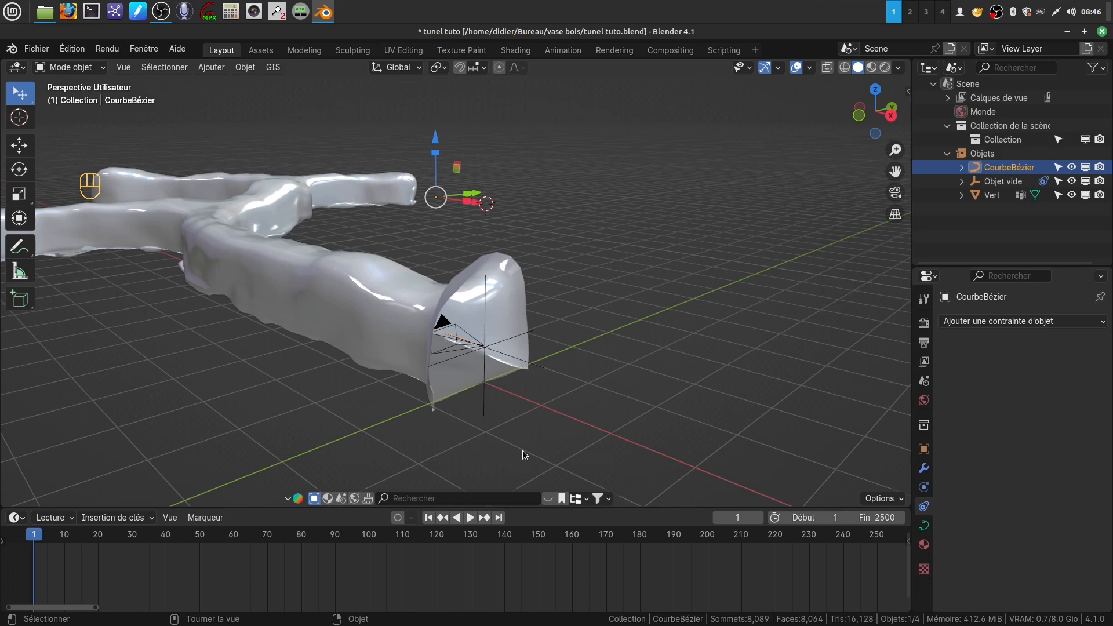
{"action": "left_click", "coordinate": [505, 452]}
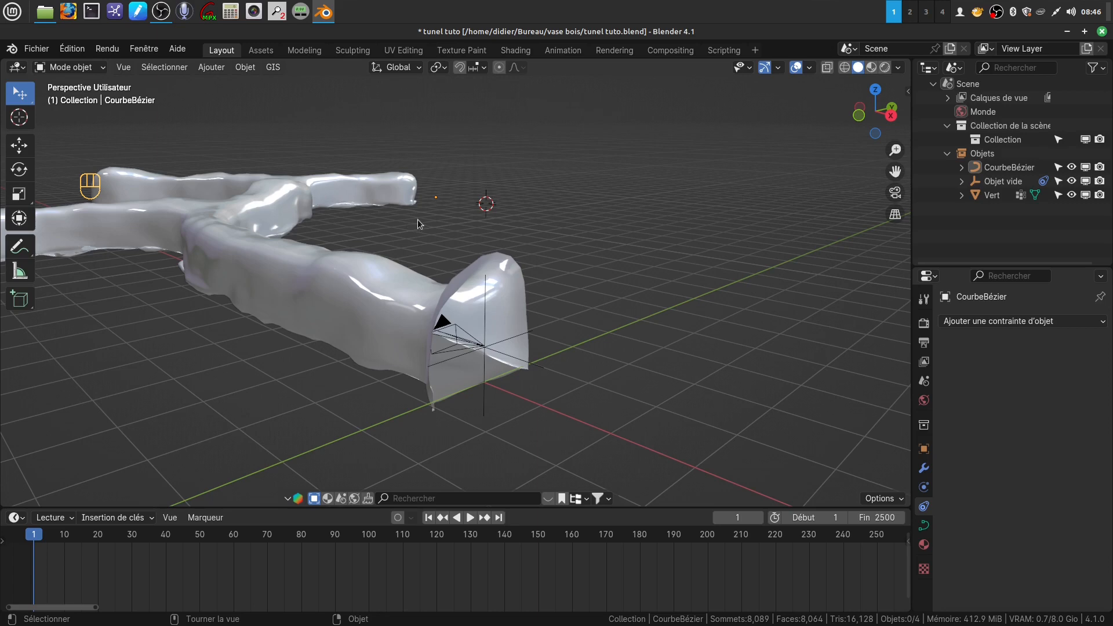
Add a point light and lower it vertically onto the empty at the tunnel entrance.
{"action": "middle_click_drag", "start_coordinate": [418, 219], "coordinate": [647, 499]}
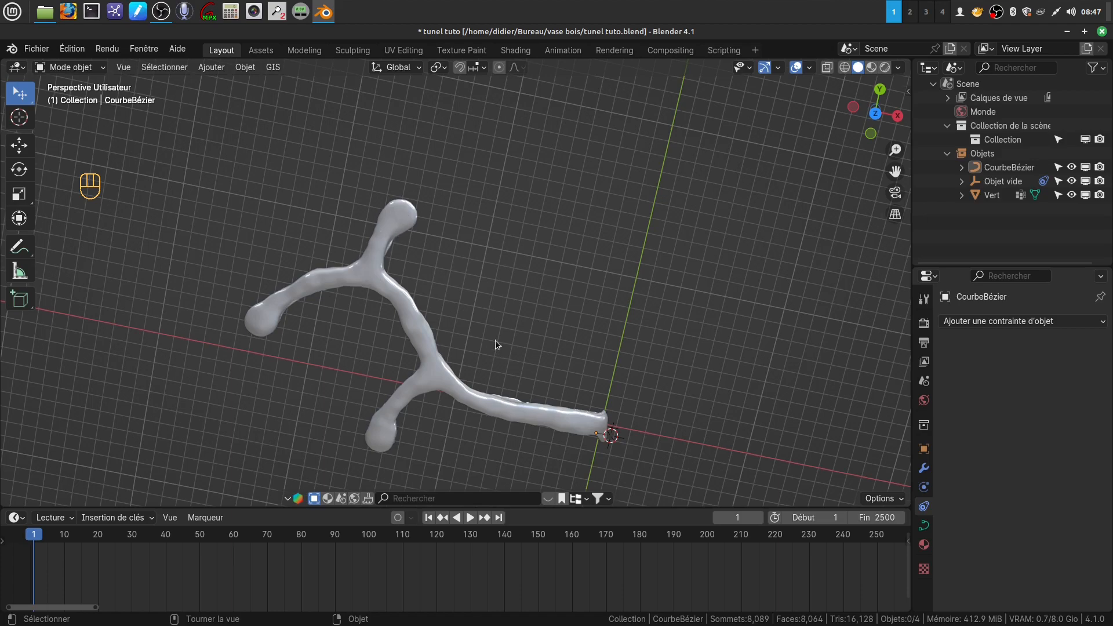
{"action": "middle_click_drag", "start_coordinate": [495, 340], "coordinate": [517, 260]}
{"action": "scroll", "coordinate": [545, 405], "scroll_direction": "up", "scroll_amount": 4}
{"action": "middle_click_drag", "start_coordinate": [545, 405], "coordinate": [538, 352], "text": "shift"}
{"action": "scroll", "coordinate": [533, 391], "scroll_direction": "up", "scroll_amount": 3}
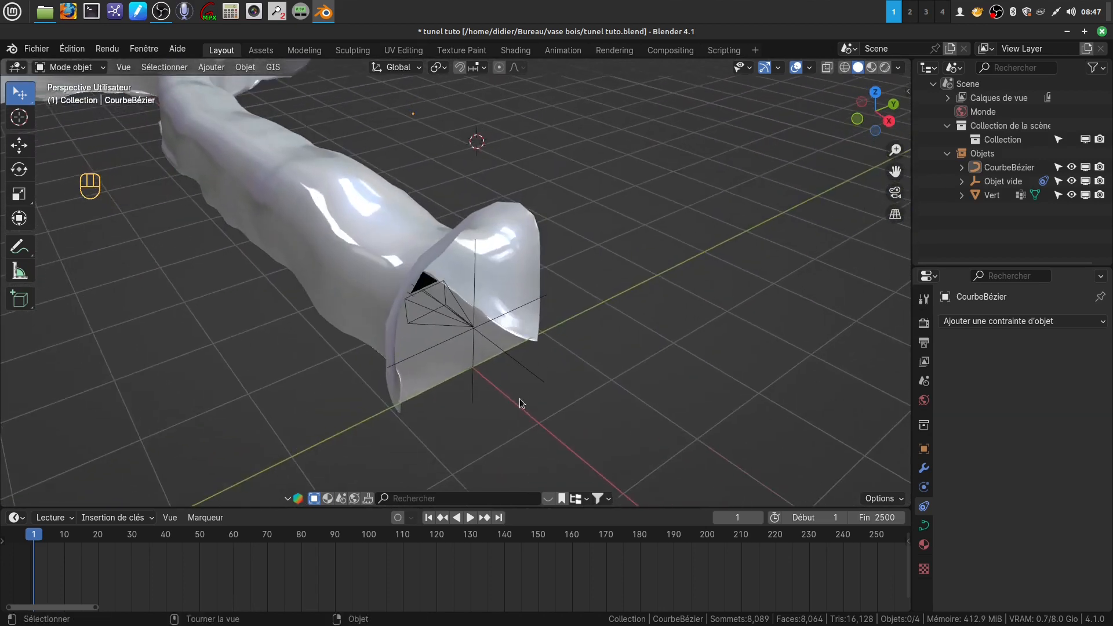
{"action": "left_click", "coordinate": [221, 68]}
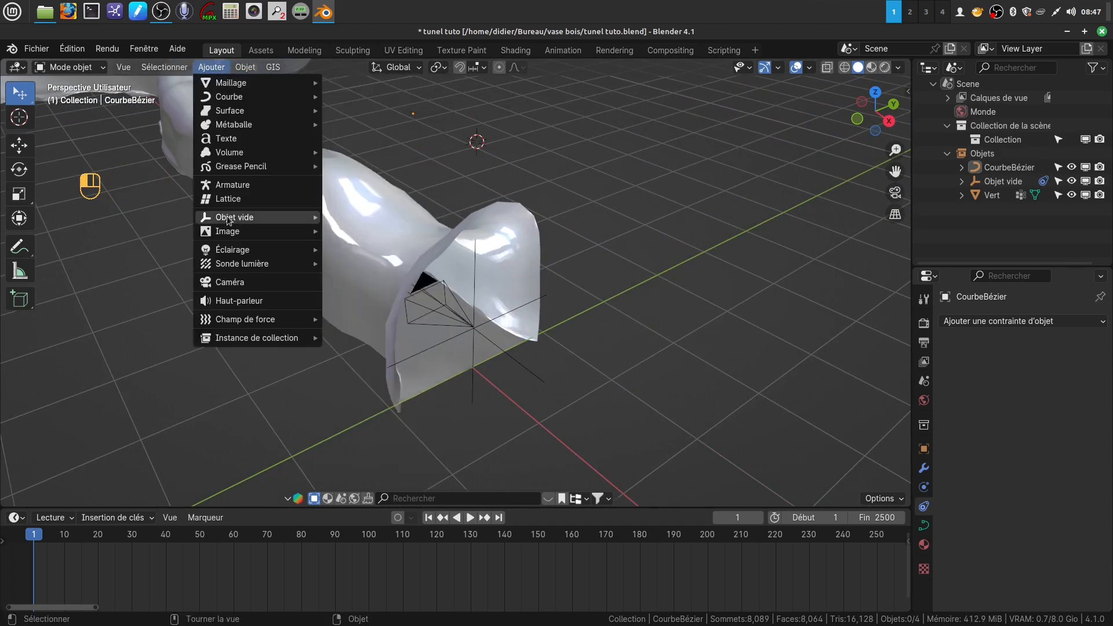
{"action": "mouse_move", "coordinate": [241, 250]}
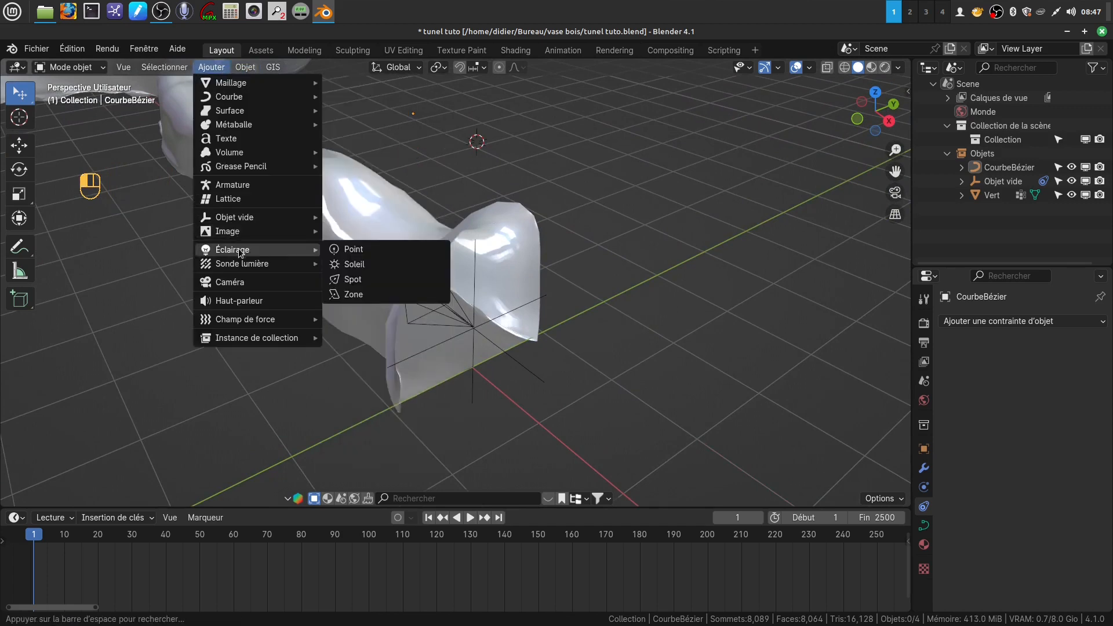
{"action": "left_click", "coordinate": [360, 251]}
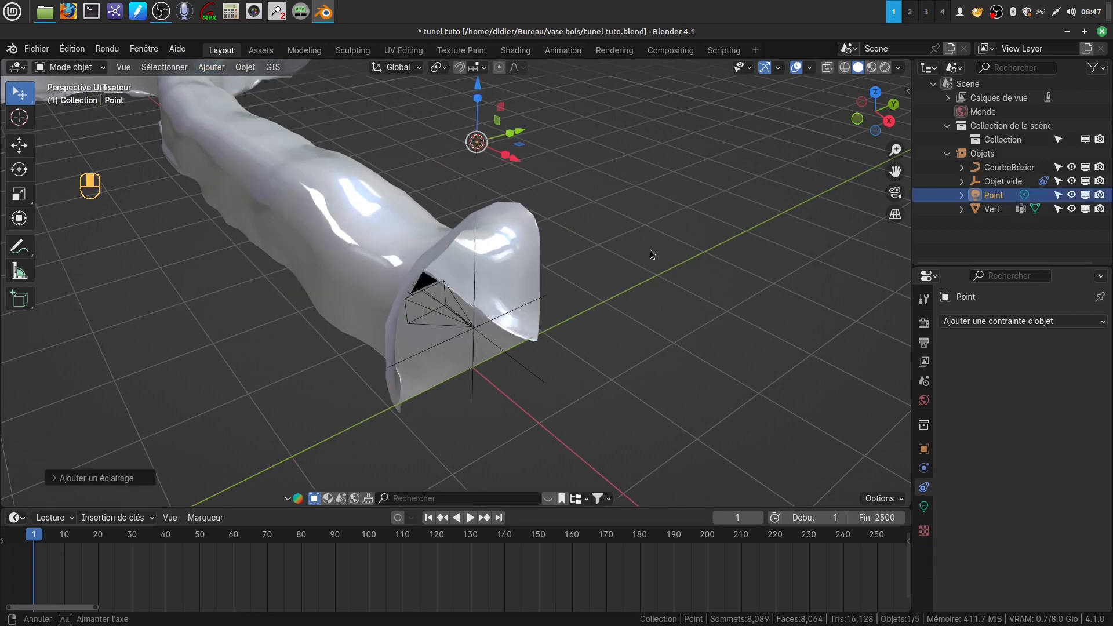
{"action": "scroll", "coordinate": [490, 147], "scroll_direction": "down", "scroll_amount": 2}
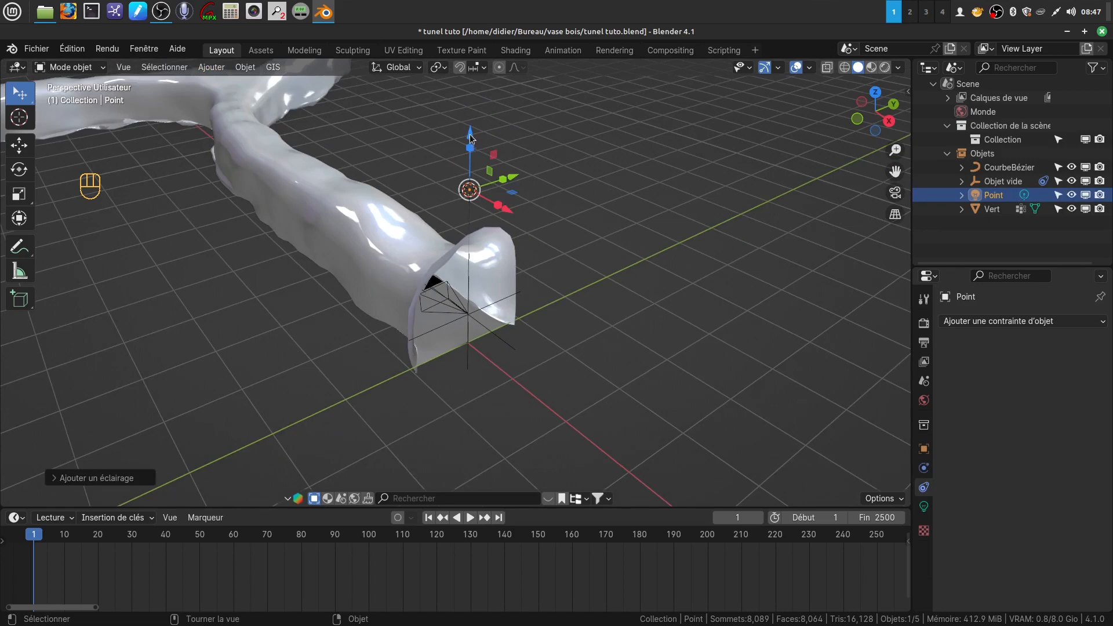
{"action": "left_click_drag", "start_coordinate": [471, 138], "coordinate": [481, 259]}
{"action": "mouse_move", "coordinate": [591, 306]}
{"action": "middle_mouse_down"}
{"action": "mouse_move", "coordinate": [602, 299]}
{"action": "mouse_move", "coordinate": [592, 305]}
{"action": "middle_mouse_up"}
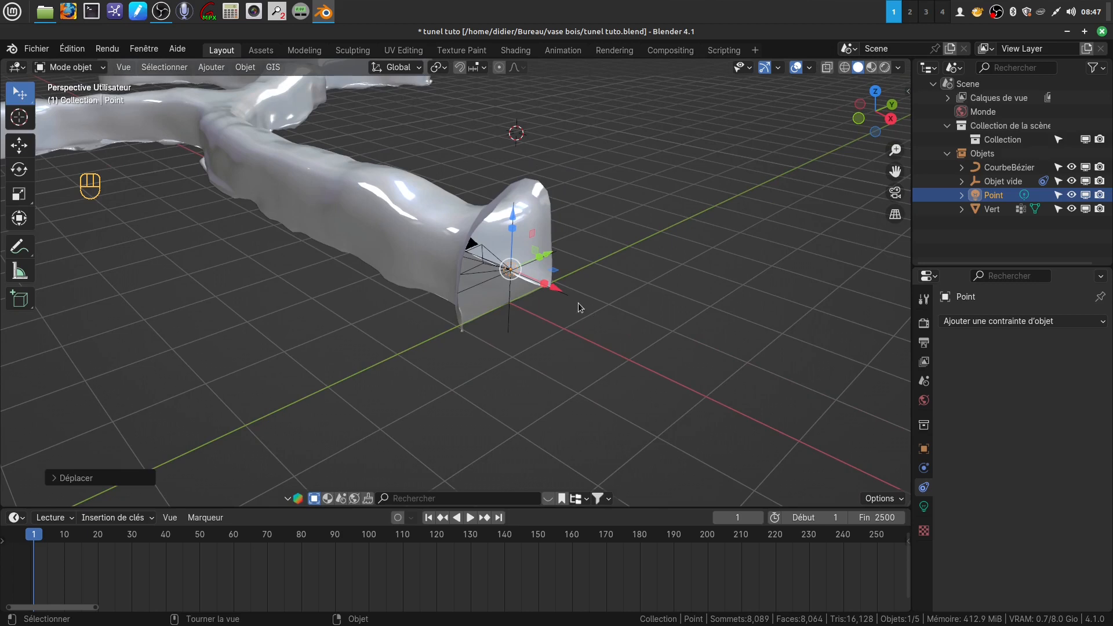
Parent the point light to the empty at the tunnel entrance and clear the selection.
{"action": "key", "text": "shift"}
{"action": "left_click", "coordinate": [508, 319], "text": "shift"}
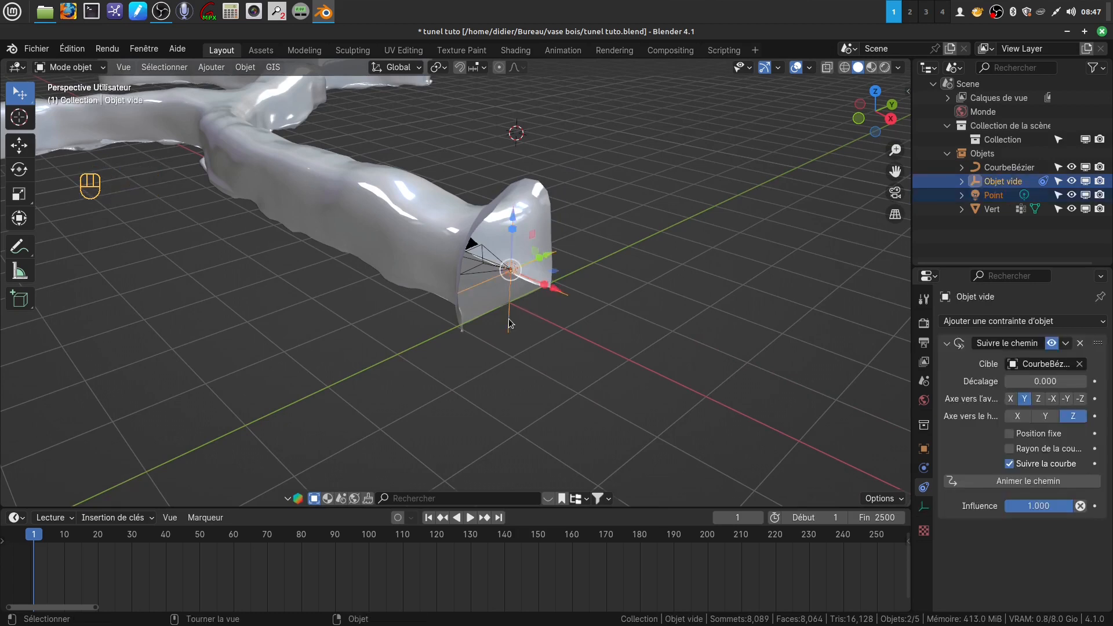
{"action": "key", "text": "ctrl+p"}
{"action": "left_click", "coordinate": [566, 332]}
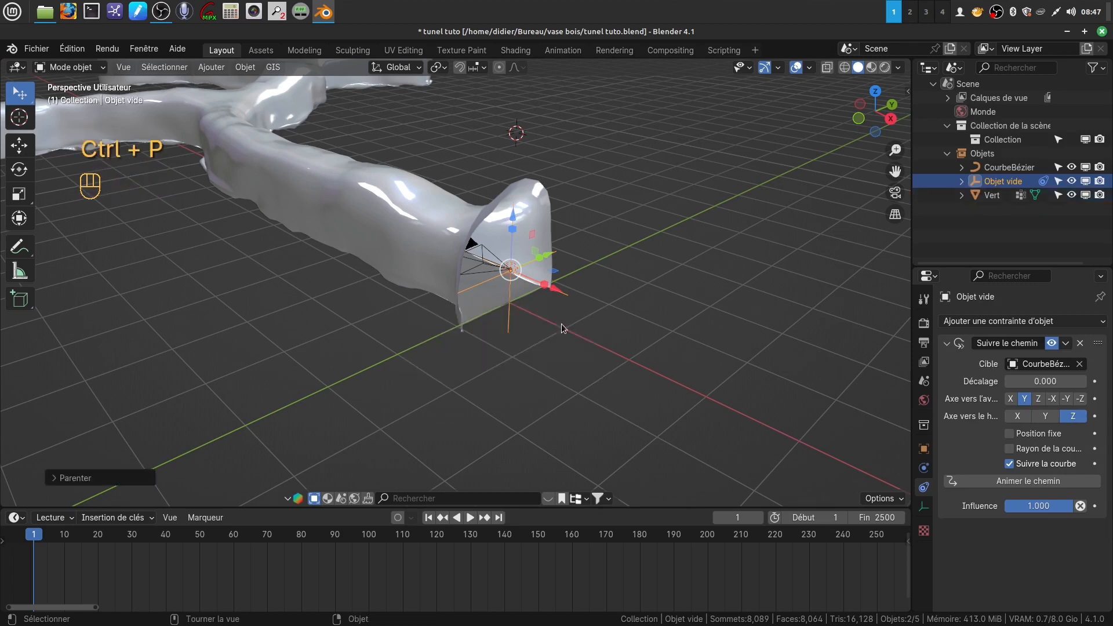
{"action": "left_click", "coordinate": [546, 395]}
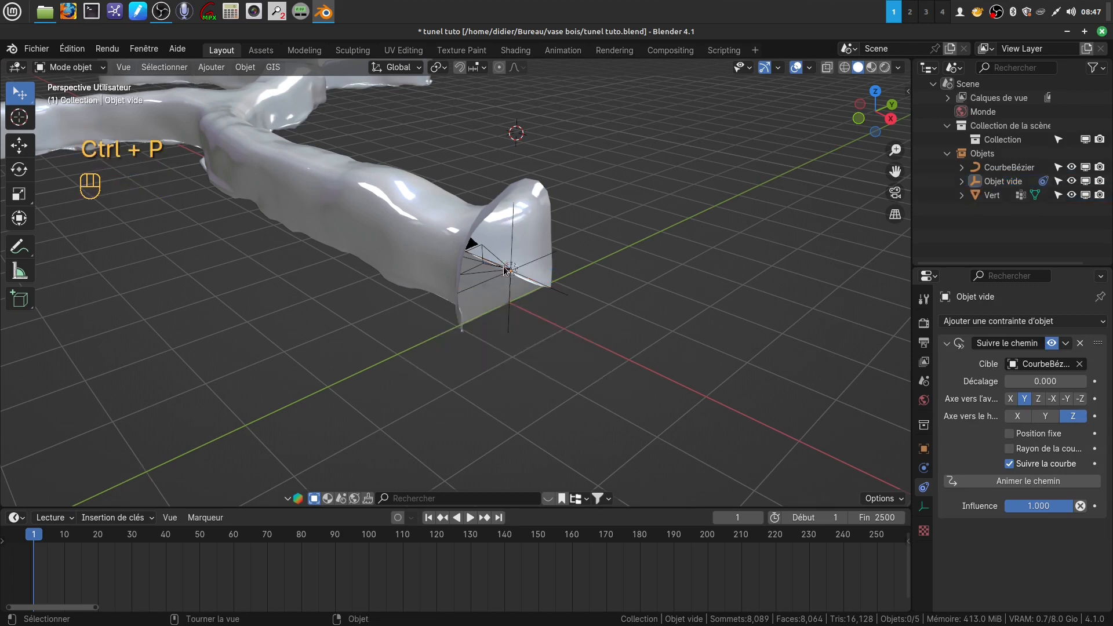
Play the animation to check that the light follows the empty, and return to frame 1.
{"action": "left_click", "coordinate": [470, 518]}
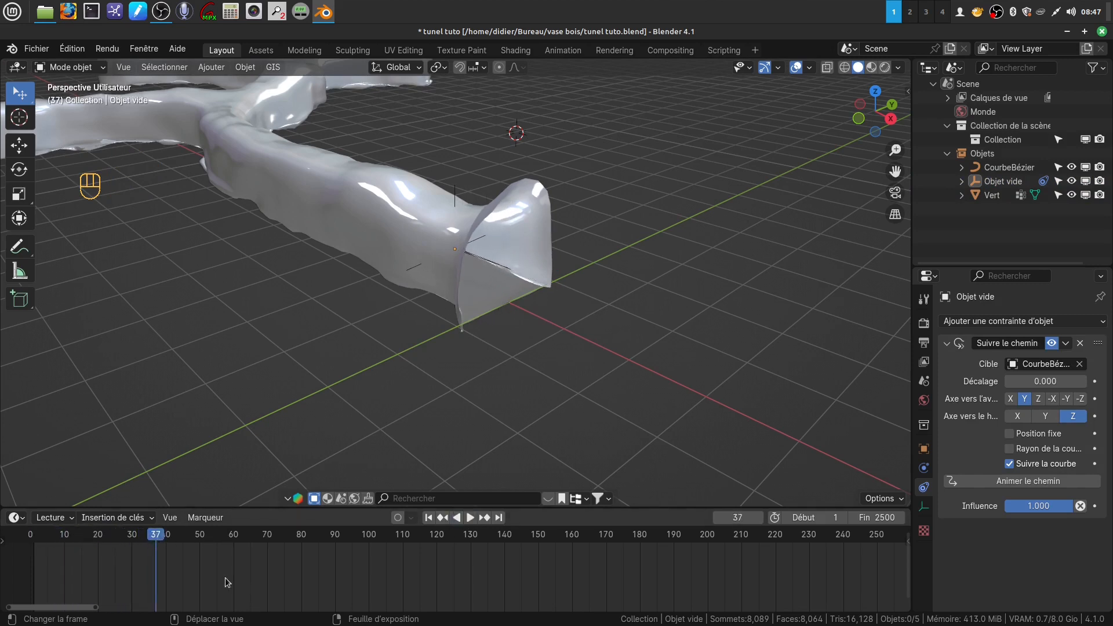
{"action": "left_click_drag", "start_coordinate": [154, 537], "coordinate": [36, 538]}
{"action": "key", "text": "space"}
View the tunnel interior through the camera and switch the viewport to rendered shading.
{"action": "middle_click_drag", "start_coordinate": [438, 373], "coordinate": [408, 361]}
{"action": "middle_click_drag", "start_coordinate": [490, 328], "coordinate": [480, 418], "text": "shift"}
{"action": "scroll", "coordinate": [480, 418], "scroll_direction": "up", "scroll_amount": 3}
{"action": "middle_click_drag", "start_coordinate": [469, 371], "coordinate": [525, 384]}
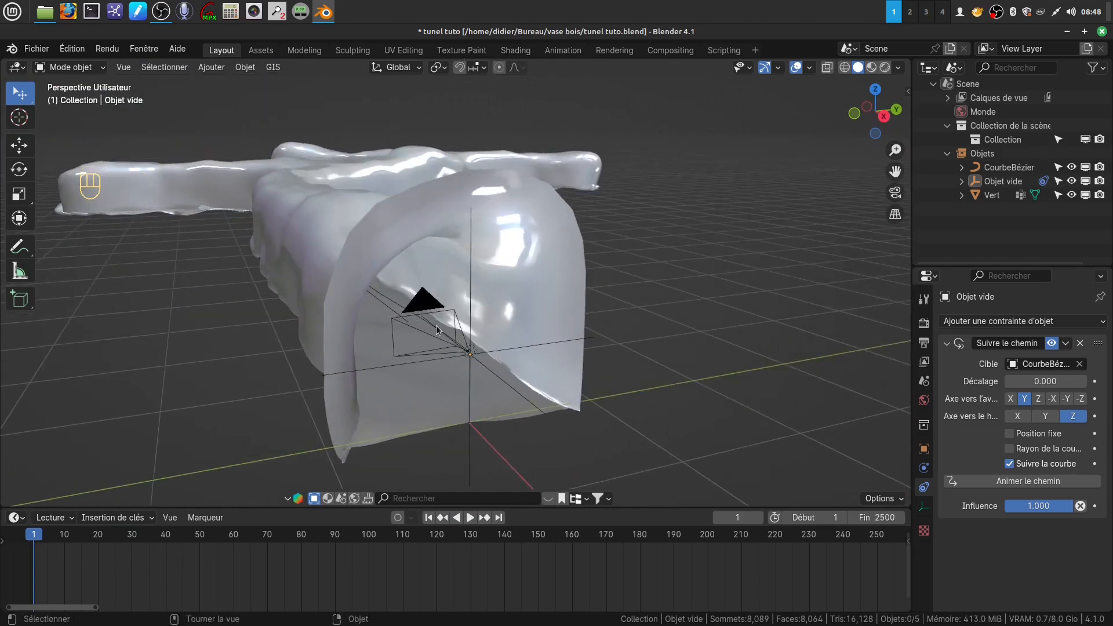
{"action": "middle_click_drag", "start_coordinate": [791, 373], "coordinate": [609, 373], "text": "shift"}
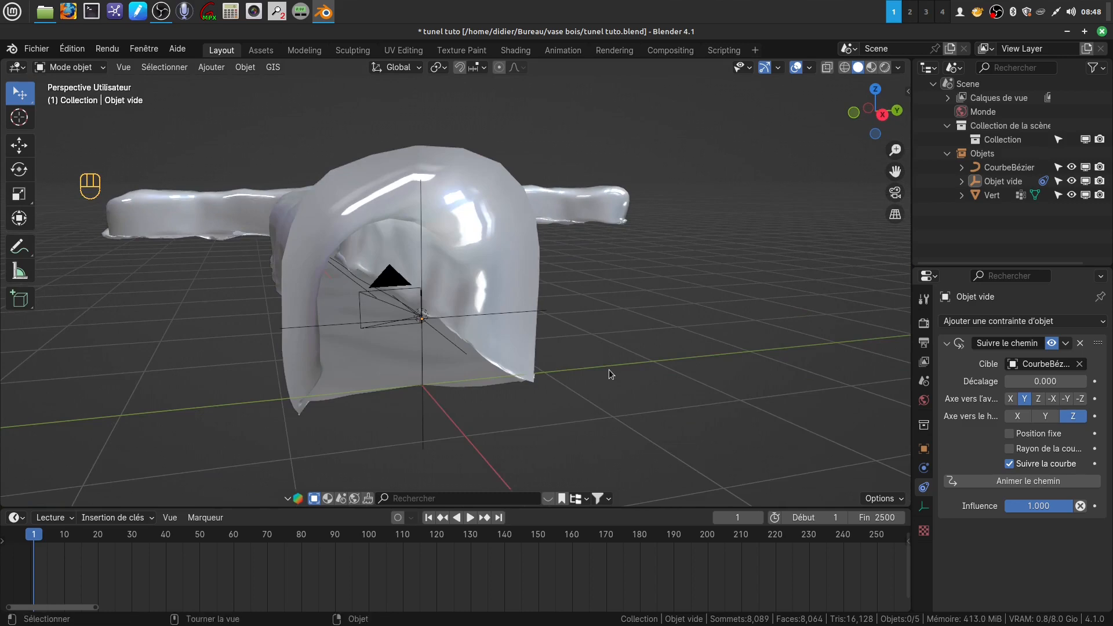
{"action": "key", "text": "KP_0"}
{"action": "key", "text": "KP_0"}
{"action": "key", "text": "KP_0"}
{"action": "key", "text": "KP_0"}
{"action": "key", "text": "KP_0"}
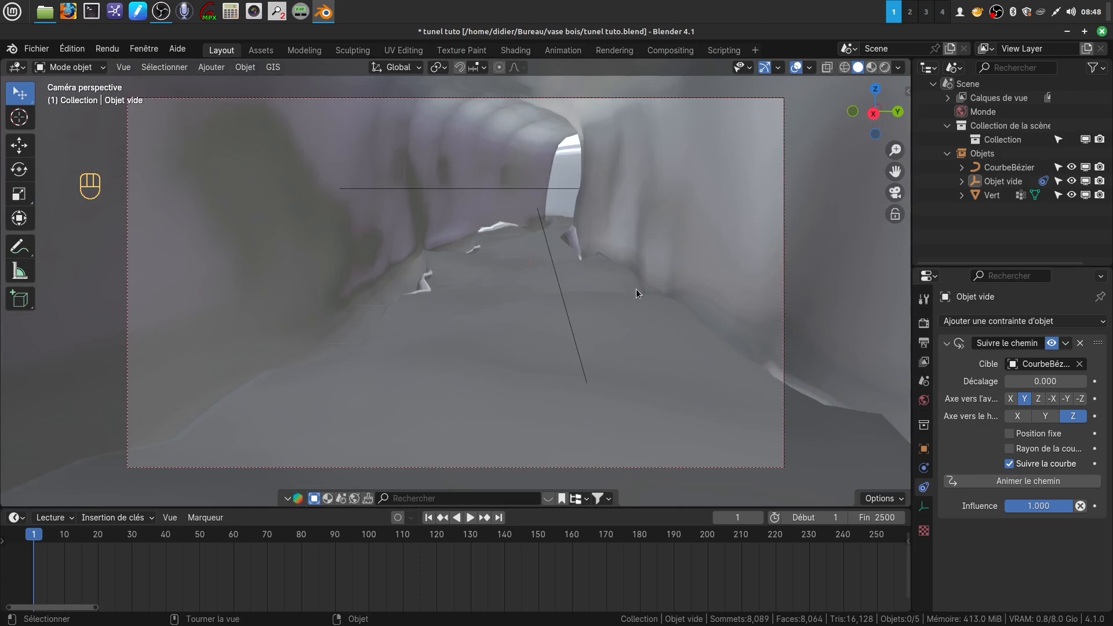
{"action": "scroll", "coordinate": [635, 289], "scroll_direction": "down", "scroll_amount": 1}
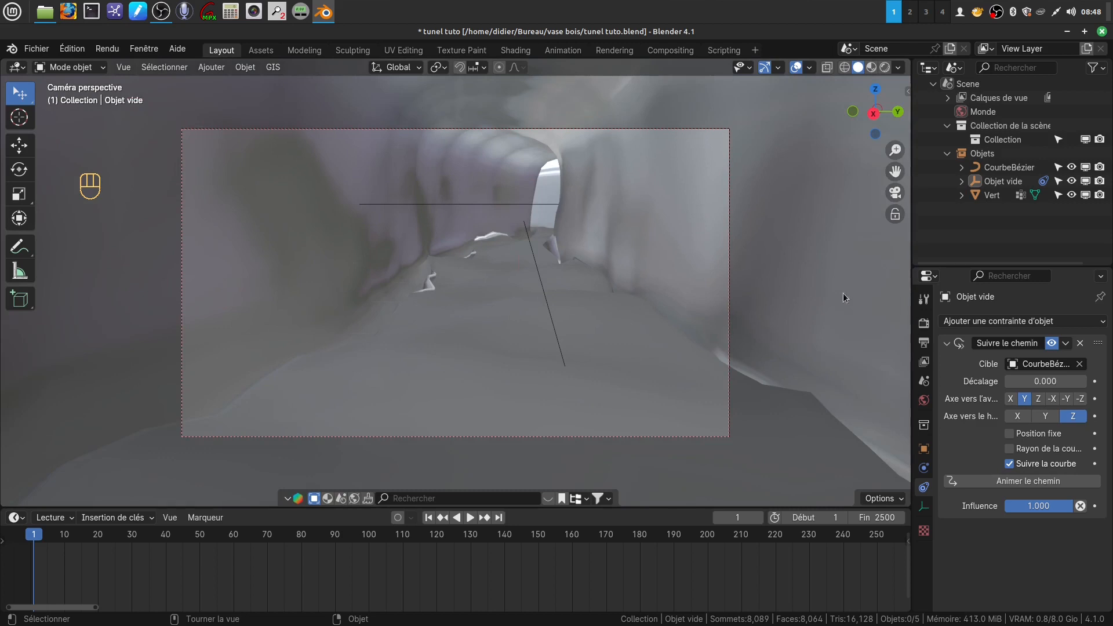
{"action": "left_click", "coordinate": [885, 68]}
{"action": "scroll", "coordinate": [717, 315], "scroll_direction": "up", "scroll_amount": 1}
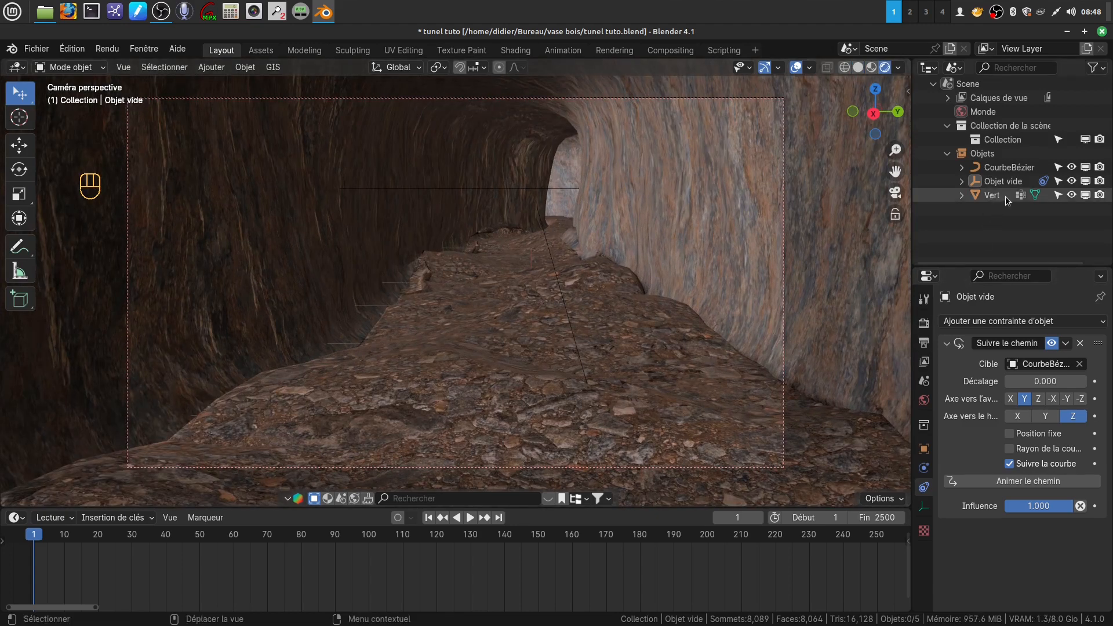
In Edit Mode, raise the Bézier curve's control points slightly to lift the camera above the tunnel floor.
{"action": "left_click", "coordinate": [1007, 166]}
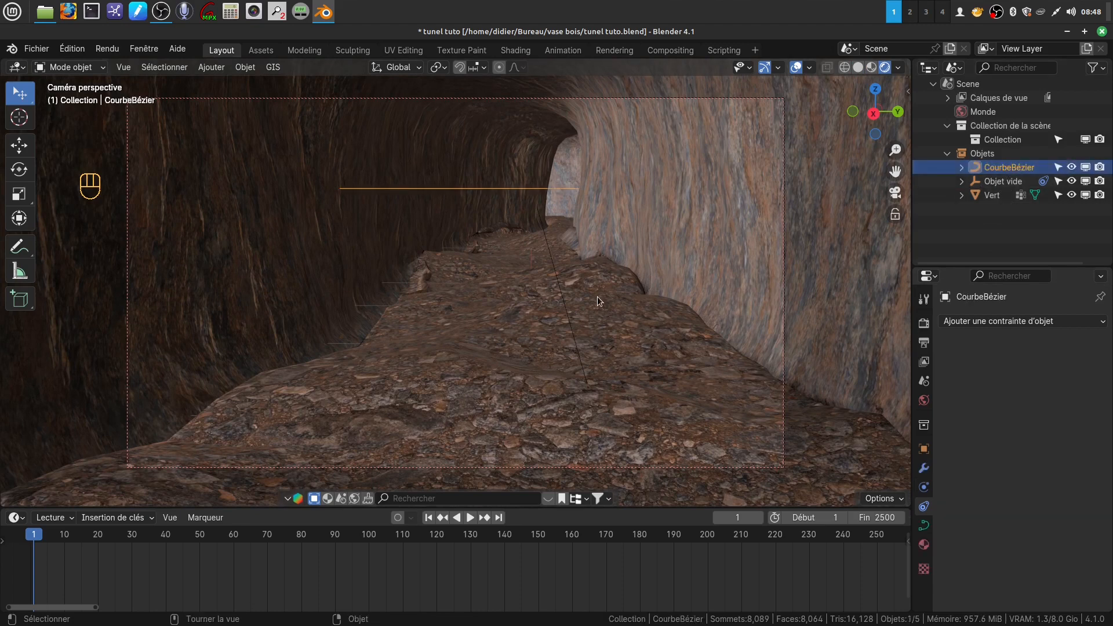
{"action": "key", "text": "Tab"}
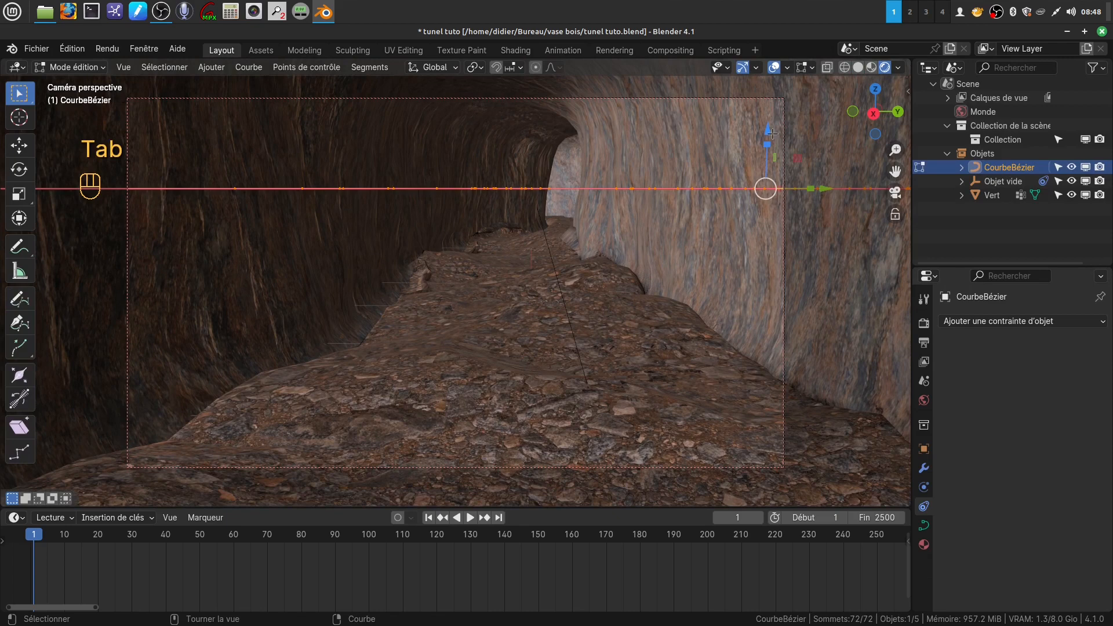
{"action": "mouse_move", "coordinate": [772, 132]}
{"action": "left_mouse_down"}
{"action": "mouse_move", "coordinate": [772, 112]}
{"action": "mouse_move", "coordinate": [776, 124]}
{"action": "left_mouse_up"}
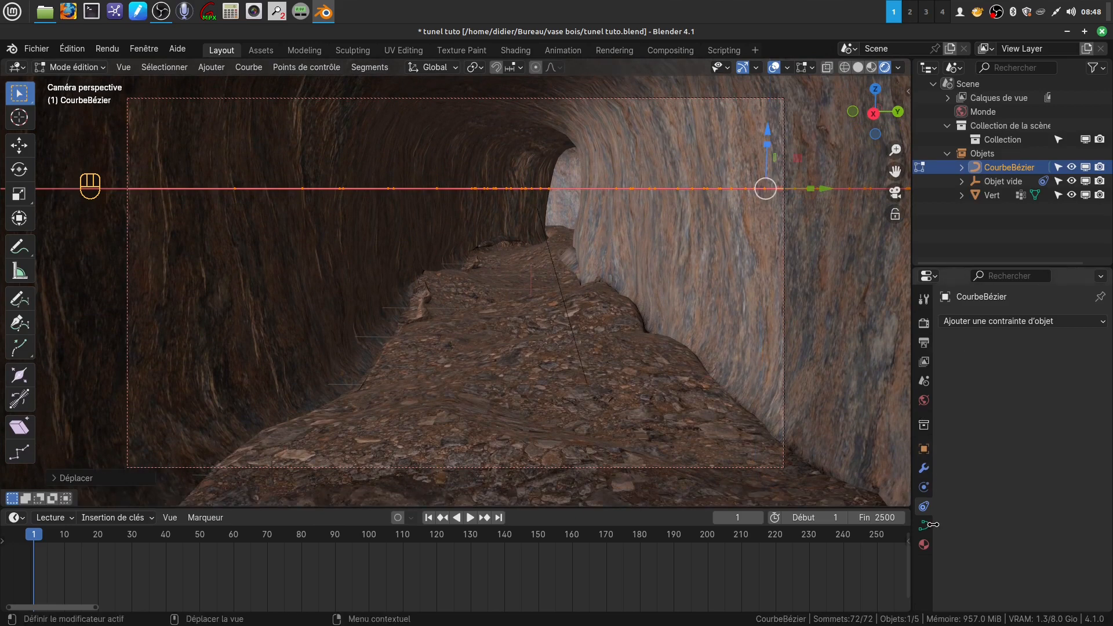
Leave the curve's Edit Mode and make the camera parented to the empty the active object.
{"action": "left_click", "coordinate": [962, 181]}
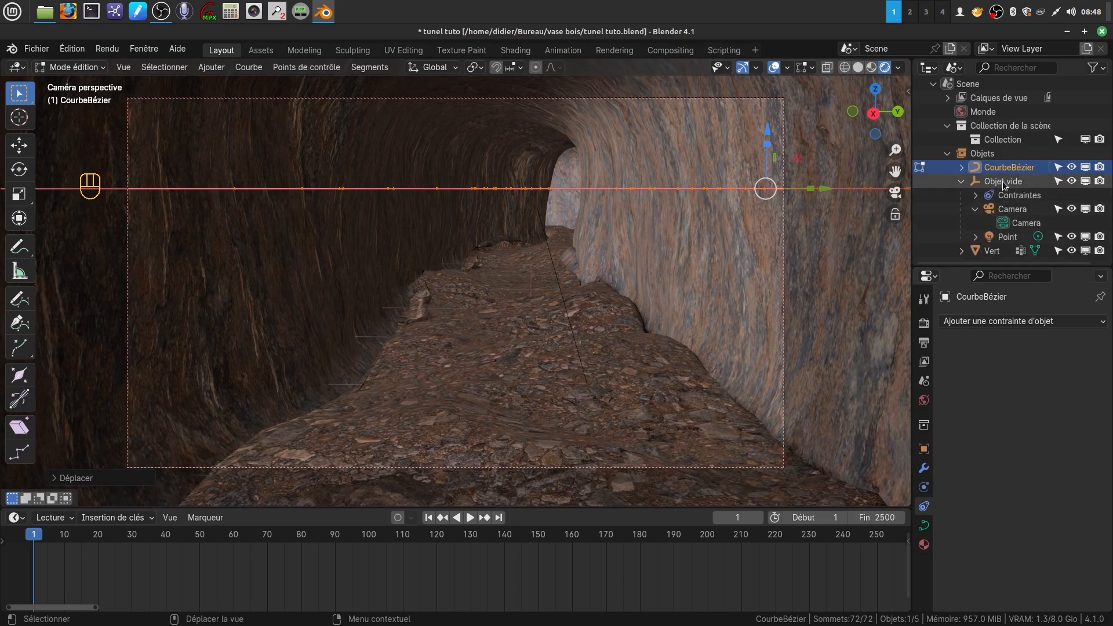
{"action": "left_click", "coordinate": [1012, 210]}
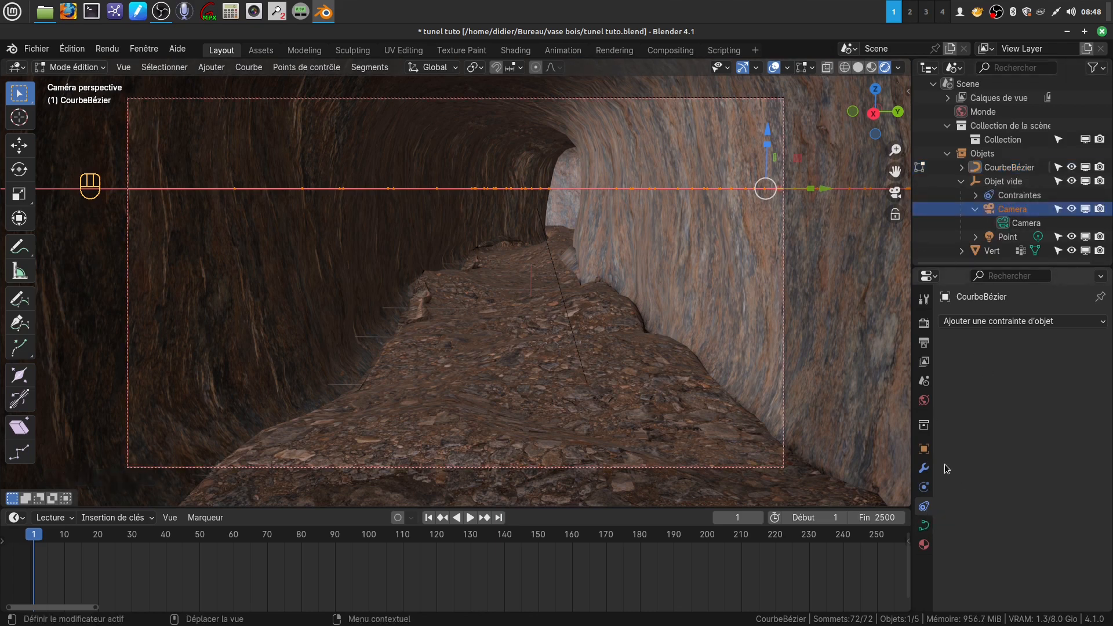
{"action": "left_click", "coordinate": [1017, 222]}
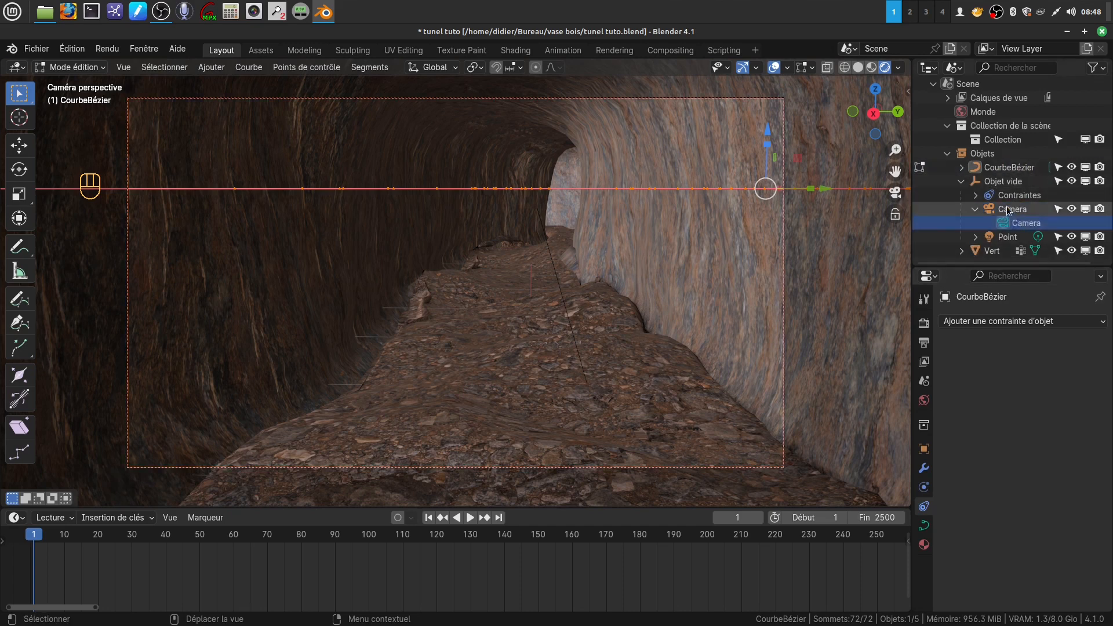
{"action": "left_click", "coordinate": [1010, 210]}
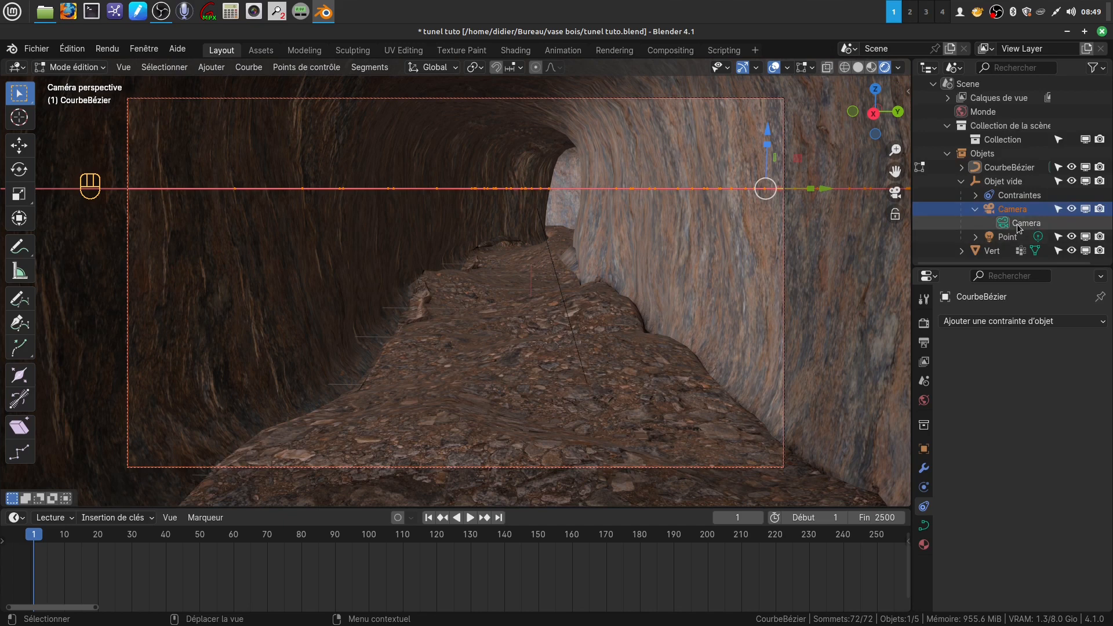
{"action": "left_click", "coordinate": [1019, 225]}
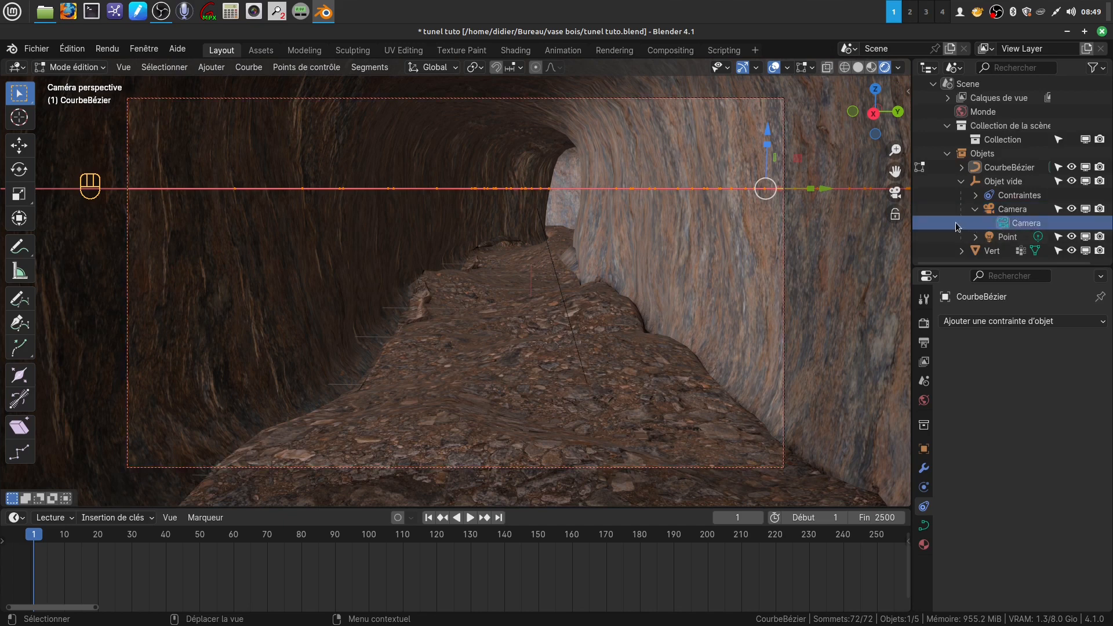
{"action": "key", "text": "Tab"}
{"action": "key", "text": "Tab"}
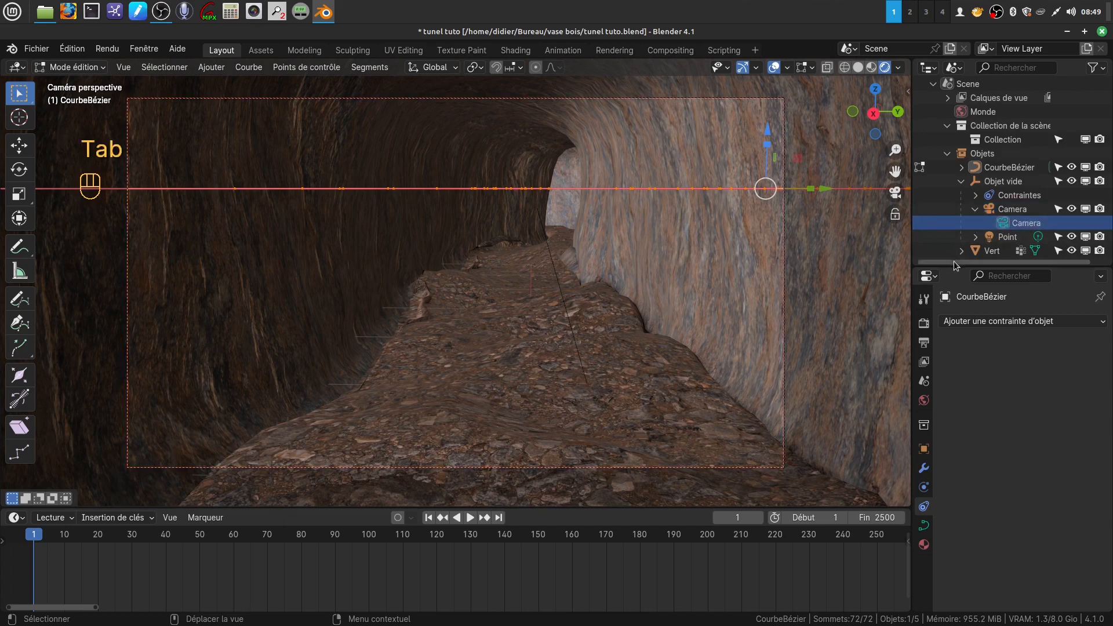
{"action": "left_click", "coordinate": [1010, 210]}
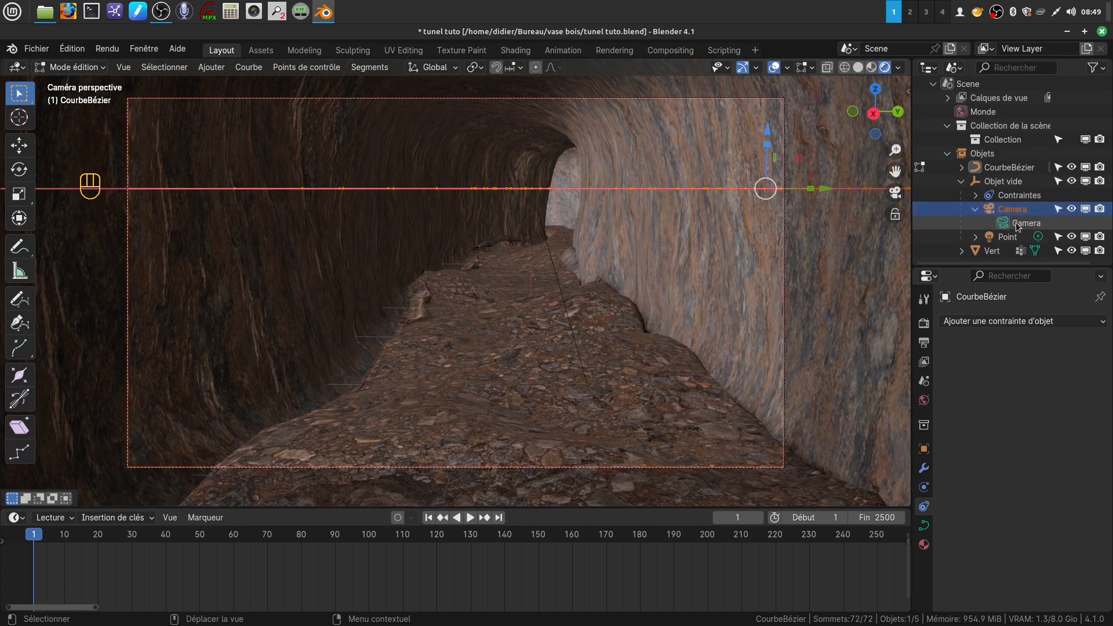
{"action": "key", "text": "Tab"}
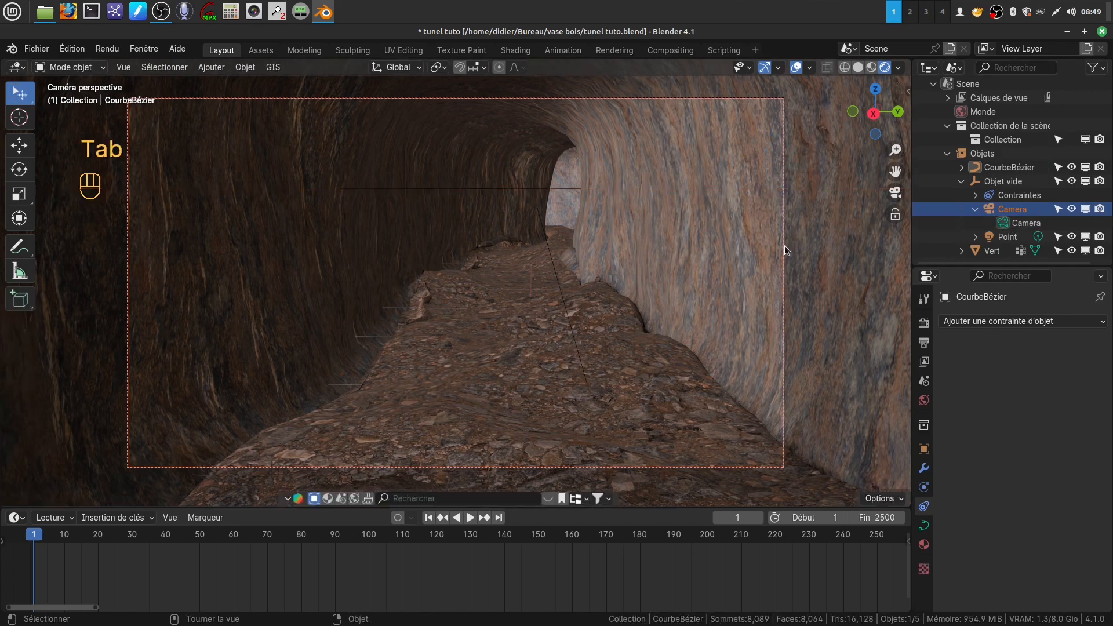
{"action": "left_click", "coordinate": [785, 251]}
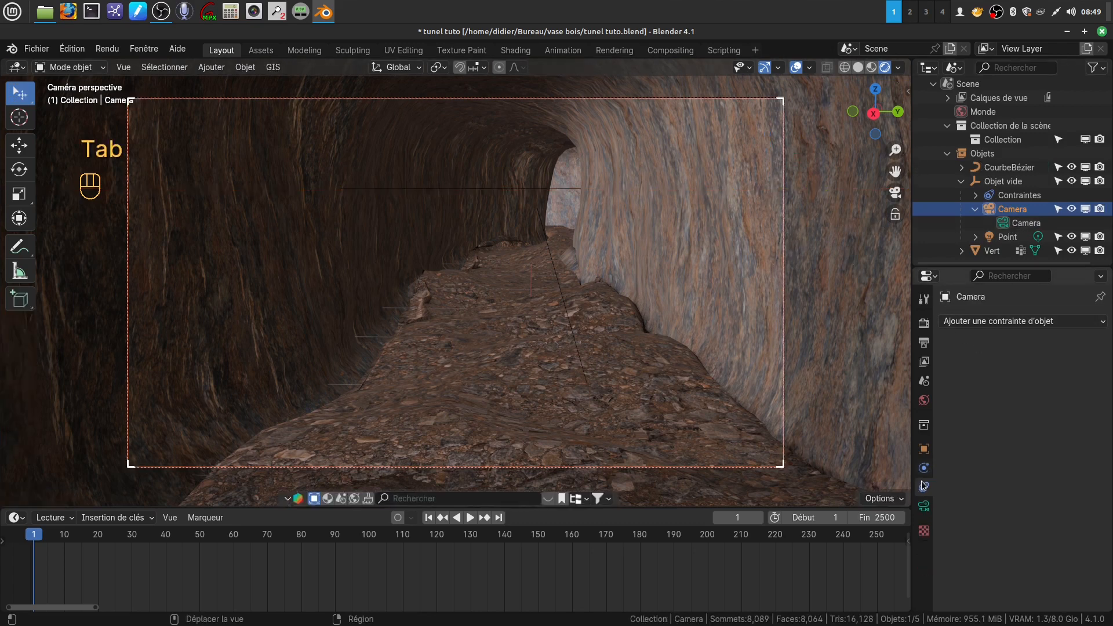
Set the camera's focal length to 38 mm, inspect the camera's placement at the tunnel entrance from outside, and return to the camera view.
{"action": "left_click", "coordinate": [925, 506]}
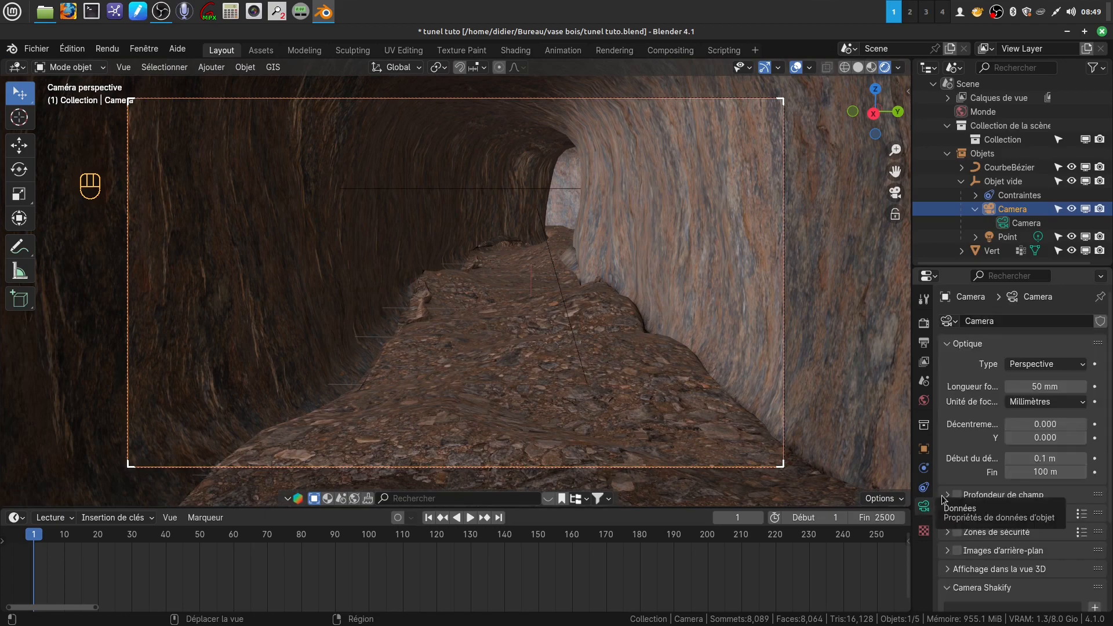
{"action": "left_click_drag", "start_coordinate": [1044, 386], "coordinate": [995, 386]}
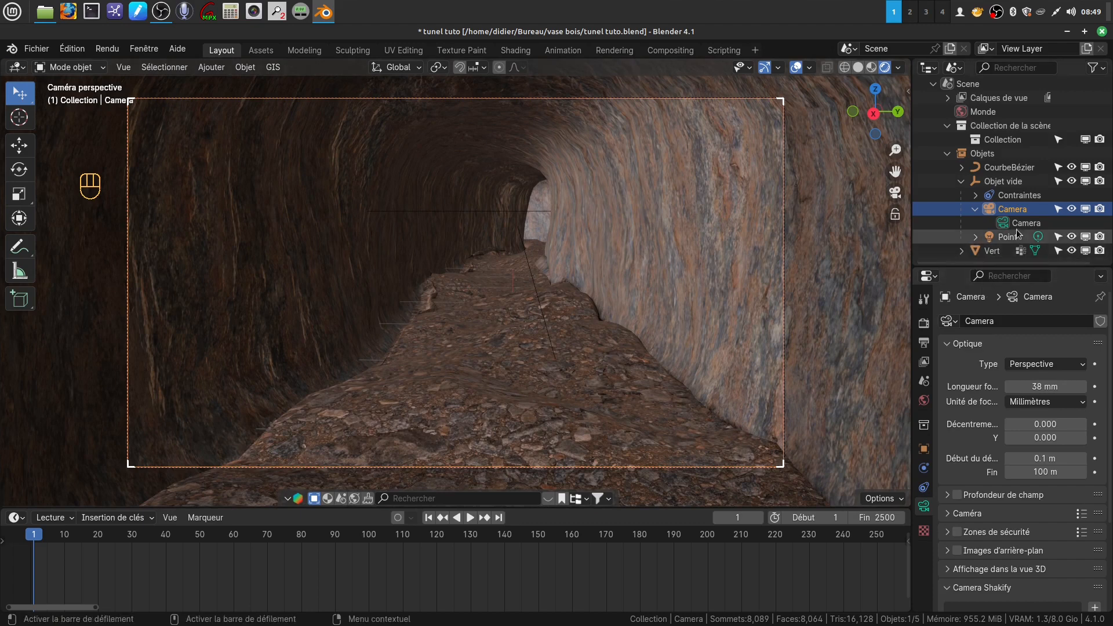
{"action": "scroll", "coordinate": [599, 276], "scroll_direction": "down", "scroll_amount": 8}
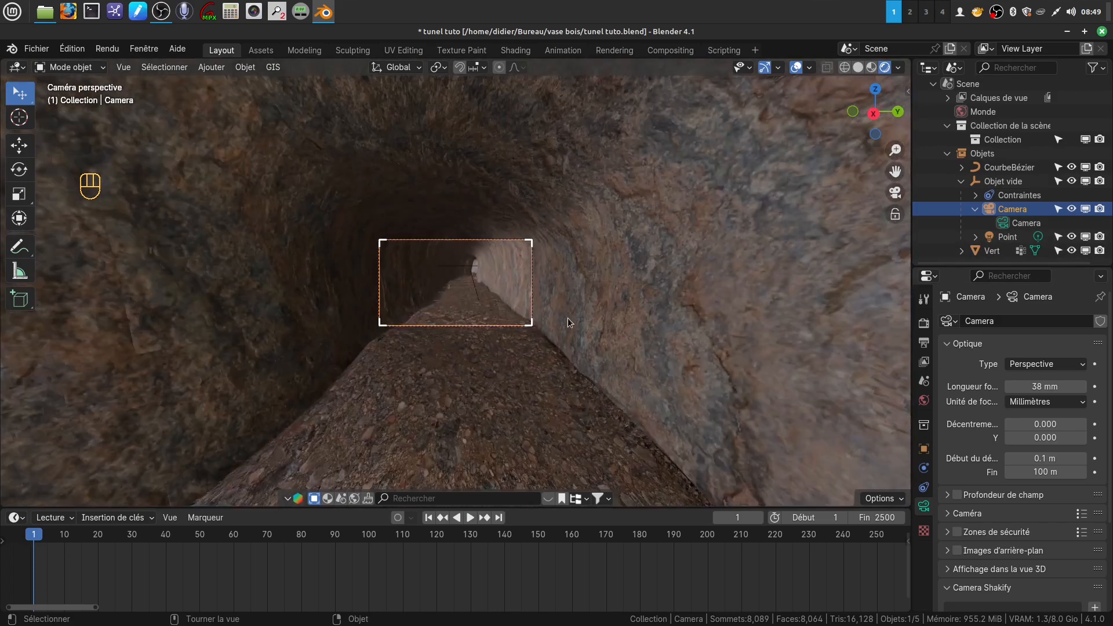
{"action": "middle_click_drag", "start_coordinate": [552, 328], "coordinate": [593, 298]}
{"action": "scroll", "coordinate": [694, 304], "scroll_direction": "down", "scroll_amount": 3}
{"action": "scroll", "coordinate": [566, 308], "scroll_direction": "up", "scroll_amount": 3}
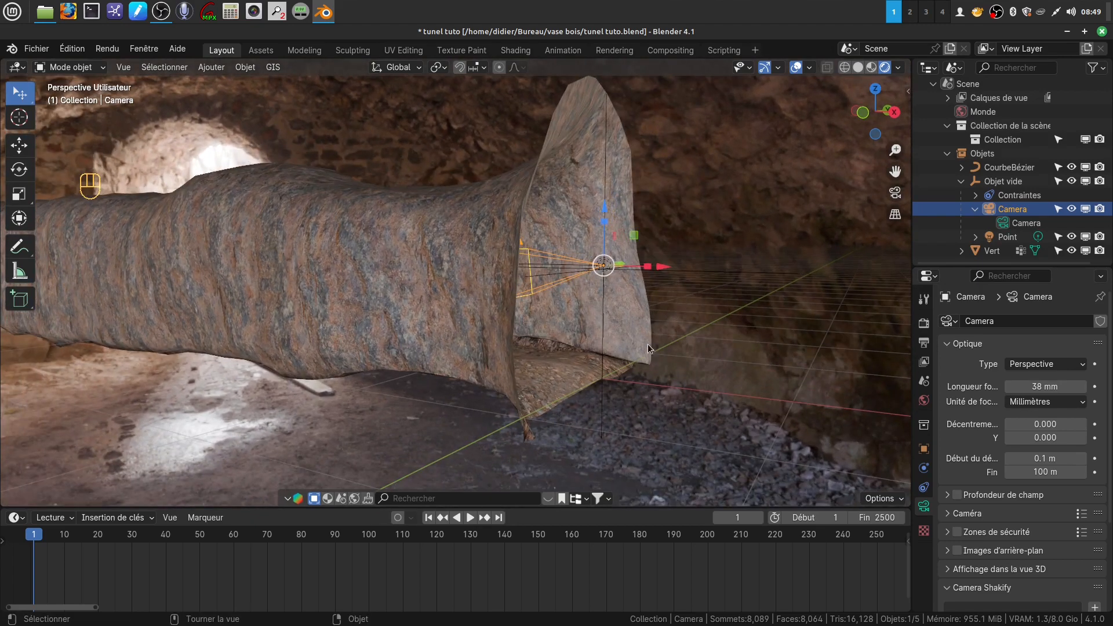
{"action": "key", "text": "KP_0"}
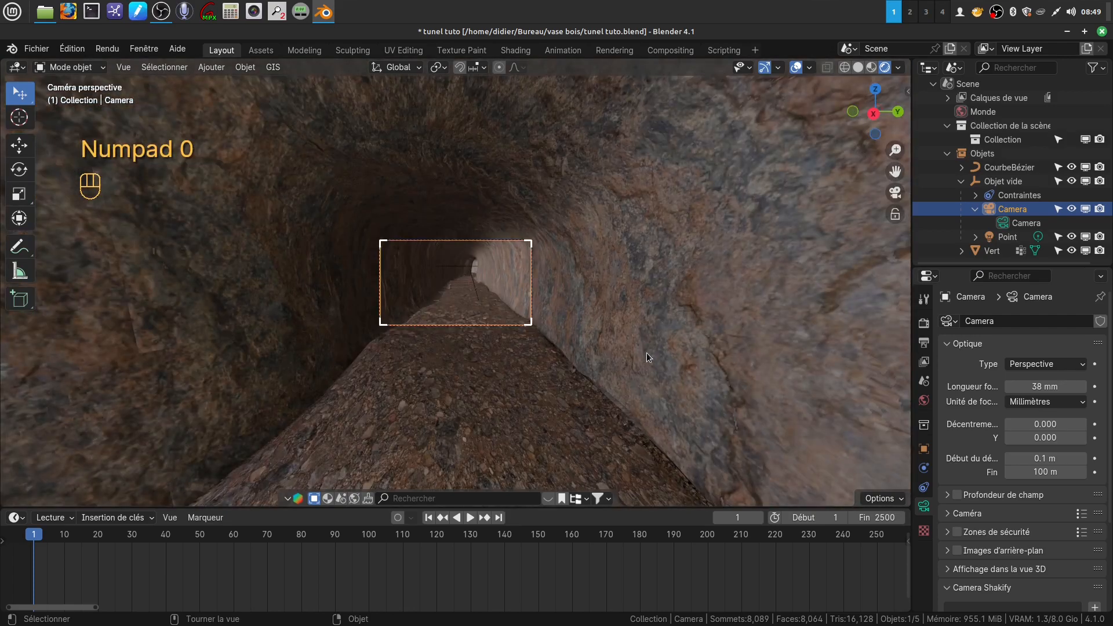
{"action": "scroll", "coordinate": [650, 368], "scroll_direction": "up", "scroll_amount": 4}
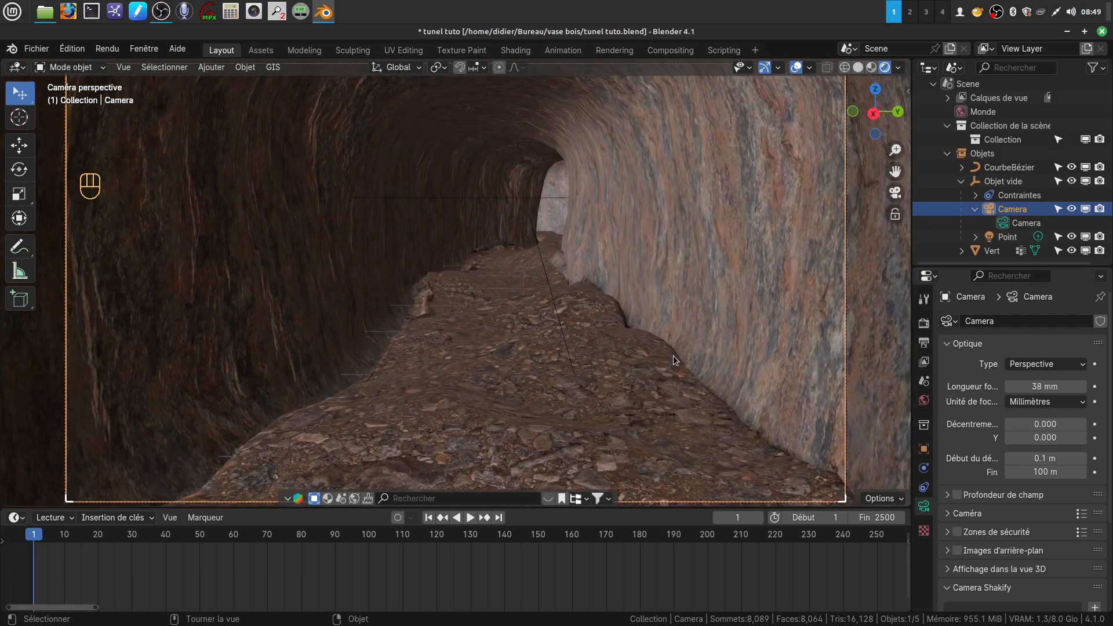
Rotate the camera about 4.8° around the global Y axis to tilt its view of the tunnel.
{"action": "key", "text": "r"}
{"action": "key", "text": "y"}
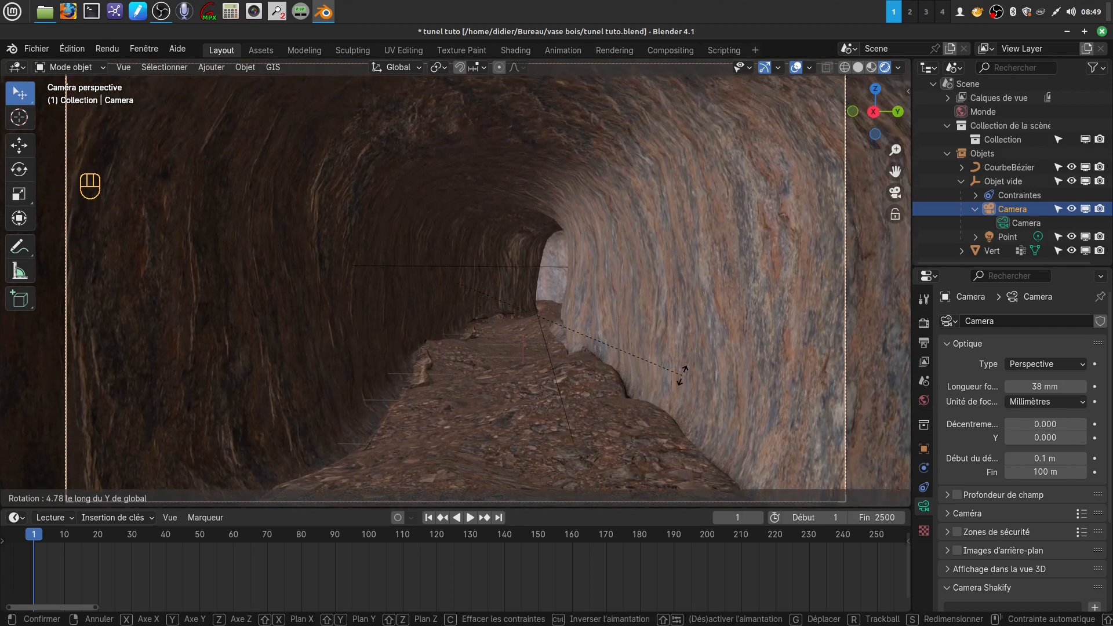
{"action": "left_click", "coordinate": [682, 374]}
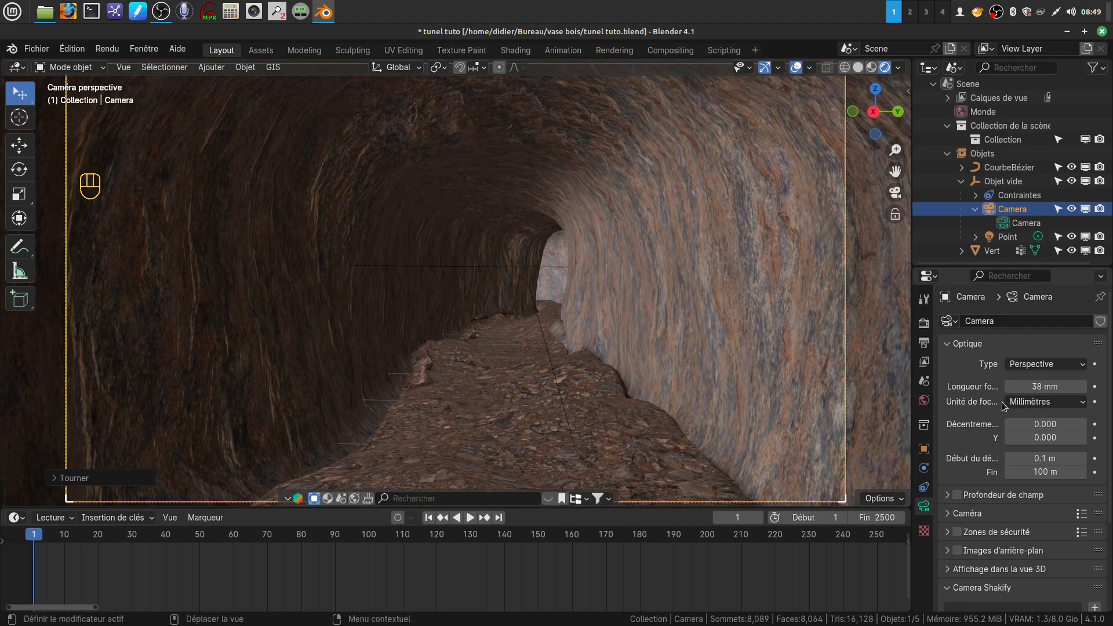
Set the camera's focal length to 26 mm while playing the animation, and stop playback near the tunnel exit at frame 2397.
{"action": "mouse_move", "coordinate": [1045, 387]}
{"action": "left_mouse_down"}
{"action": "mouse_move", "coordinate": [1068, 387]}
{"action": "mouse_move", "coordinate": [1051, 386]}
{"action": "left_mouse_up"}
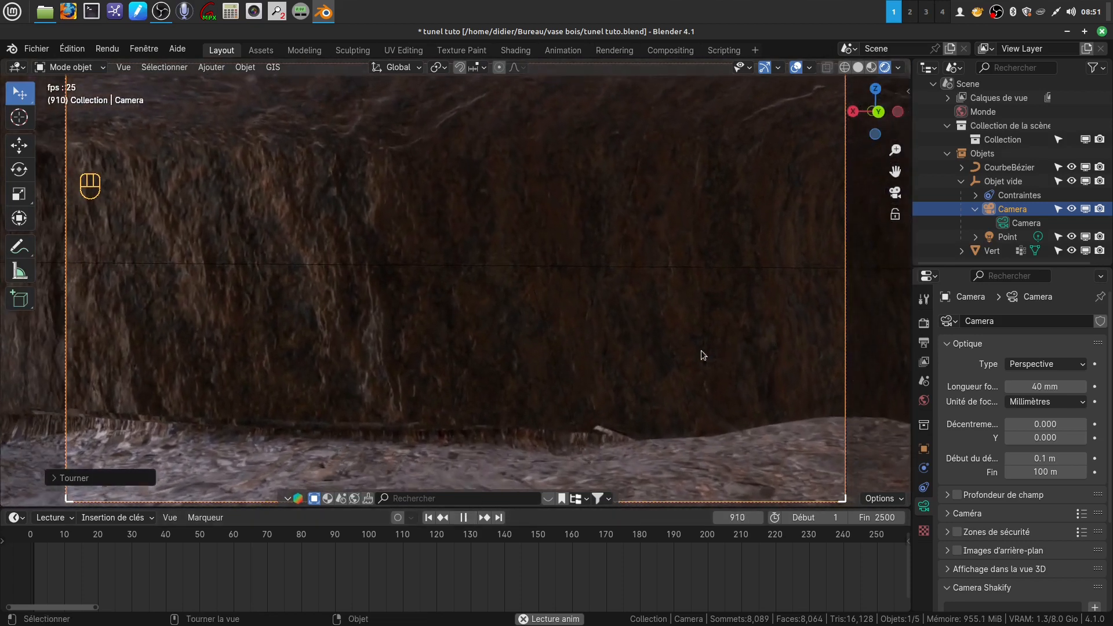
{"action": "left_click_drag", "start_coordinate": [1019, 388], "coordinate": [951, 388]}
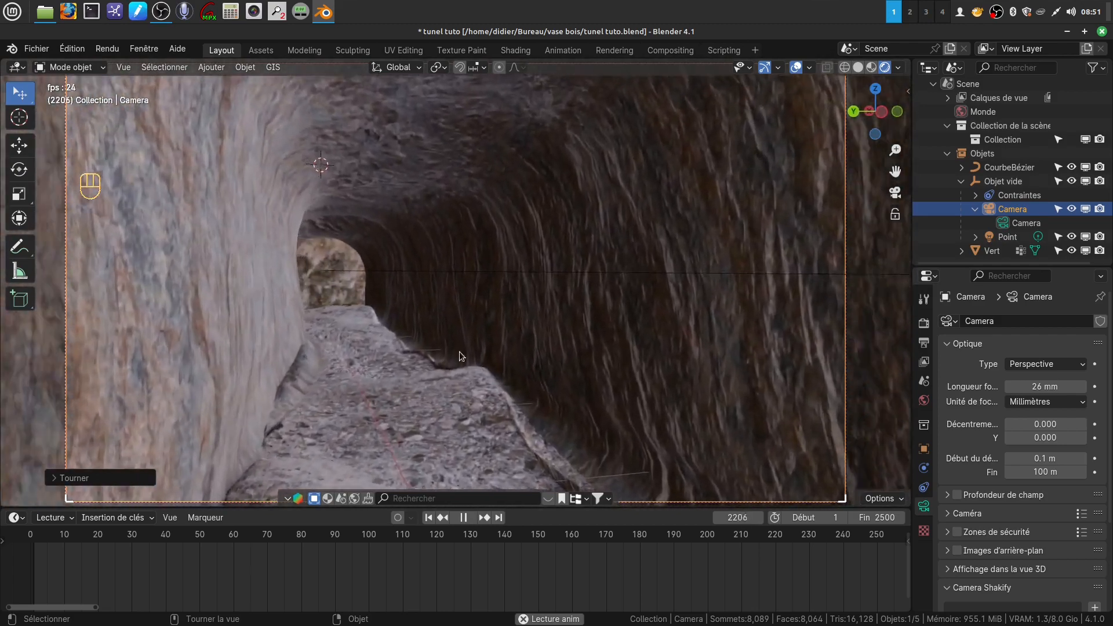
{"action": "left_click", "coordinate": [464, 518]}
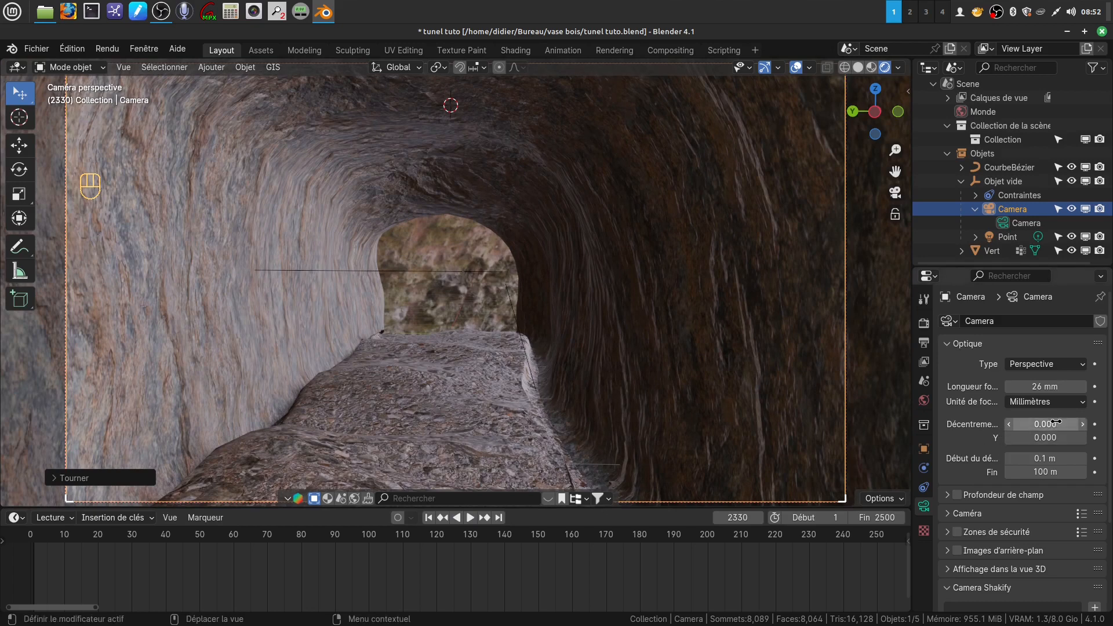
{"action": "left_click", "coordinate": [471, 518]}
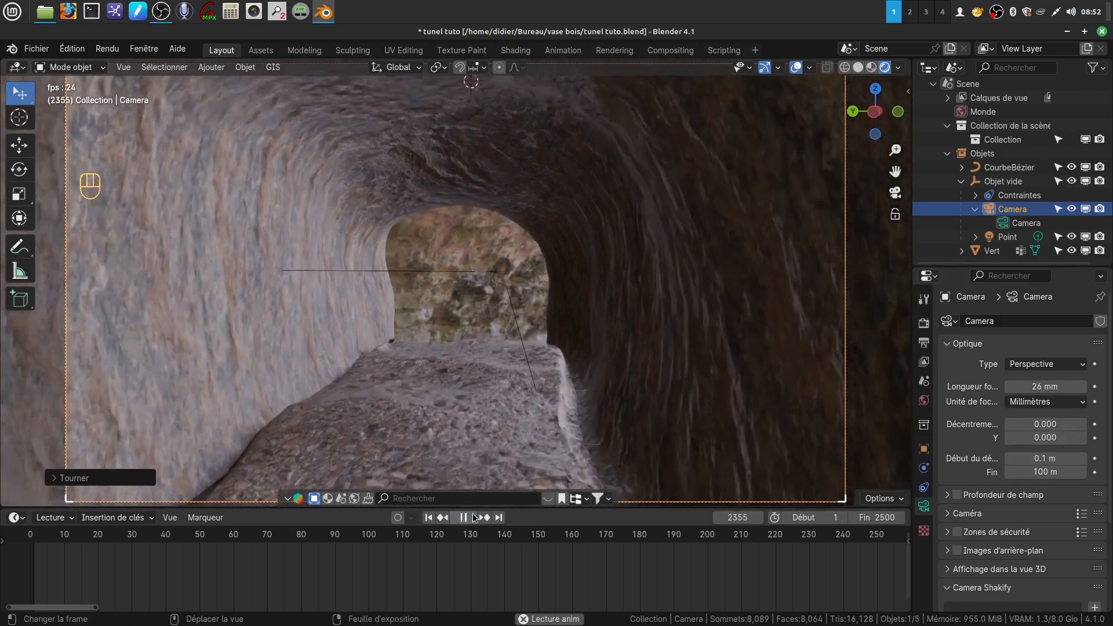
{"action": "left_click", "coordinate": [473, 518]}
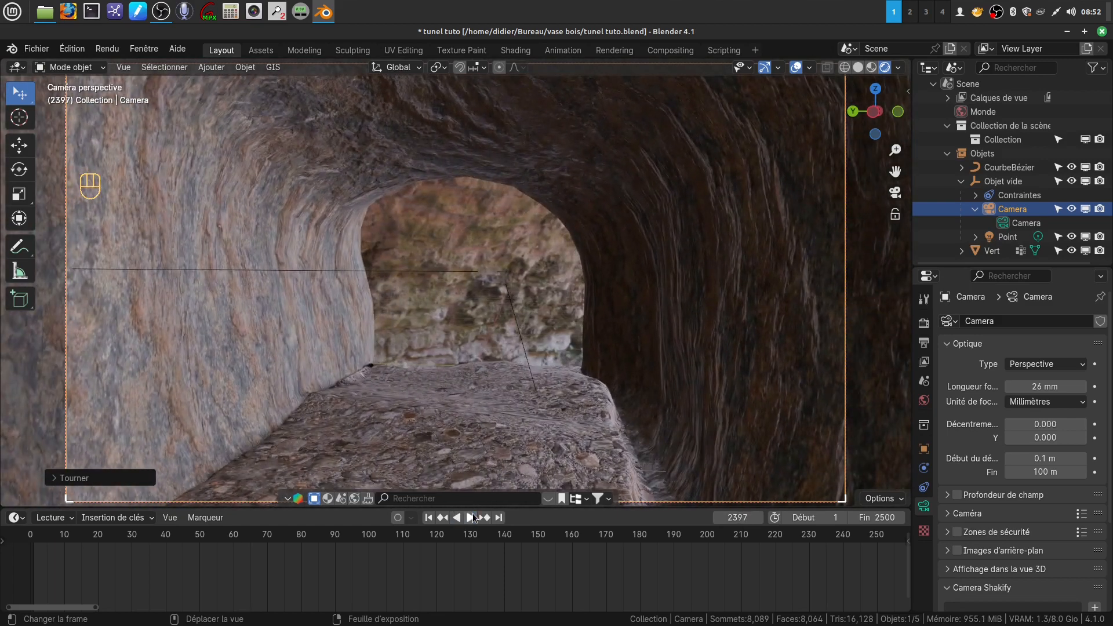
Rotate the world environment texture mapping to 294° on Z to change the background framed by the tunnel exit.
{"action": "left_click", "coordinate": [925, 402]}
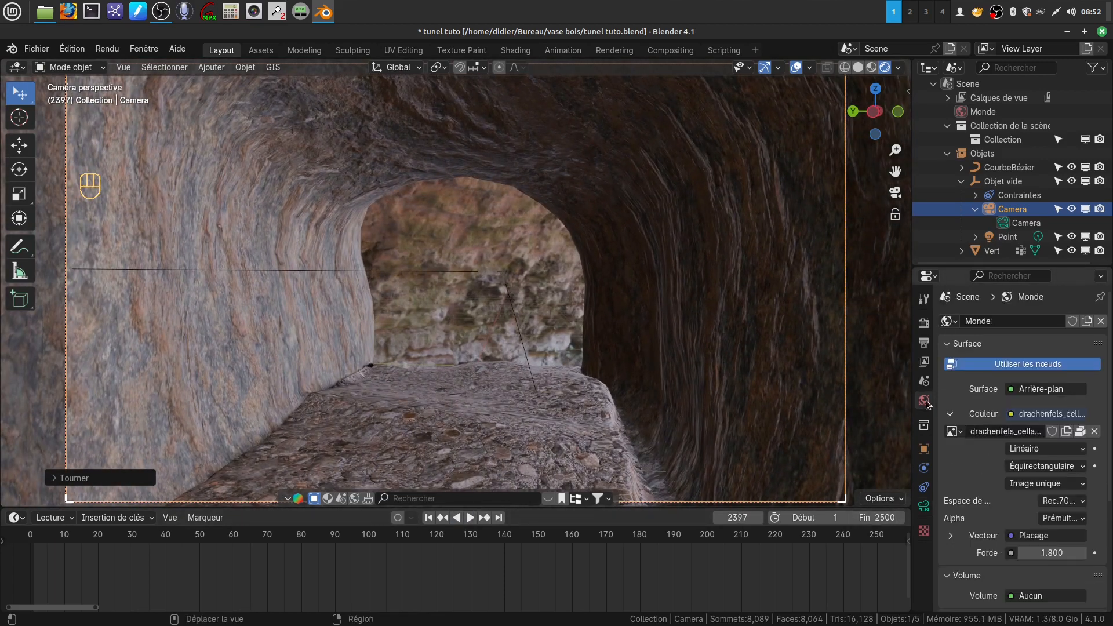
{"action": "left_click", "coordinate": [951, 536]}
{"action": "scroll", "coordinate": [974, 548], "scroll_direction": "down", "scroll_amount": 5}
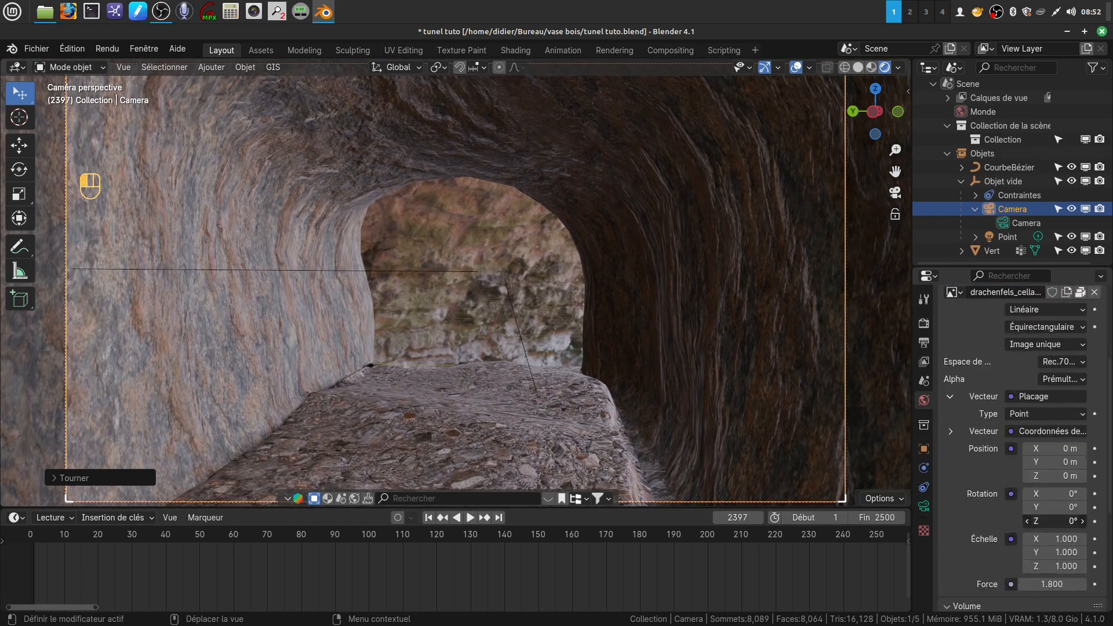
{"action": "mouse_move", "coordinate": [1054, 521]}
{"action": "left_mouse_down"}
{"action": "mouse_move", "coordinate": [1105, 521]}
{"action": "mouse_move", "coordinate": [1056, 522]}
{"action": "left_mouse_up"}
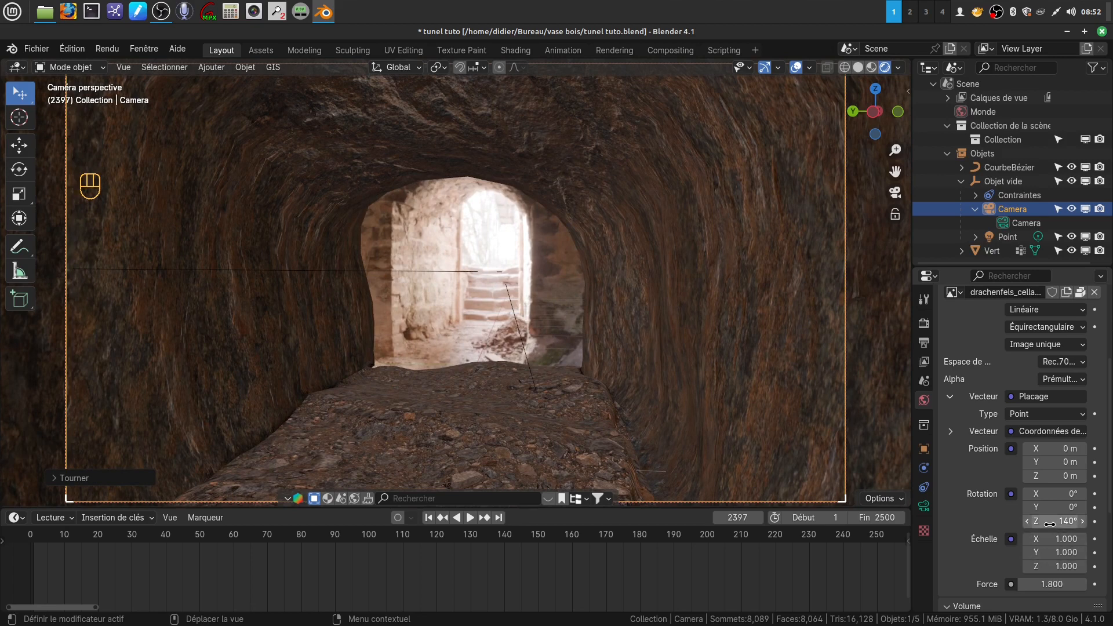
{"action": "left_click_drag", "start_coordinate": [1040, 520], "coordinate": [1076, 521]}
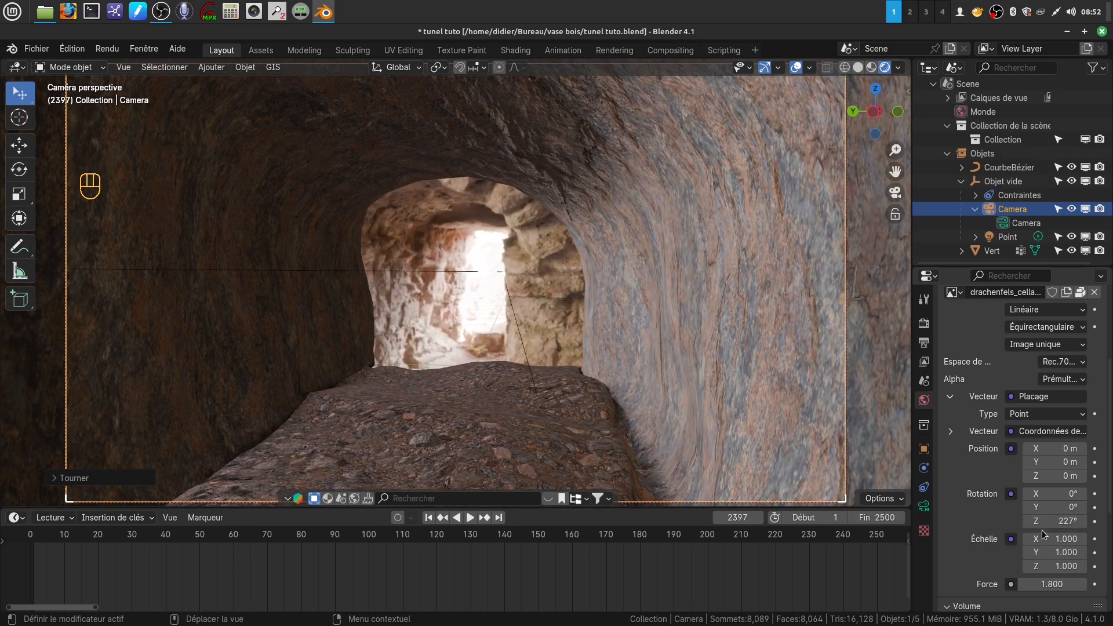
{"action": "mouse_move", "coordinate": [1053, 521]}
{"action": "left_mouse_down"}
{"action": "mouse_move", "coordinate": [1086, 521]}
{"action": "mouse_move", "coordinate": [1017, 518]}
{"action": "mouse_move", "coordinate": [1069, 520]}
{"action": "left_mouse_up"}
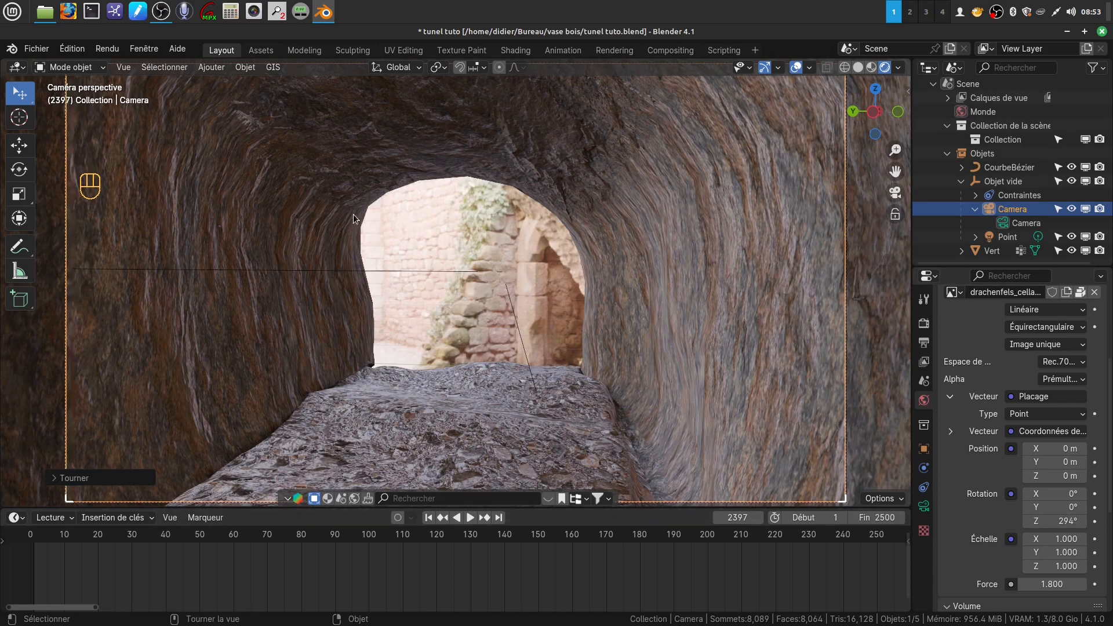
Return to frame 1 and lower the world background strength to 0.2 to darken the tunnel.
{"action": "left_click", "coordinate": [35, 536]}
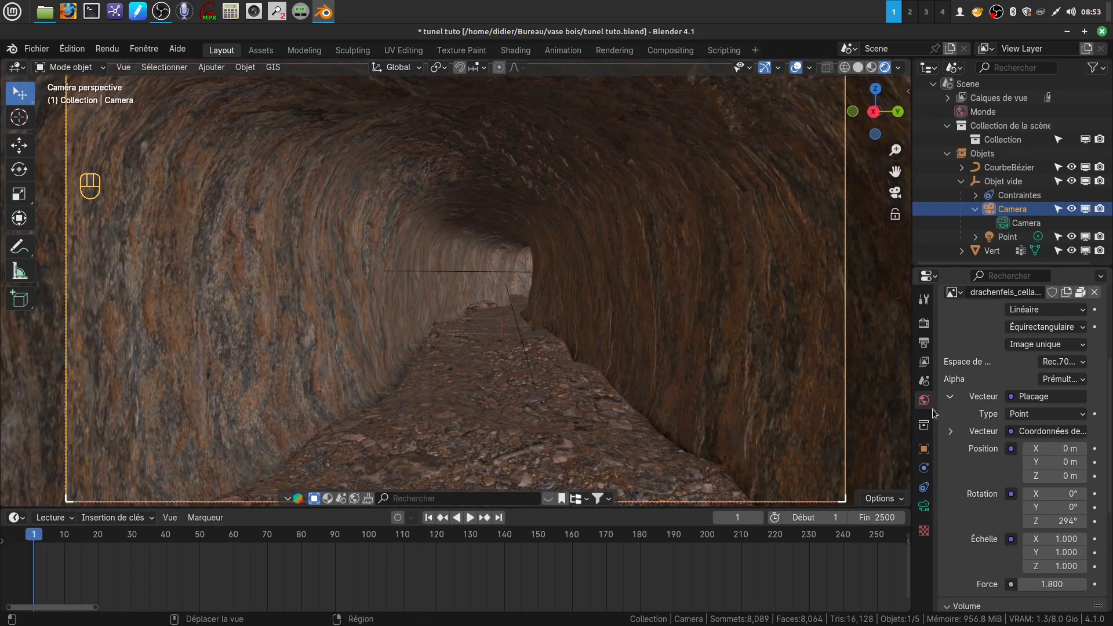
{"action": "scroll", "coordinate": [1020, 574], "scroll_direction": "down", "scroll_amount": 2}
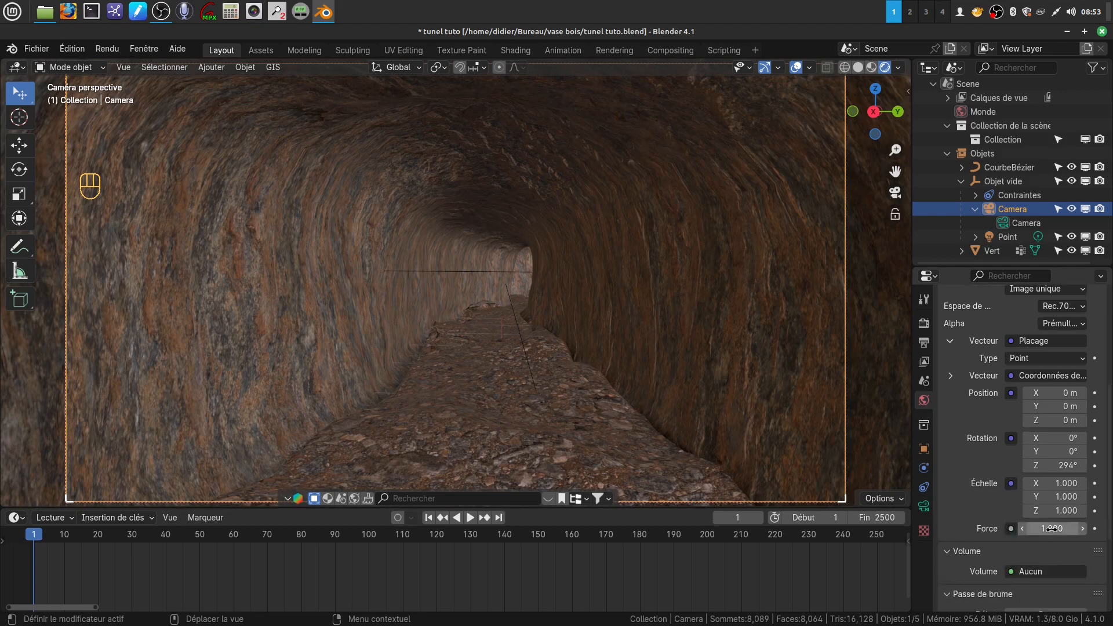
{"action": "left_click_drag", "start_coordinate": [1052, 528], "coordinate": [1018, 529]}
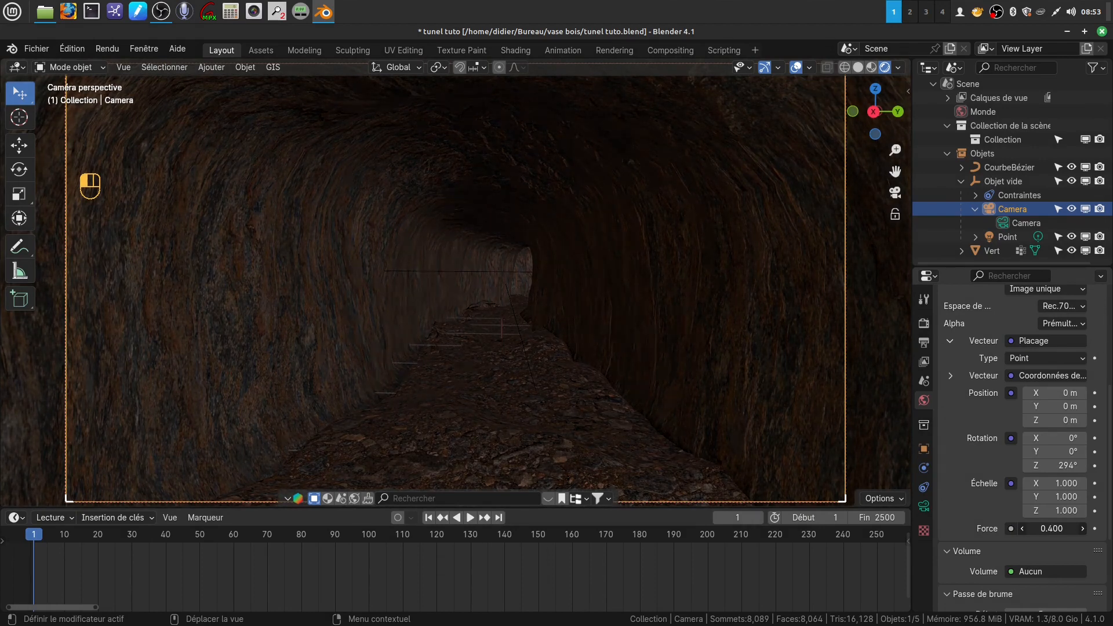
{"action": "left_click_drag", "start_coordinate": [1012, 528], "coordinate": [1003, 528]}
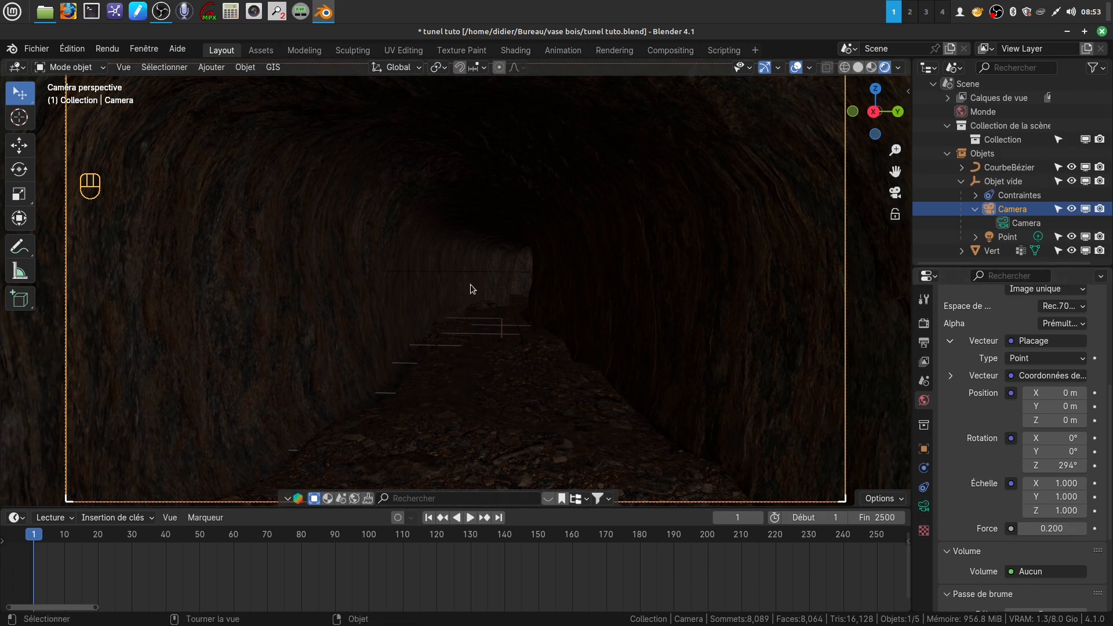
Select the point light and raise its power to 304.8 W to illuminate the tunnel walls around the camera.
{"action": "left_click", "coordinate": [1010, 239]}
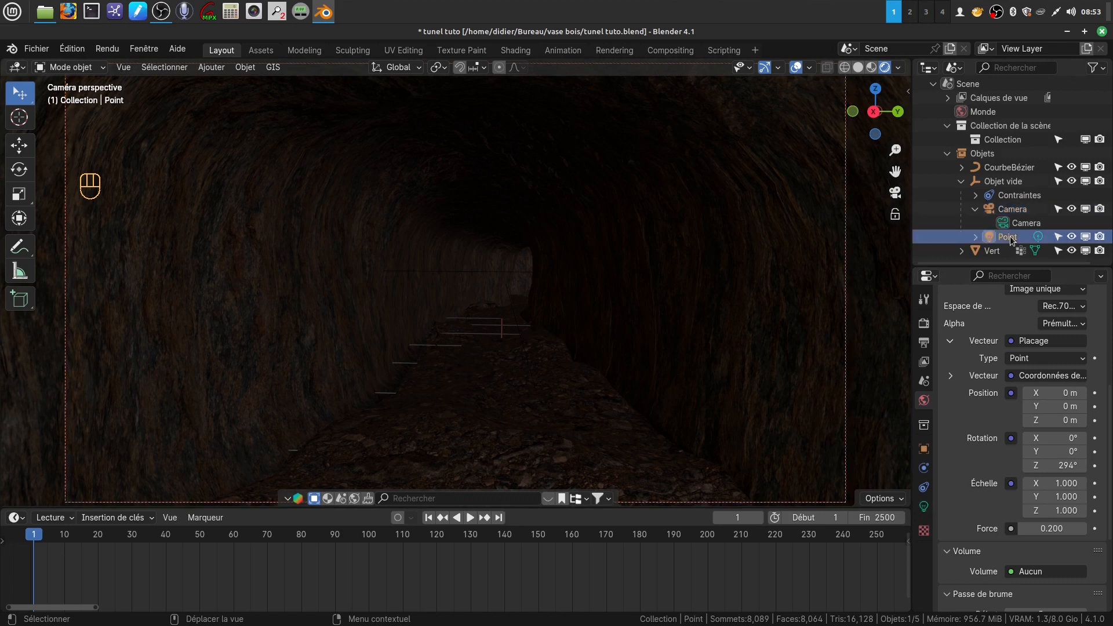
{"action": "left_click", "coordinate": [924, 506]}
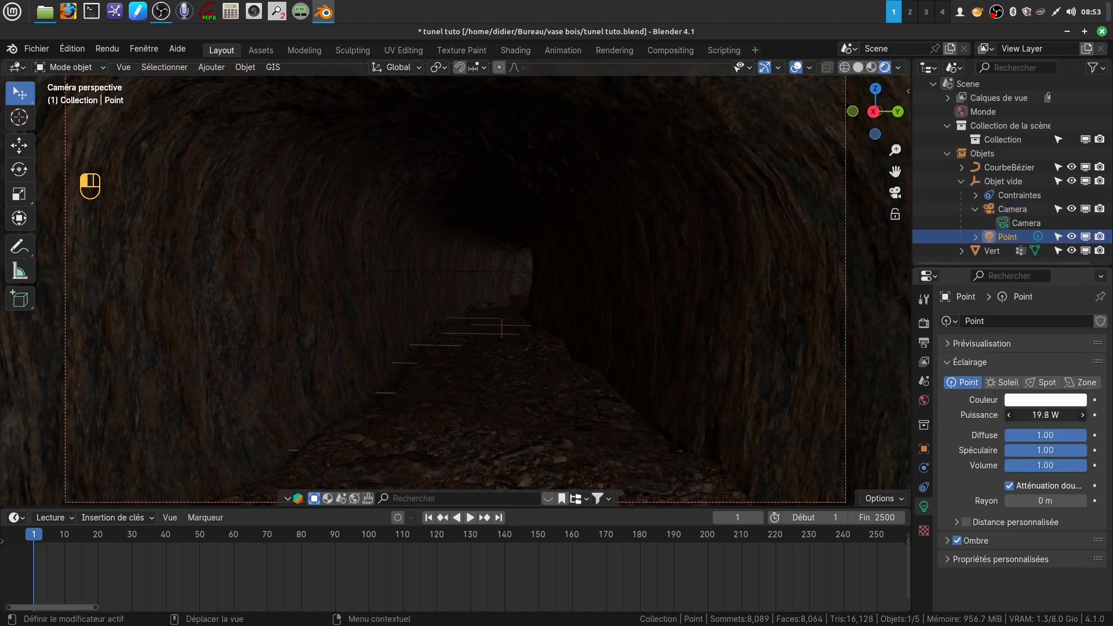
{"action": "left_click_drag", "start_coordinate": [1046, 415], "coordinate": [1085, 415]}
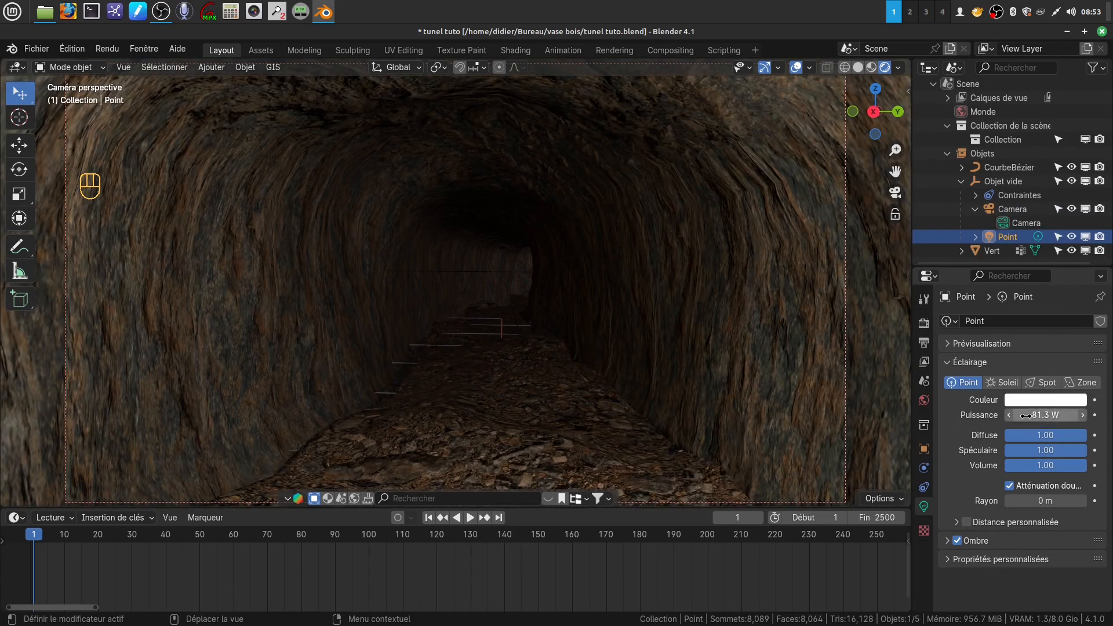
{"action": "left_click_drag", "start_coordinate": [1045, 415], "coordinate": [1083, 415]}
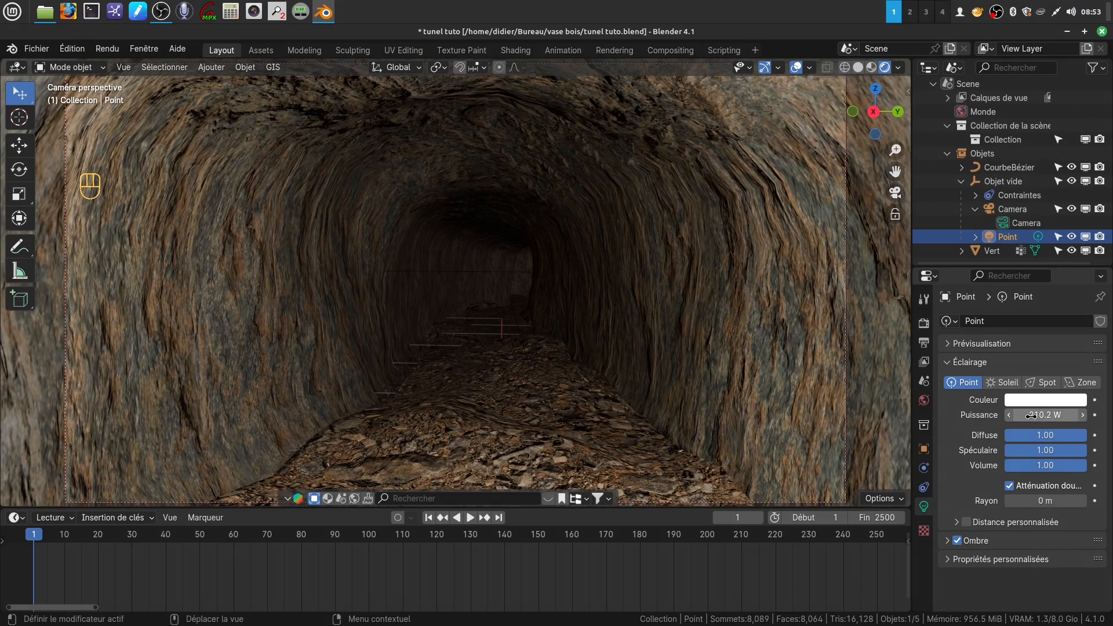
{"action": "left_click_drag", "start_coordinate": [1031, 415], "coordinate": [1039, 415]}
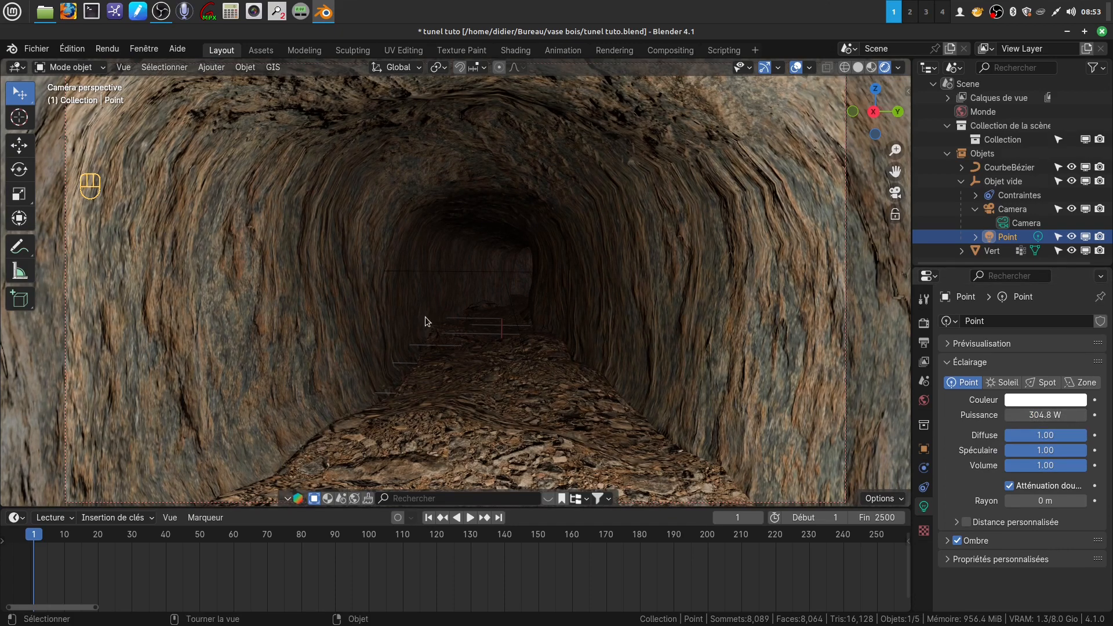
Play the animation through to the tunnel exit to check the new lighting, and return to frame 1.
{"action": "left_click", "coordinate": [470, 518]}
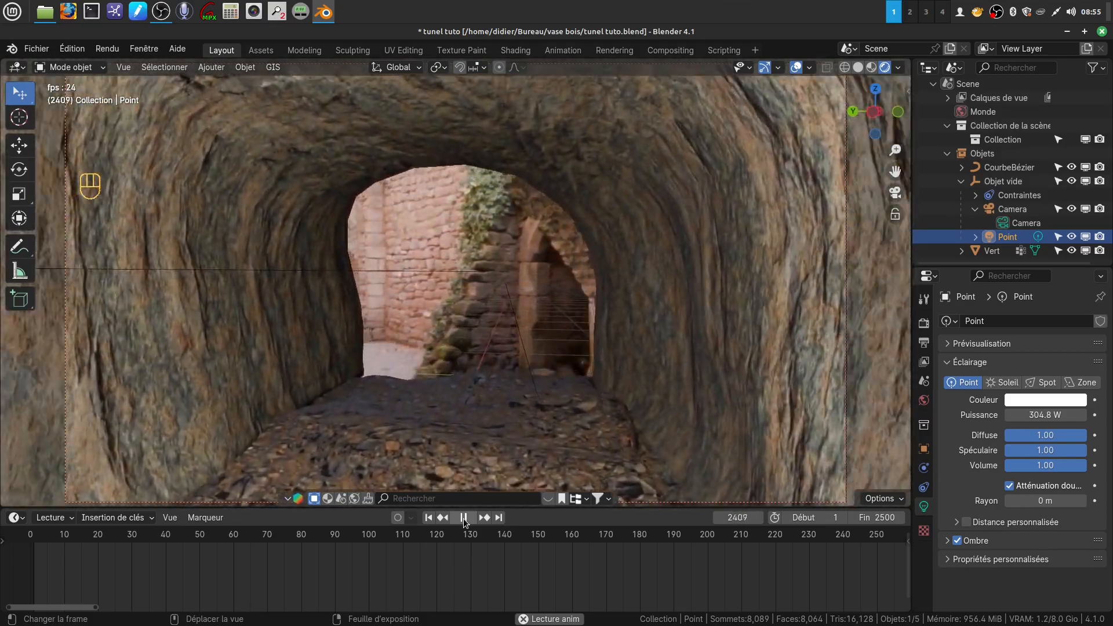
{"action": "left_click", "coordinate": [464, 518]}
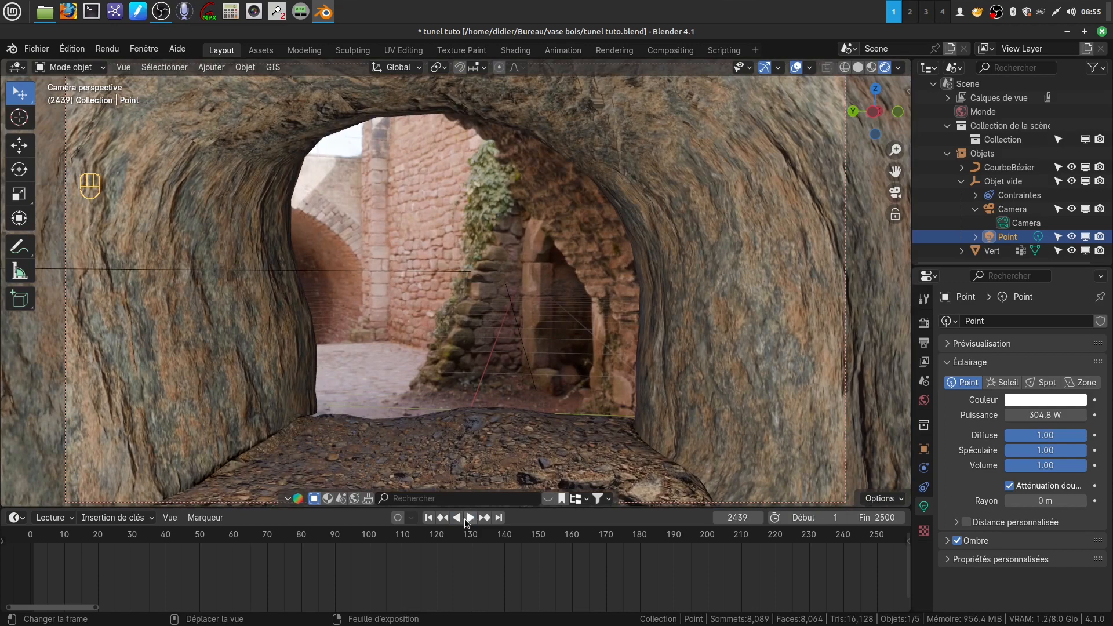
{"action": "left_click", "coordinate": [470, 518]}
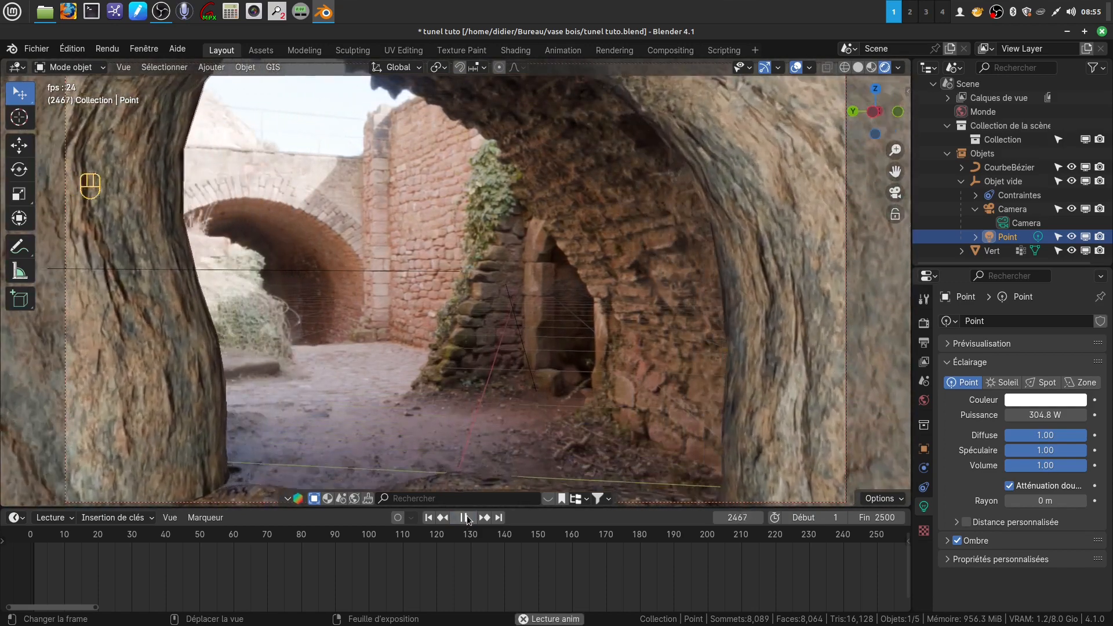
{"action": "left_click", "coordinate": [469, 518]}
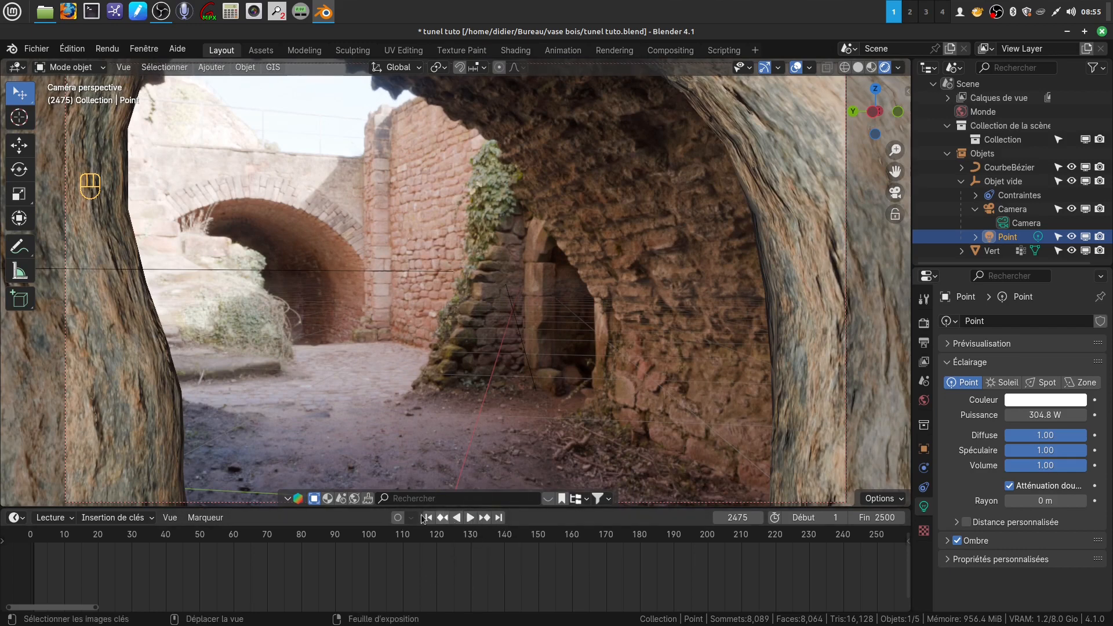
{"action": "left_click", "coordinate": [34, 541]}
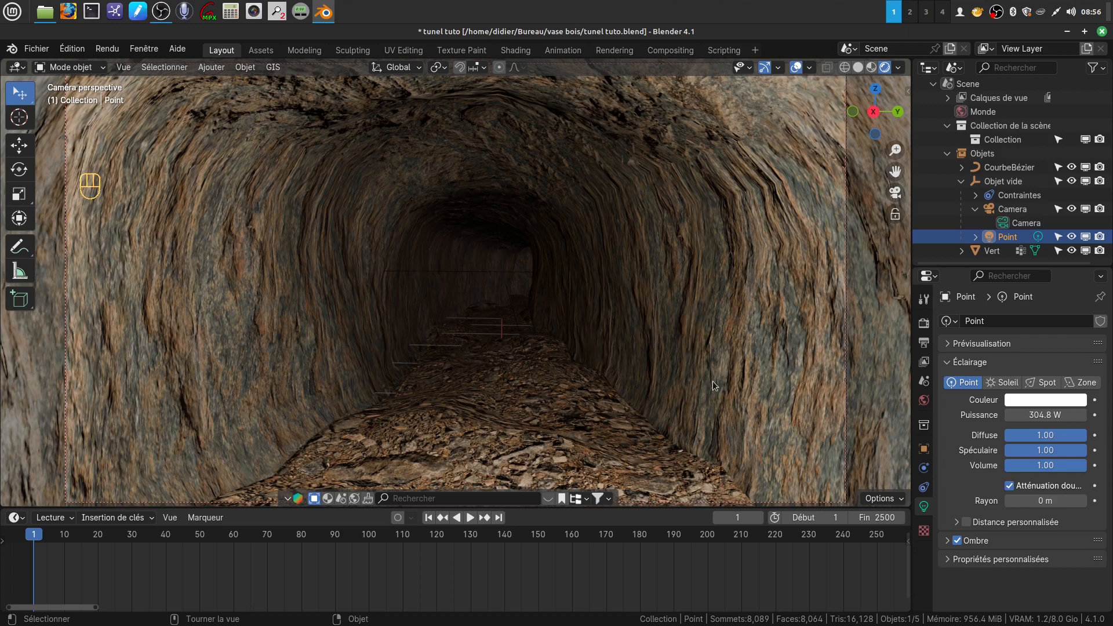
Tint the point light's colour pale yellow and insert a colour keyframe at frame 1.
{"action": "left_click", "coordinate": [1038, 401]}
{"action": "left_click", "coordinate": [1001, 256]}
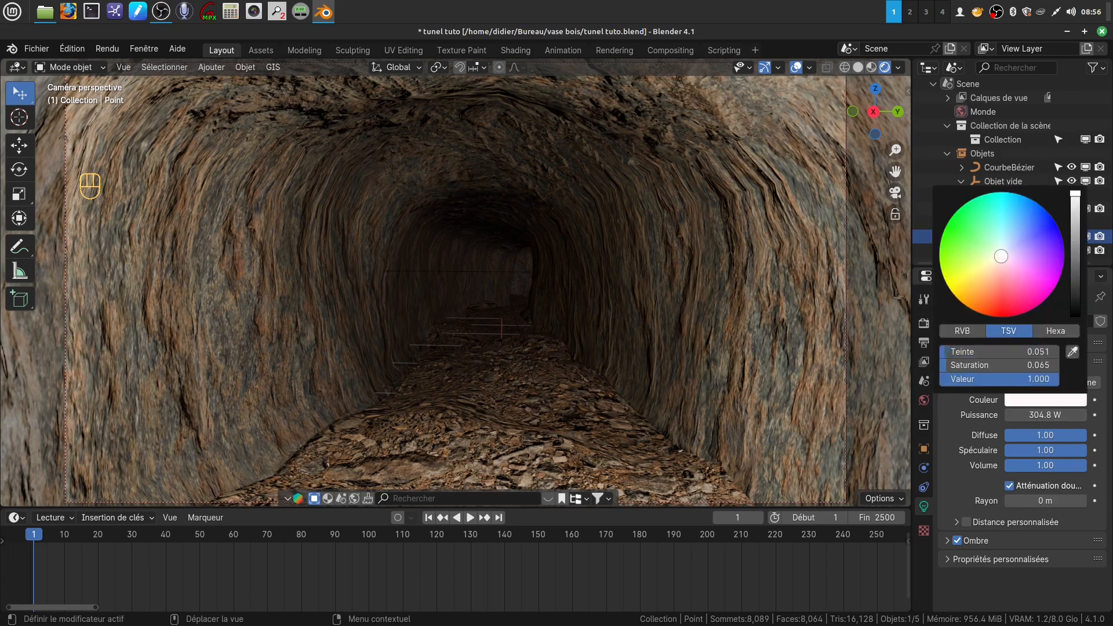
{"action": "left_click_drag", "start_coordinate": [1001, 255], "coordinate": [995, 261]}
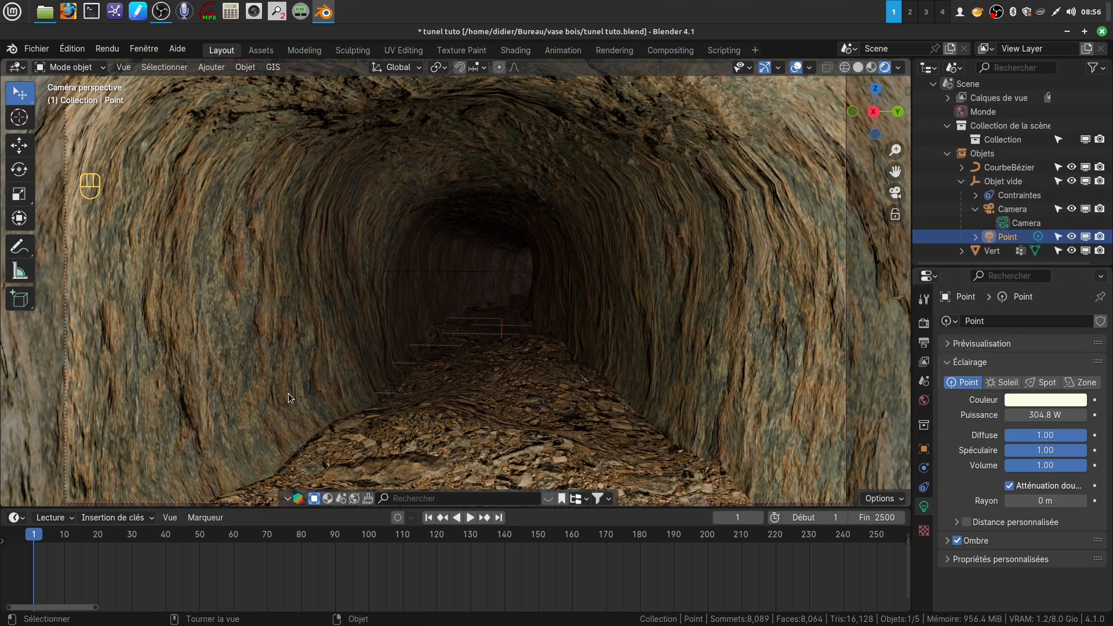
{"action": "right_click", "coordinate": [1040, 400]}
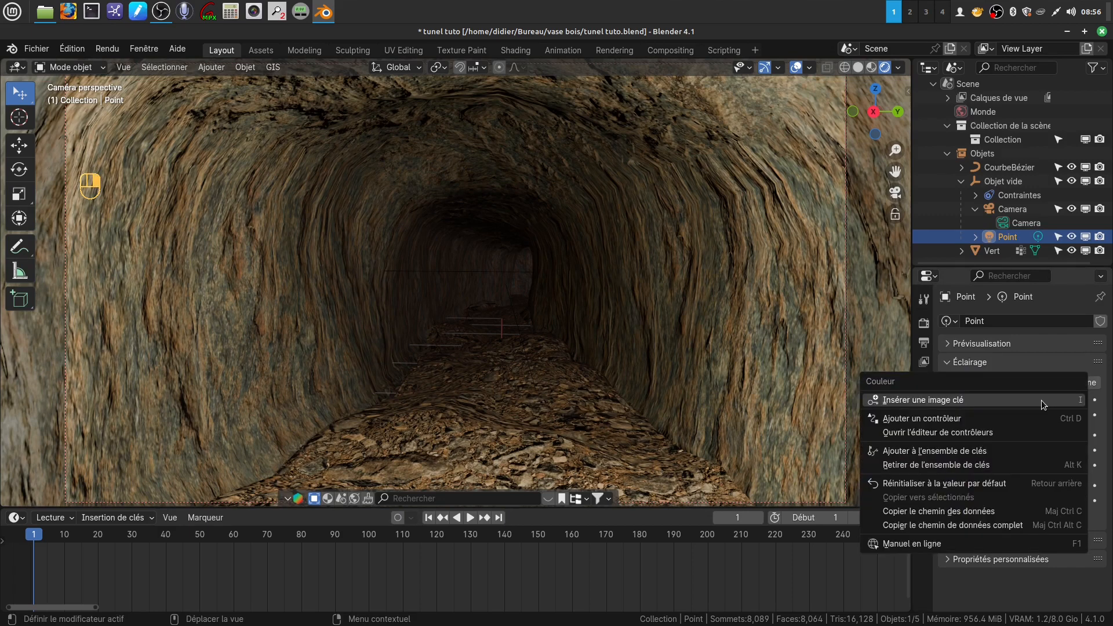
{"action": "left_click", "coordinate": [976, 401]}
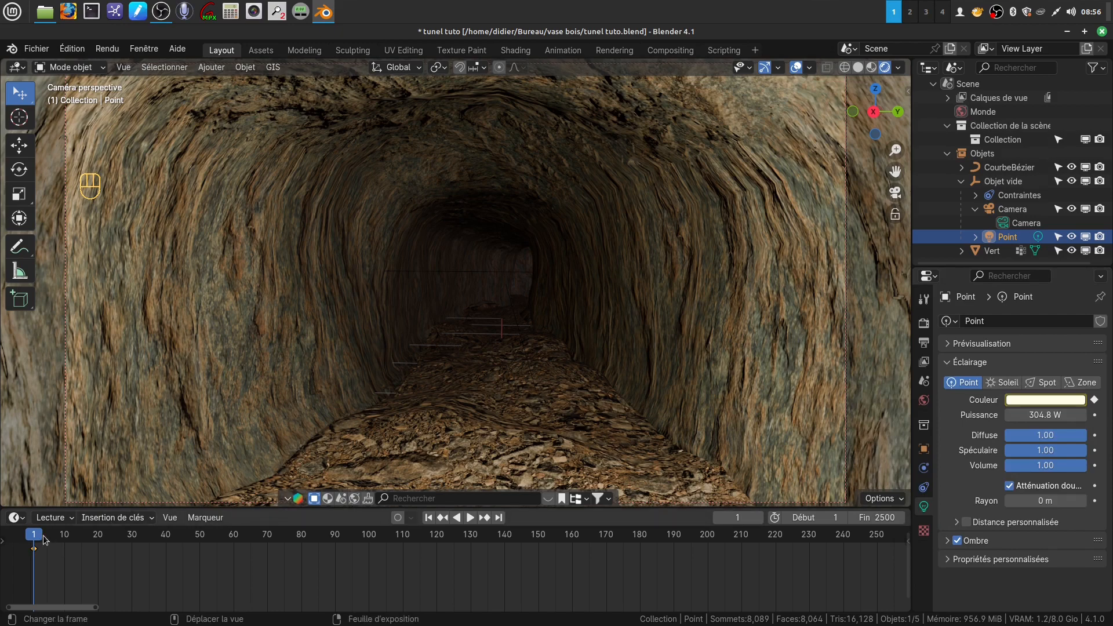
At frame 11, change the point light's colour to pale orange with hue 0.092 and saturation 0.301, and keyframe it.
{"action": "left_click_drag", "start_coordinate": [35, 540], "coordinate": [68, 534]}
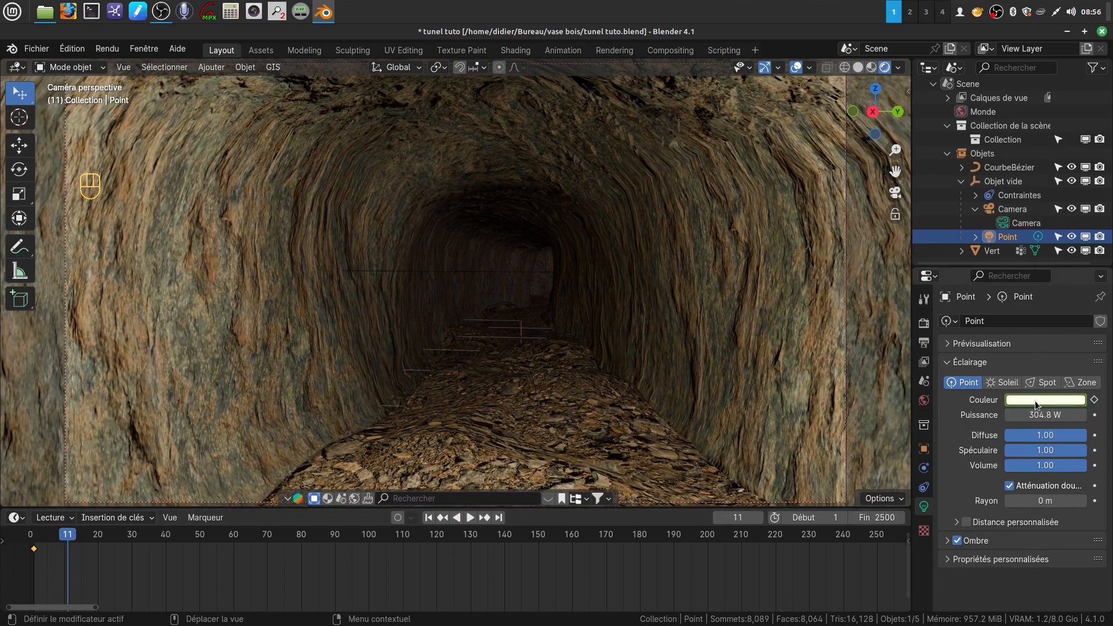
{"action": "left_click", "coordinate": [1035, 400]}
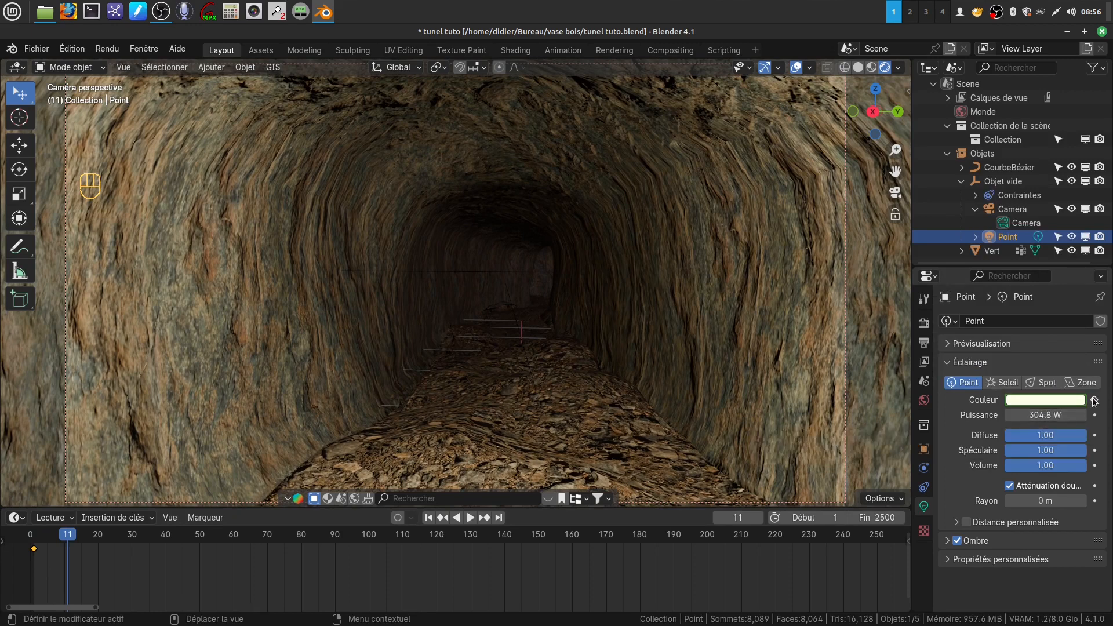
{"action": "left_click", "coordinate": [1038, 401]}
{"action": "left_click_drag", "start_coordinate": [994, 256], "coordinate": [996, 258]}
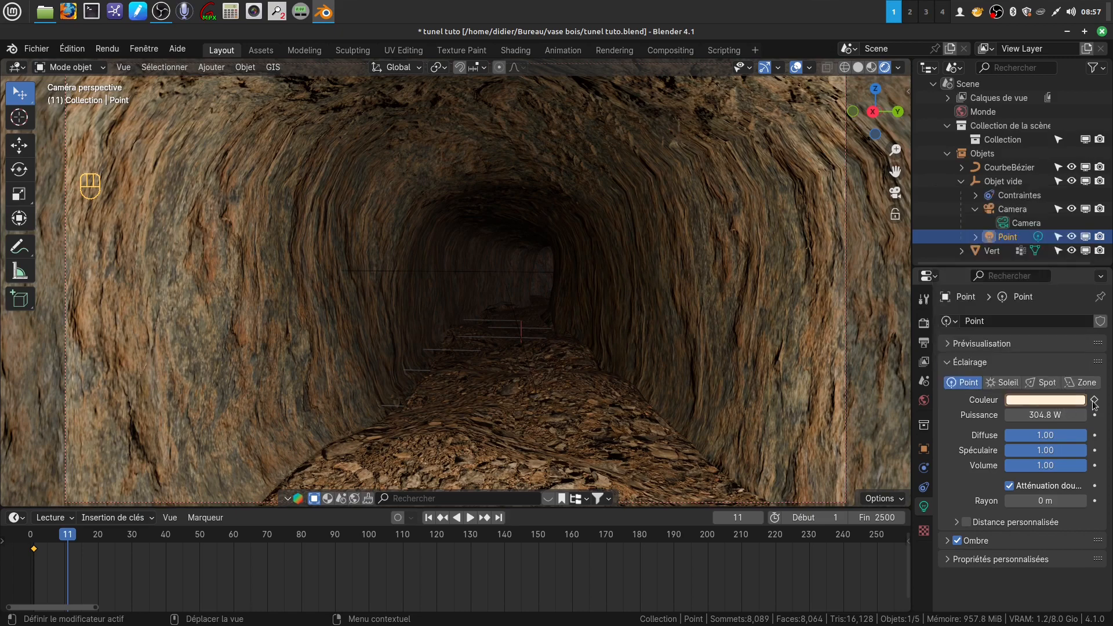
{"action": "left_click", "coordinate": [1095, 401]}
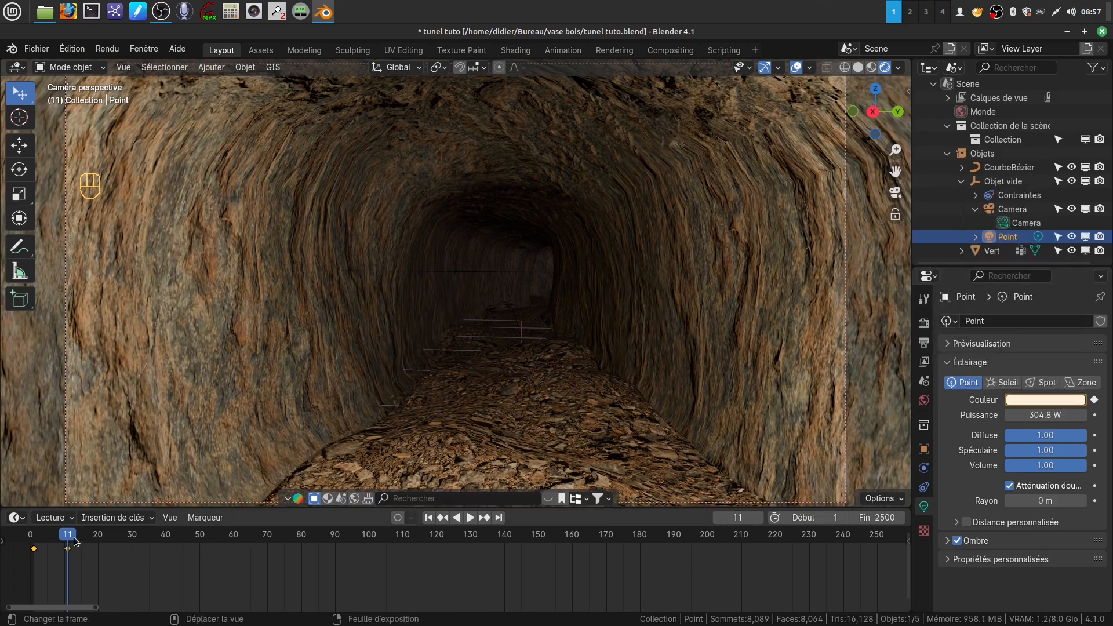
Move to frame 20 and keyframe a deeper, more saturated orange for the point light's colour.
{"action": "key", "text": "space"}
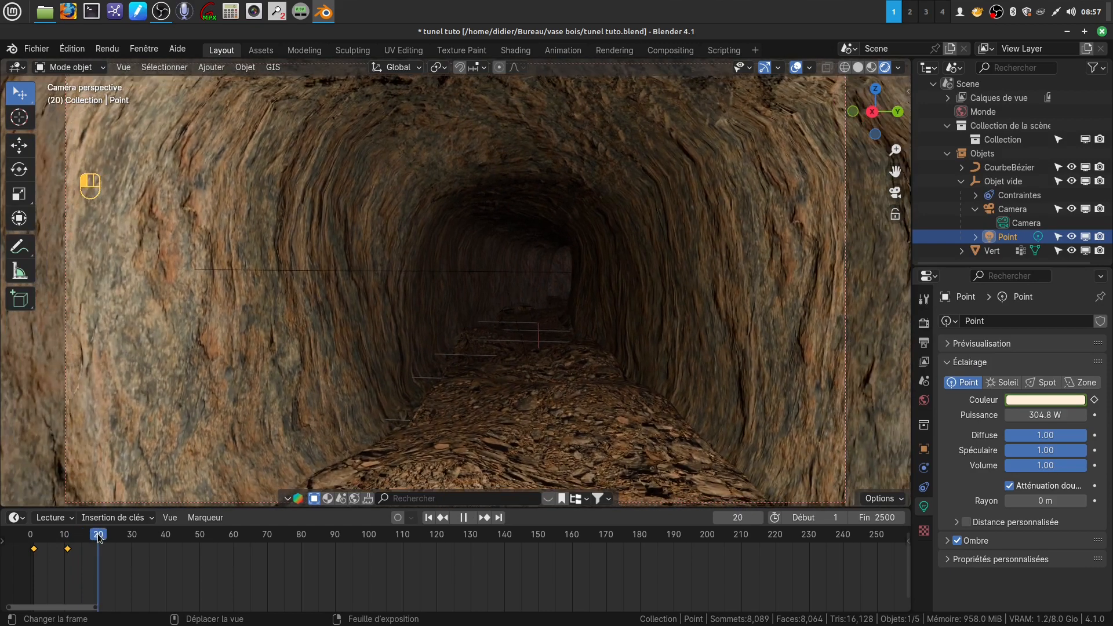
{"action": "key", "text": "space"}
{"action": "left_click", "coordinate": [1036, 399]}
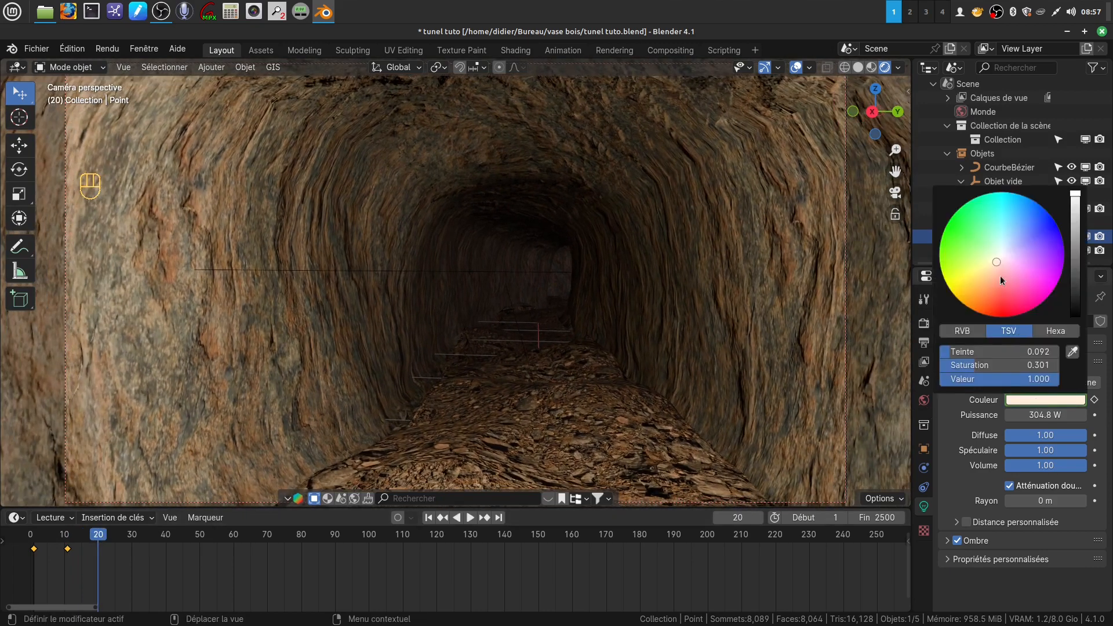
{"action": "left_click_drag", "start_coordinate": [995, 262], "coordinate": [990, 272]}
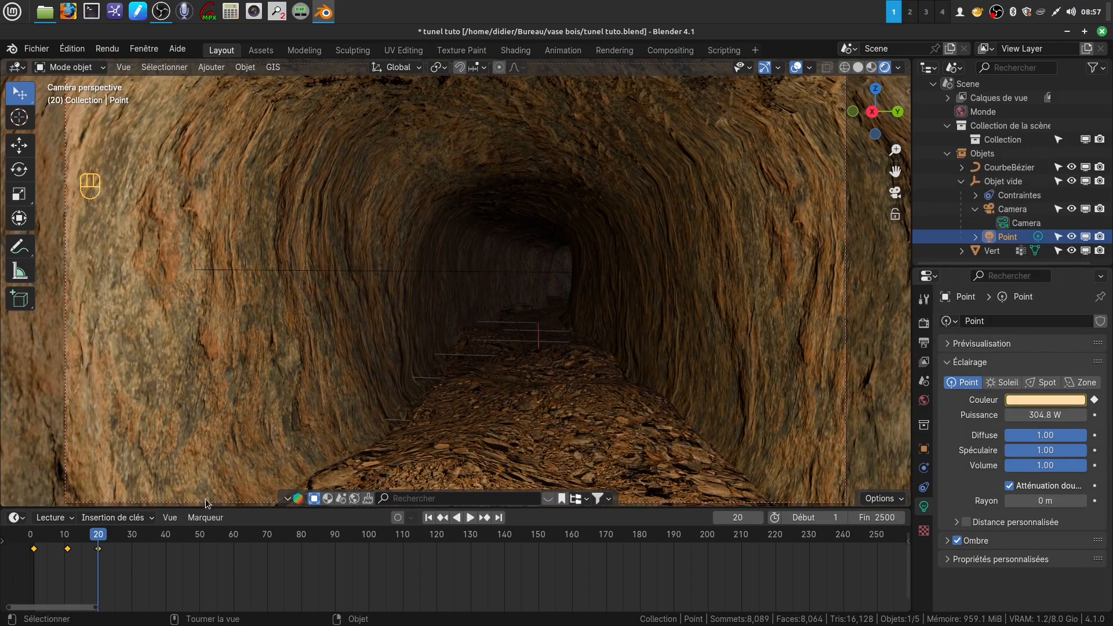
Move to frame 30, shift the point light's colour to light yellow and keyframe it.
{"action": "key", "text": "space"}
{"action": "left_click_drag", "start_coordinate": [137, 536], "coordinate": [132, 537]}
{"action": "key", "text": "space"}
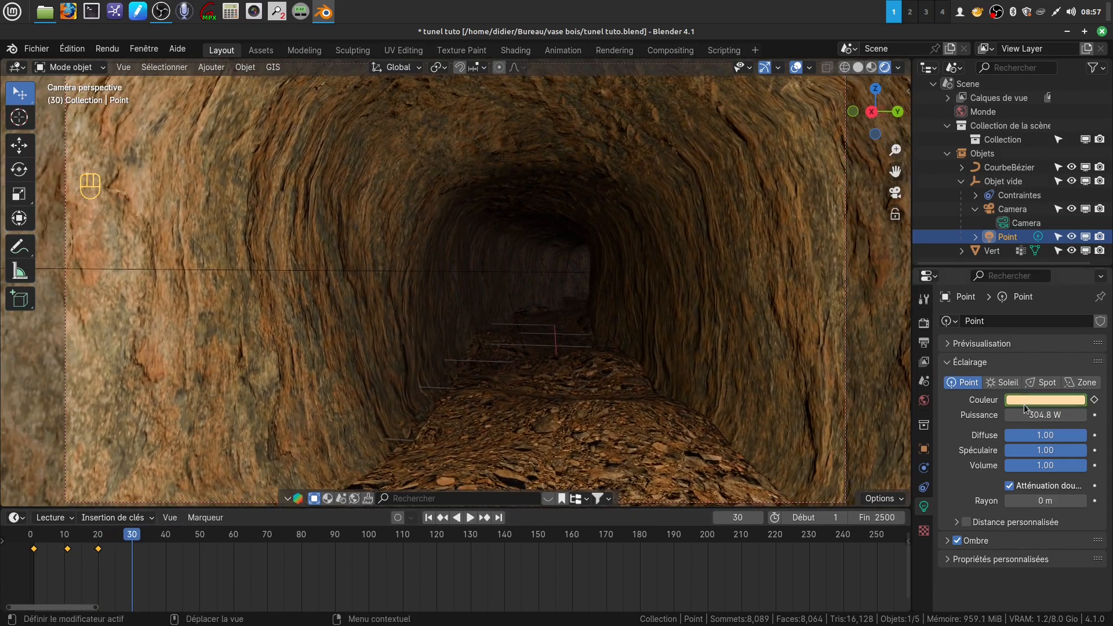
{"action": "left_click", "coordinate": [1025, 402]}
{"action": "left_click_drag", "start_coordinate": [993, 269], "coordinate": [992, 263]}
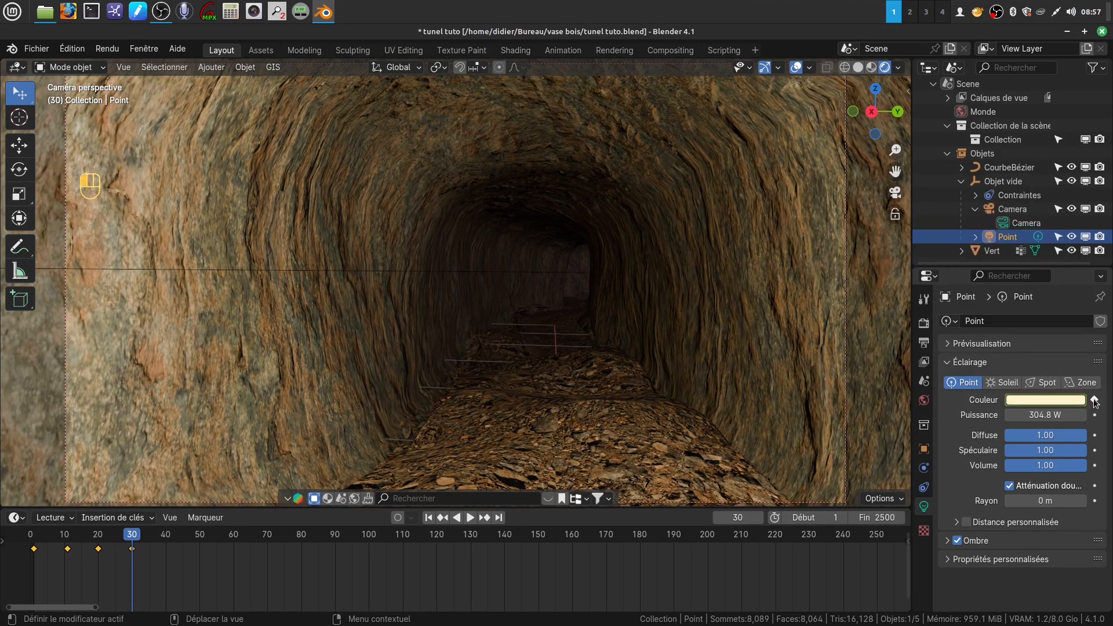
{"action": "left_click", "coordinate": [1094, 400]}
At frame 40, set the light's colour to pale pink with hue 0.034 and saturation 0.258, and keyframe it.
{"action": "key", "text": "space"}
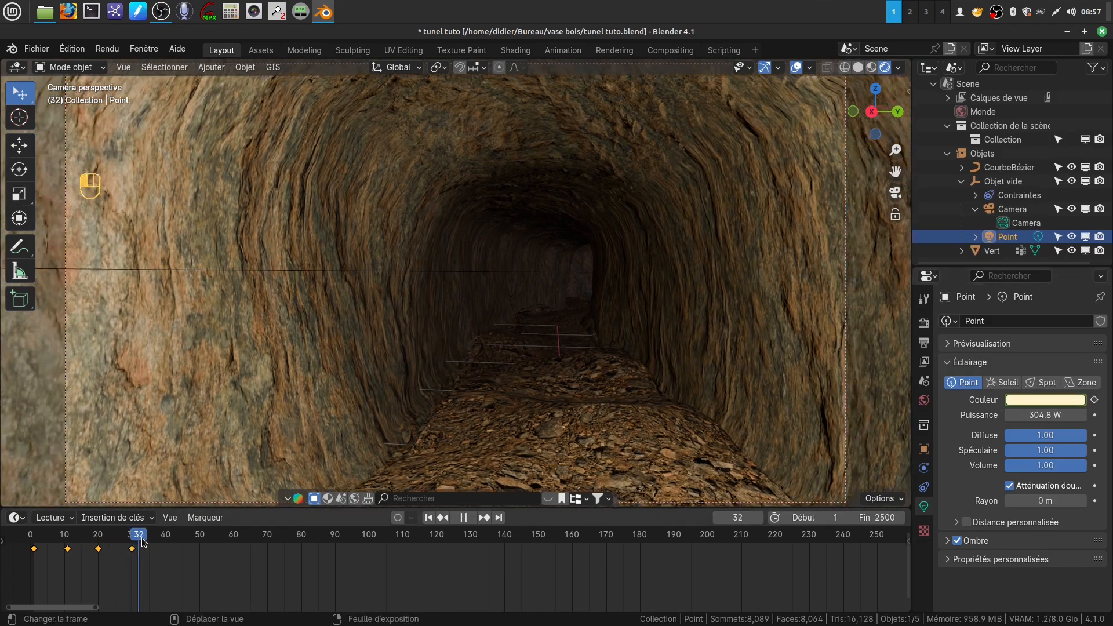
{"action": "key", "text": "space"}
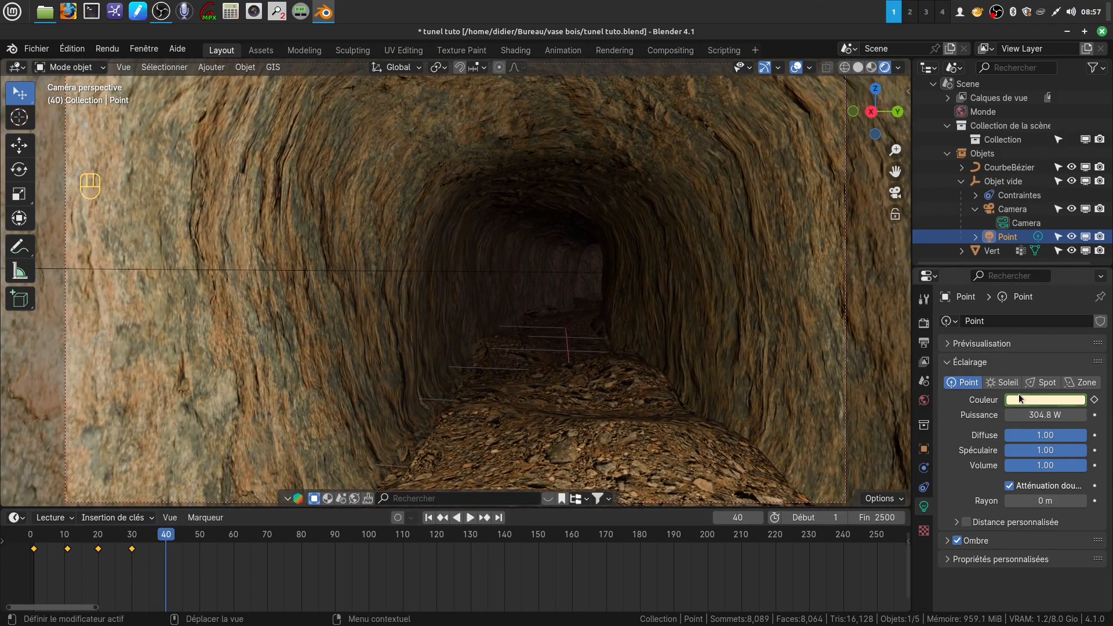
{"action": "left_click", "coordinate": [1034, 400]}
{"action": "left_click_drag", "start_coordinate": [994, 263], "coordinate": [999, 262]}
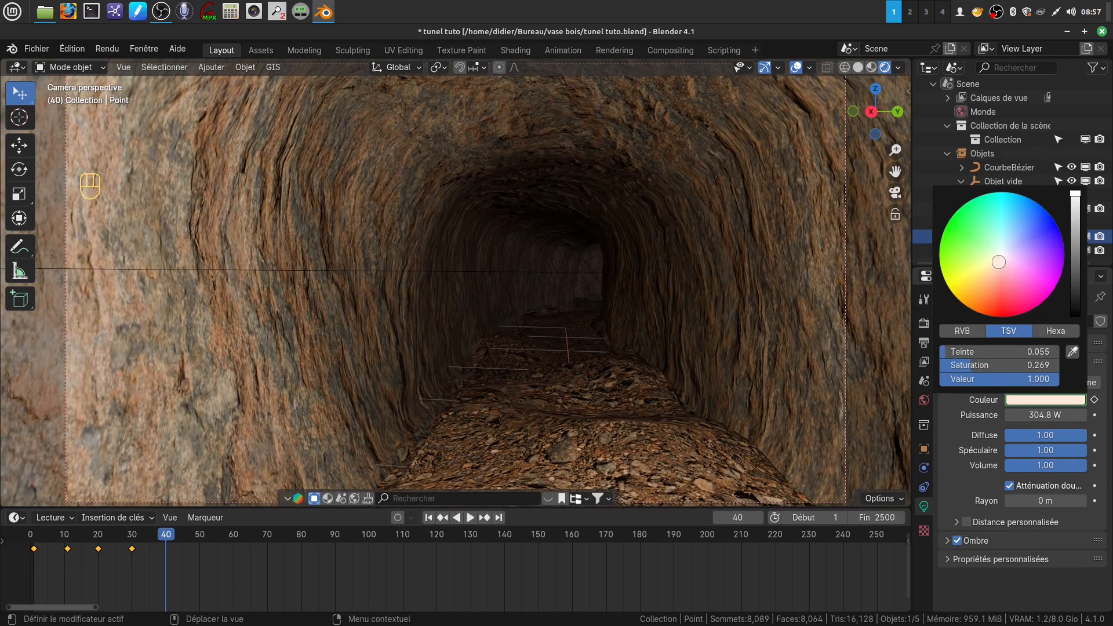
{"action": "left_click_drag", "start_coordinate": [1000, 262], "coordinate": [1000, 262]}
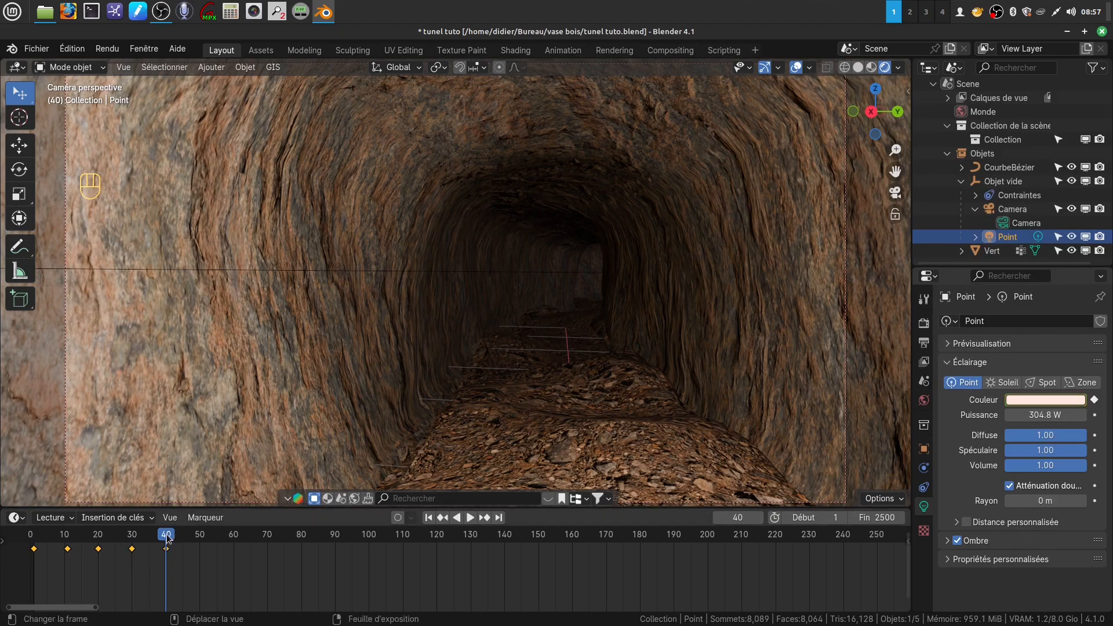
Move to frame 50 and keyframe a nearly white, slightly warm colour for the point light.
{"action": "key", "text": "space"}
{"action": "mouse_move", "coordinate": [166, 539]}
{"action": "left_mouse_down"}
{"action": "mouse_move", "coordinate": [36, 555]}
{"action": "mouse_move", "coordinate": [167, 550]}
{"action": "left_mouse_up"}
{"action": "left_click_drag", "start_coordinate": [169, 549], "coordinate": [200, 550]}
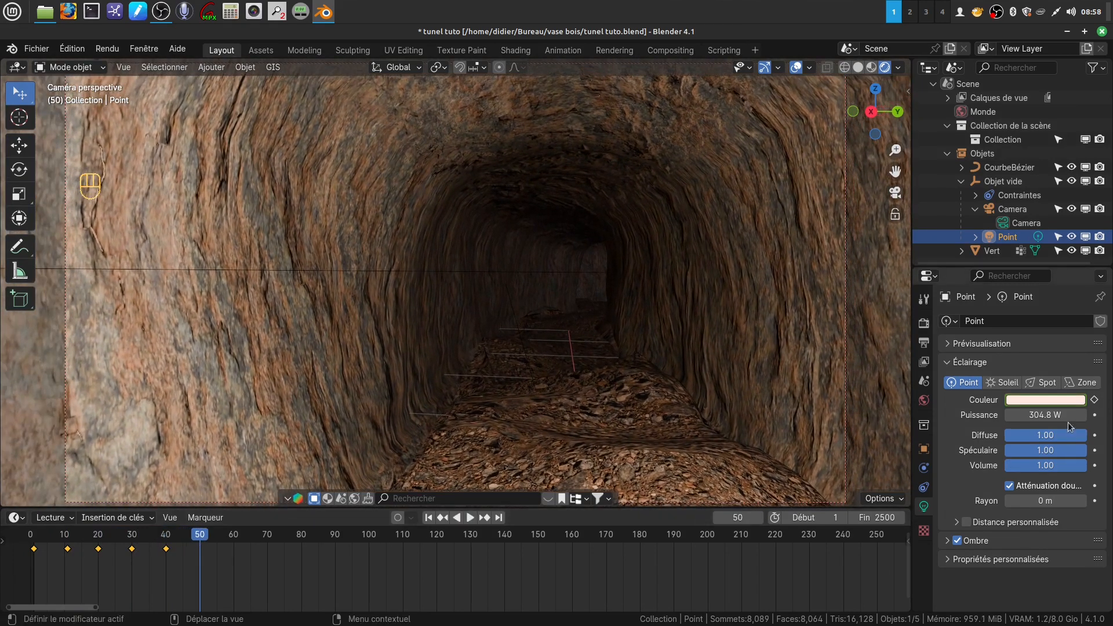
{"action": "left_click", "coordinate": [1046, 399]}
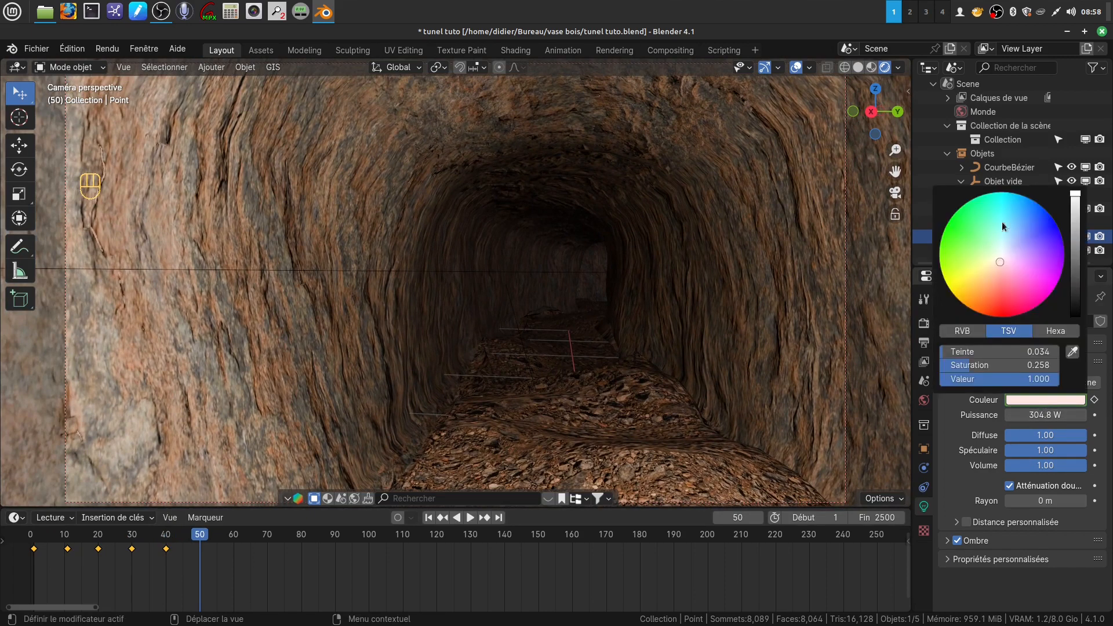
{"action": "left_click", "coordinate": [998, 264]}
{"action": "left_click_drag", "start_coordinate": [998, 263], "coordinate": [999, 259]}
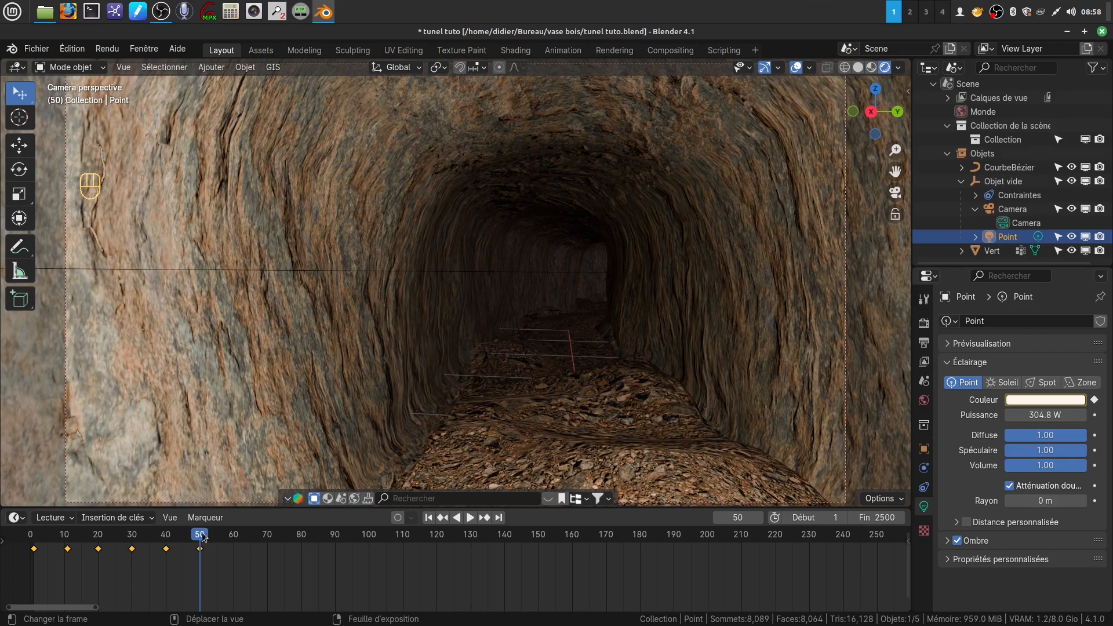
Return to frame 1, select all the light's colour keyframes and show their R, G and B curves in the Graph Editor.
{"action": "key", "text": "shift+ctrl+space"}
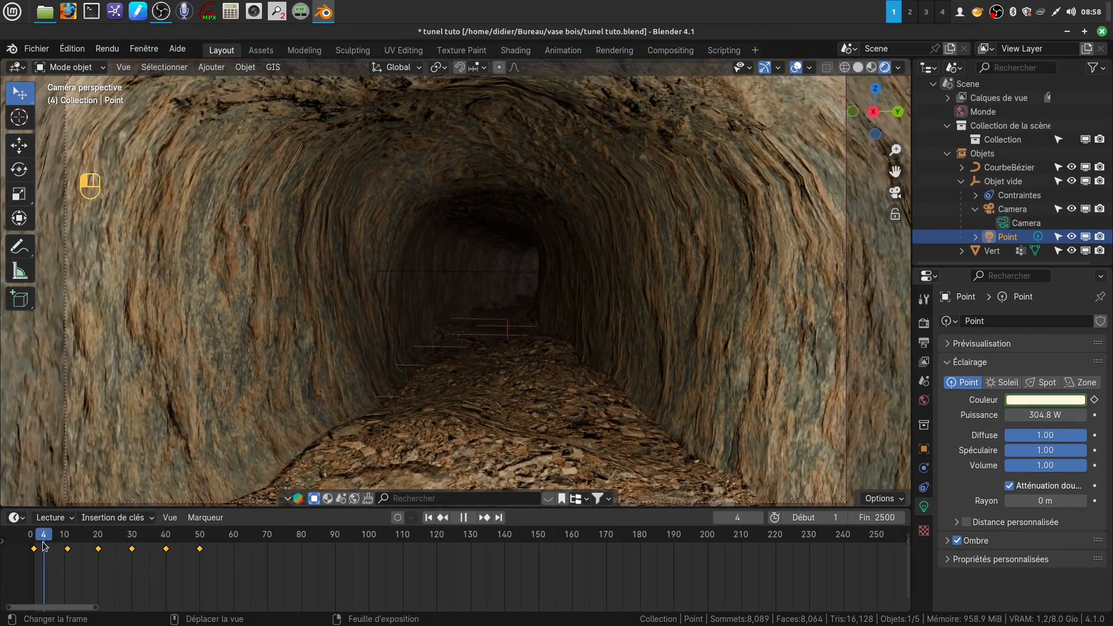
{"action": "mouse_move", "coordinate": [38, 549]}
{"action": "left_mouse_down"}
{"action": "mouse_move", "coordinate": [162, 559]}
{"action": "mouse_move", "coordinate": [173, 542]}
{"action": "mouse_move", "coordinate": [203, 542]}
{"action": "mouse_move", "coordinate": [33, 557]}
{"action": "left_mouse_up"}
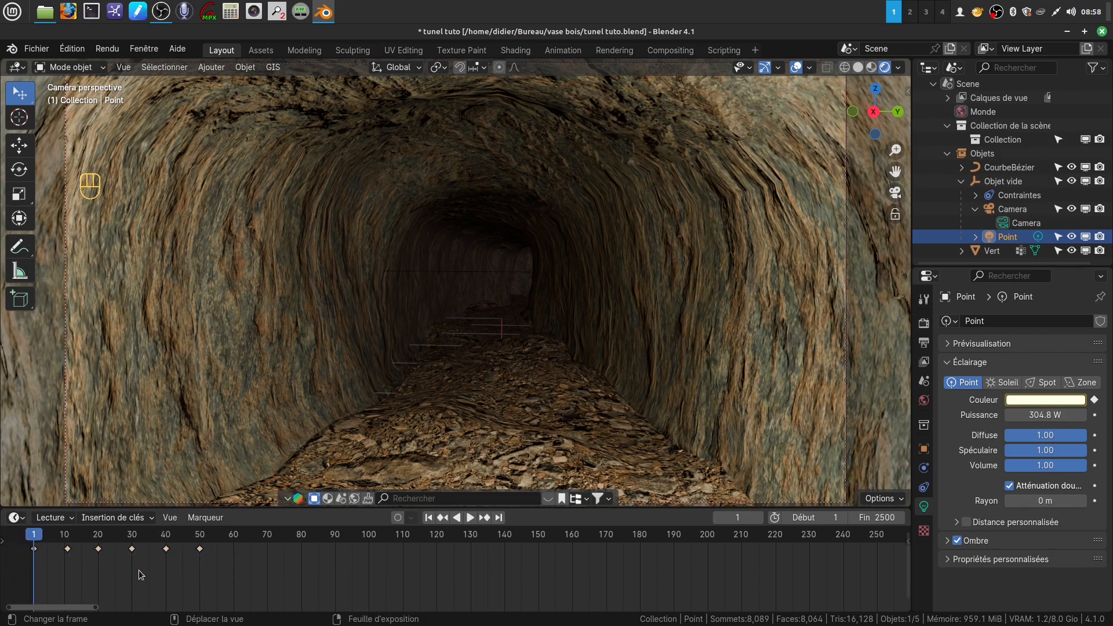
{"action": "key", "text": "a"}
{"action": "left_click", "coordinate": [22, 518]}
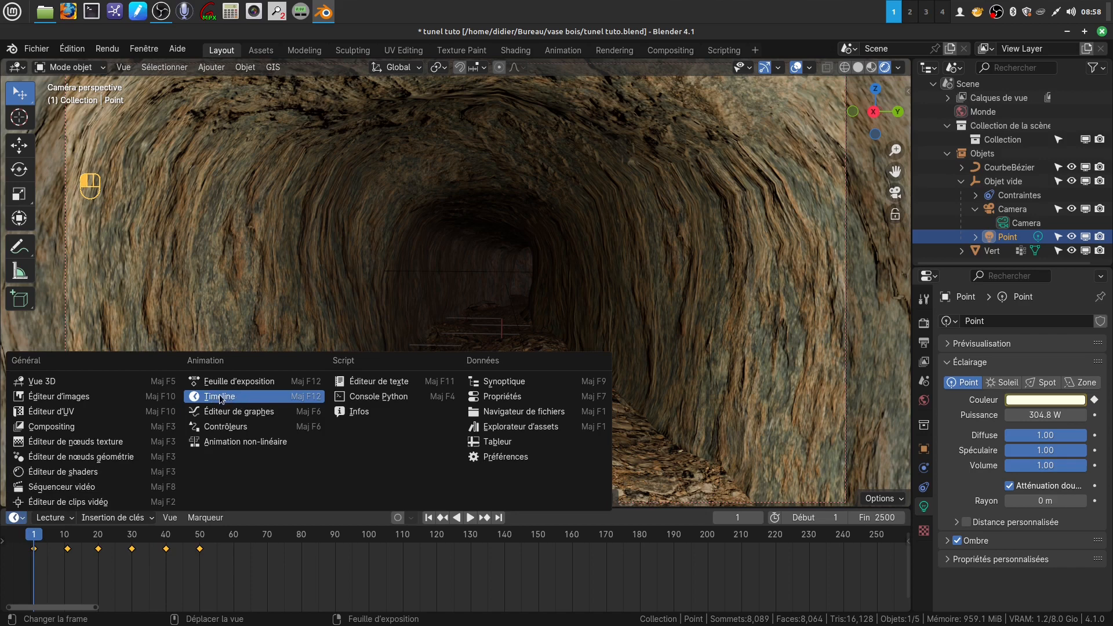
{"action": "left_click", "coordinate": [223, 413]}
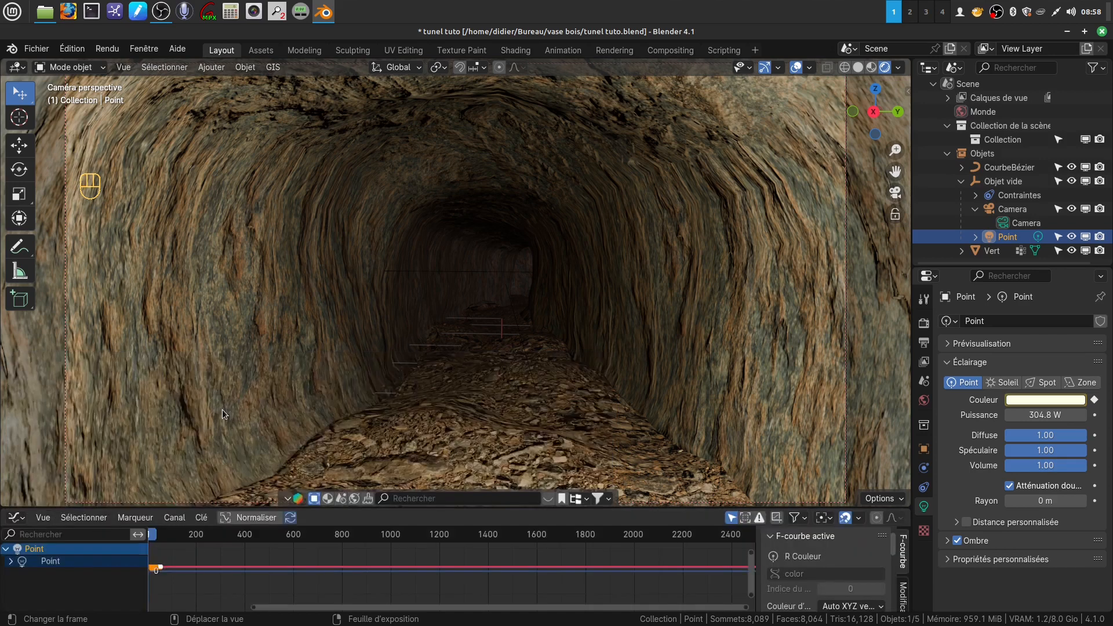
{"action": "left_click", "coordinate": [11, 562]}
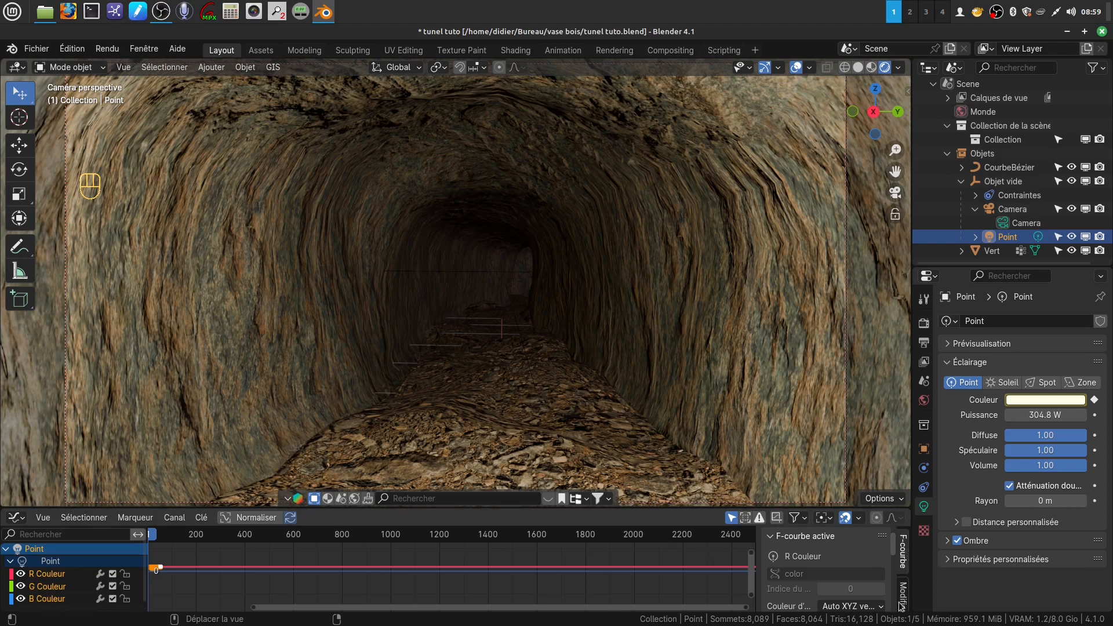
Add a Cycles modifier to the light's R, G and B colour curves and check it on each channel.
{"action": "left_click", "coordinate": [905, 586]}
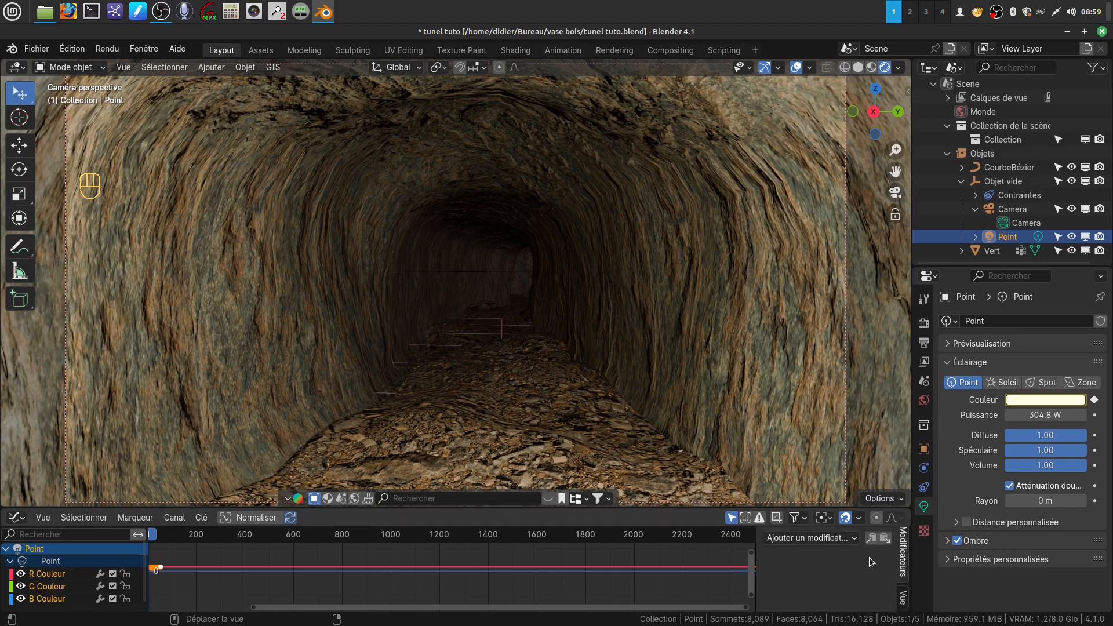
{"action": "left_click", "coordinate": [853, 538]}
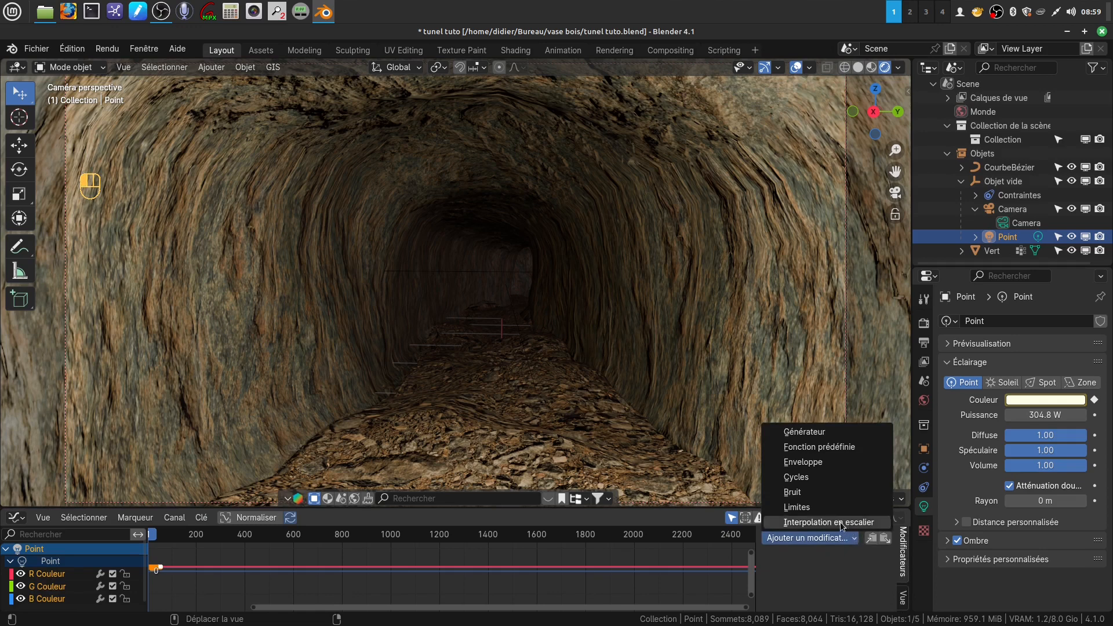
{"action": "left_click", "coordinate": [809, 480]}
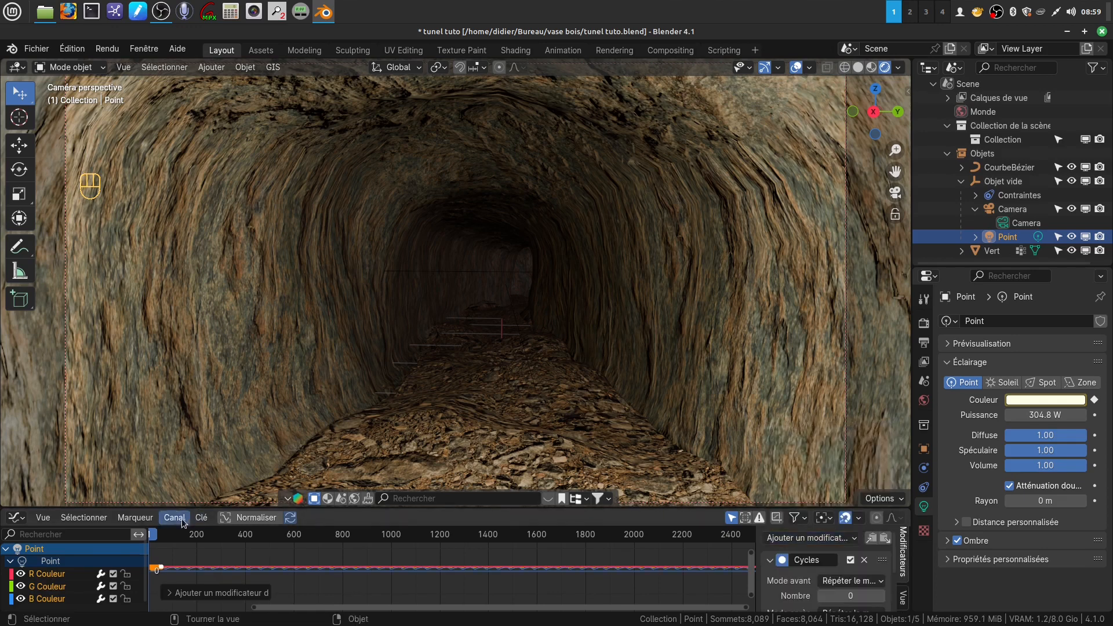
{"action": "left_click", "coordinate": [59, 586]}
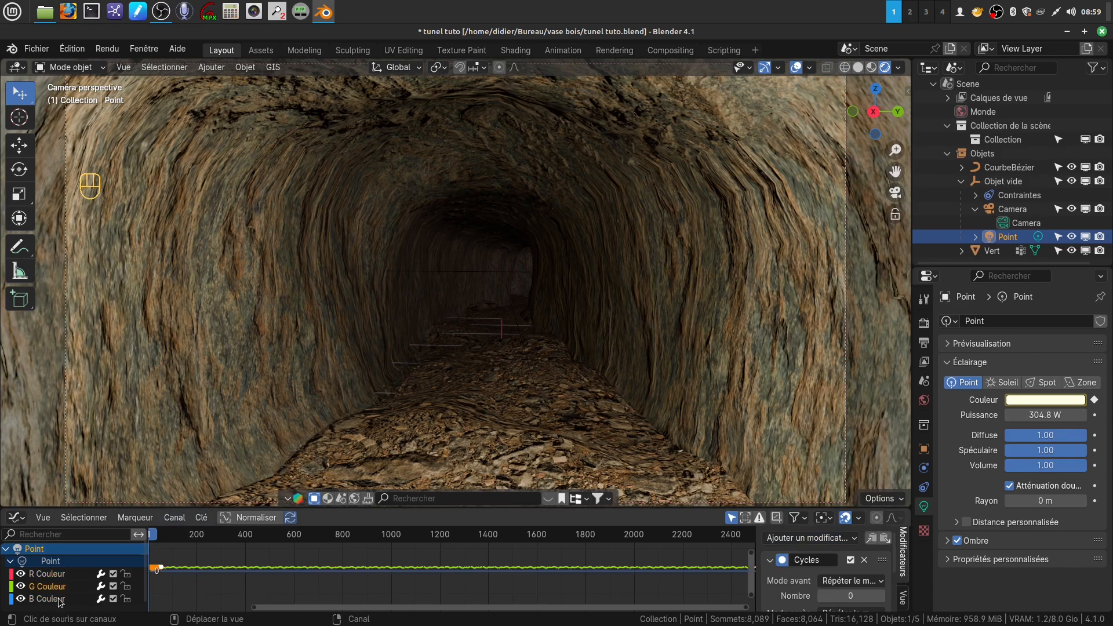
{"action": "left_click", "coordinate": [59, 600]}
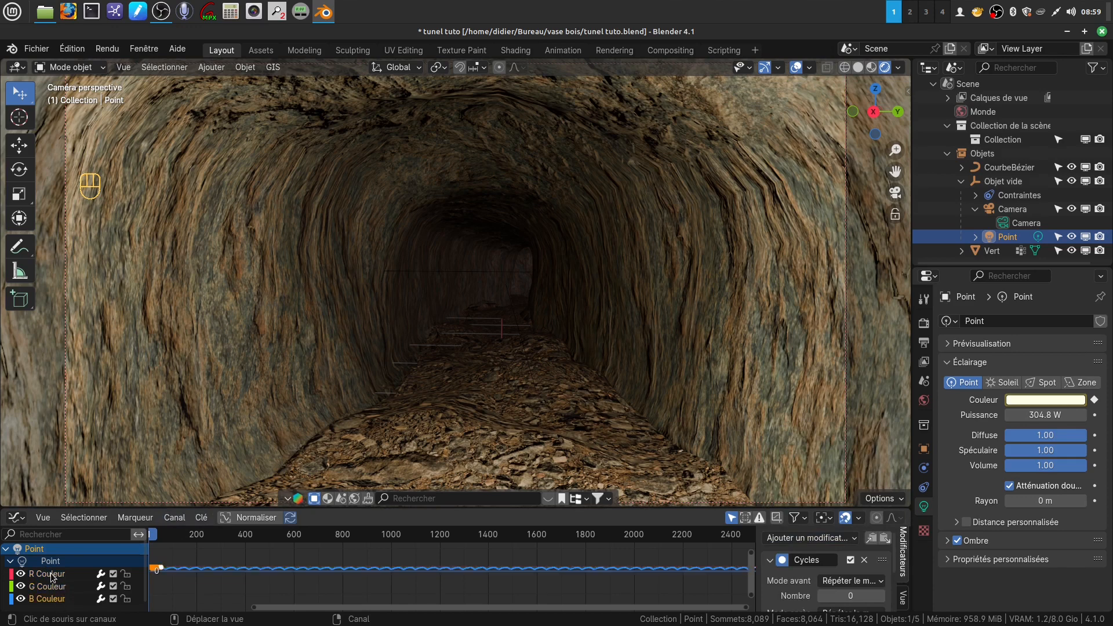
{"action": "left_click", "coordinate": [51, 573]}
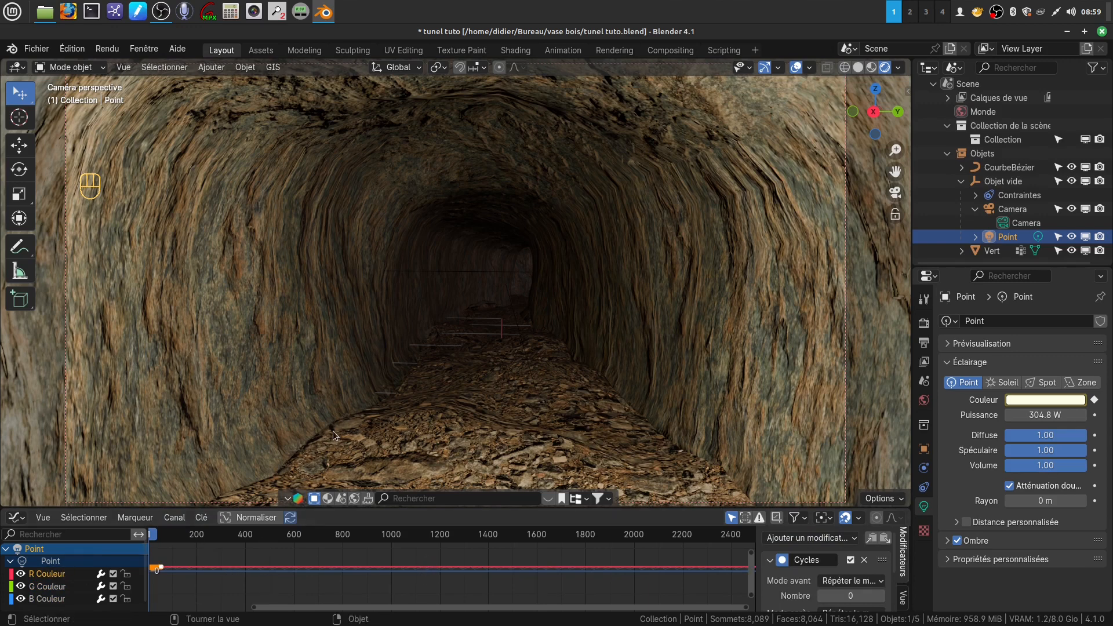
Switch back to the Timeline, play the animation to check the repeating light colour variation, and return to frame 1.
{"action": "left_click", "coordinate": [16, 517]}
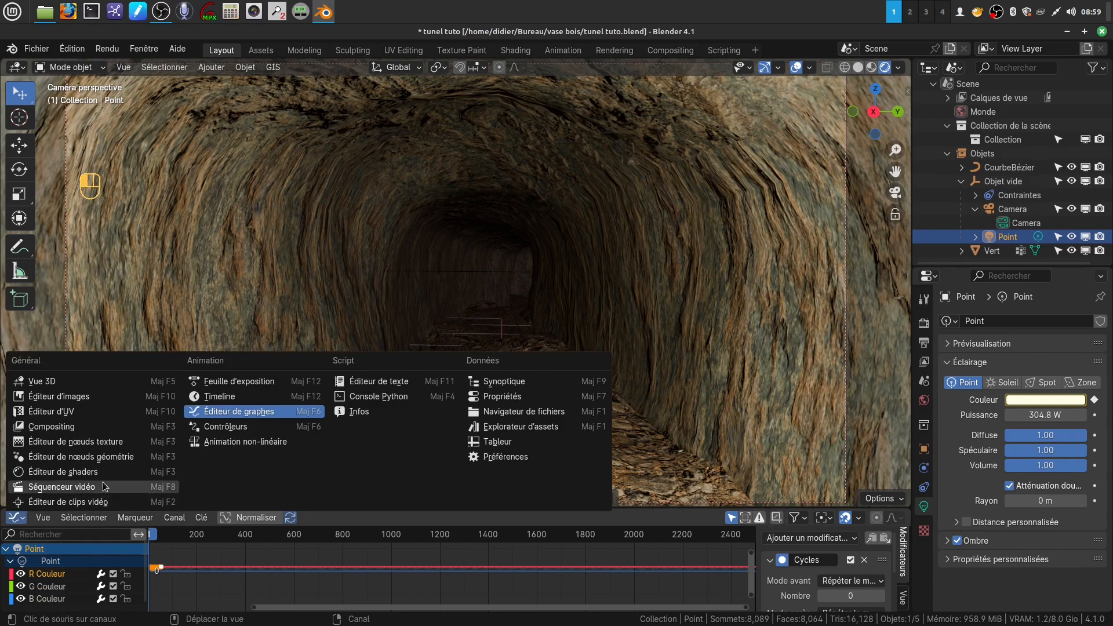
{"action": "left_click", "coordinate": [226, 398]}
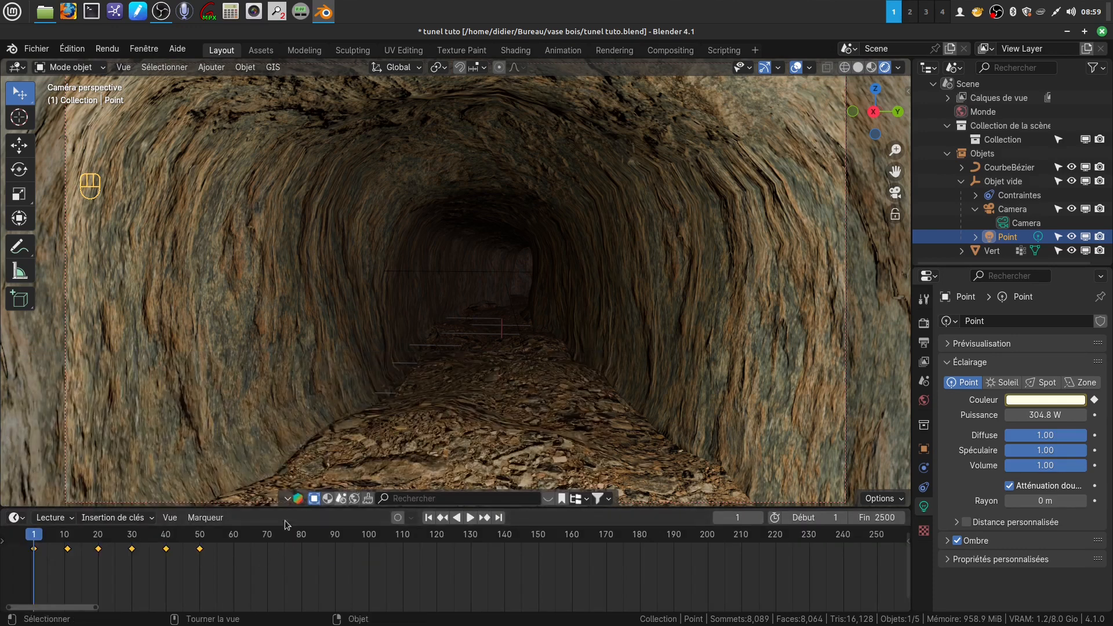
{"action": "key", "text": "space"}
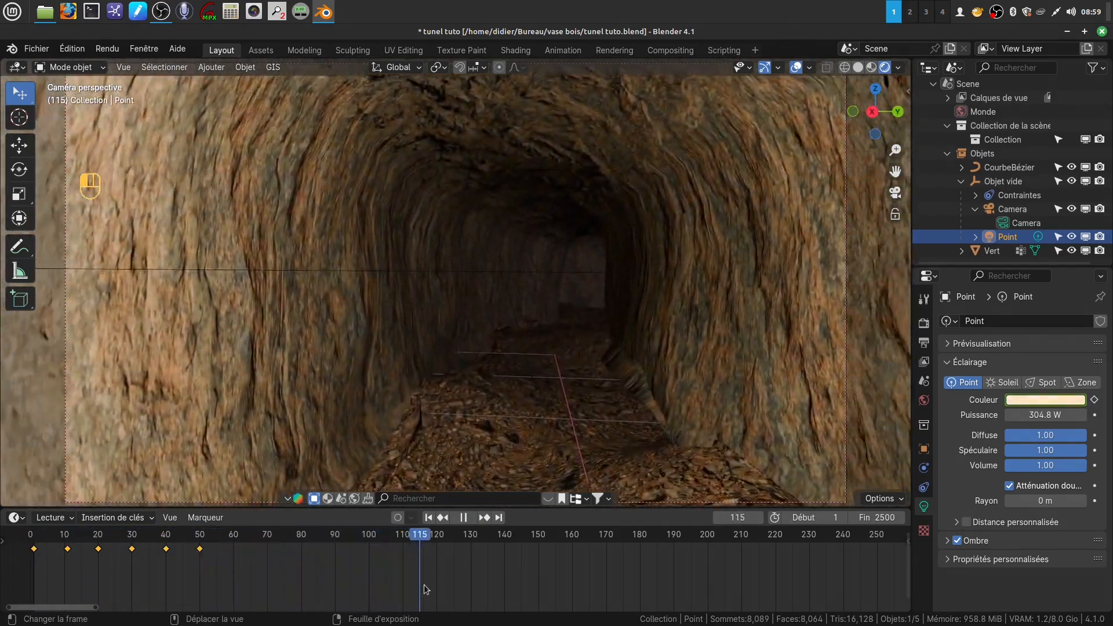
{"action": "left_click", "coordinate": [35, 576]}
{"action": "key", "text": "space"}
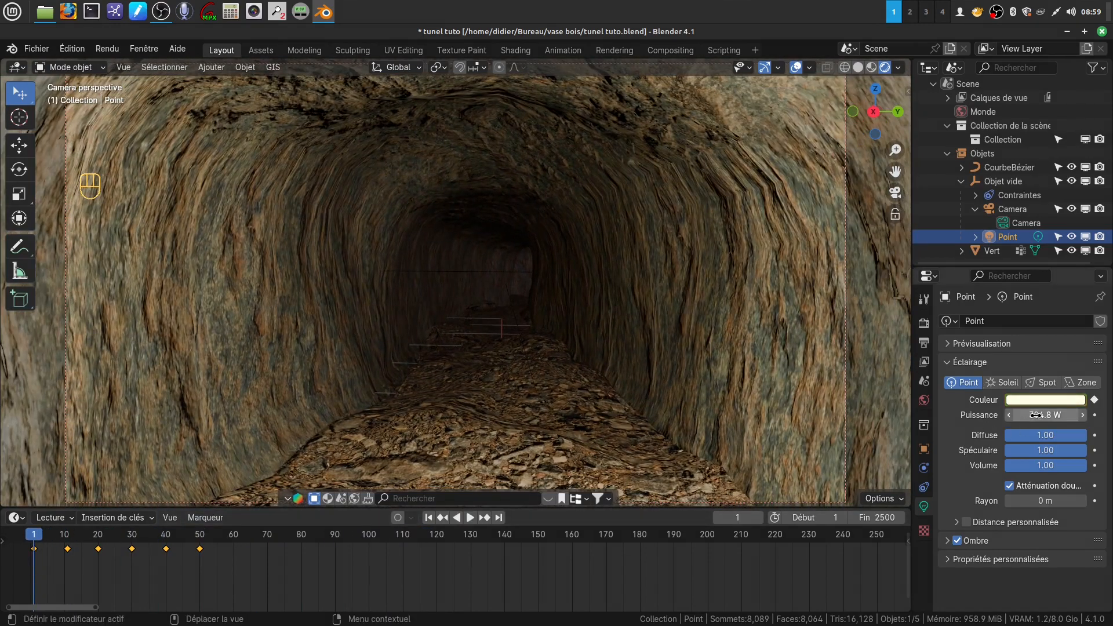
Set the point light's power to 304.8 W and keyframe it at frame 1.
{"action": "left_click_drag", "start_coordinate": [1036, 416], "coordinate": [1036, 415]}
{"action": "right_click", "coordinate": [1064, 416]}
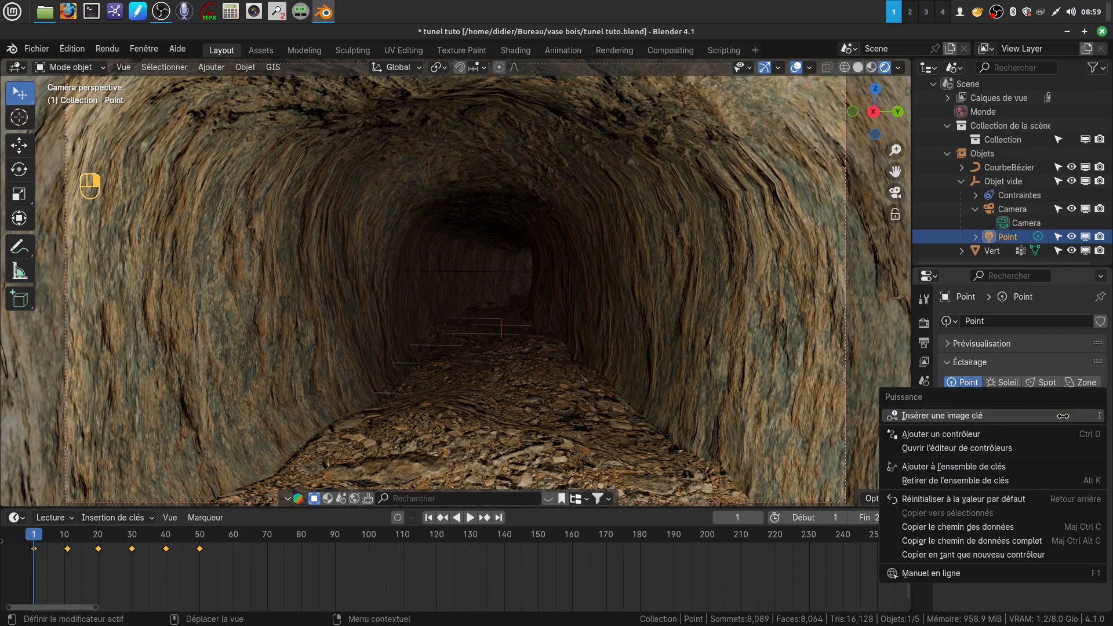
{"action": "left_click", "coordinate": [1020, 415]}
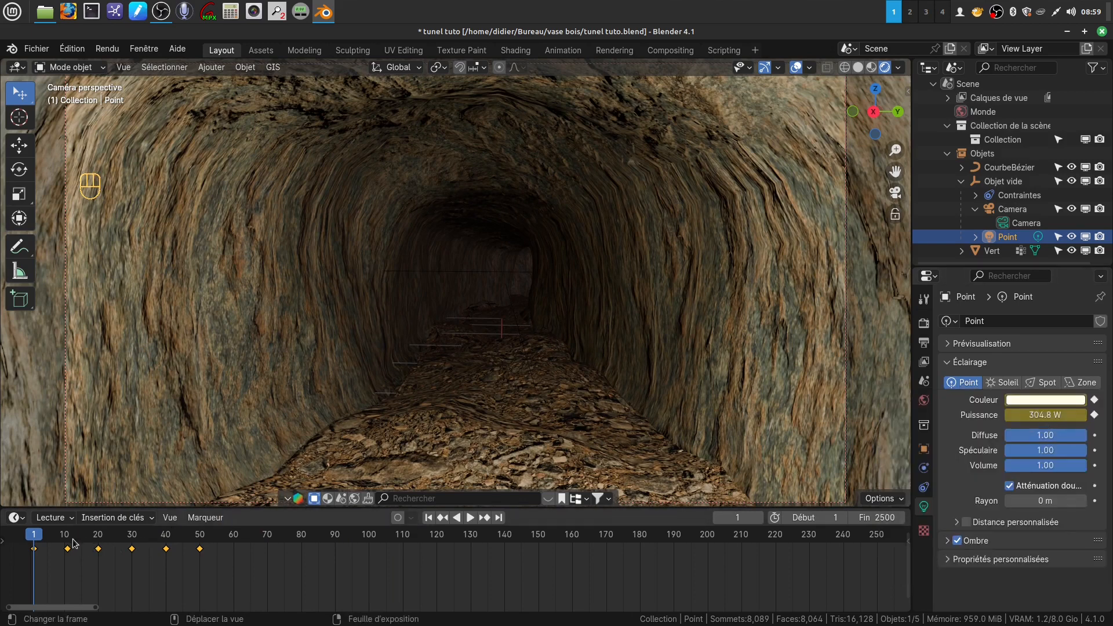
Move to frame 9 and keyframe the point light's power at 333.5 W.
{"action": "left_click", "coordinate": [33, 538]}
{"action": "key", "text": "space"}
{"action": "left_click_drag", "start_coordinate": [35, 538], "coordinate": [60, 519]}
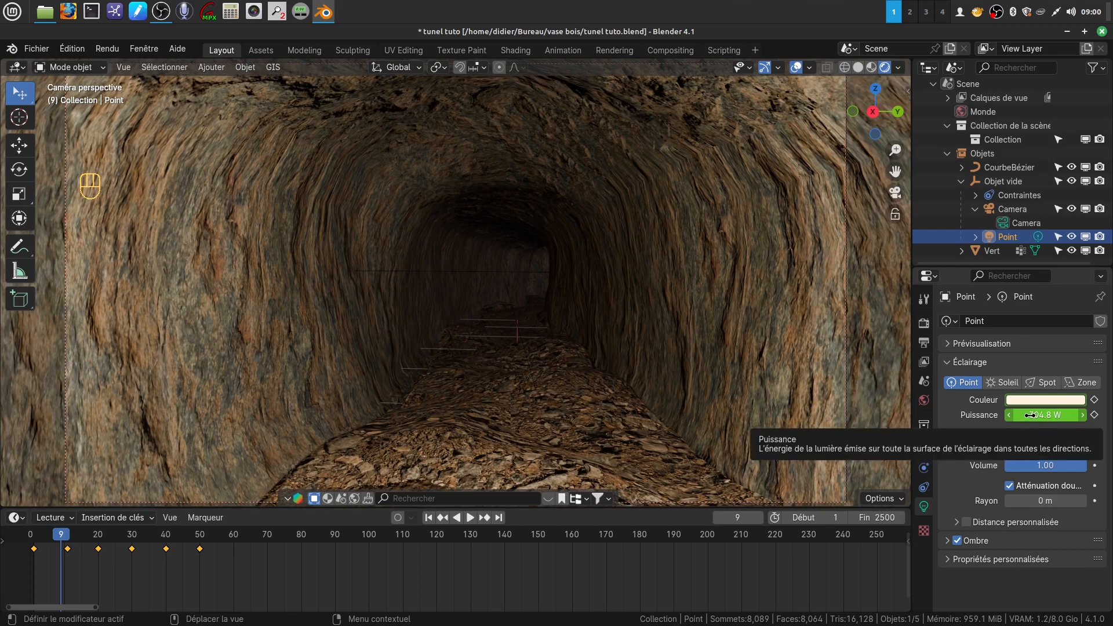
{"action": "left_click_drag", "start_coordinate": [1046, 414], "coordinate": [1059, 415]}
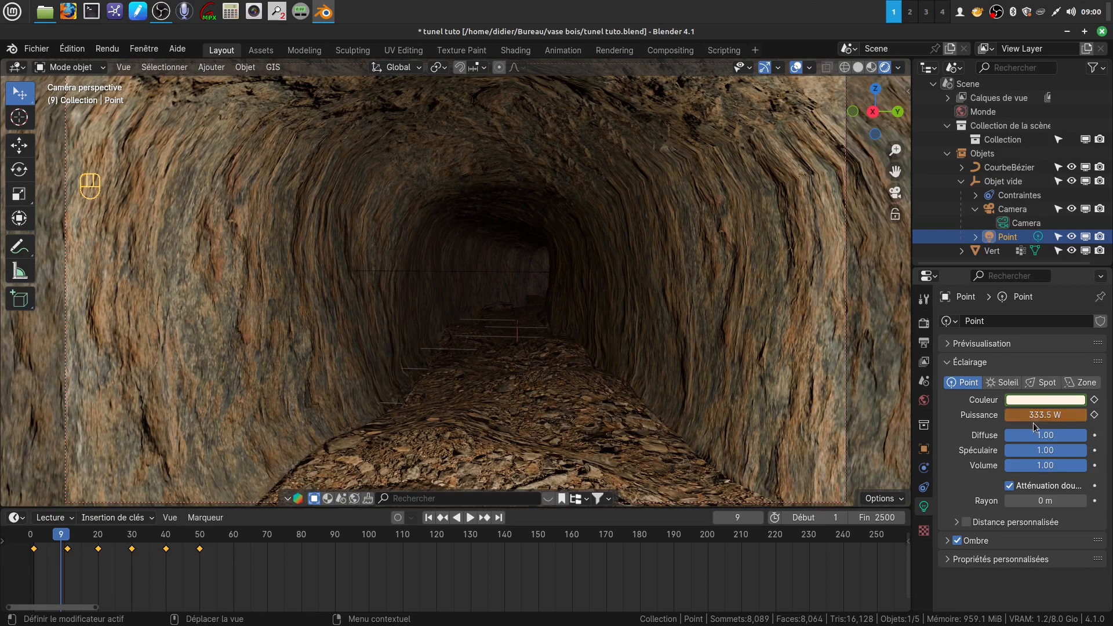
{"action": "left_click", "coordinate": [1095, 415]}
Move to frame 18, lower the point light's power to 183.7 W and keyframe it.
{"action": "key", "text": "space"}
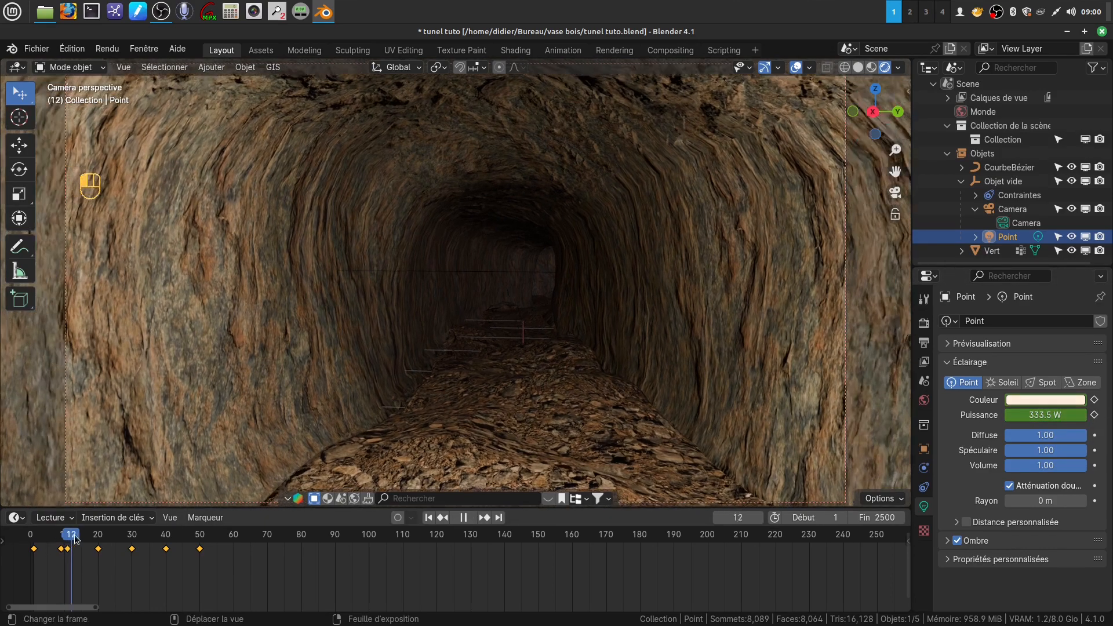
{"action": "key", "text": "space"}
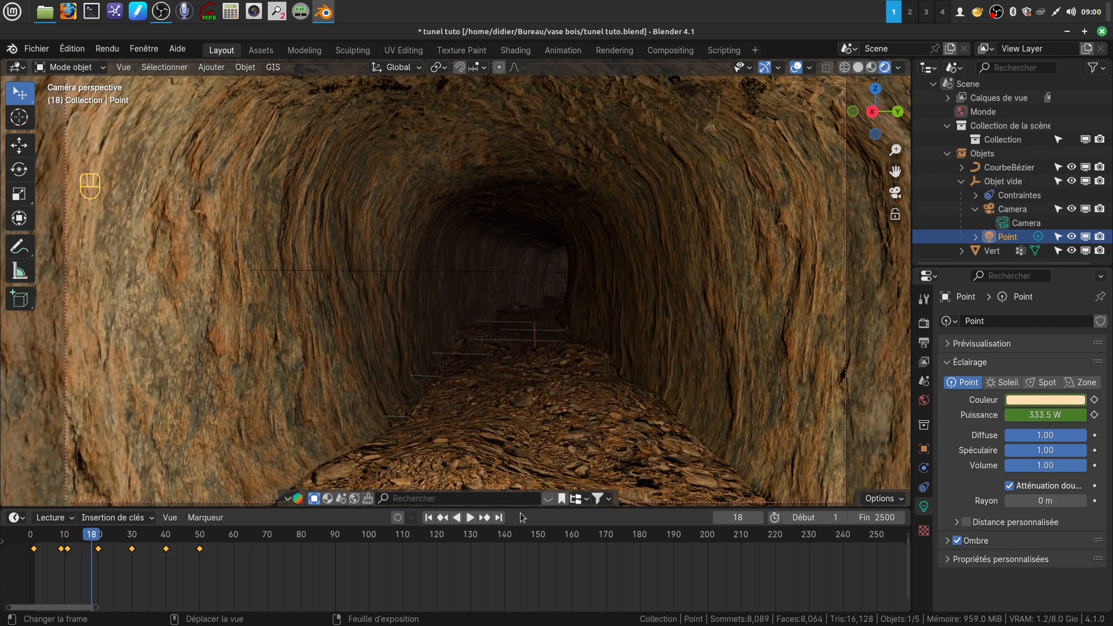
{"action": "left_click_drag", "start_coordinate": [1045, 414], "coordinate": [1038, 415]}
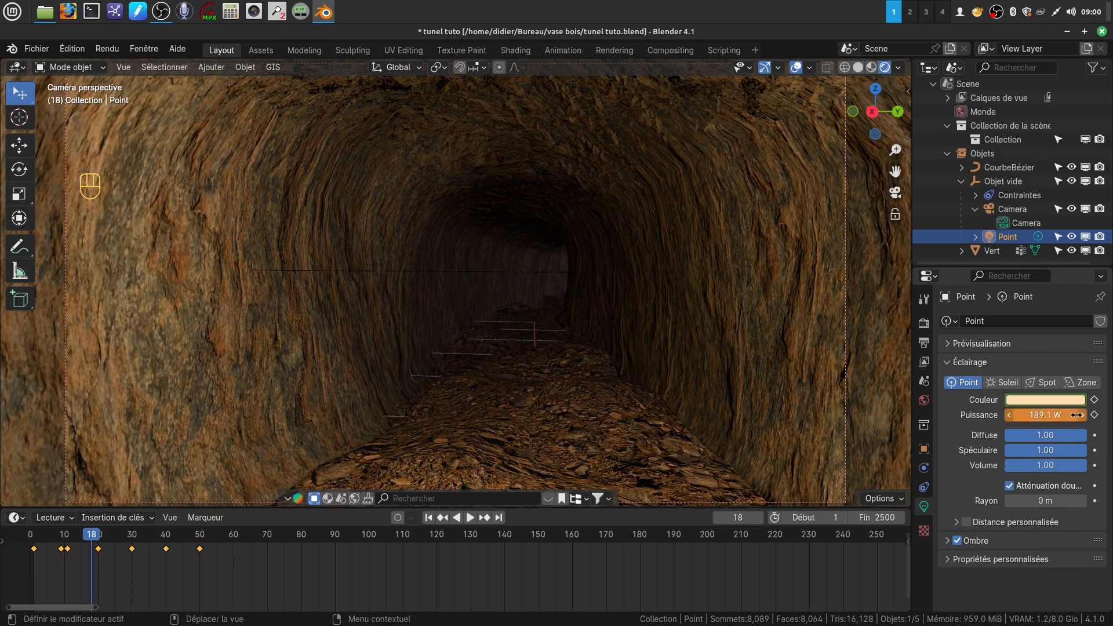
{"action": "left_click_drag", "start_coordinate": [1045, 415], "coordinate": [1102, 420]}
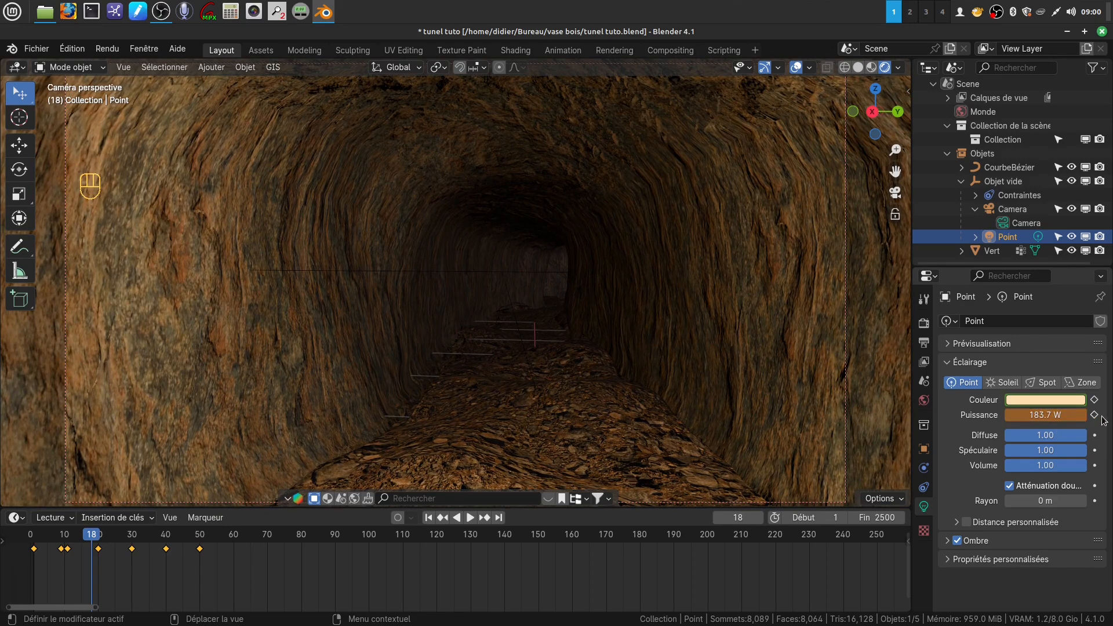
{"action": "left_click", "coordinate": [1095, 415]}
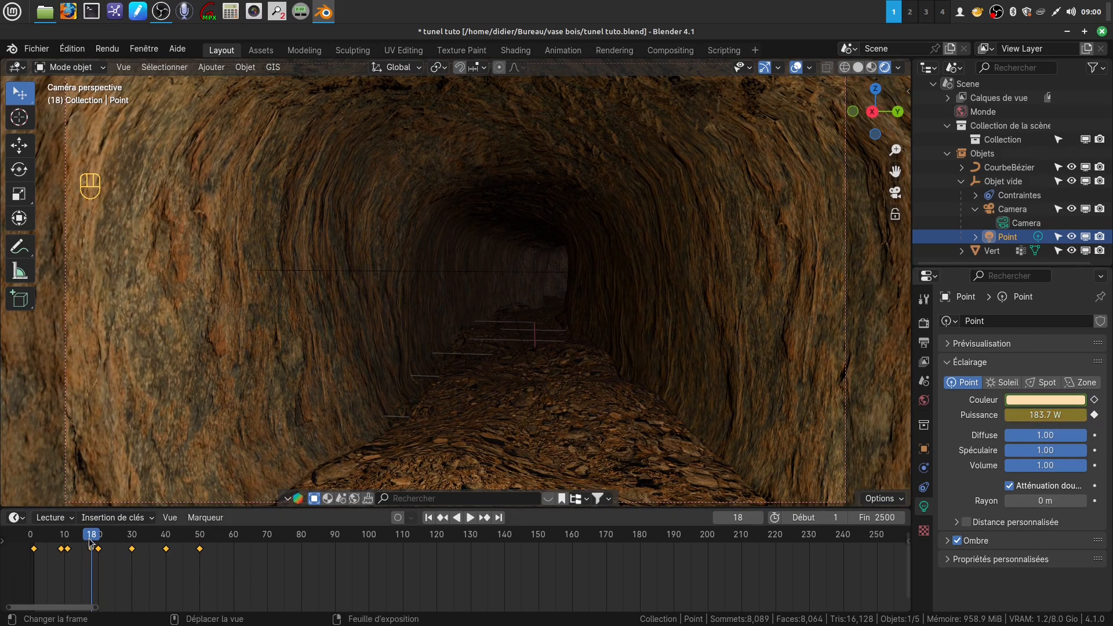
Keyframe the point light's power at 110.5 W on frame 28 and at 204.8 W on frame 39.
{"action": "left_click_drag", "start_coordinate": [90, 543], "coordinate": [129, 536]}
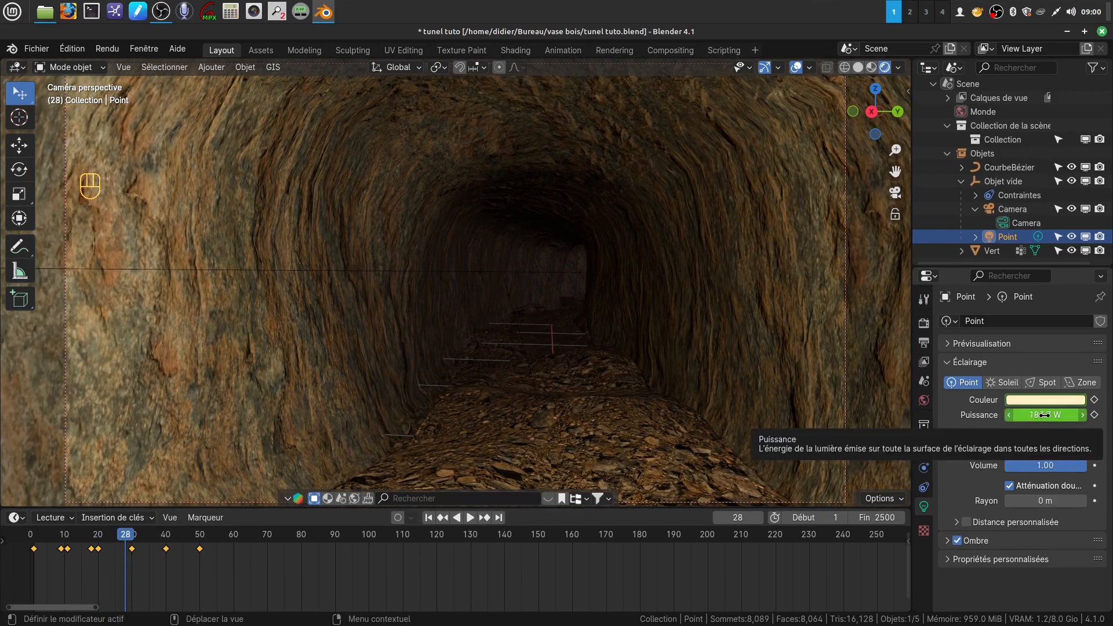
{"action": "left_click_drag", "start_coordinate": [1062, 415], "coordinate": [1062, 415]}
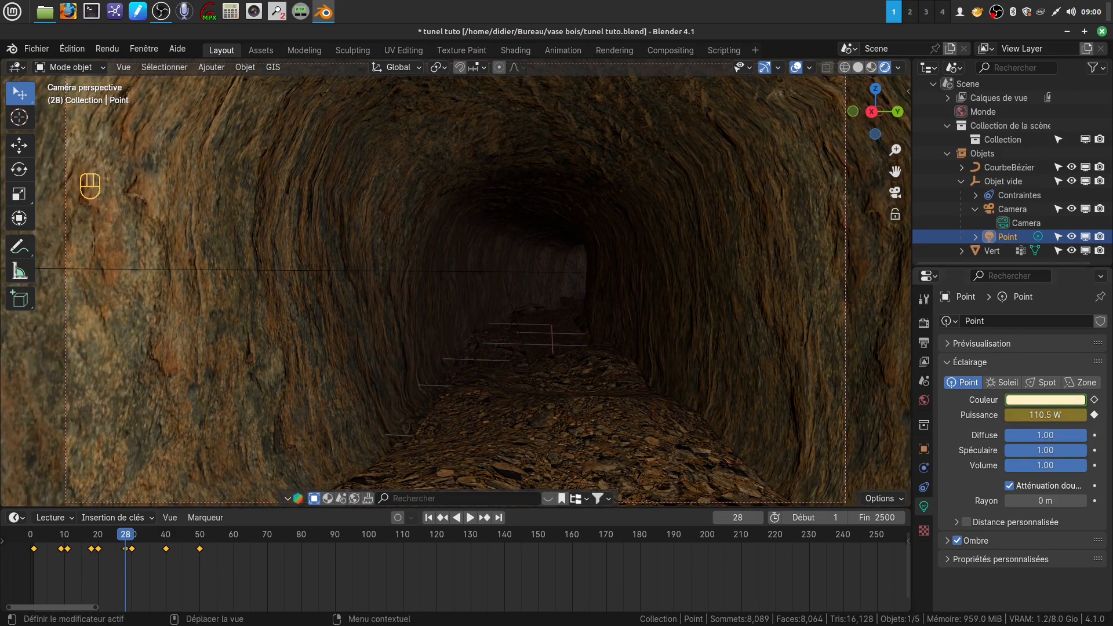
{"action": "left_click_drag", "start_coordinate": [125, 539], "coordinate": [163, 539]}
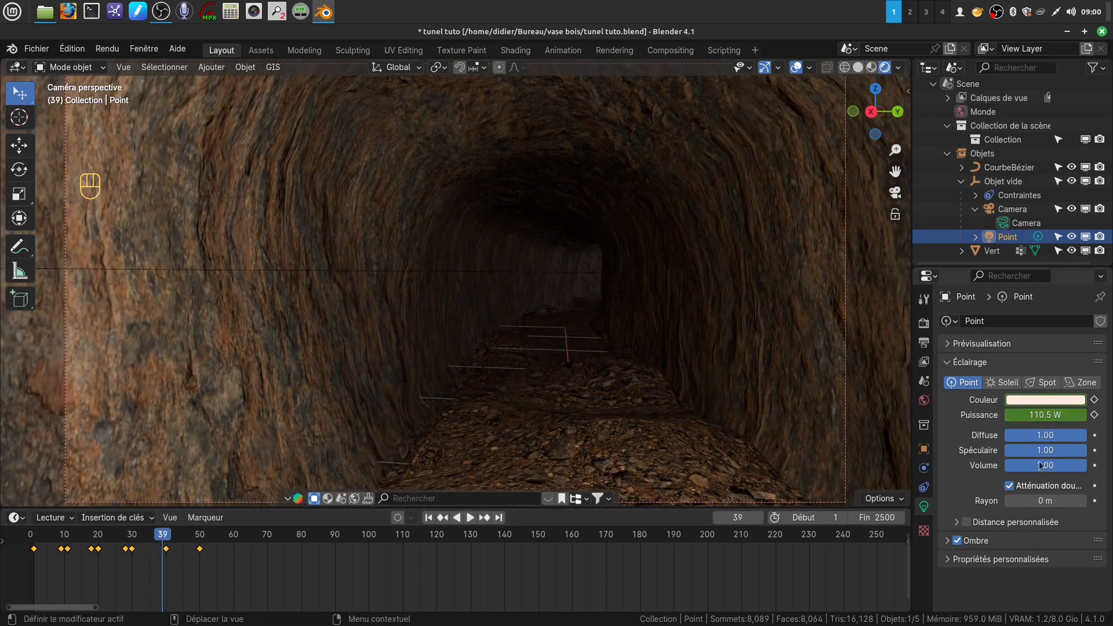
{"action": "left_click_drag", "start_coordinate": [1045, 415], "coordinate": [1076, 418]}
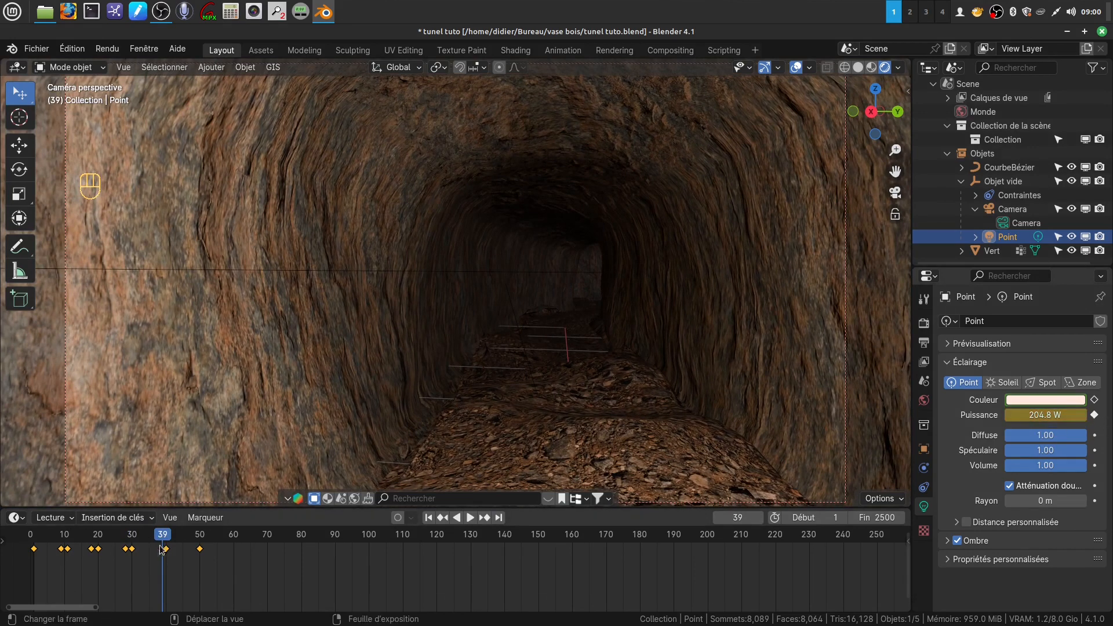
Move to frame 48, set the point light's power to 284.6 W and keyframe it.
{"action": "key", "text": "space"}
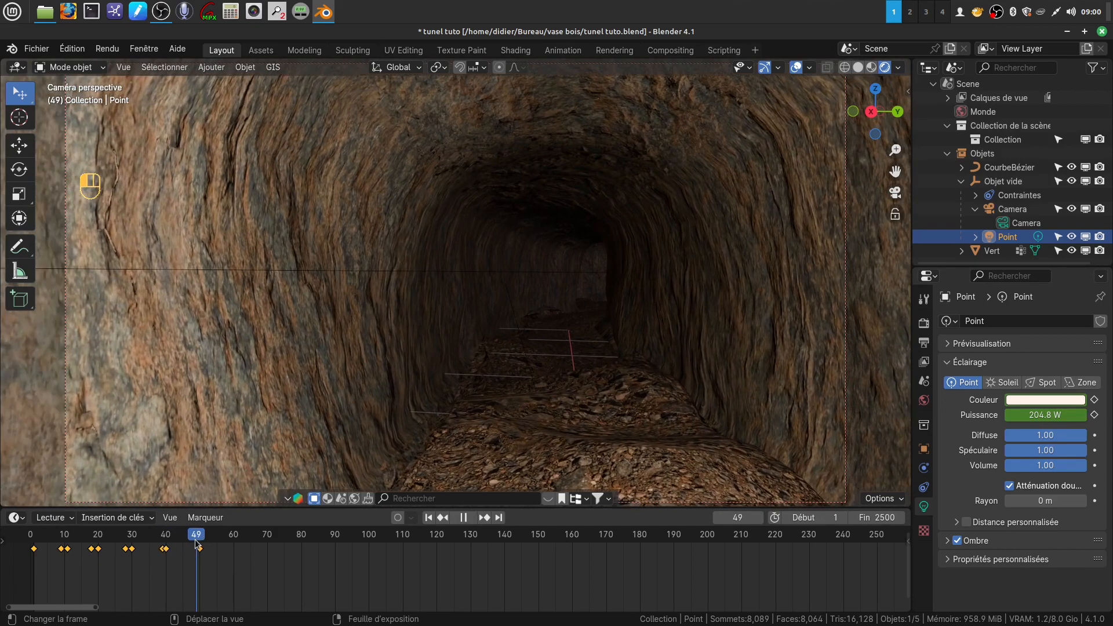
{"action": "left_click_drag", "start_coordinate": [195, 545], "coordinate": [194, 543]}
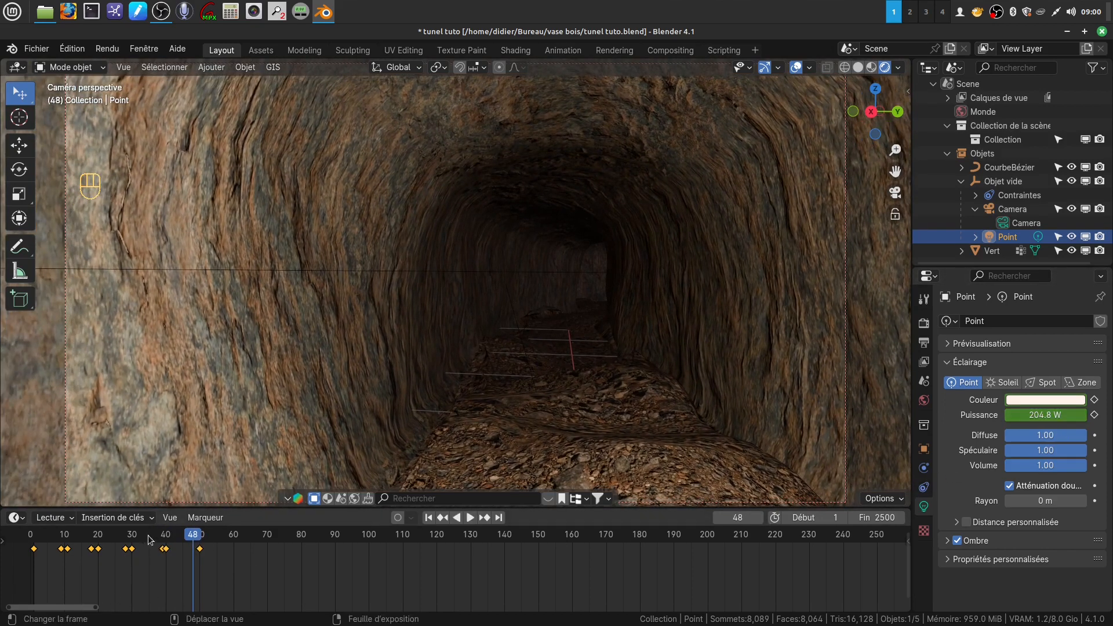
{"action": "mouse_move", "coordinate": [195, 536]}
{"action": "left_mouse_down"}
{"action": "mouse_move", "coordinate": [35, 545]}
{"action": "mouse_move", "coordinate": [191, 545]}
{"action": "mouse_move", "coordinate": [194, 536]}
{"action": "left_mouse_up"}
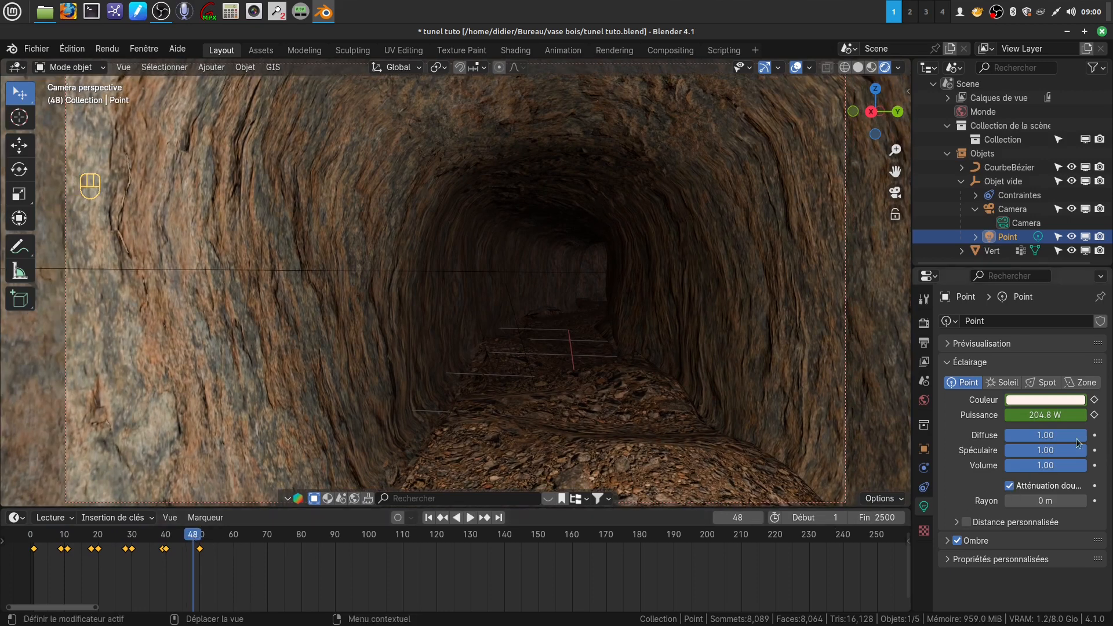
{"action": "left_click_drag", "start_coordinate": [1029, 414], "coordinate": [1044, 414]}
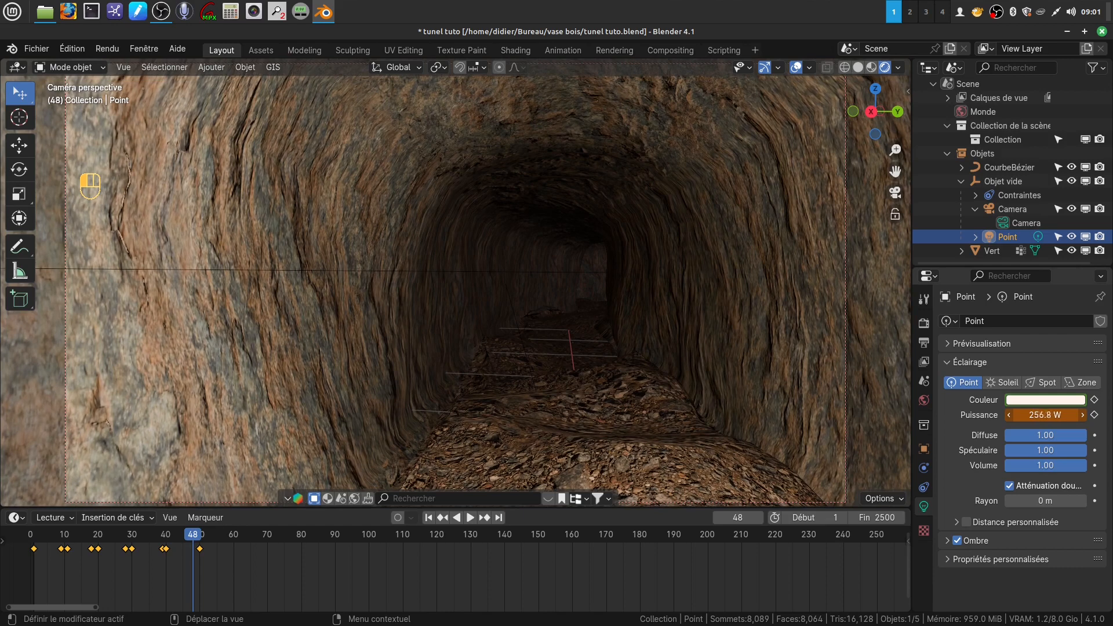
{"action": "left_click_drag", "start_coordinate": [1028, 416], "coordinate": [1043, 415]}
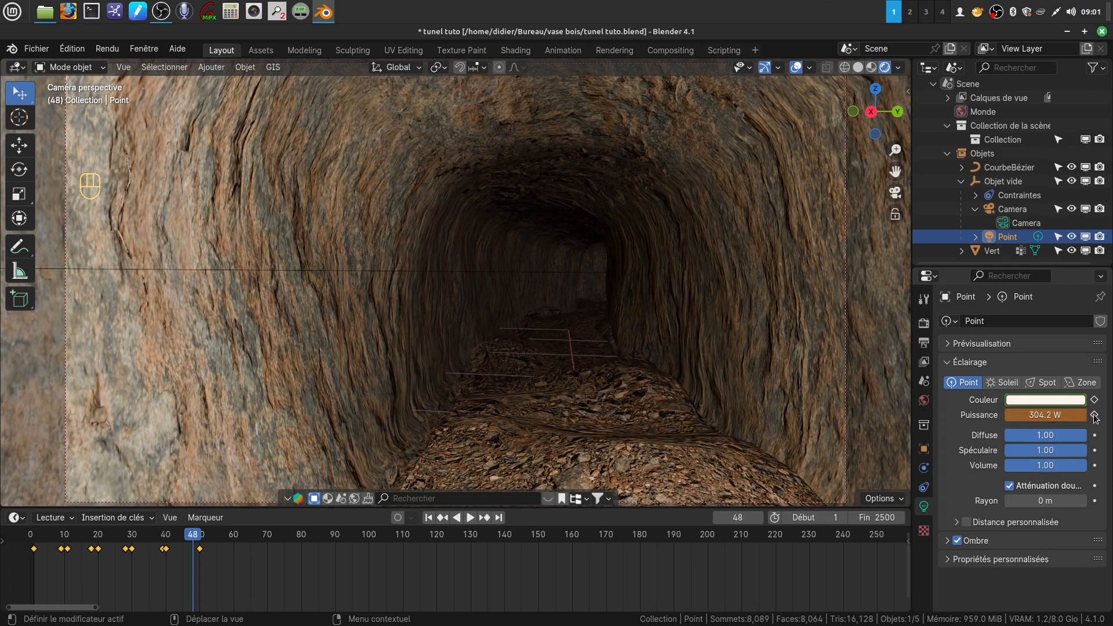
{"action": "left_click_drag", "start_coordinate": [1052, 415], "coordinate": [1041, 416]}
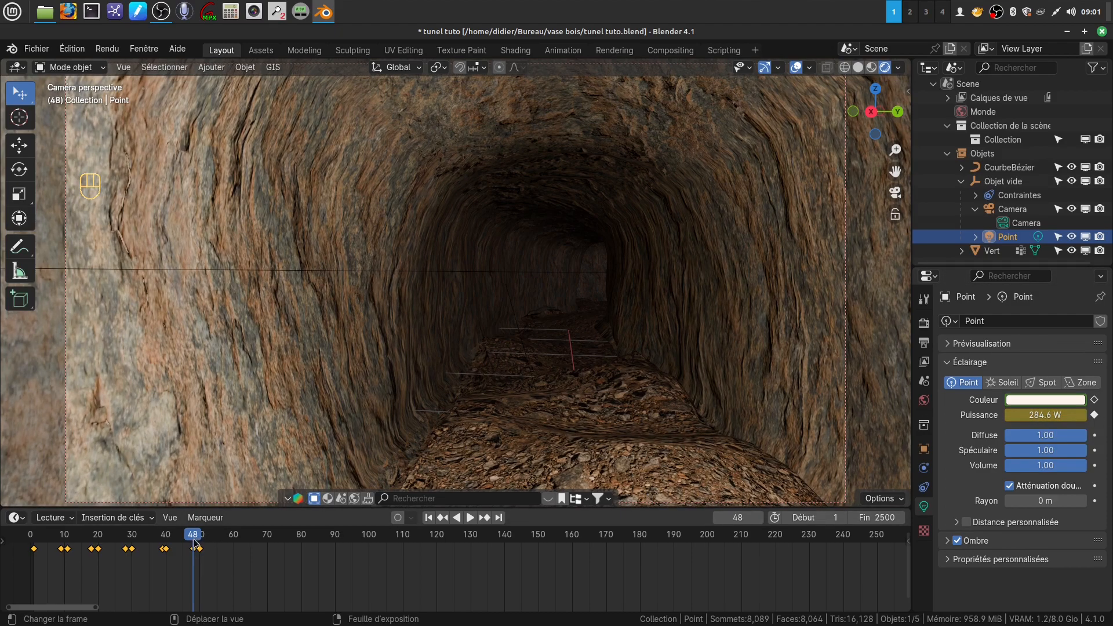
Return to frame 1 and add a Cycles modifier to the light's power (Puissance) curve in the Graph Editor.
{"action": "left_click_drag", "start_coordinate": [193, 536], "coordinate": [36, 530]}
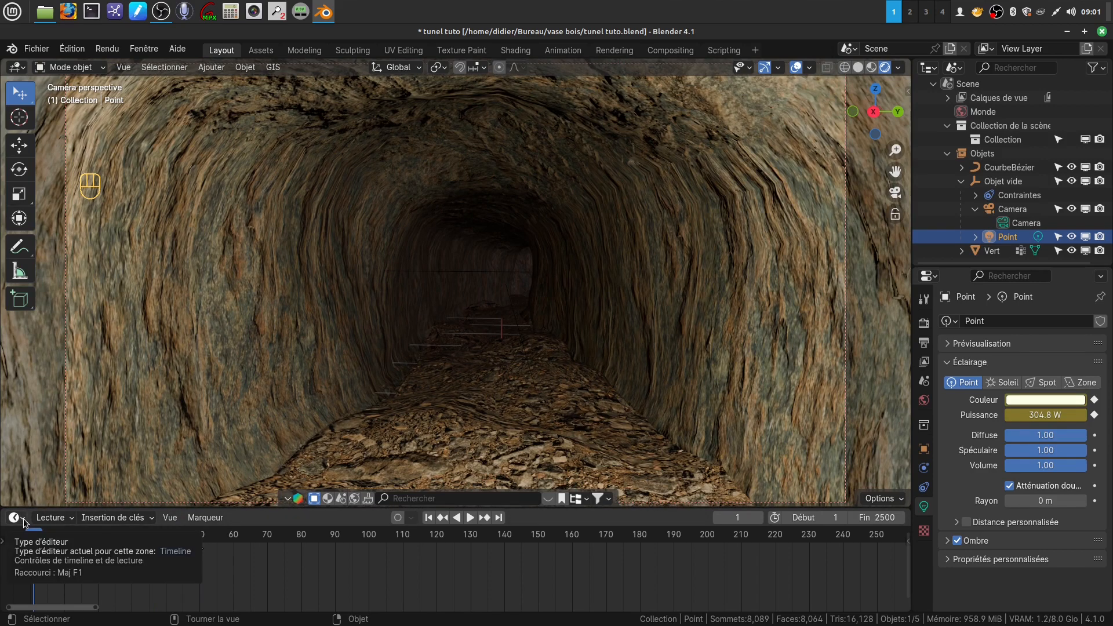
{"action": "left_click", "coordinate": [22, 519]}
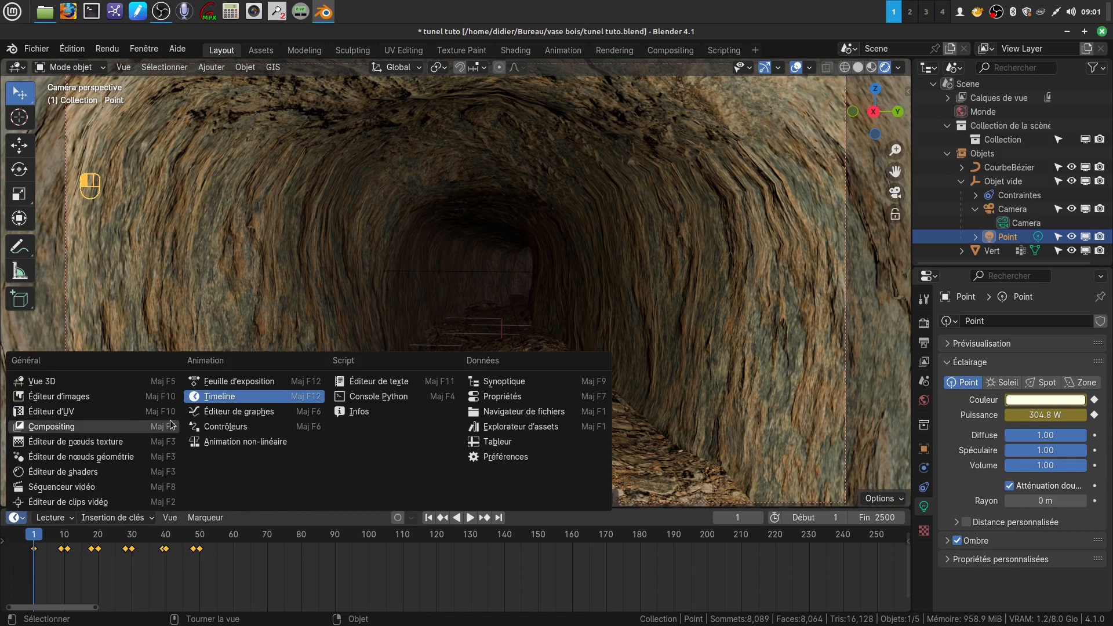
{"action": "left_click", "coordinate": [233, 412]}
{"action": "scroll", "coordinate": [90, 555], "scroll_direction": "down", "scroll_amount": 2}
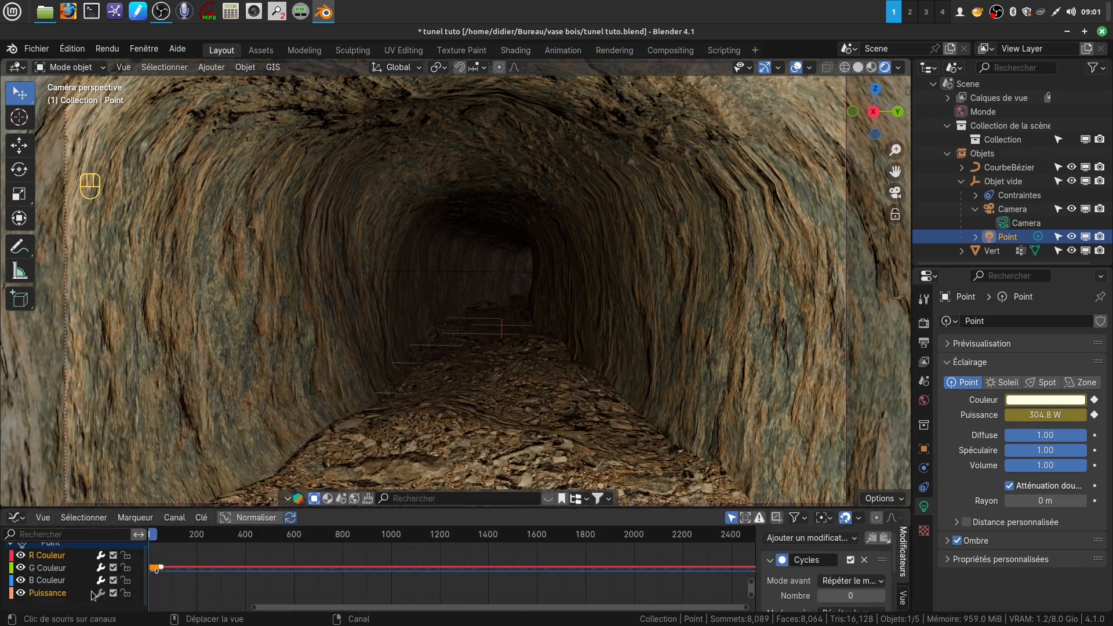
{"action": "left_click", "coordinate": [54, 594]}
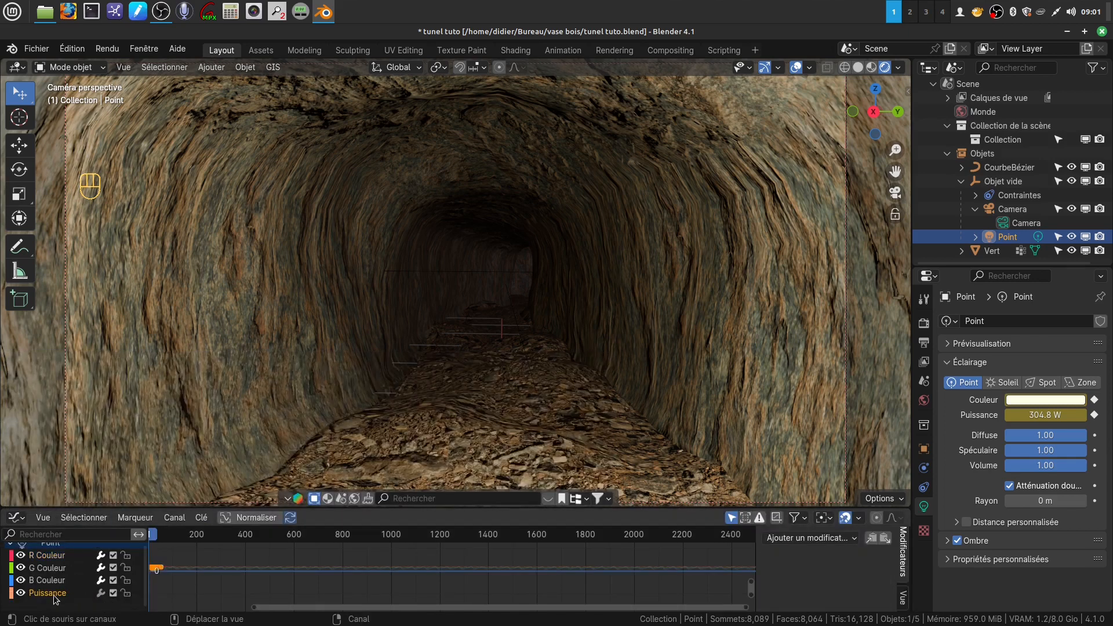
{"action": "left_click", "coordinate": [855, 539]}
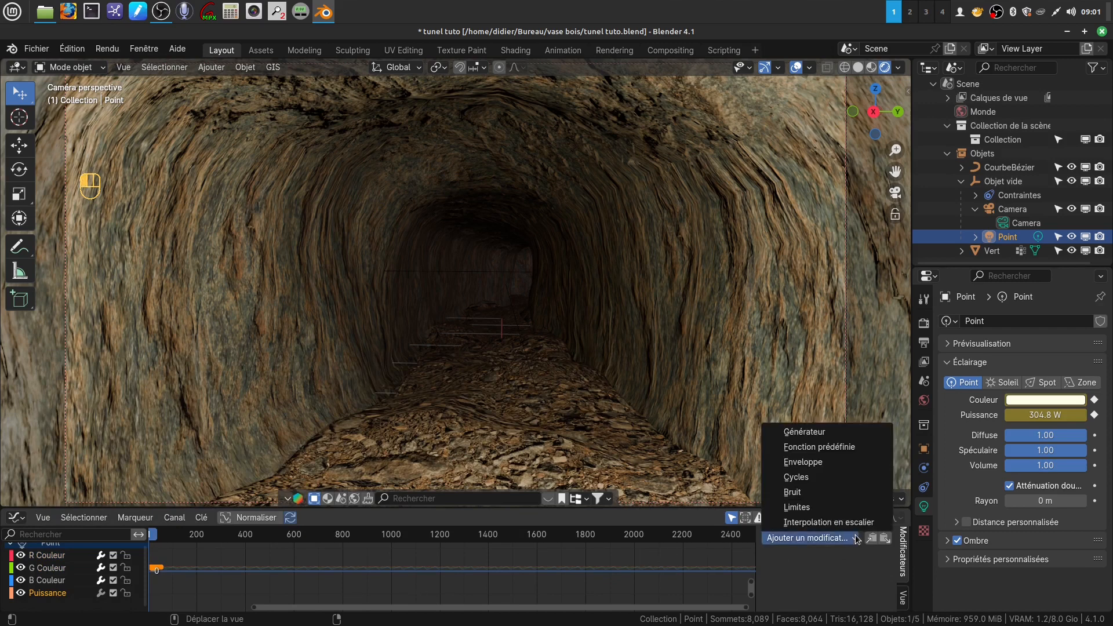
{"action": "left_click", "coordinate": [803, 479]}
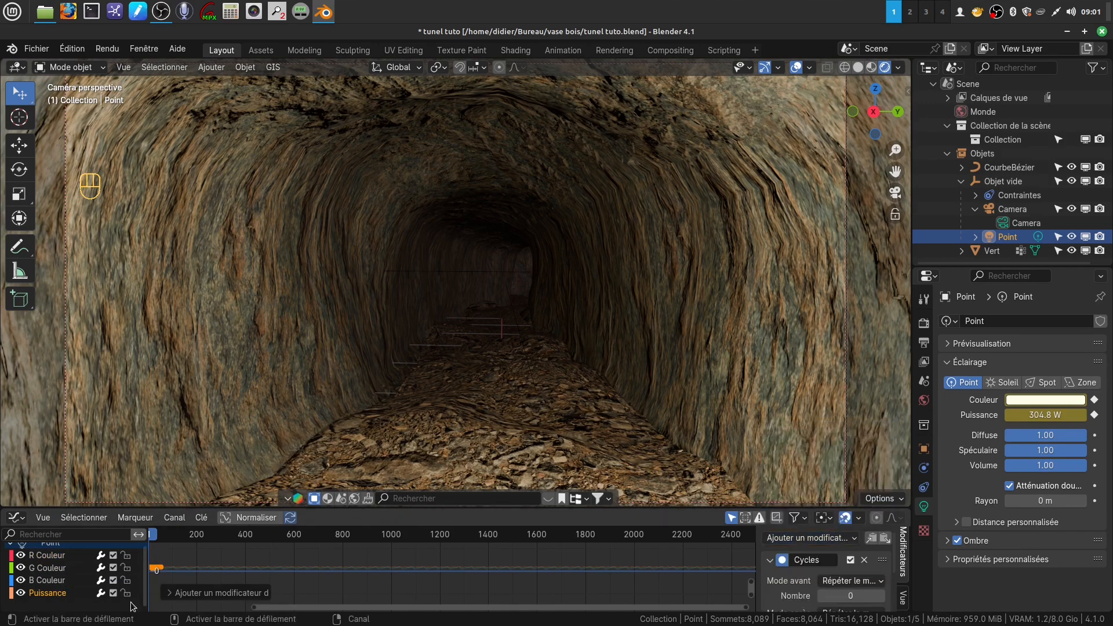
Switch back to the Timeline and play the animation to check the flickering light, stopping at frame 370.
{"action": "left_click", "coordinate": [22, 520]}
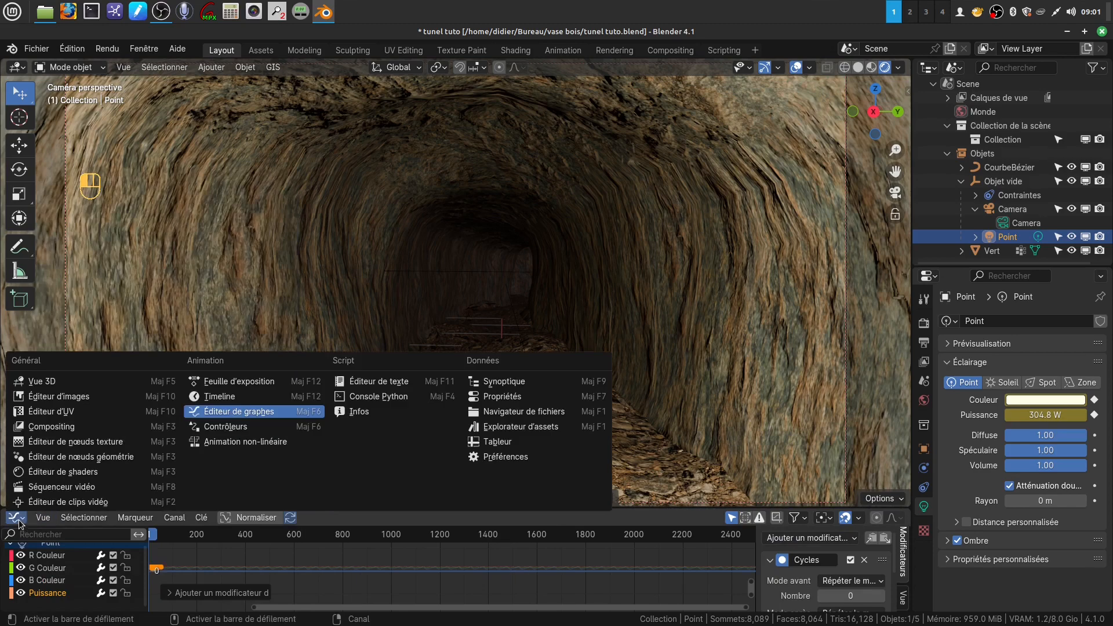
{"action": "left_click", "coordinate": [19, 524]}
{"action": "left_click", "coordinate": [17, 519]}
{"action": "left_click", "coordinate": [43, 518]}
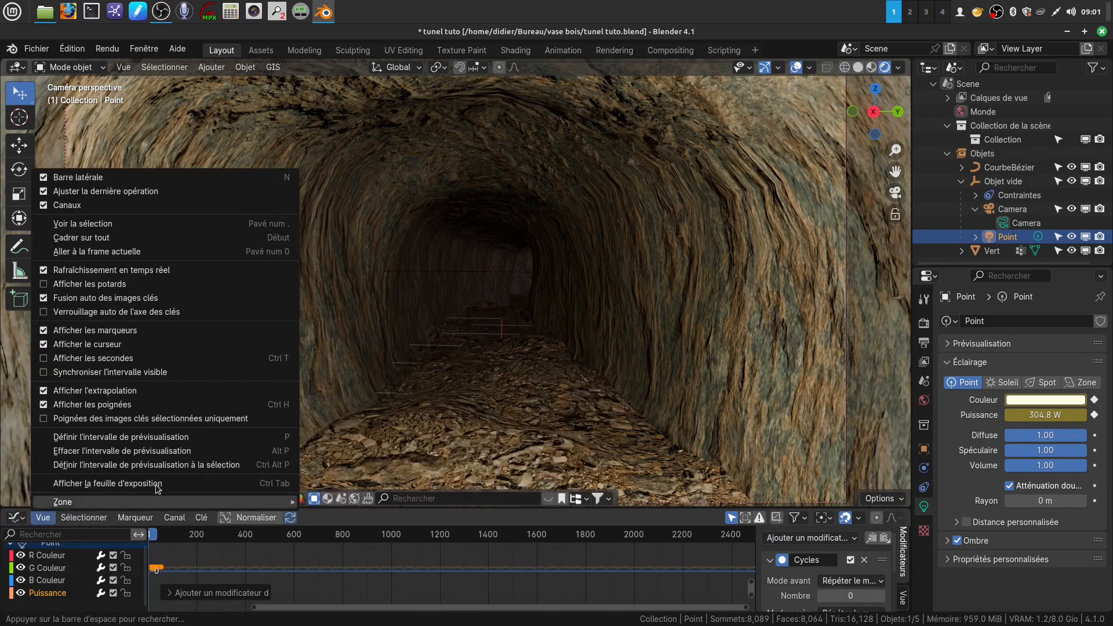
{"action": "left_click", "coordinate": [17, 518]}
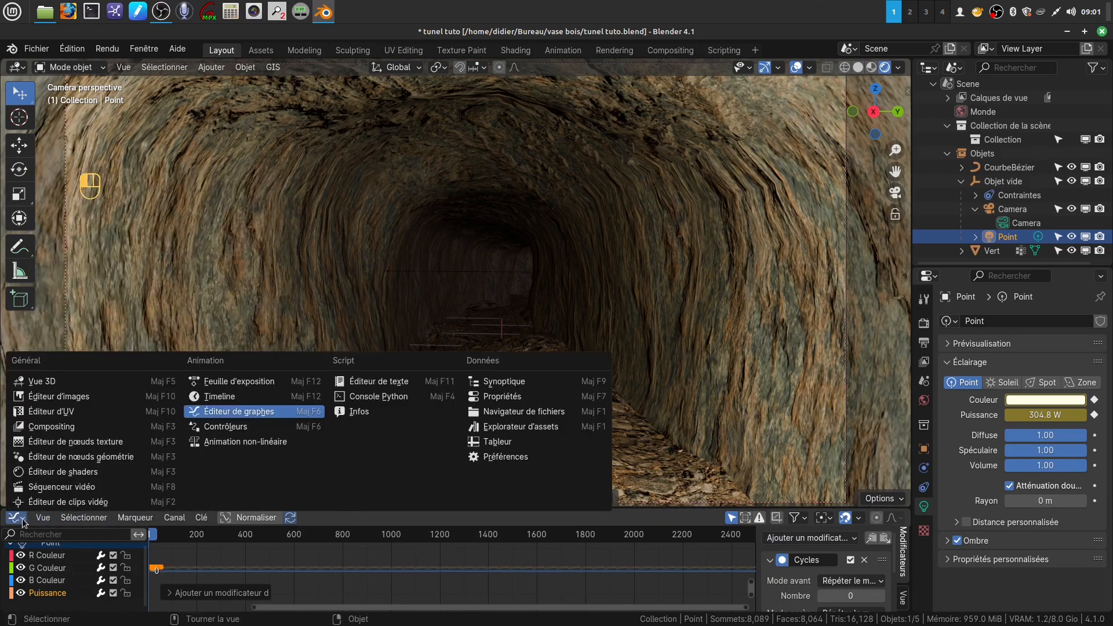
{"action": "left_click", "coordinate": [220, 396]}
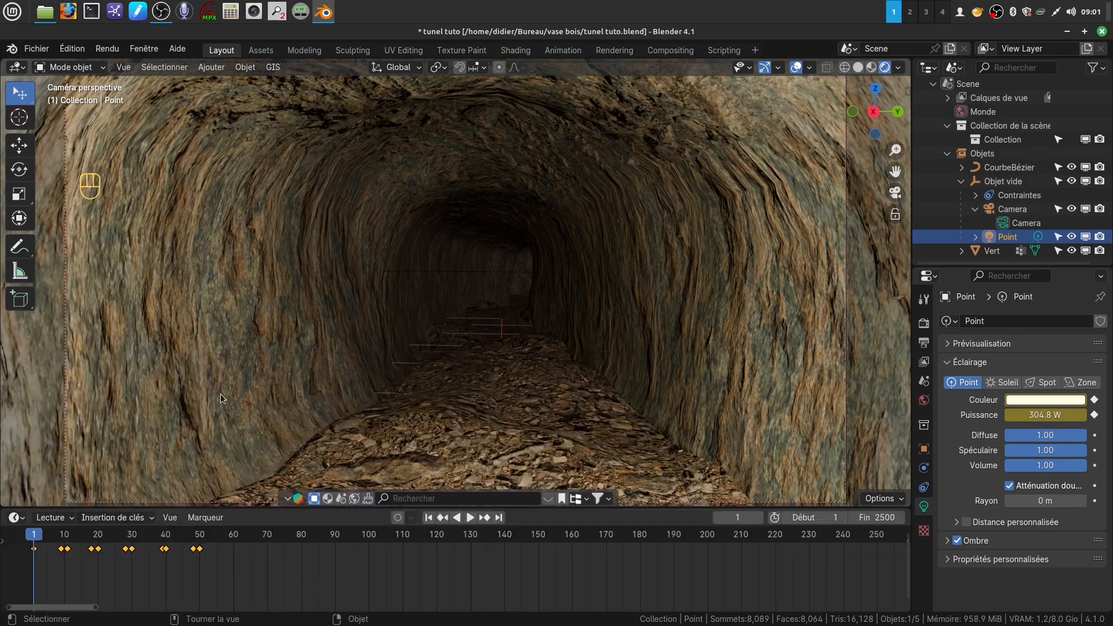
{"action": "left_click", "coordinate": [471, 518]}
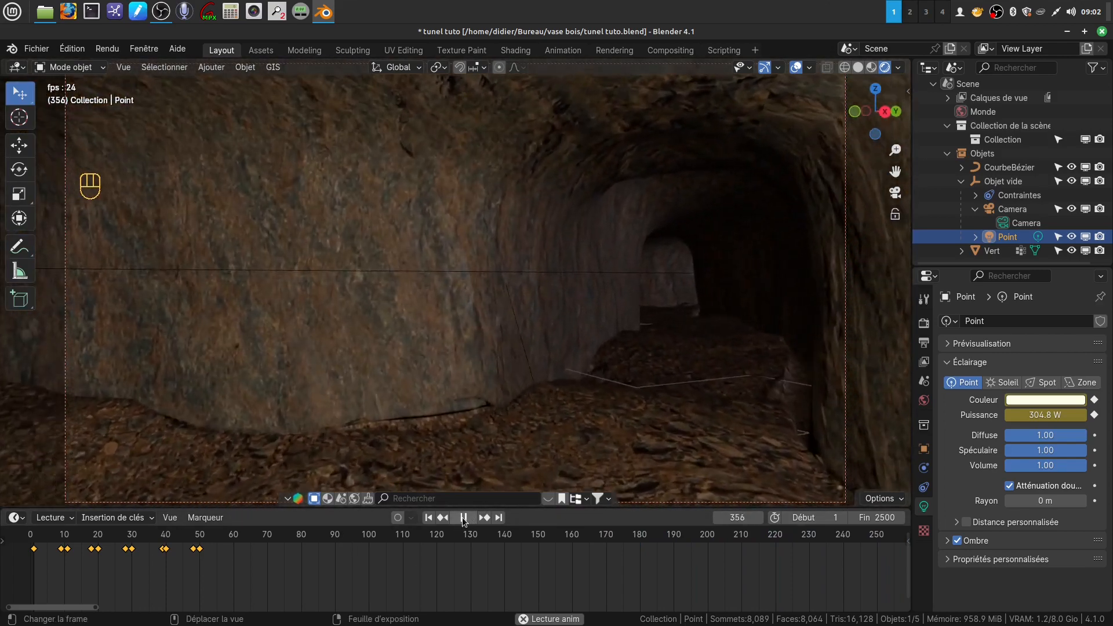
{"action": "left_click", "coordinate": [463, 518]}
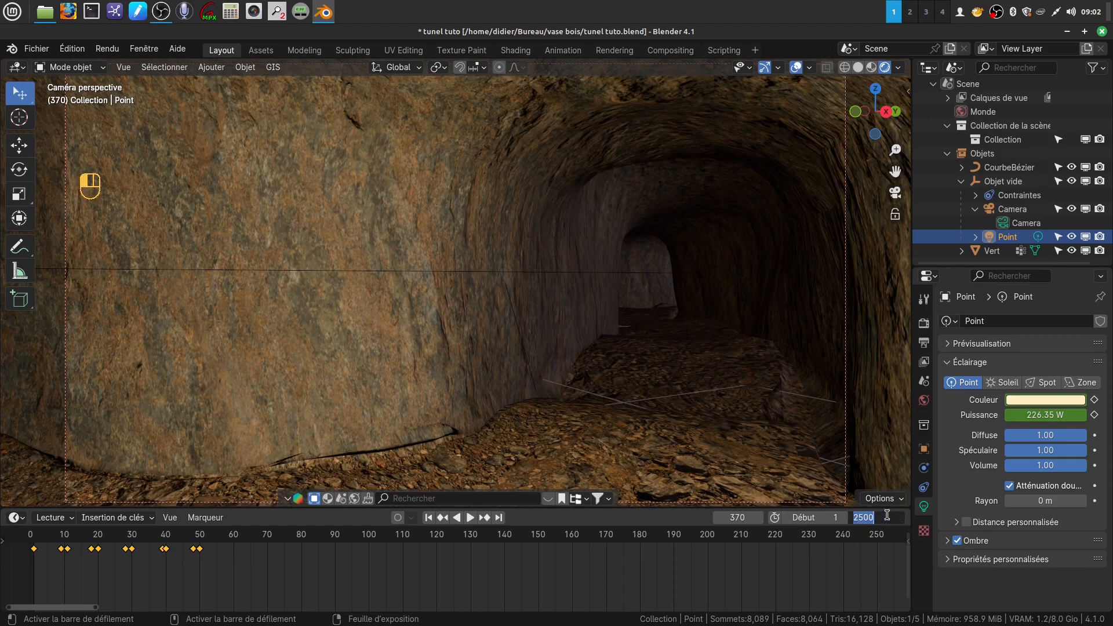
Set the animation's end frame to 3500.
{"action": "key", "text": "BackSpace"}
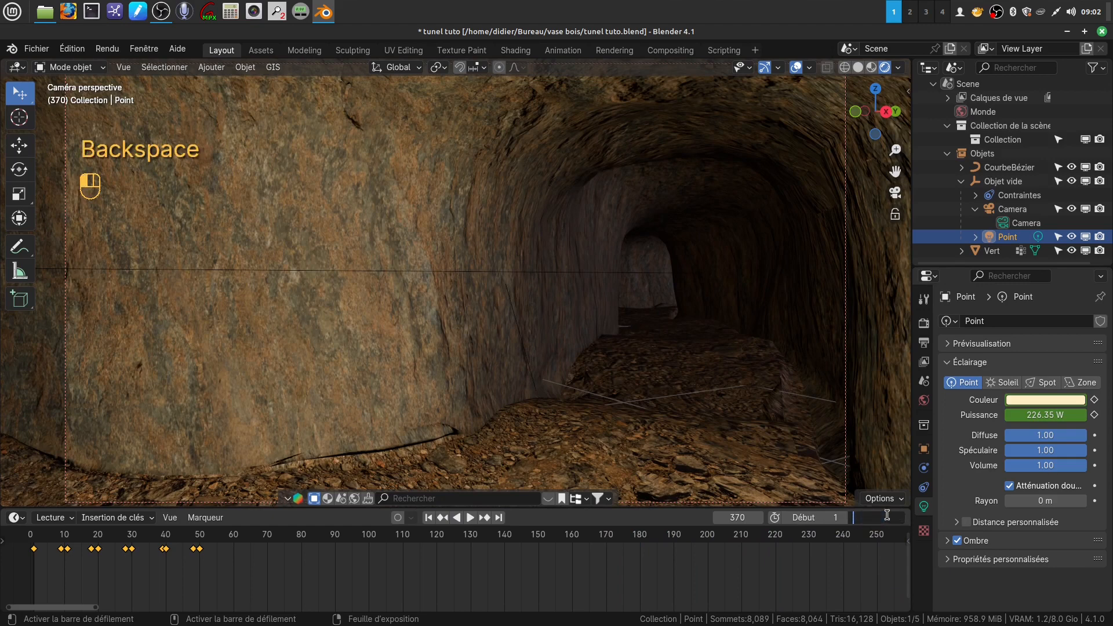
{"action": "type", "text": "3500"}
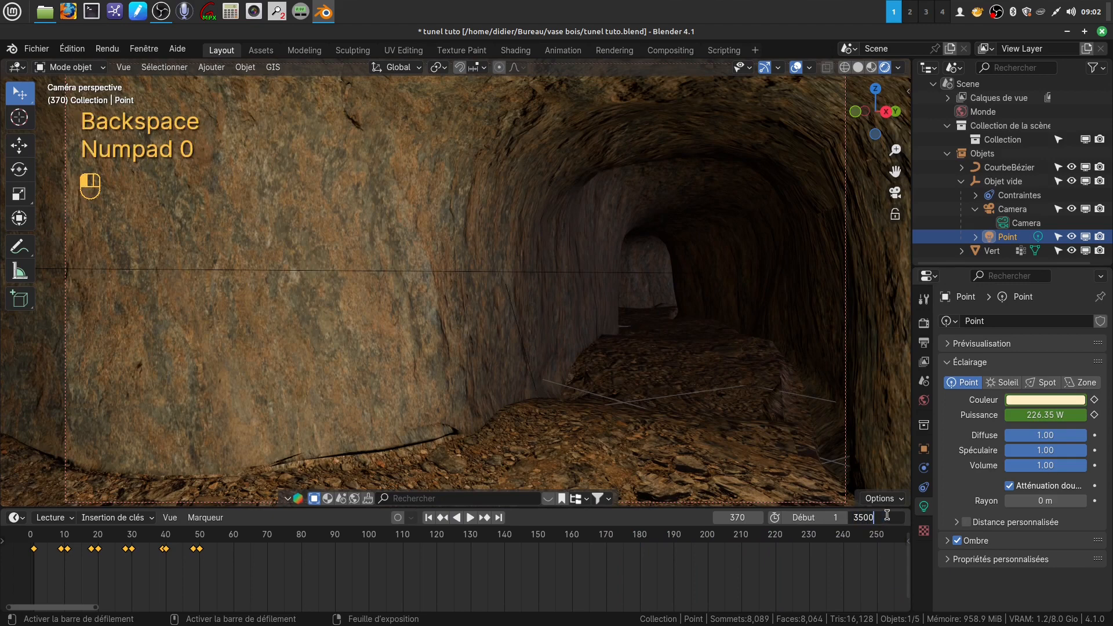
{"action": "left_click", "coordinate": [629, 401]}
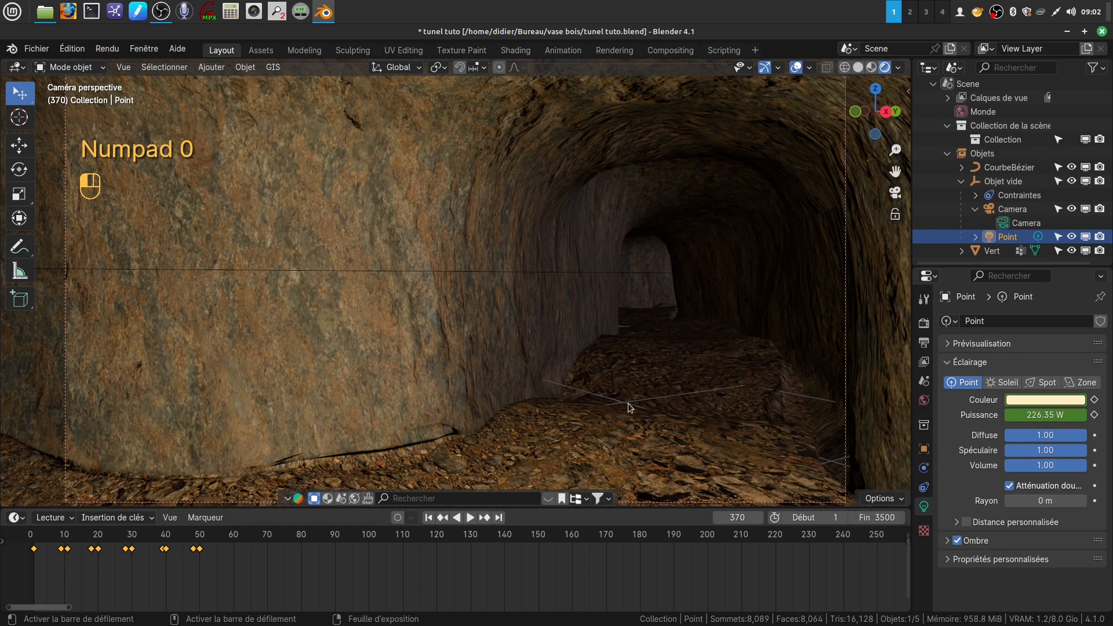
Select the Bézier curve and set its path animation length to 3500 frames.
{"action": "left_click", "coordinate": [994, 255]}
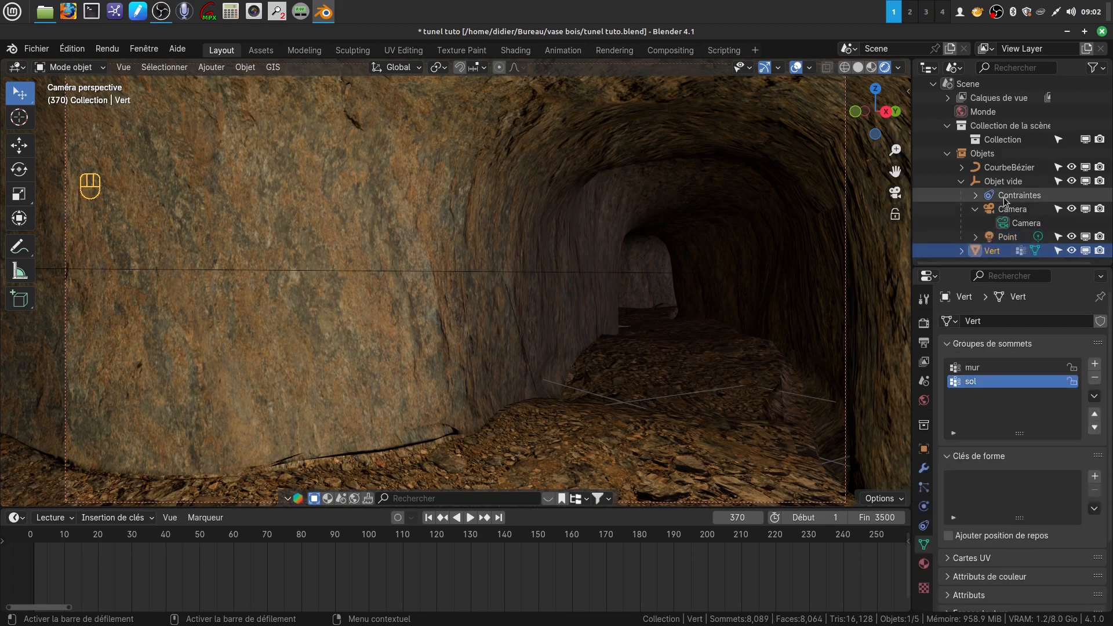
{"action": "left_click", "coordinate": [999, 169]}
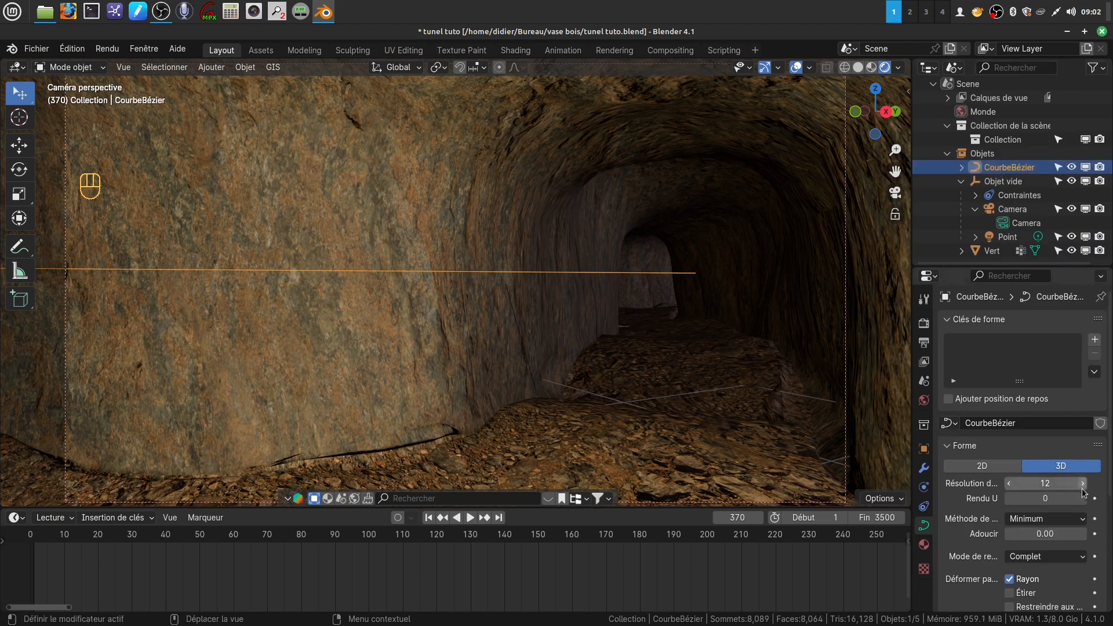
{"action": "scroll", "coordinate": [1061, 568], "scroll_direction": "down", "scroll_amount": 2}
{"action": "scroll", "coordinate": [1061, 568], "scroll_direction": "up", "scroll_amount": 1}
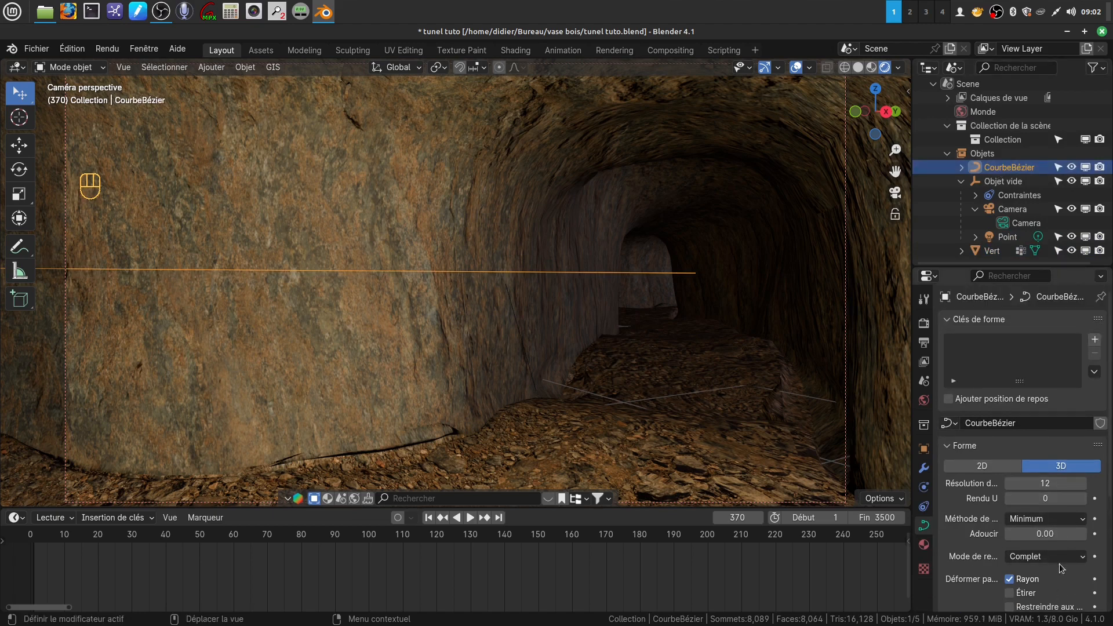
{"action": "scroll", "coordinate": [1061, 568], "scroll_direction": "down", "scroll_amount": 5}
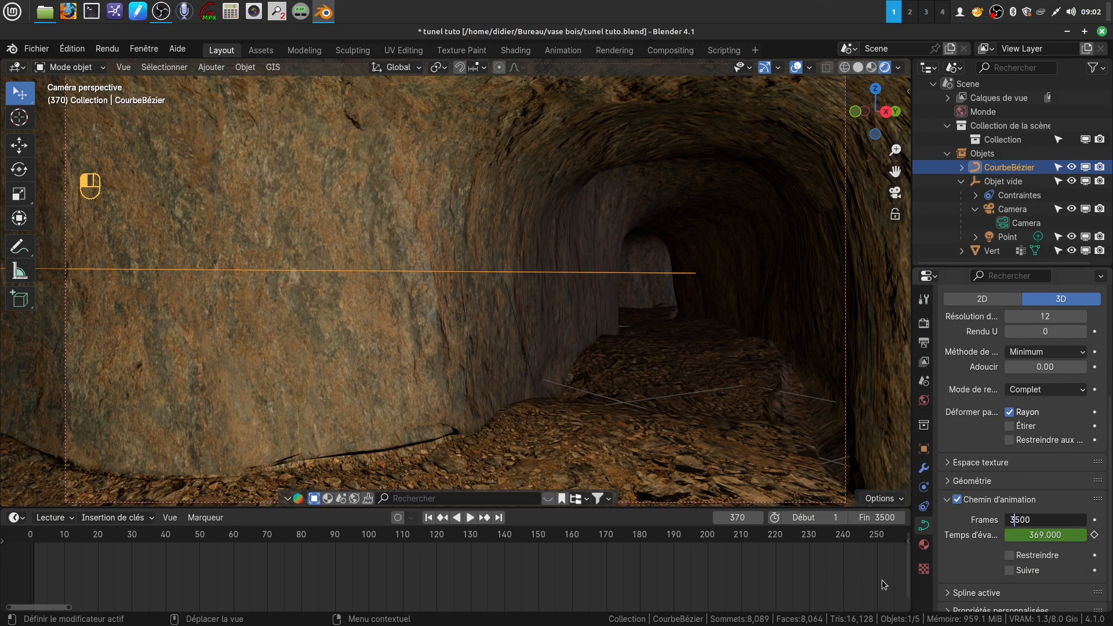
{"action": "key", "text": "Return"}
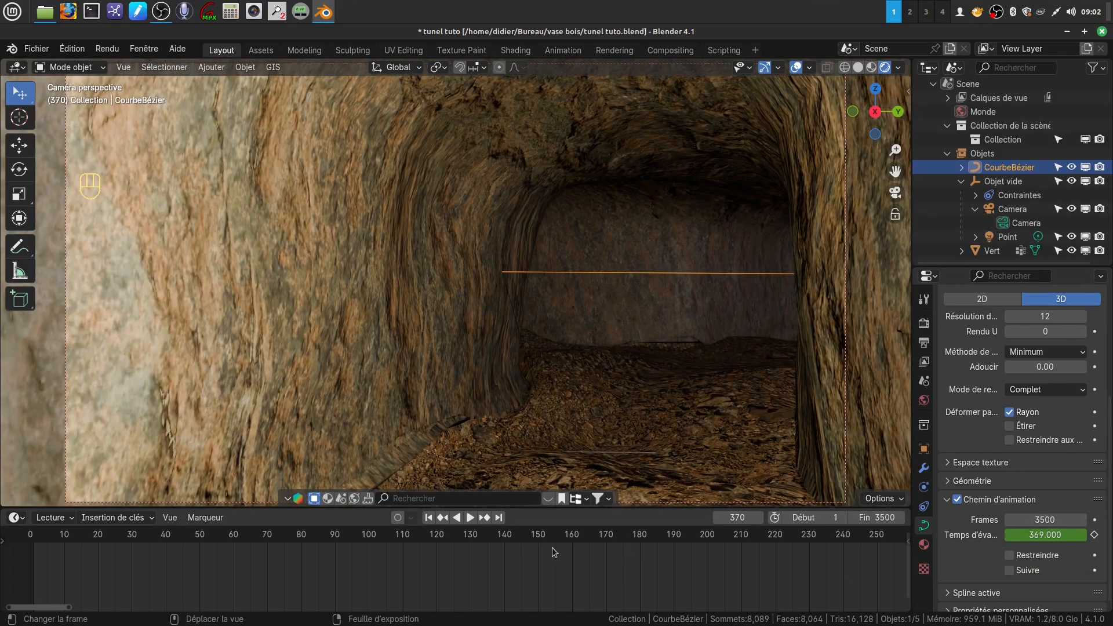
Play the animation with the viewport overlays hidden to check the camera's travel through the tunnel, and rewind the timeline to frame 0.
{"action": "left_click", "coordinate": [470, 518]}
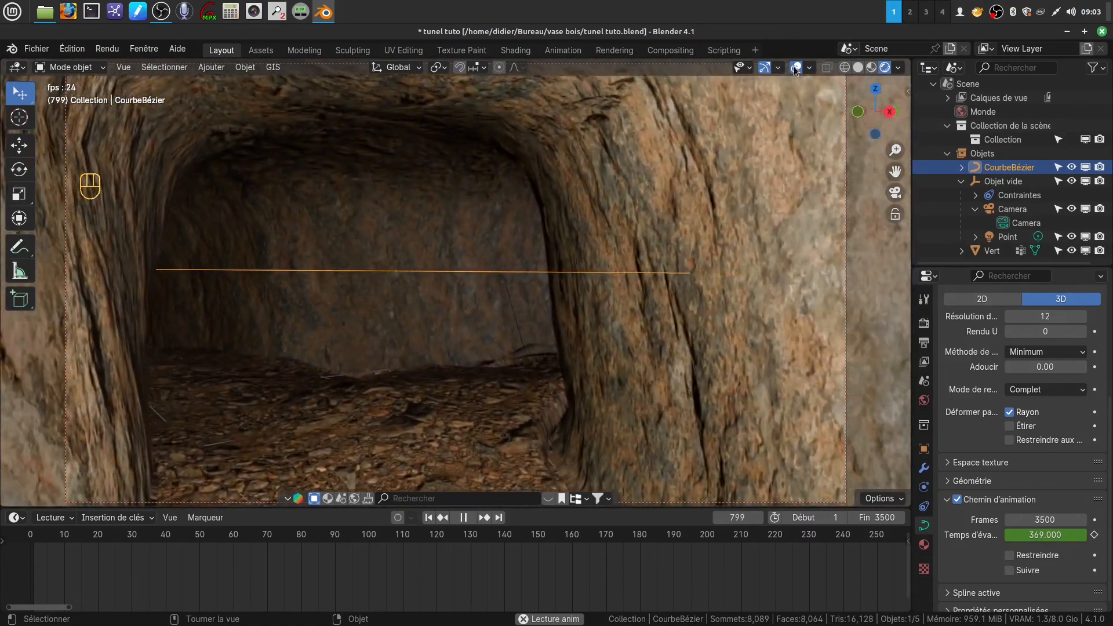
{"action": "left_click", "coordinate": [795, 66]}
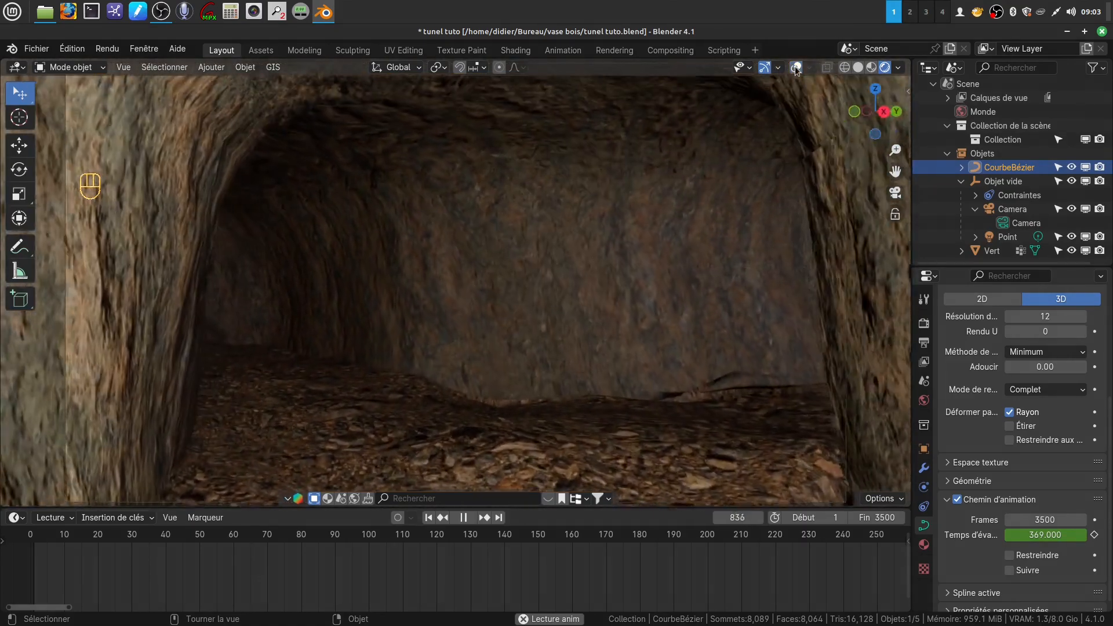
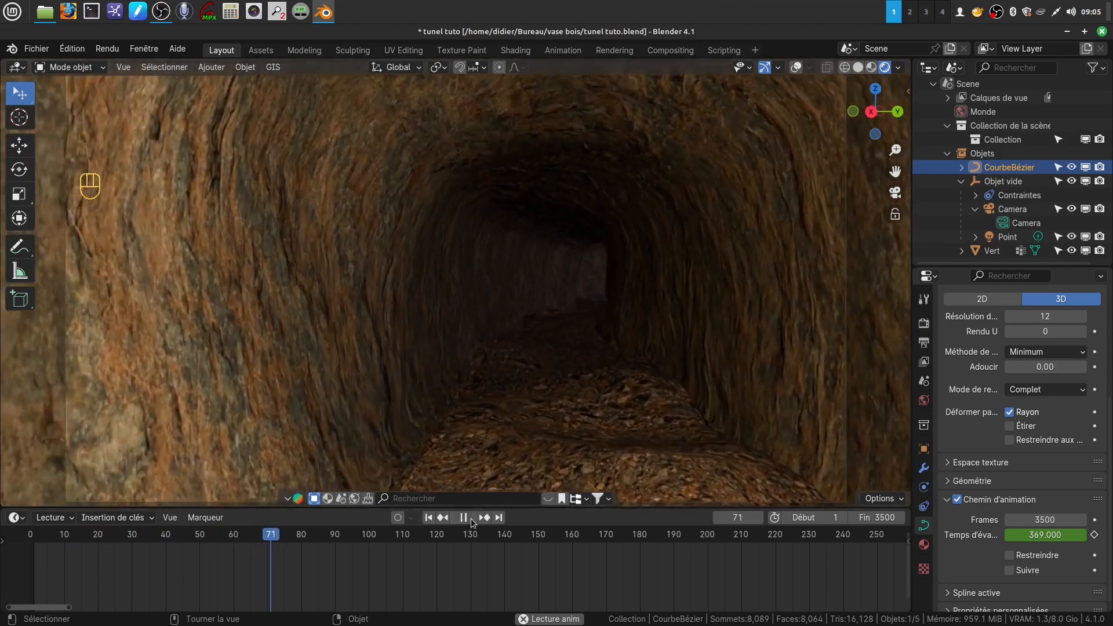
{"action": "left_click", "coordinate": [463, 518]}
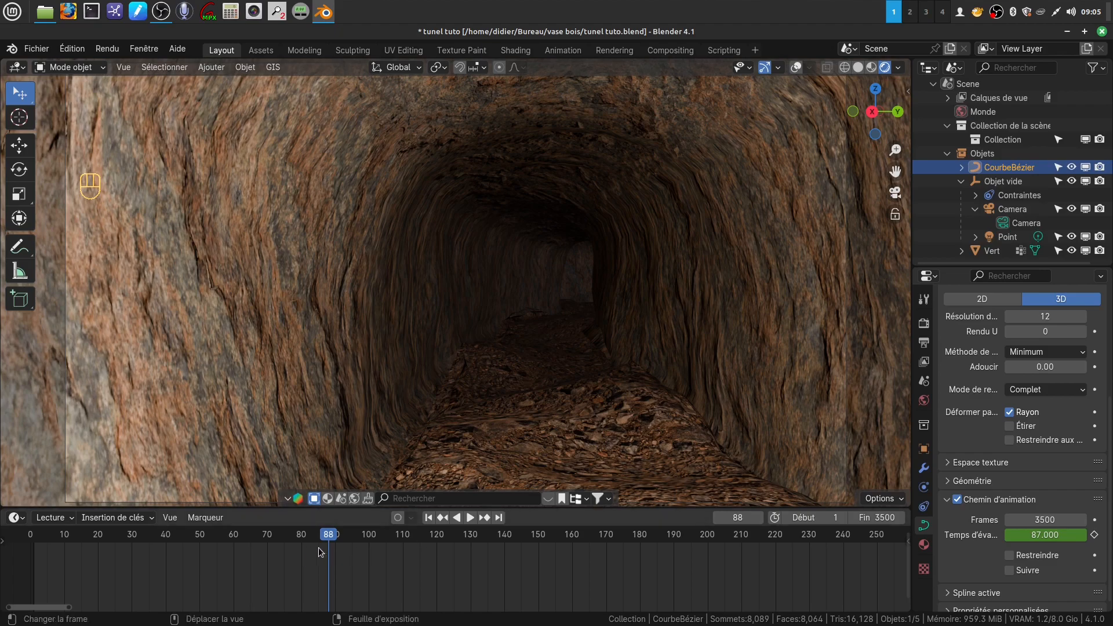
{"action": "left_click_drag", "start_coordinate": [328, 540], "coordinate": [35, 540]}
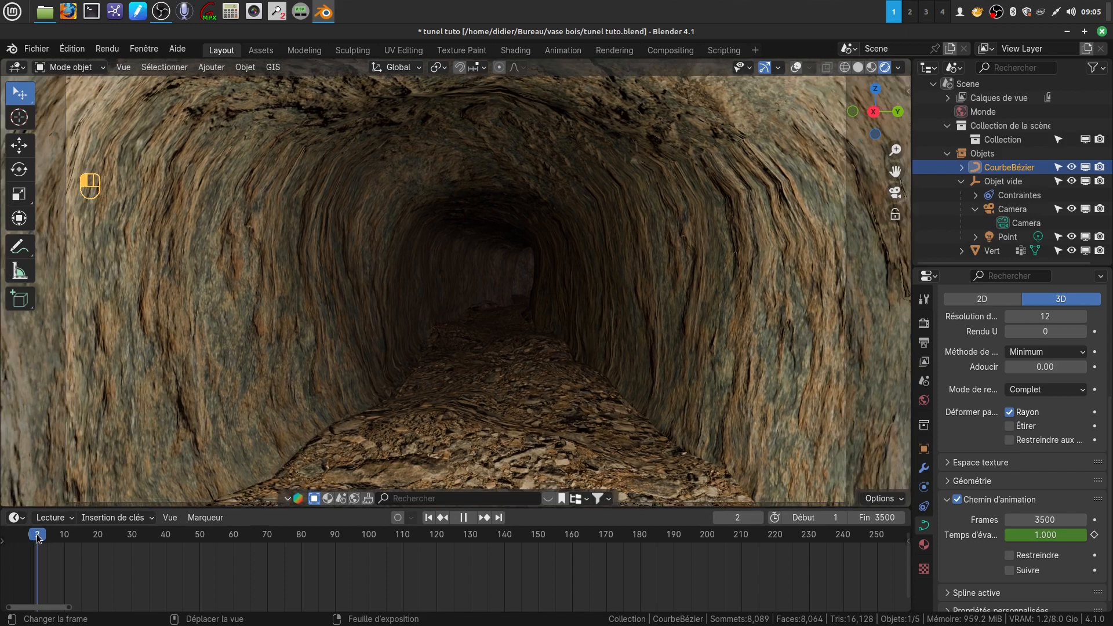
{"action": "key", "text": "space"}
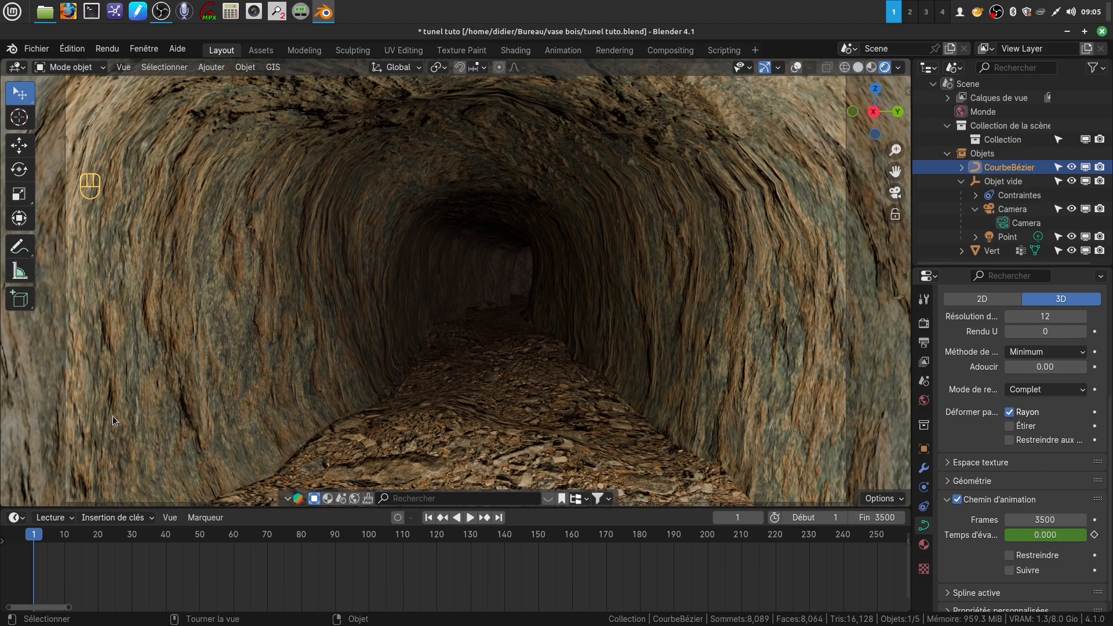
{"action": "mouse_move", "coordinate": [35, 541]}
{"action": "left_mouse_down"}
{"action": "mouse_move", "coordinate": [198, 531]}
{"action": "mouse_move", "coordinate": [31, 537]}
{"action": "left_mouse_up"}
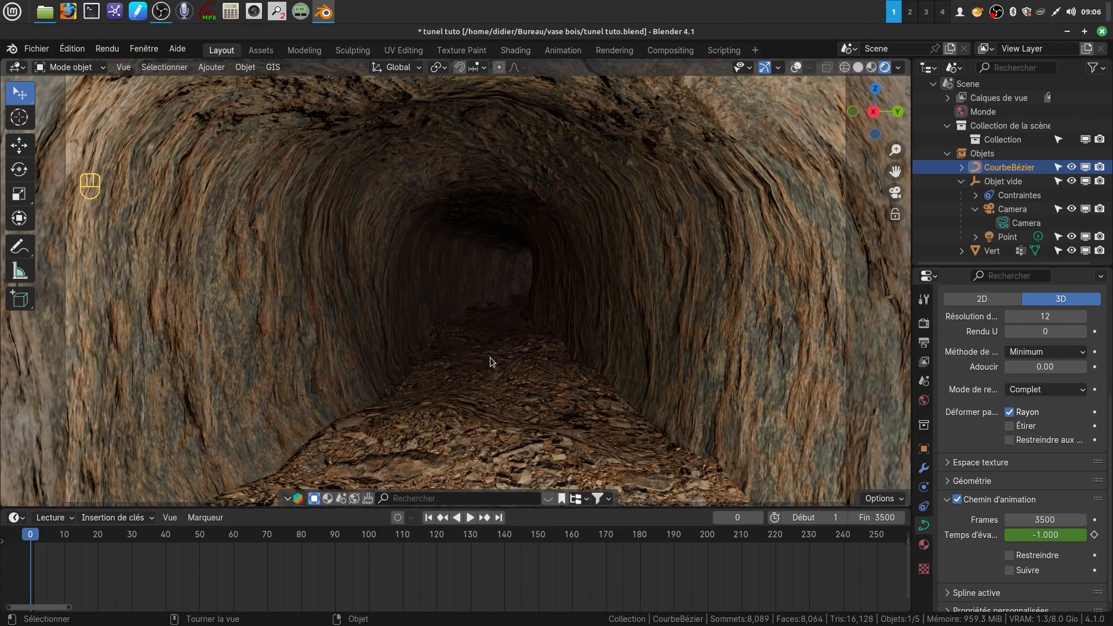
Leave the camera view for an outside view of the tunnel entrance and switch the viewport to solid shading.
{"action": "middle_click_drag", "start_coordinate": [490, 357], "coordinate": [470, 367]}
{"action": "middle_click_drag", "start_coordinate": [127, 328], "coordinate": [329, 276]}
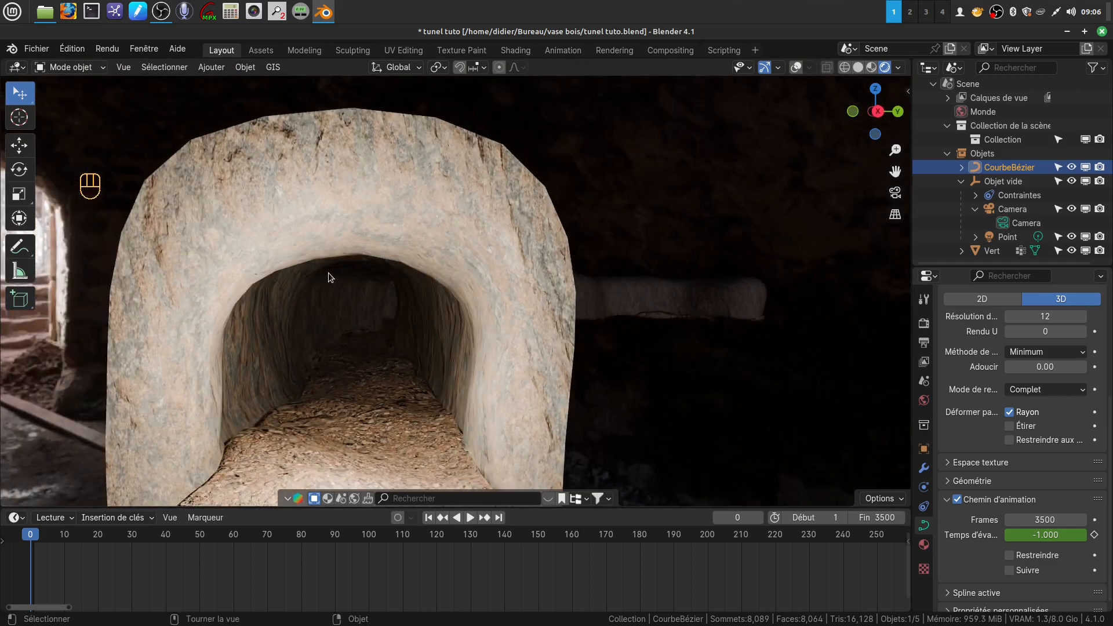
{"action": "scroll", "coordinate": [332, 268], "scroll_direction": "down", "scroll_amount": 4}
{"action": "middle_click_drag", "start_coordinate": [331, 268], "coordinate": [393, 282]}
{"action": "left_click", "coordinate": [857, 67]}
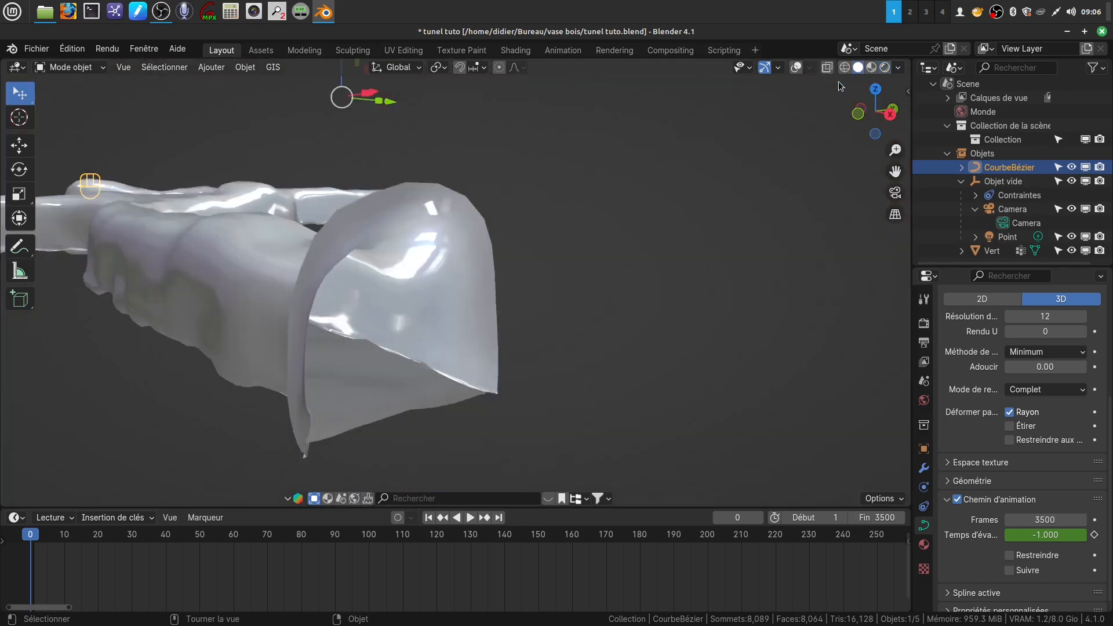
{"action": "middle_click_drag", "start_coordinate": [407, 319], "coordinate": [521, 342], "text": "shift"}
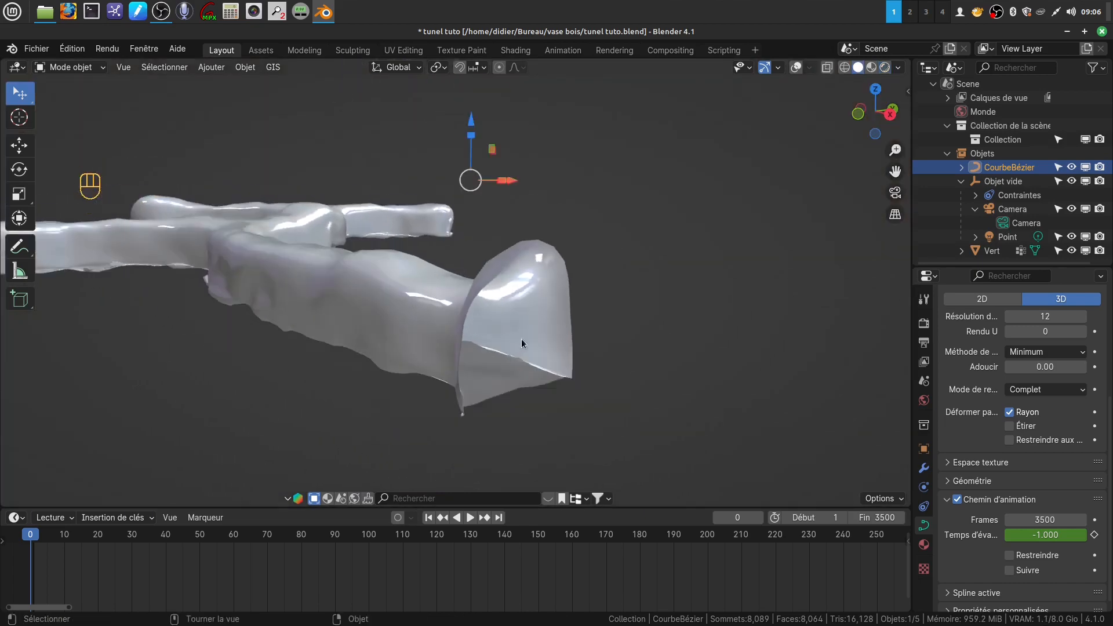
{"action": "scroll", "coordinate": [499, 335], "scroll_direction": "up", "scroll_amount": 2}
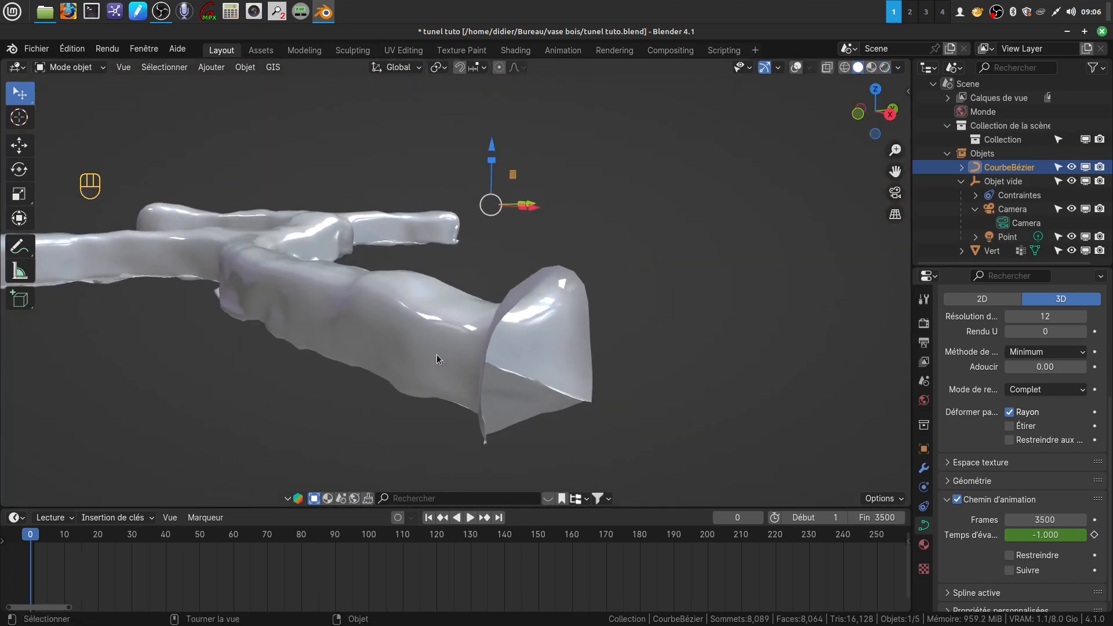
Select the tunnel mesh, restore the viewport overlays and enable the face orientation display (Orientation des faces).
{"action": "key", "text": "Tab"}
{"action": "key", "text": "Tab"}
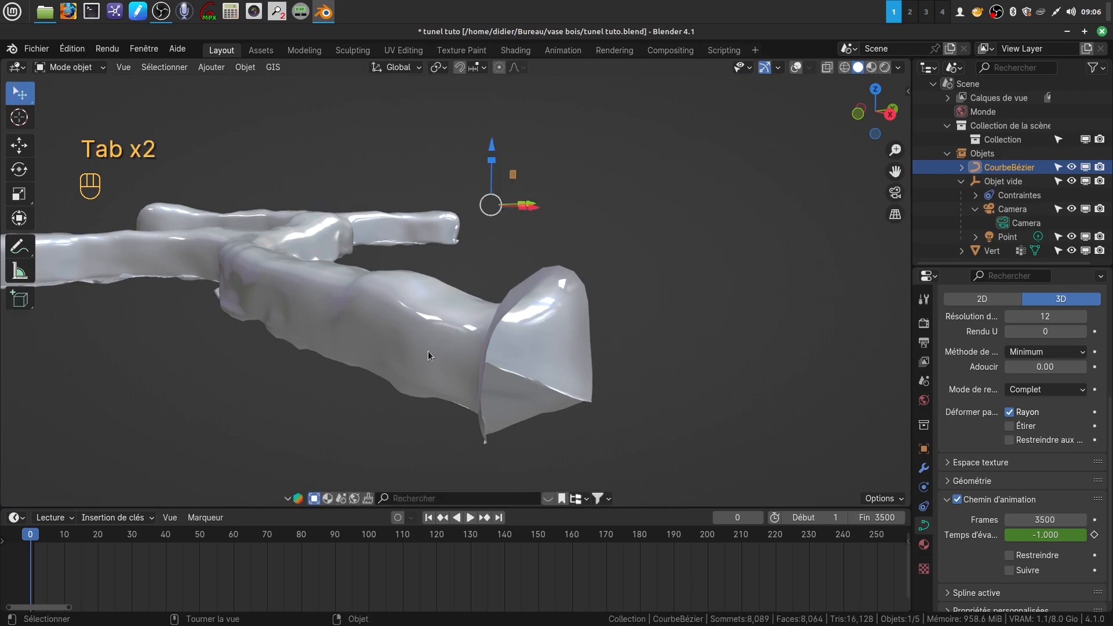
{"action": "left_click", "coordinate": [425, 357]}
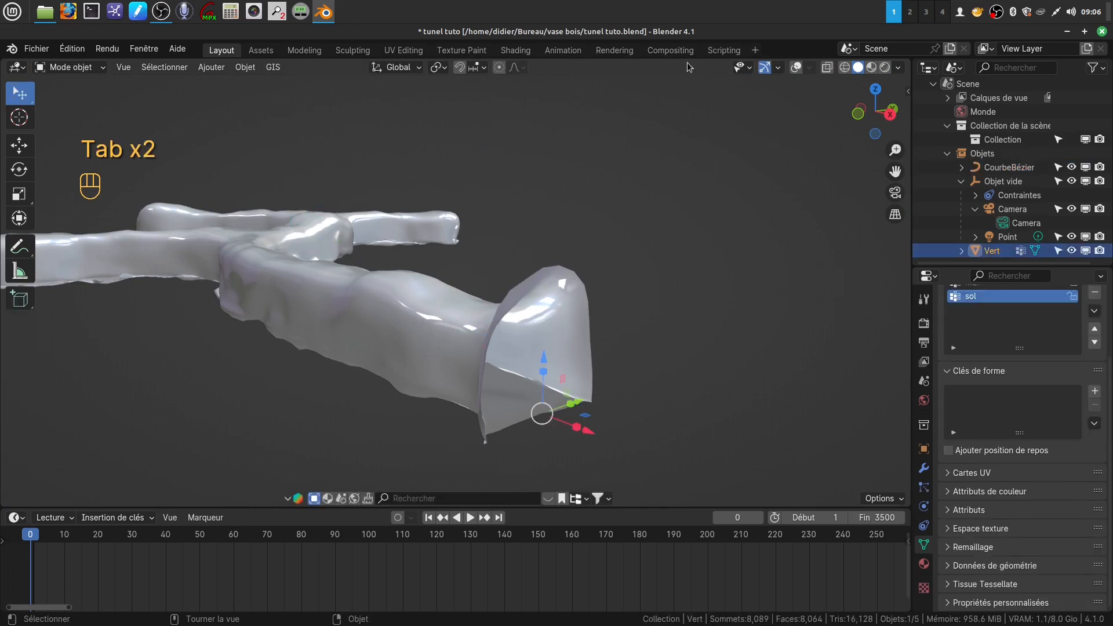
{"action": "left_click", "coordinate": [796, 68]}
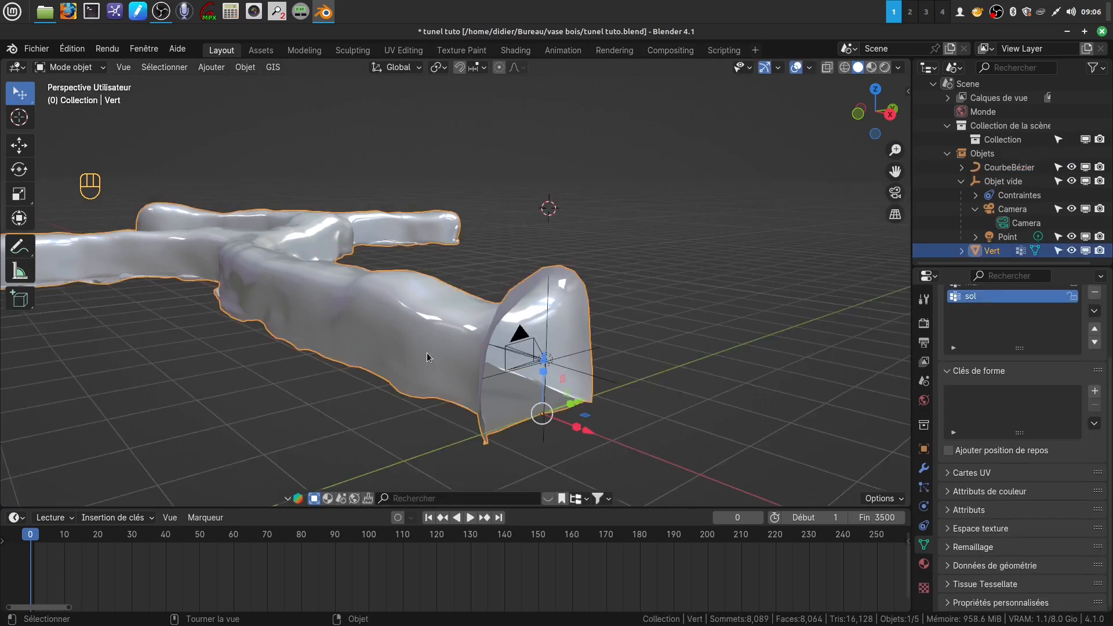
{"action": "key", "text": "q"}
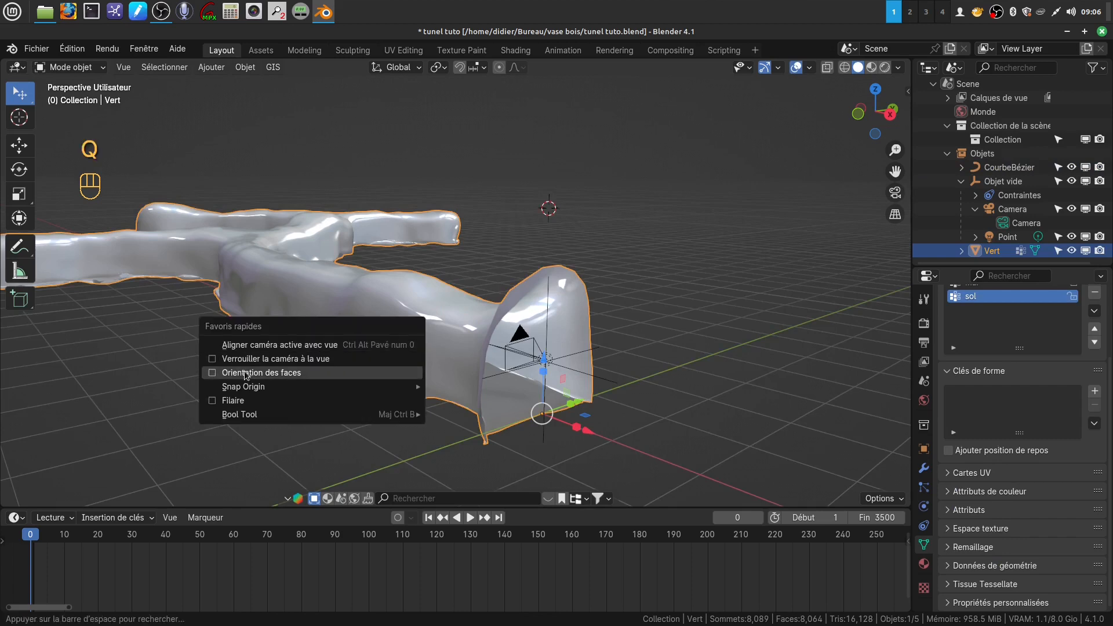
{"action": "left_click", "coordinate": [212, 373]}
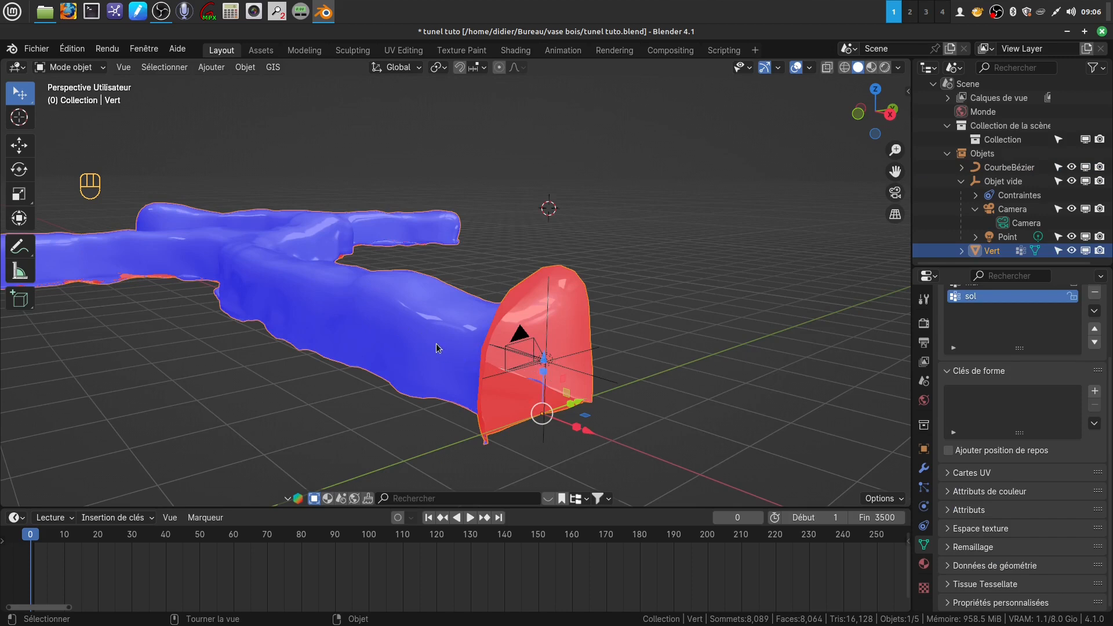
Flip the normals of all the tunnel's faces in Edit Mode and return to Object Mode.
{"action": "key", "text": "Tab"}
{"action": "key", "text": "a"}
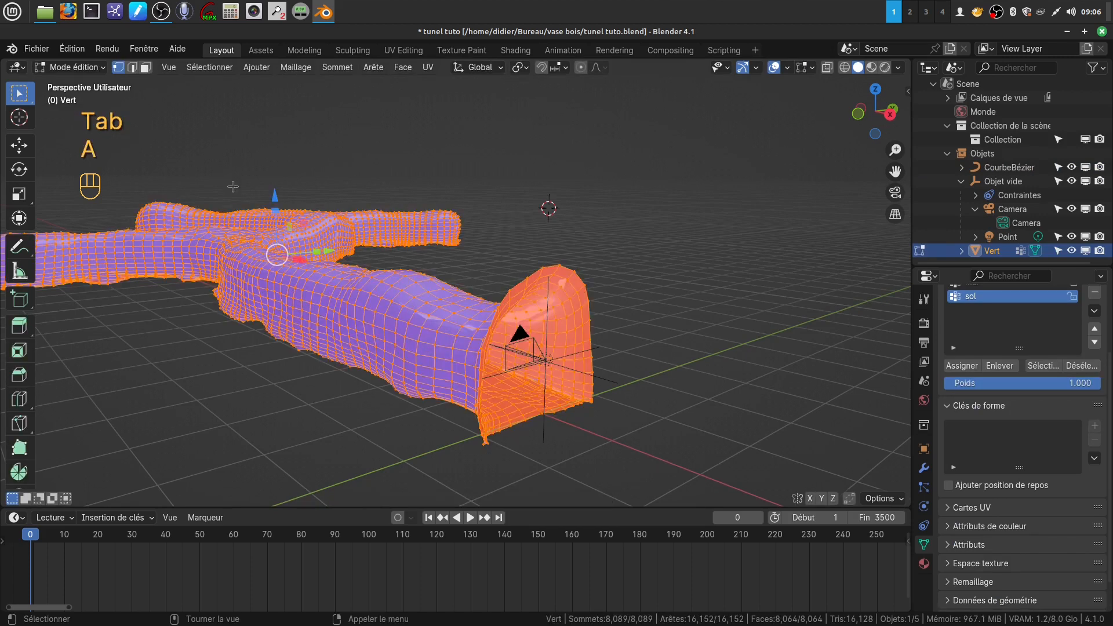
{"action": "left_click", "coordinate": [301, 70]}
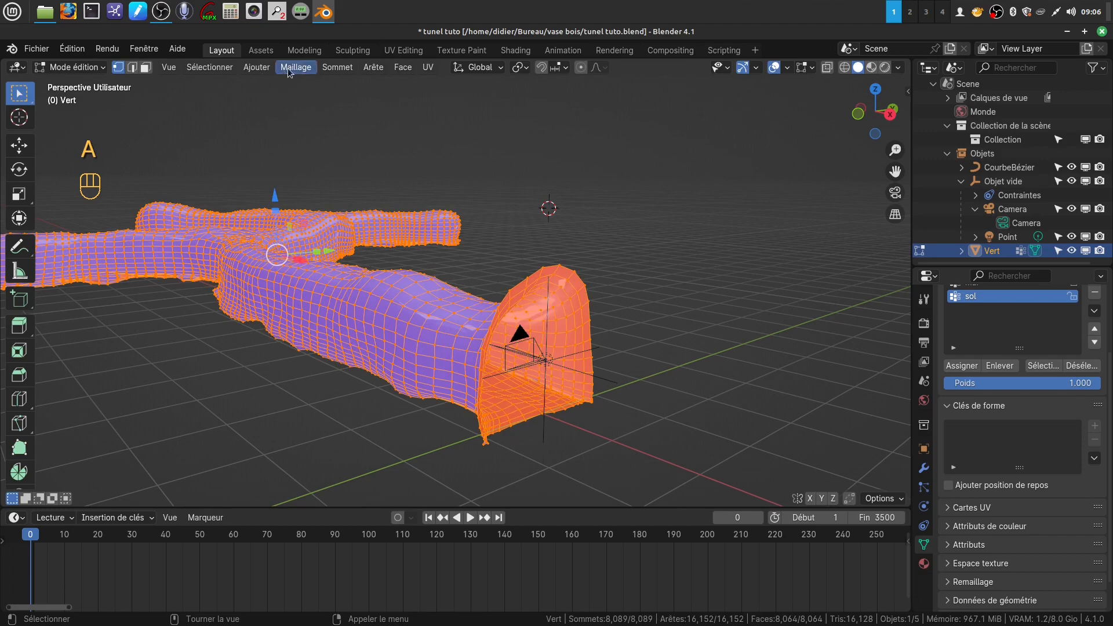
{"action": "left_click", "coordinate": [297, 68]}
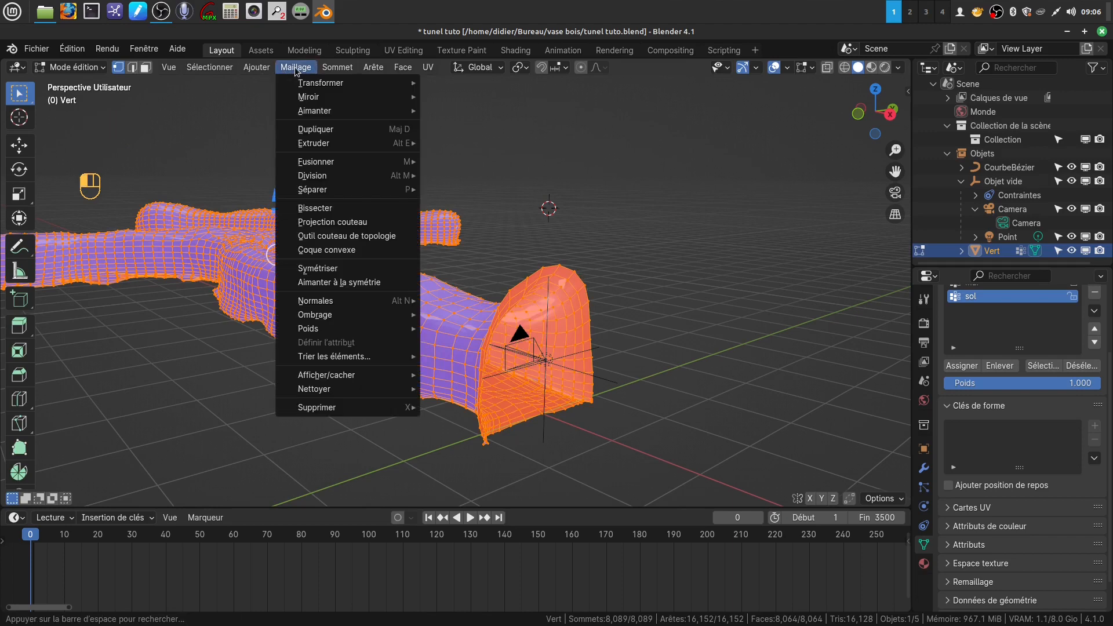
{"action": "mouse_move", "coordinate": [329, 302]}
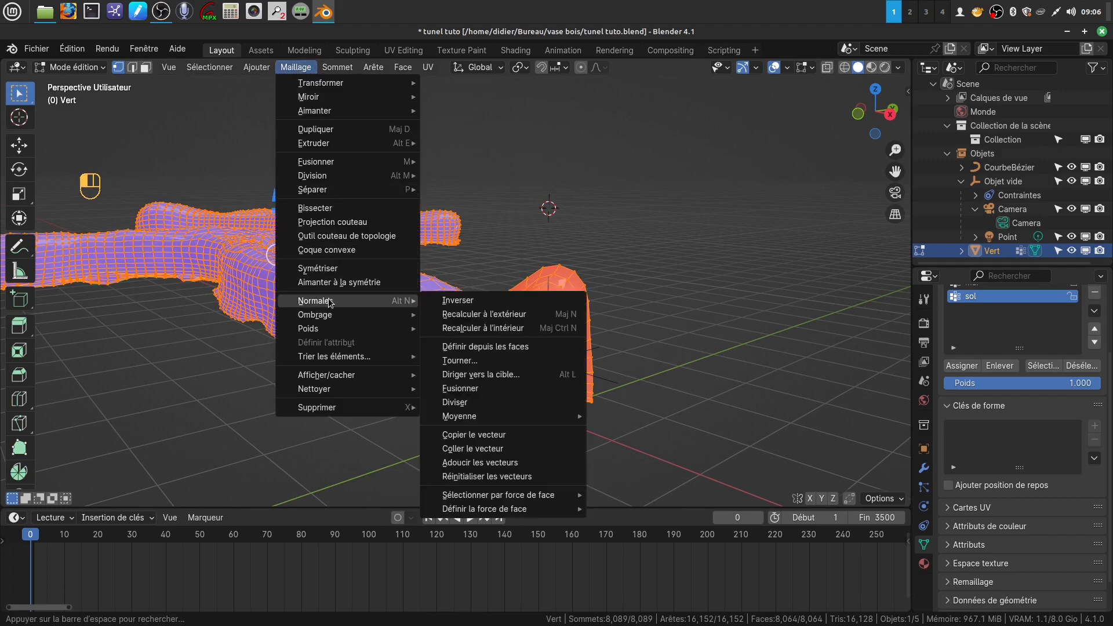
{"action": "left_click", "coordinate": [463, 301]}
{"action": "middle_click_drag", "start_coordinate": [463, 304], "coordinate": [447, 316]}
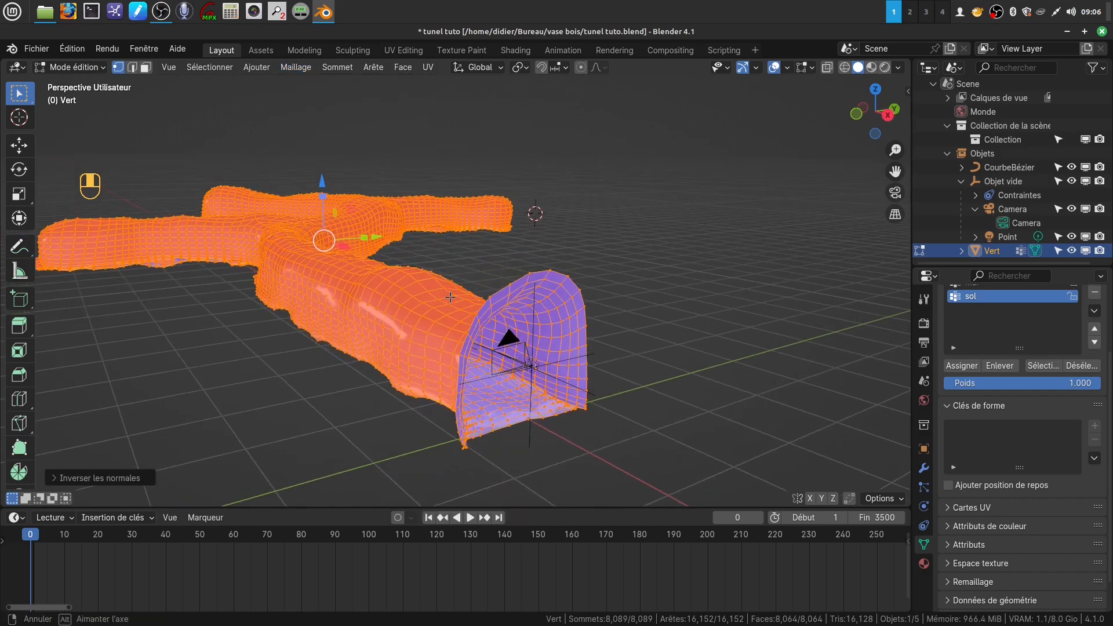
{"action": "key", "text": "Tab"}
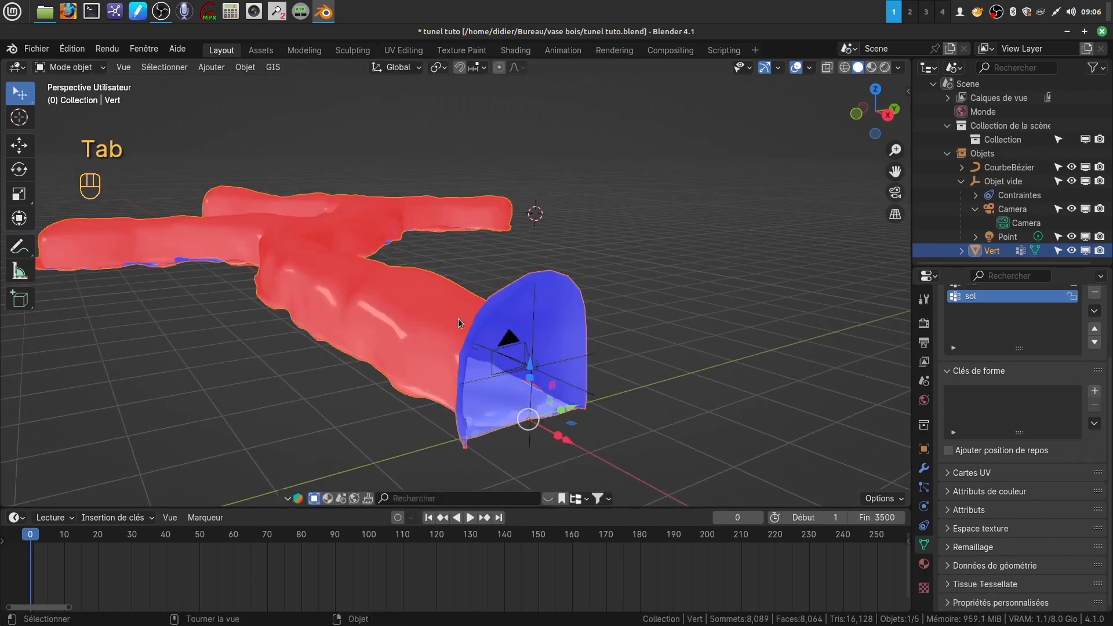
Turn off the face orientation display and return to the camera view.
{"action": "scroll", "coordinate": [459, 319], "scroll_direction": "up", "scroll_amount": 3}
{"action": "middle_click_drag", "start_coordinate": [458, 301], "coordinate": [449, 277], "text": "shift"}
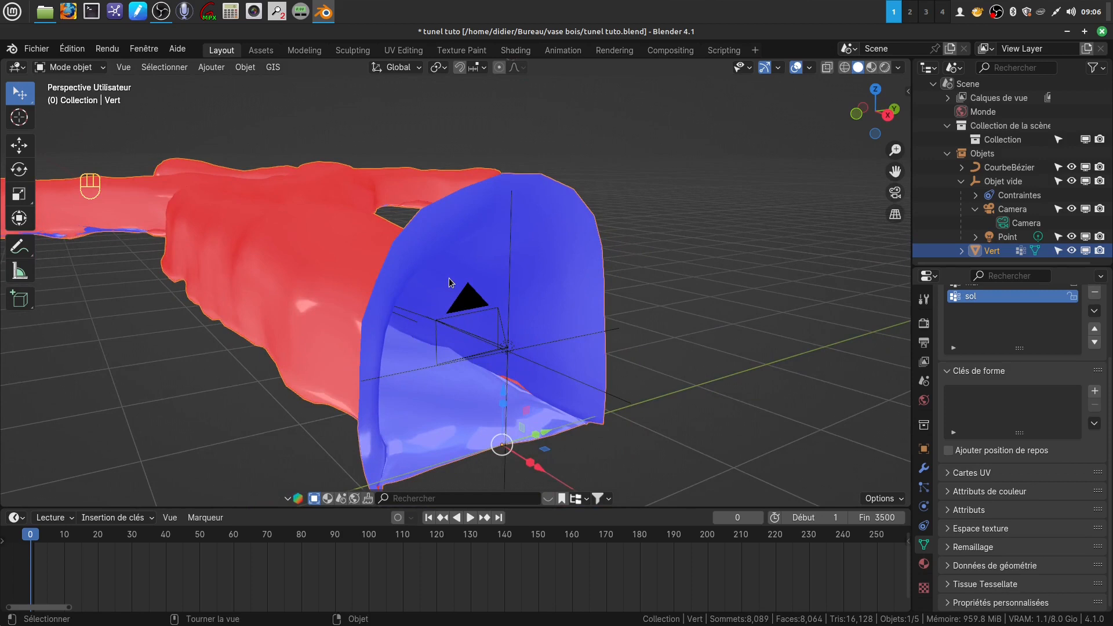
{"action": "key", "text": "q"}
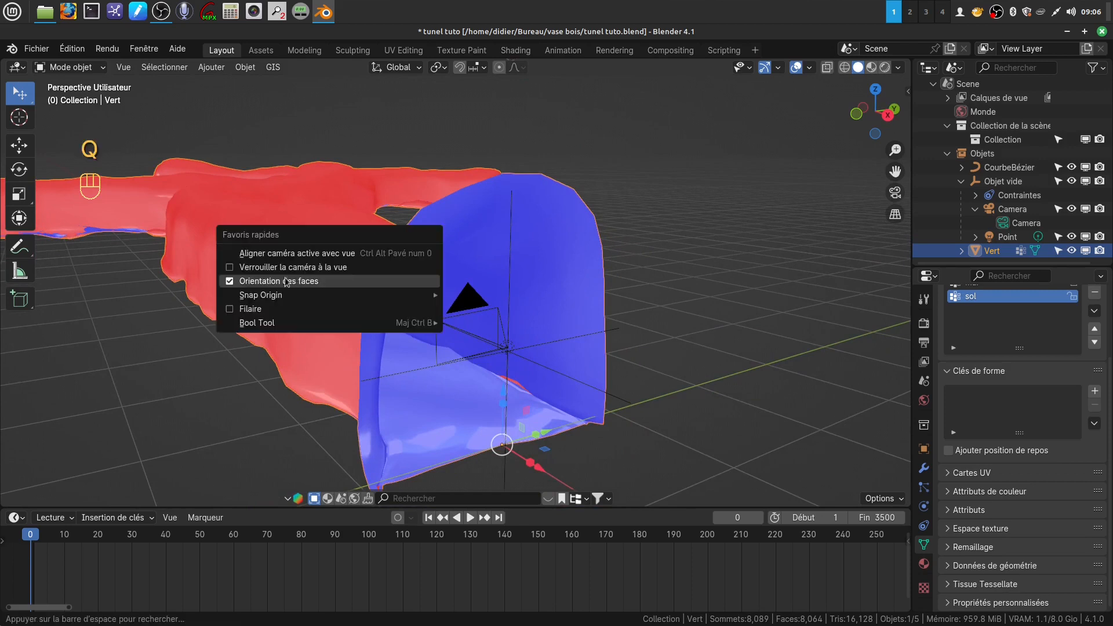
{"action": "left_click", "coordinate": [231, 285]}
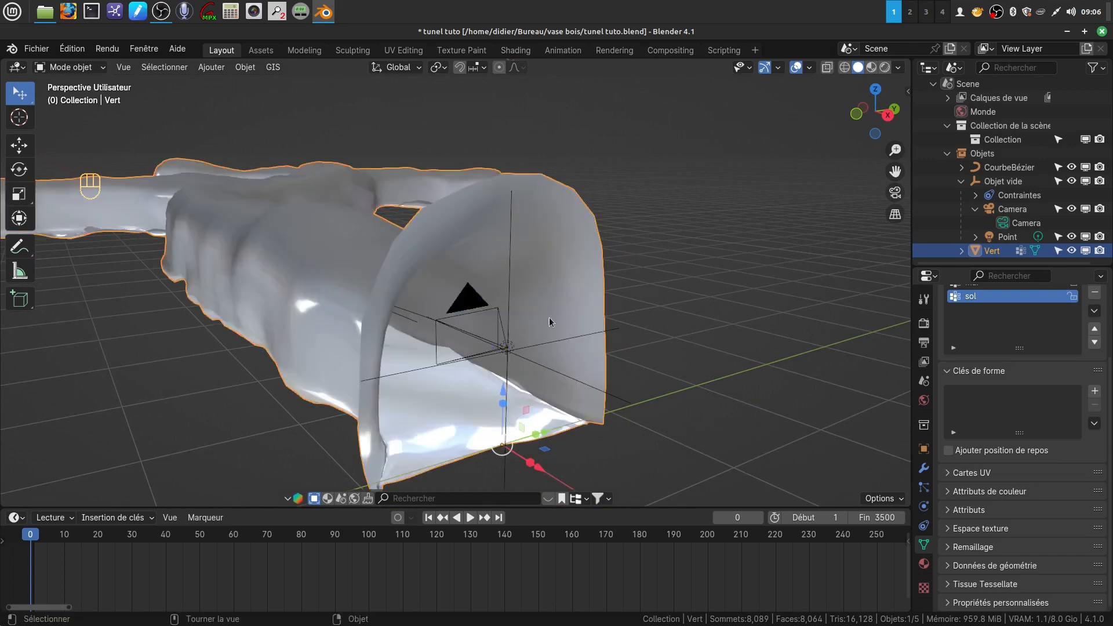
{"action": "key", "text": "KP_0"}
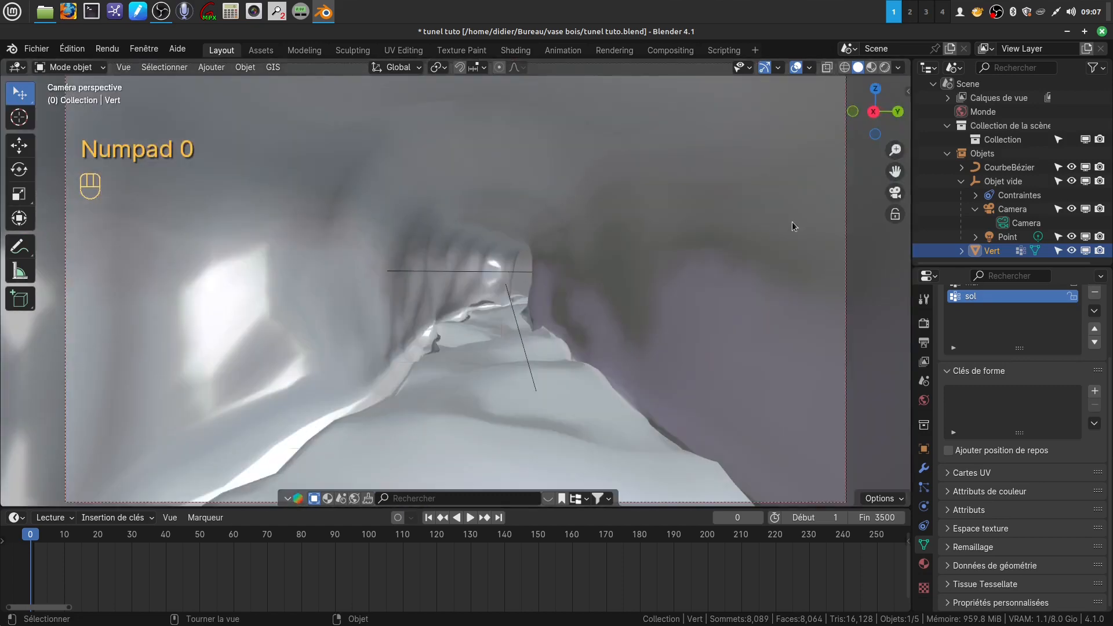